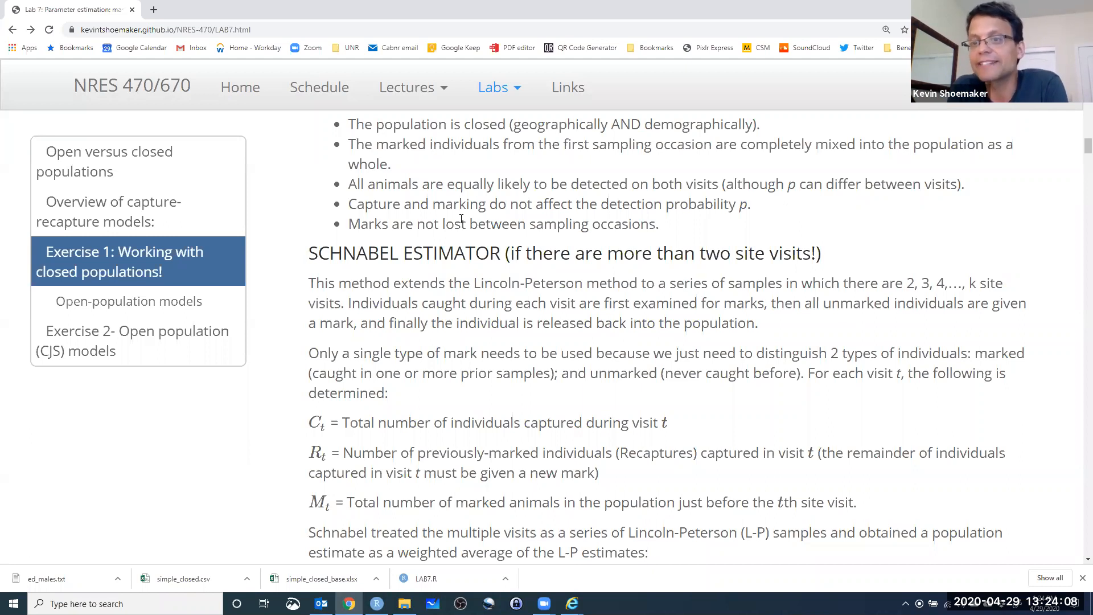
Review the fundamental assumptions of the Lincoln-Petersen estimator, highlighting the points on a closed population and marks not being lost.
scroll(385, 207, down, 3)
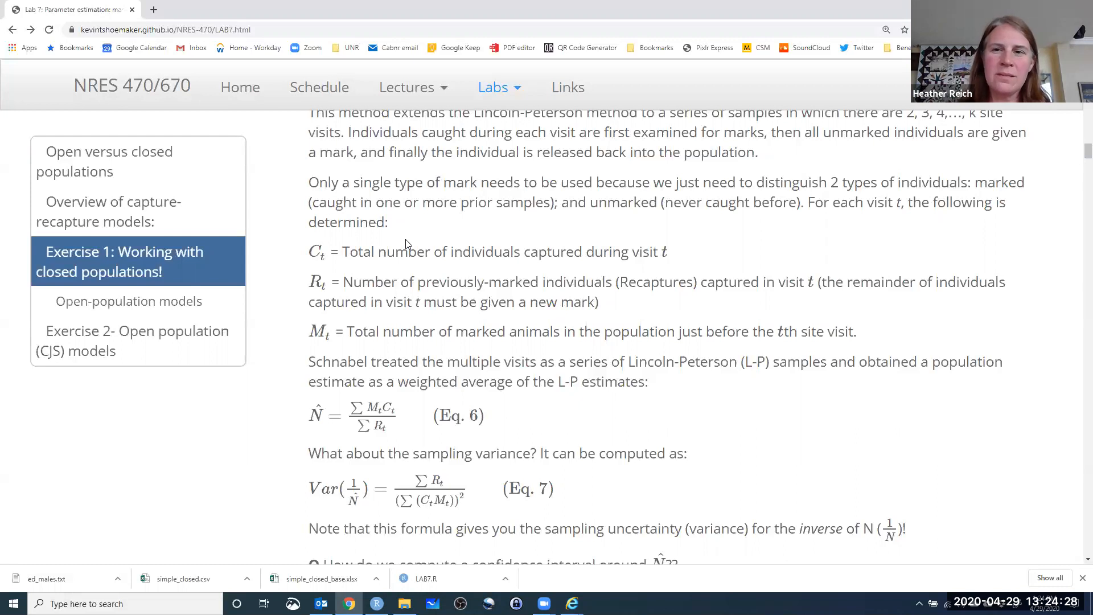
scroll(402, 245, up, 5)
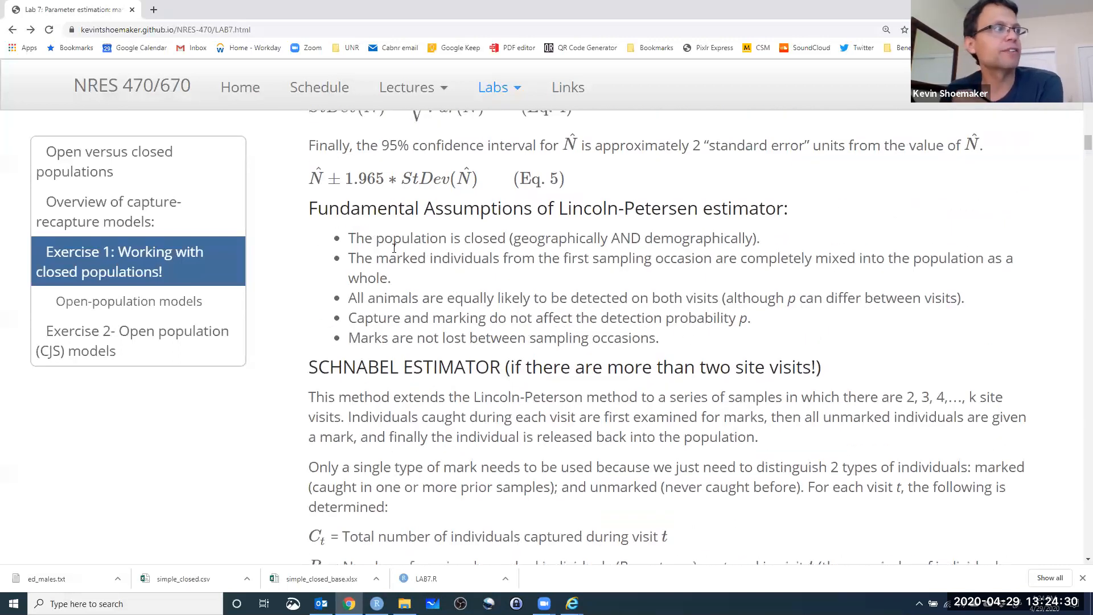
drag(348, 238, 786, 238)
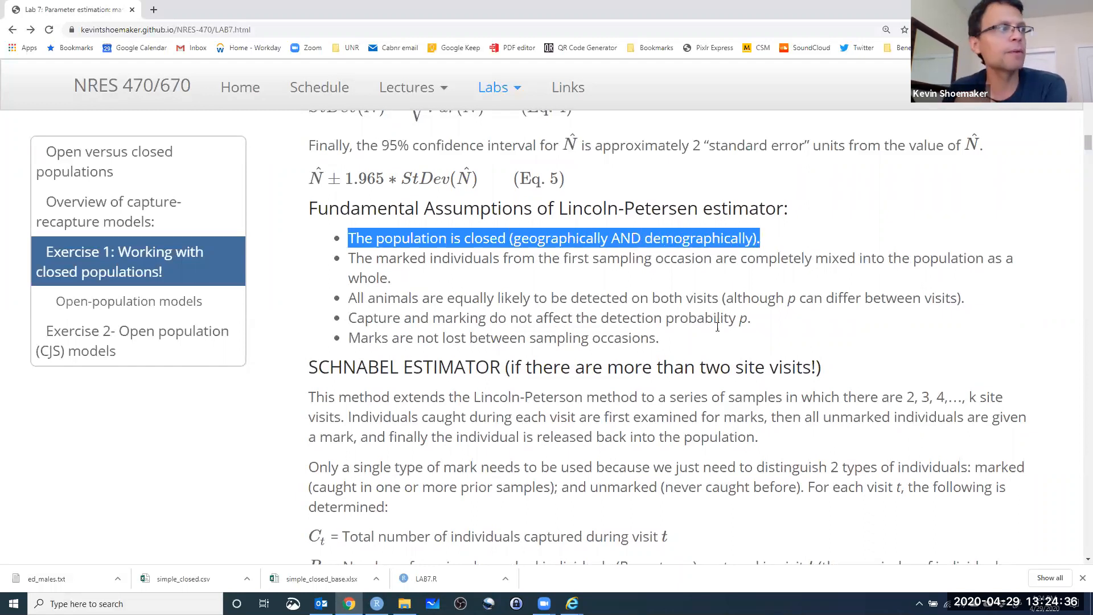
drag(526, 338, 662, 345)
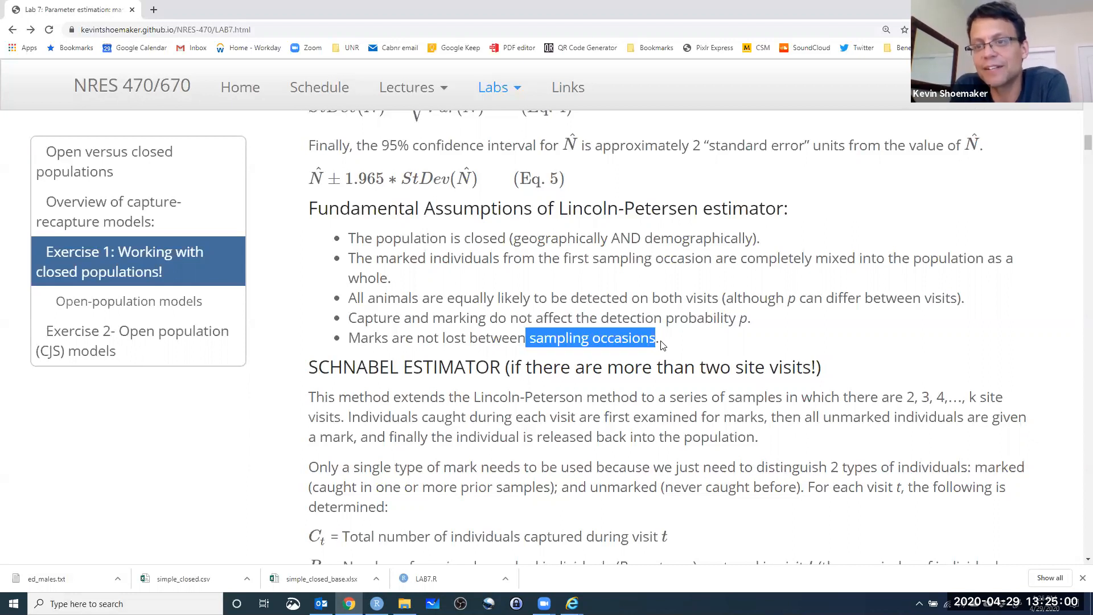
Examine the Schnabel estimator section, covering the definitions of Ct, Rt and Mt and the terms of the abundance formula in Eq. 6.
scroll(684, 341, down, 3)
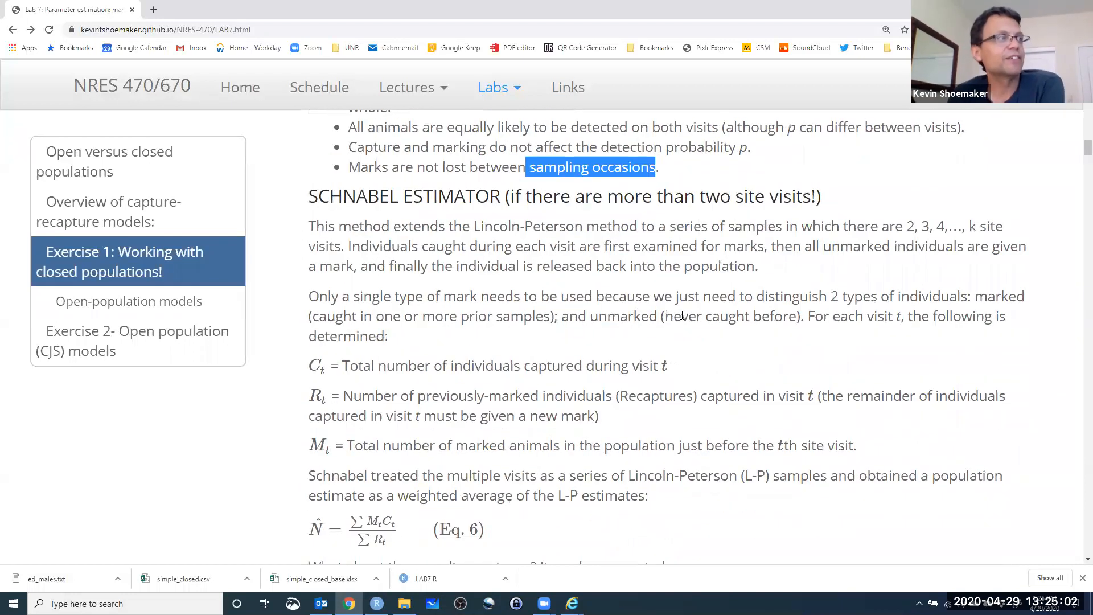
scroll(546, 331, down, 3)
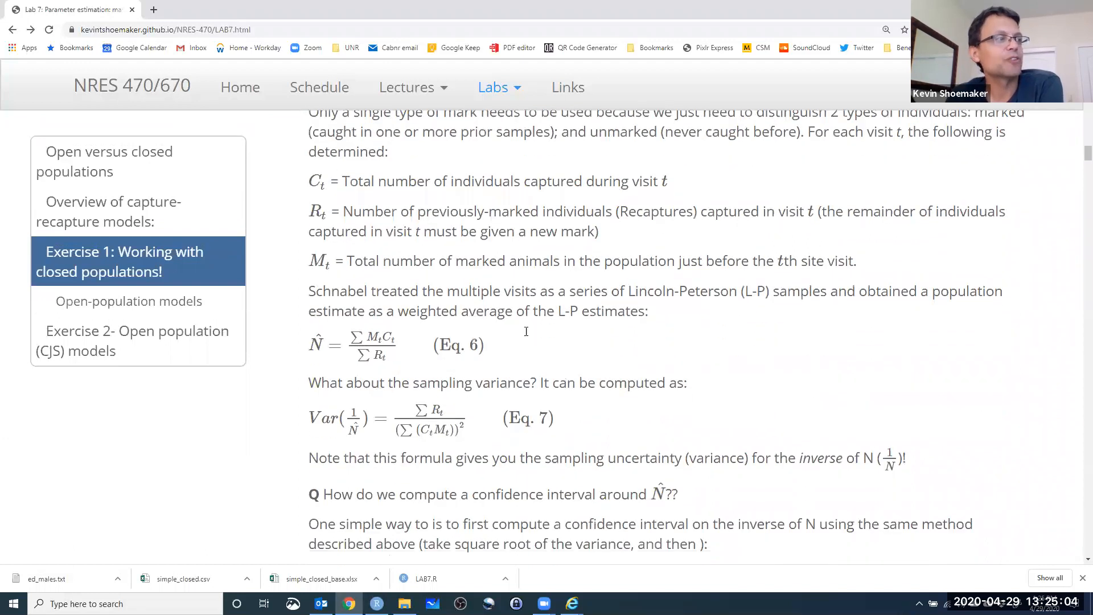
scroll(526, 319, up, 2)
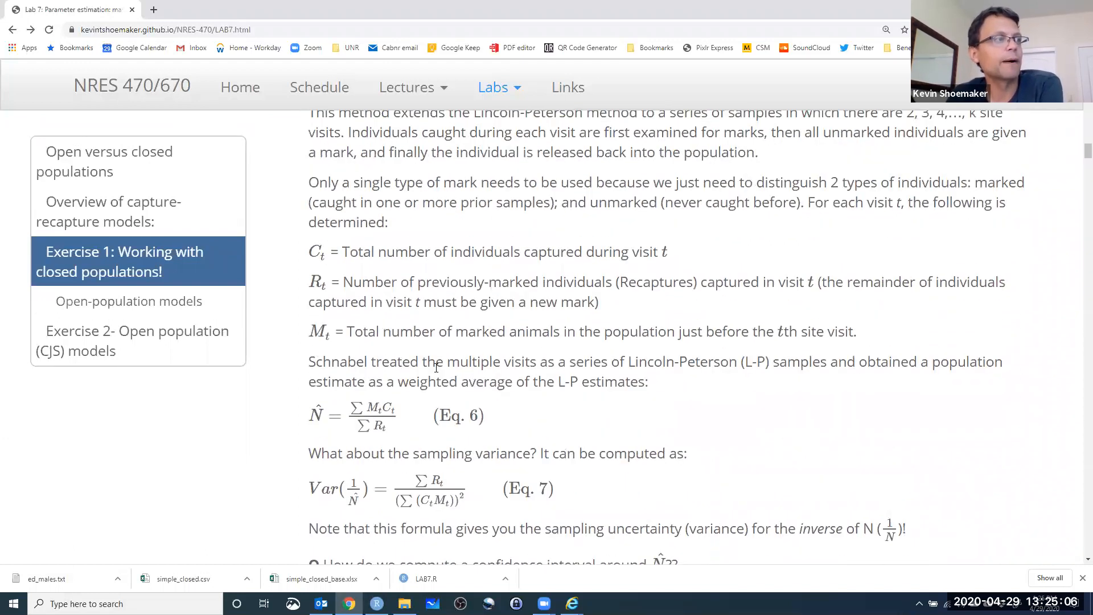
scroll(521, 367, down, 1)
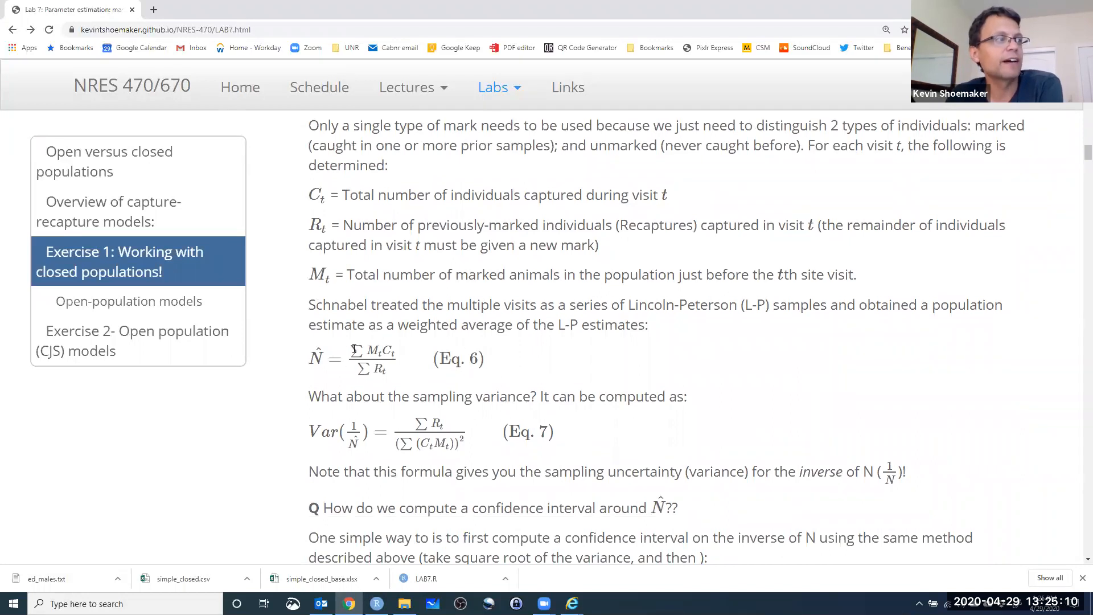
scroll(356, 352, up, 1)
scroll(358, 371, down, 1)
click(358, 367)
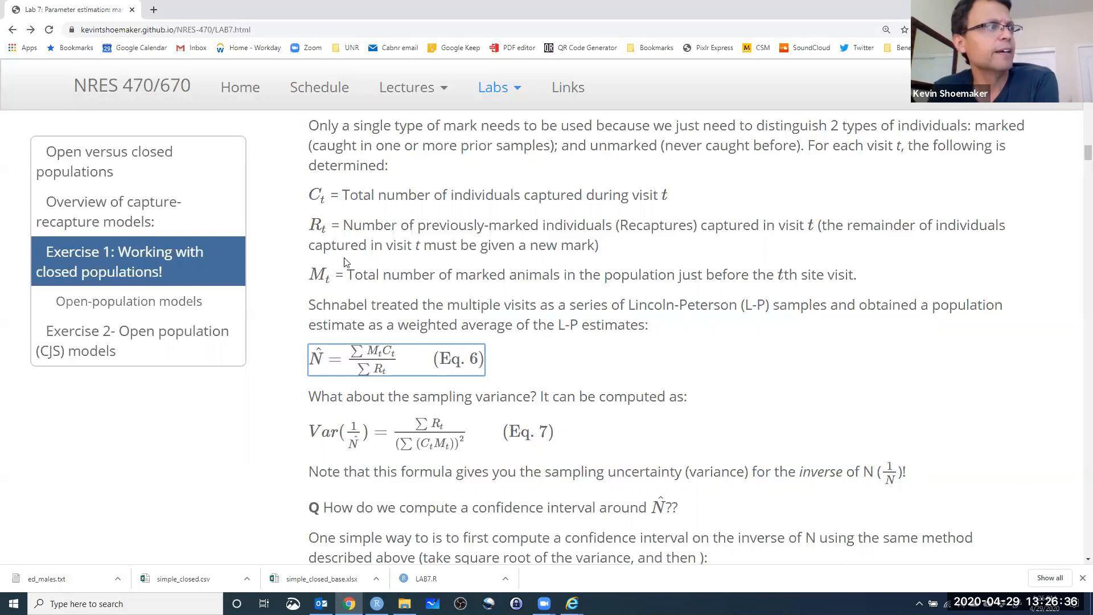
scroll(414, 300, down, 2)
scroll(414, 300, down, 1)
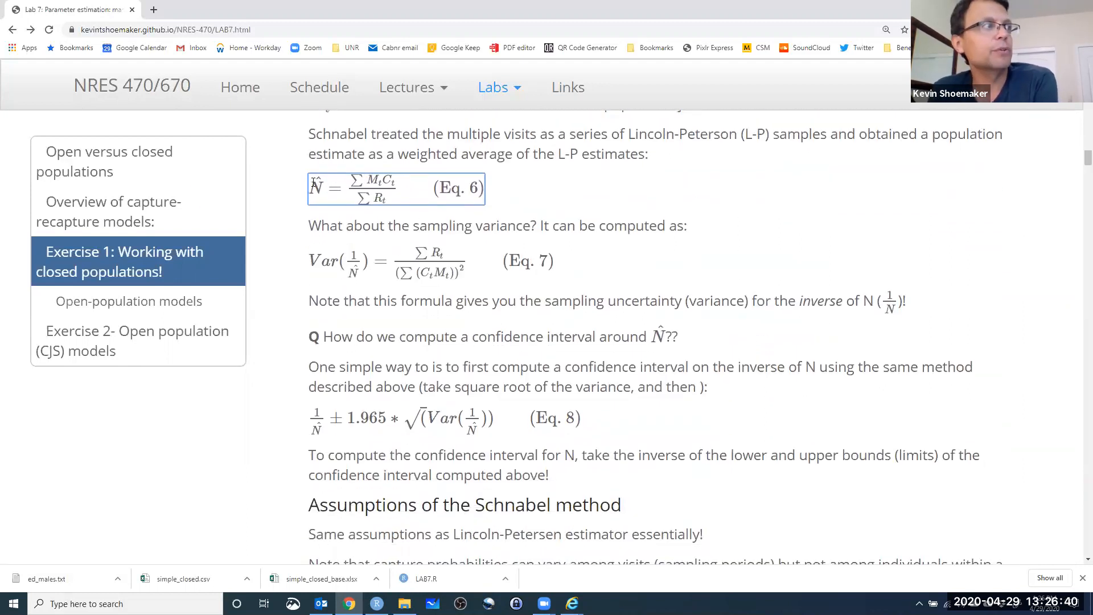
drag(326, 188, 395, 180)
click(395, 187)
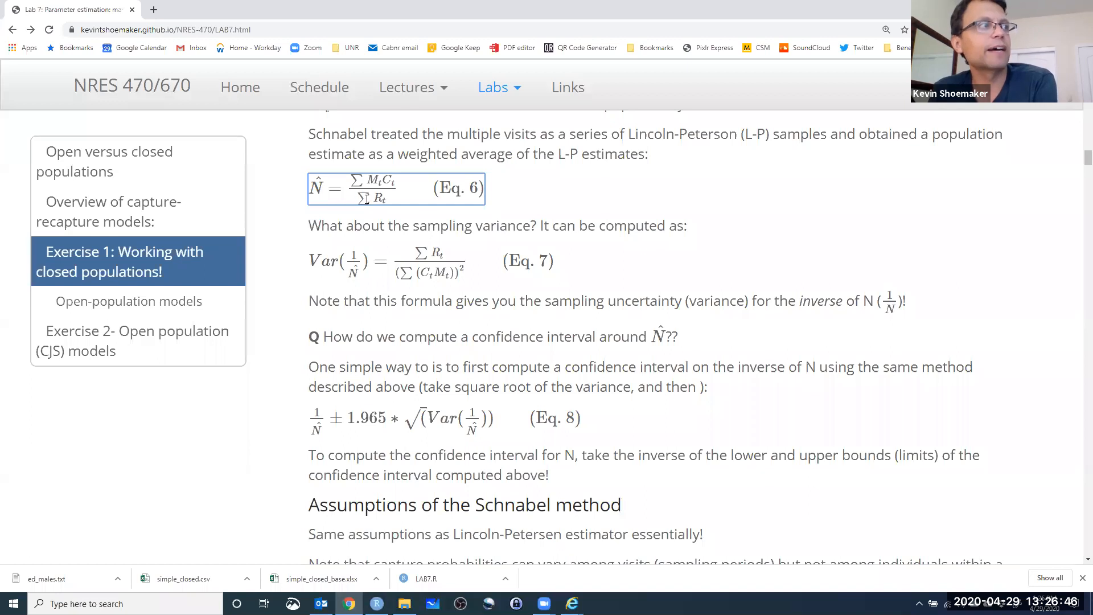
drag(376, 198, 386, 201)
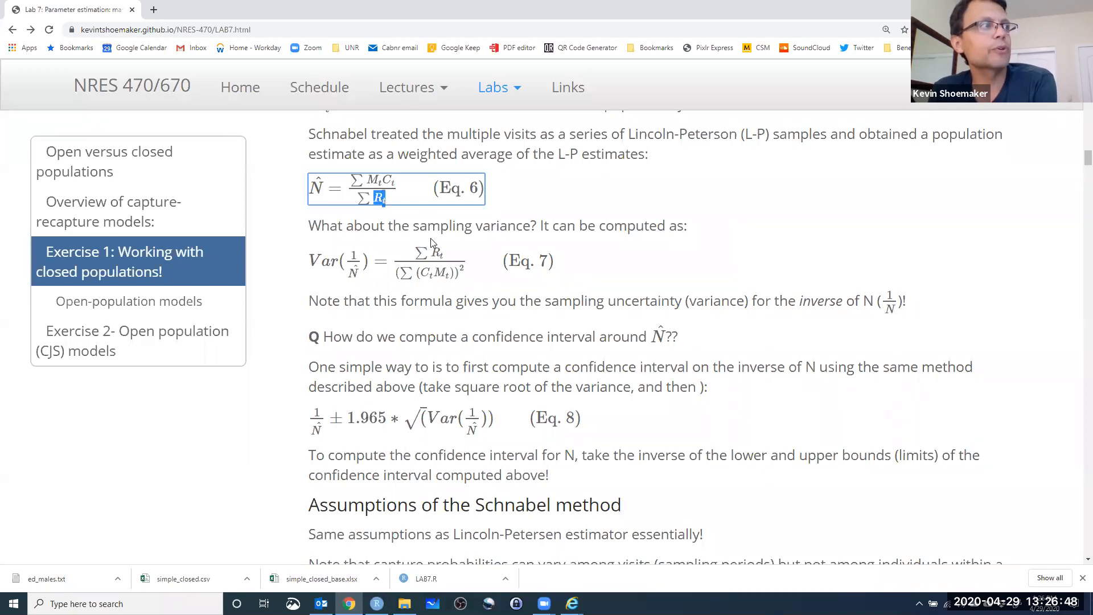
click(363, 235)
Examine the sampling variance formula in Eq. 7, focusing on the numerator and denominator sums.
scroll(387, 228, down, 1)
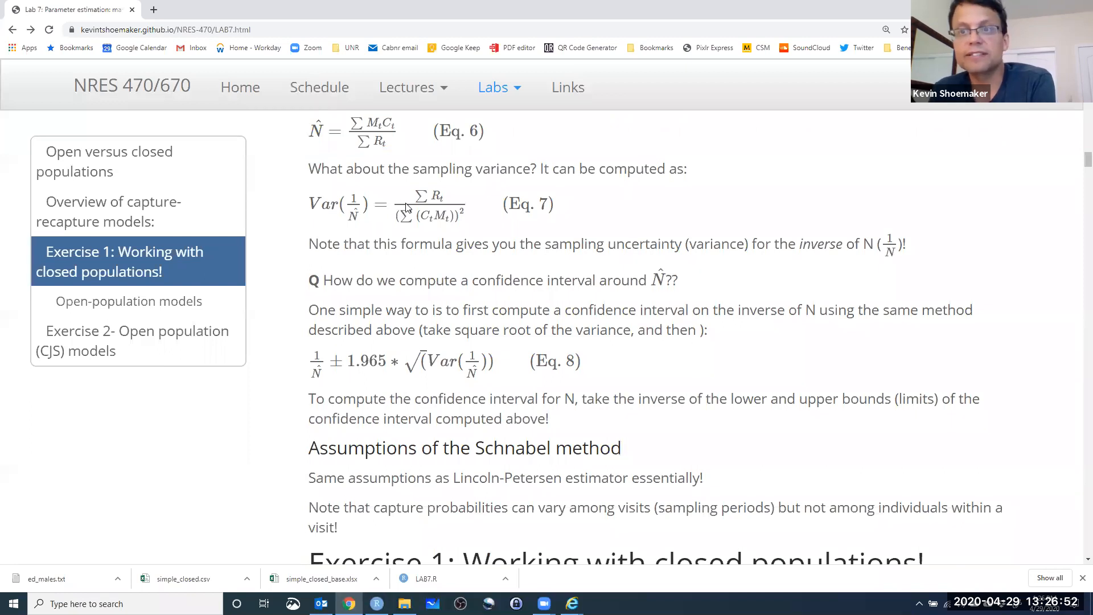
click(426, 196)
drag(427, 196, 446, 197)
click(444, 214)
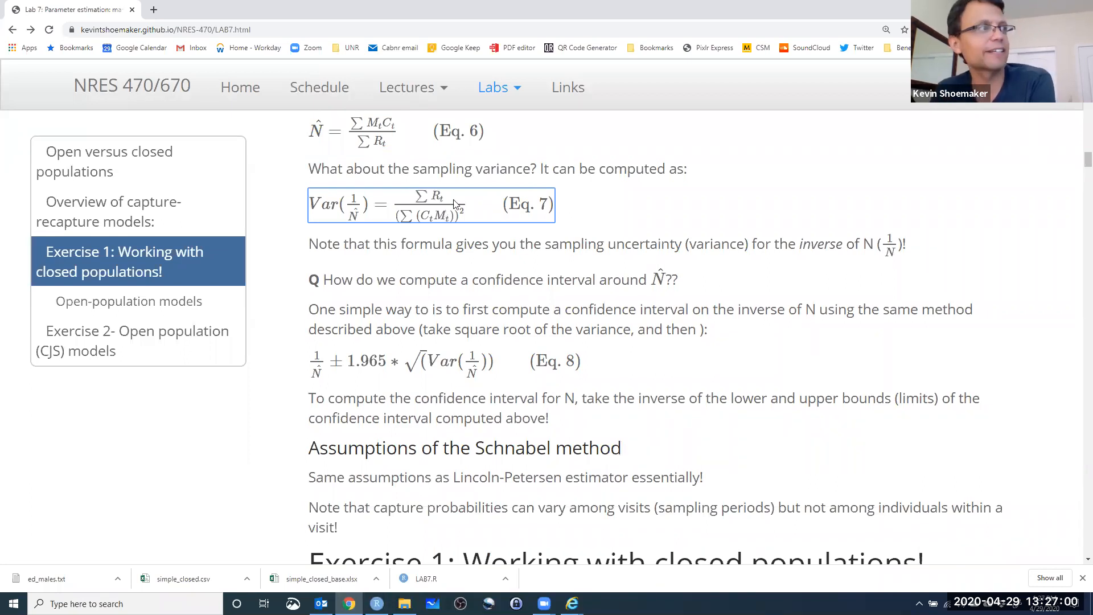
drag(417, 195, 448, 198)
click(448, 200)
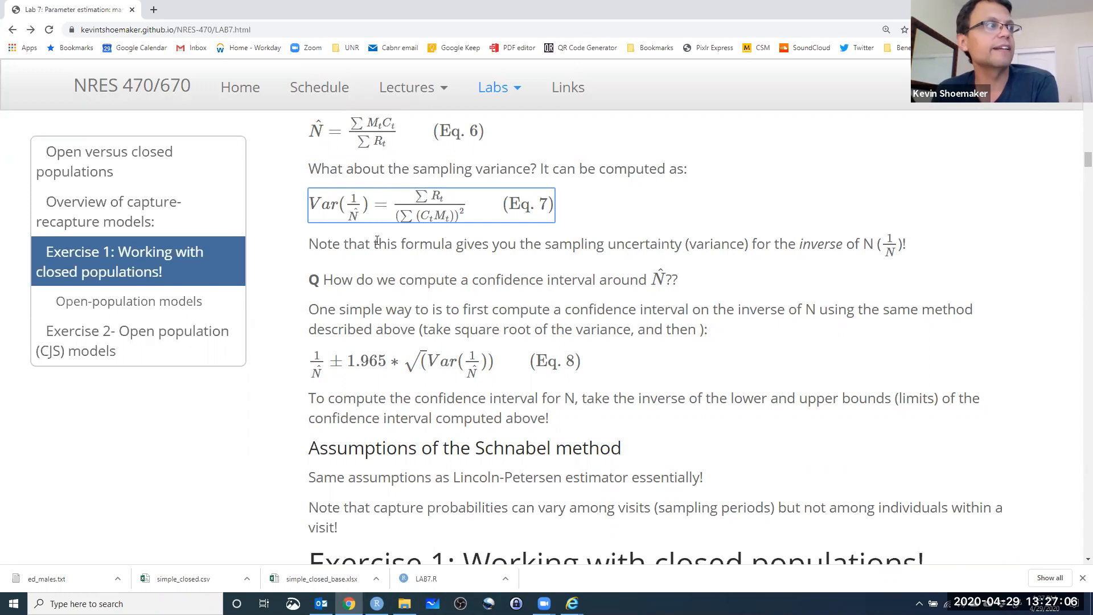
Read how the confidence interval around N is computed from the inverse of N in Eq. 8, and review the Schnabel method's assumptions.
scroll(379, 238, down, 1)
scroll(393, 240, up, 1)
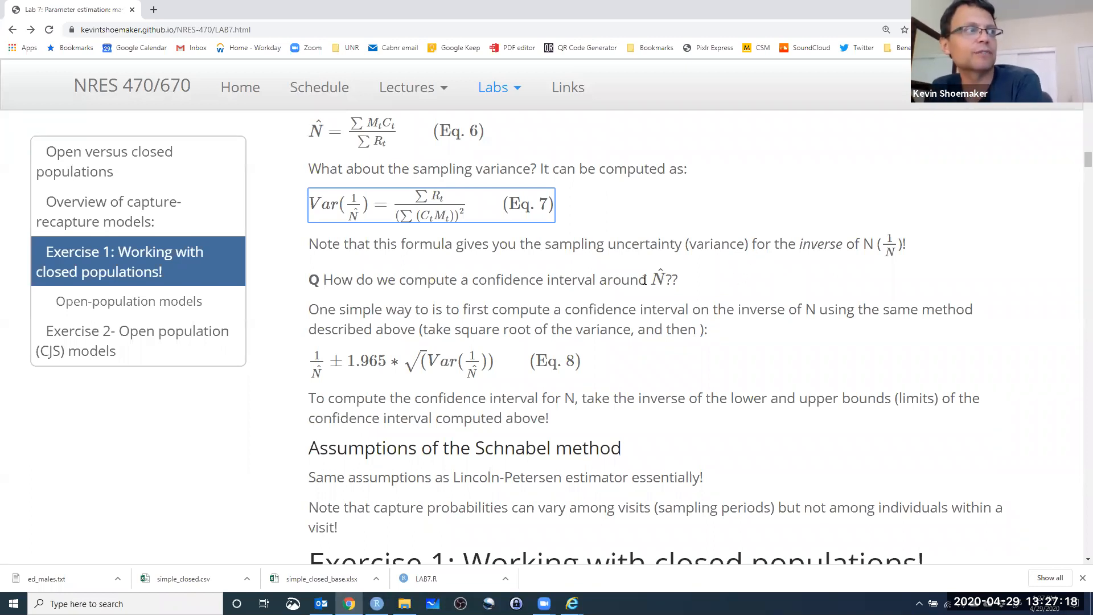
scroll(535, 296, down, 1)
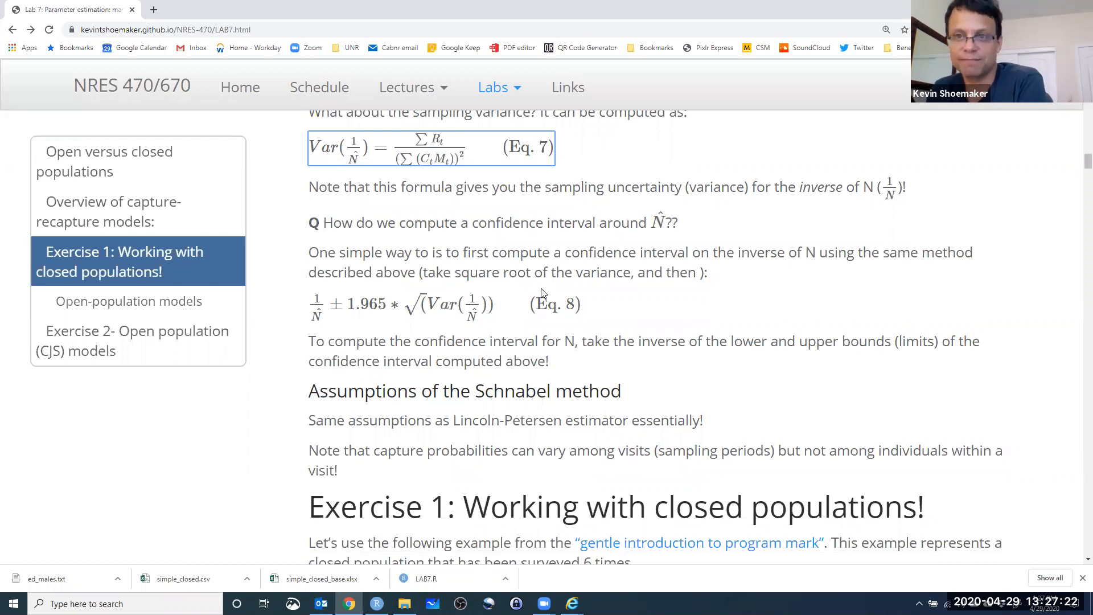
scroll(541, 293, up, 3)
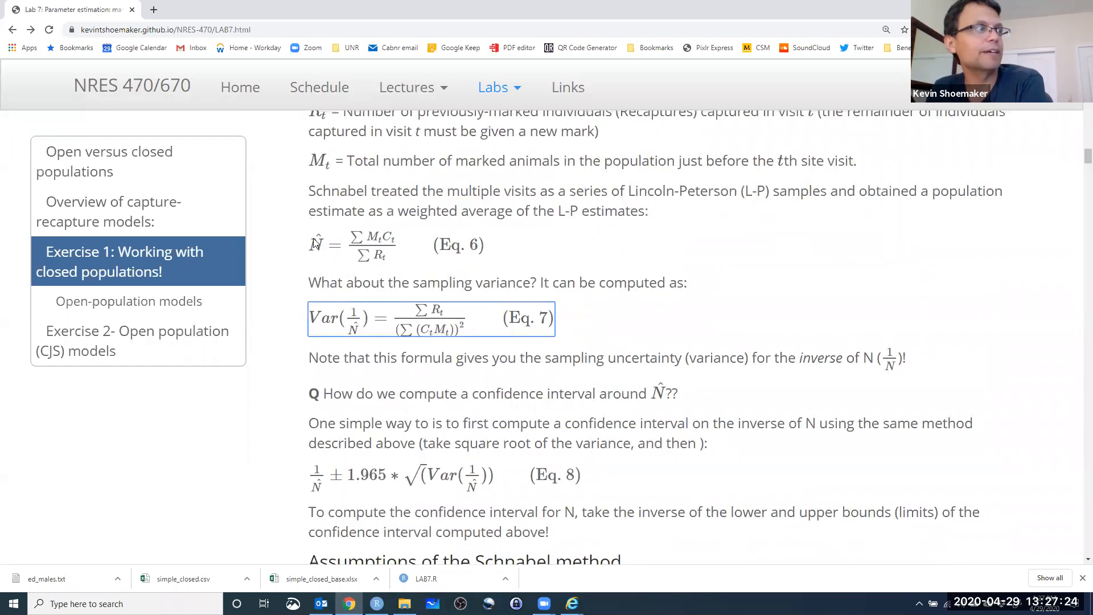
scroll(543, 298, down, 3)
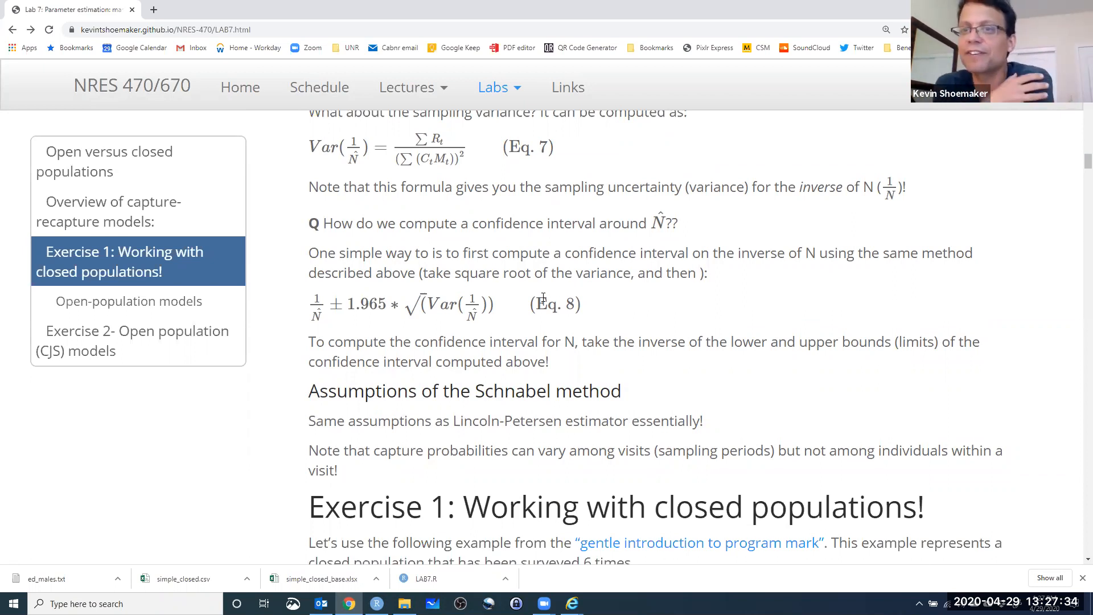
drag(318, 145, 369, 151)
click(369, 150)
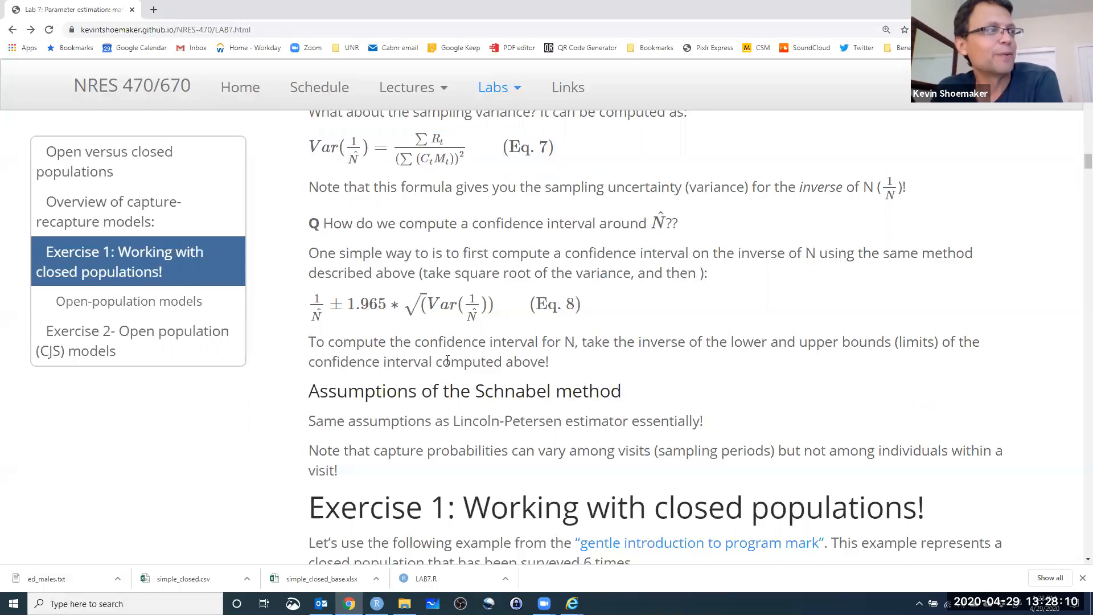
scroll(470, 366, down, 2)
scroll(470, 366, down, 3)
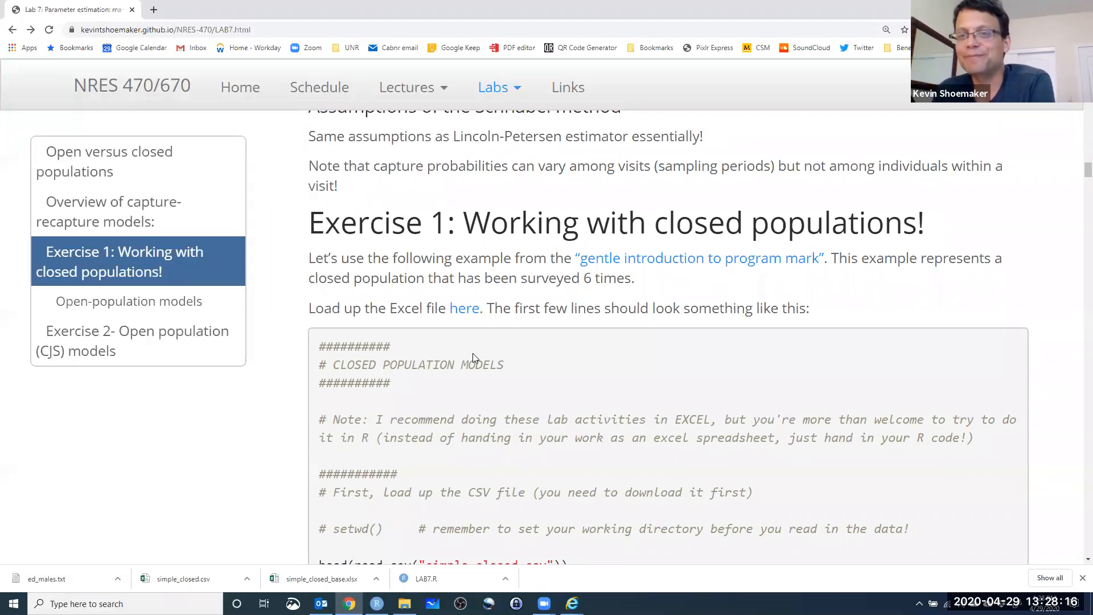
scroll(473, 354, up, 8)
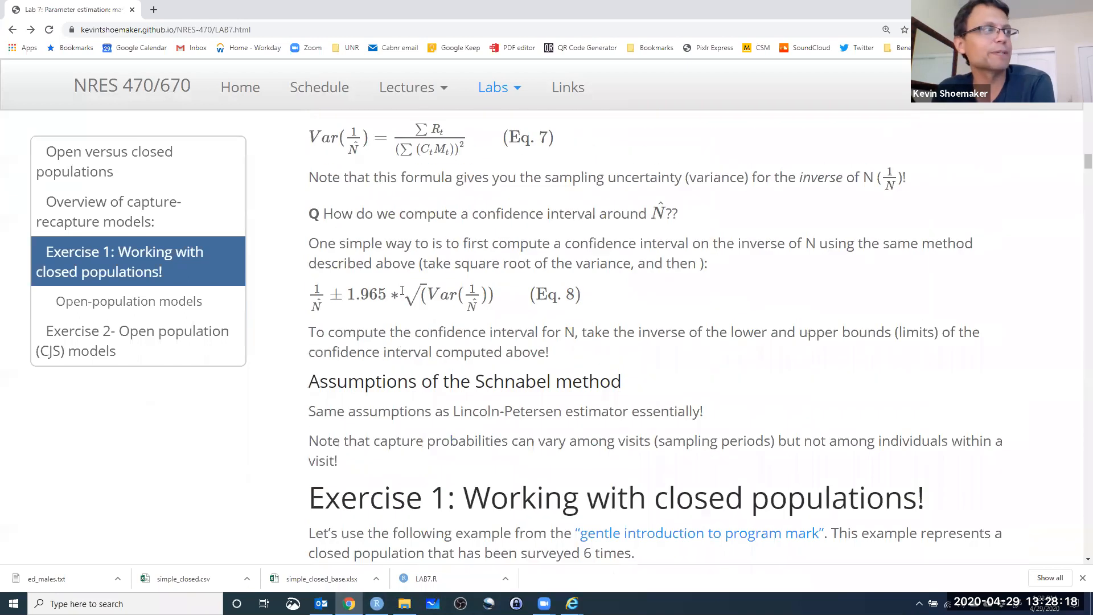
Open the Exercise 1 workbook simple_closed_base.xlsx in Excel and enable editing.
scroll(427, 289, down, 2)
scroll(429, 287, down, 5)
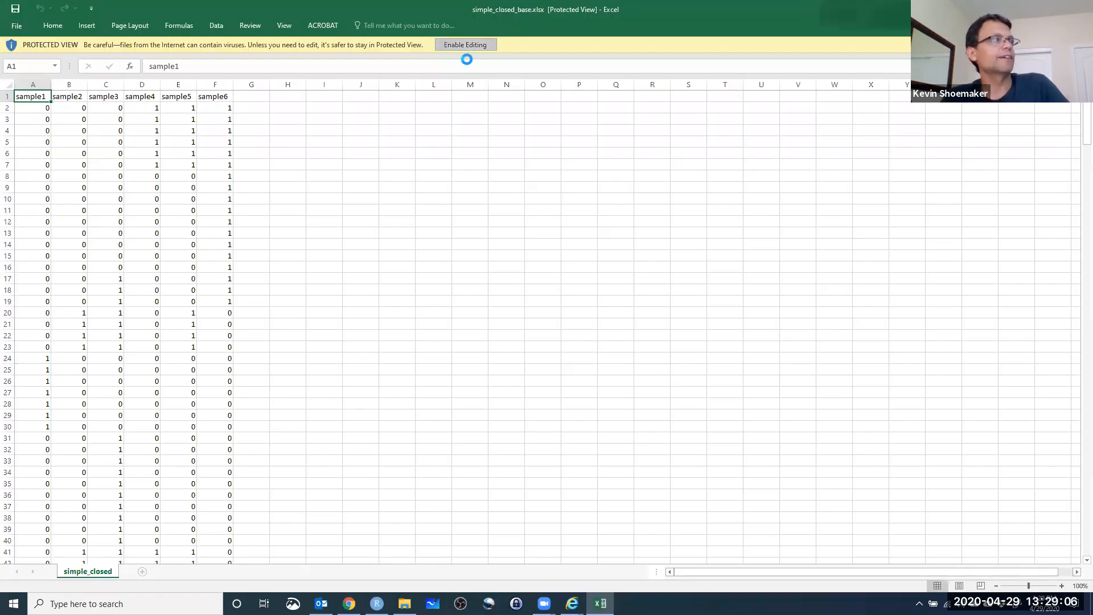
click(466, 48)
click(461, 329)
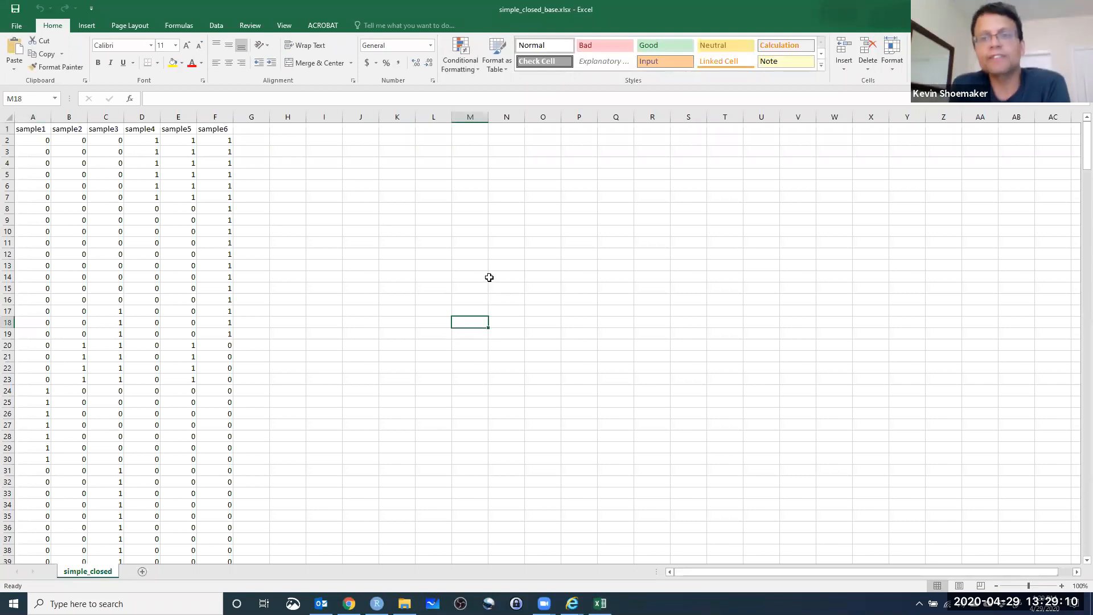
Look through the capture data and copy the sample1 to sample6 columns into a new worksheet.
scroll(341, 308, down, 20)
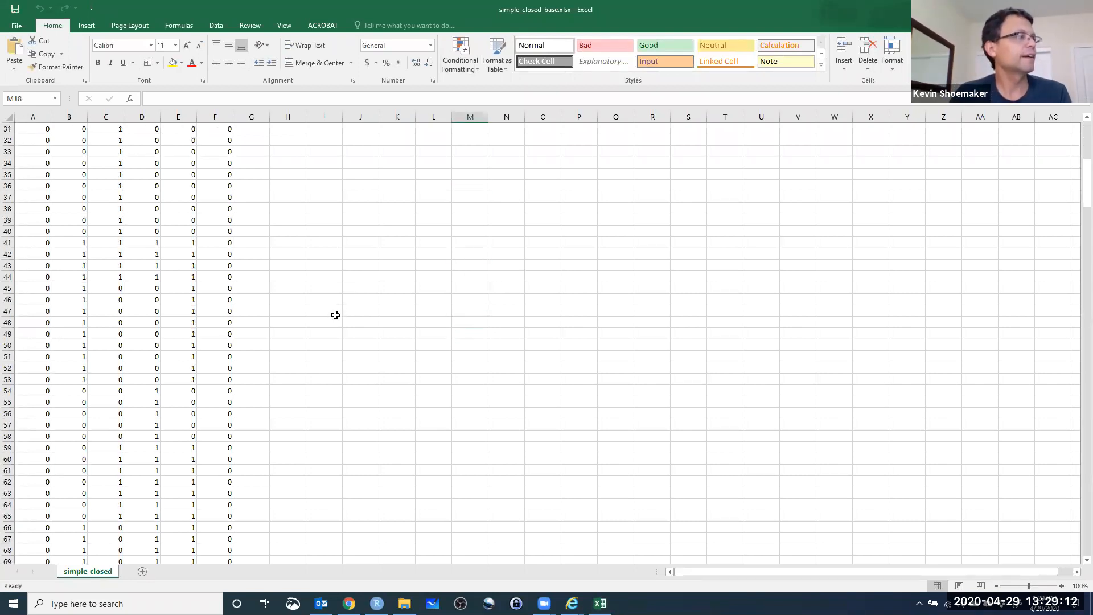
scroll(335, 329, down, 20)
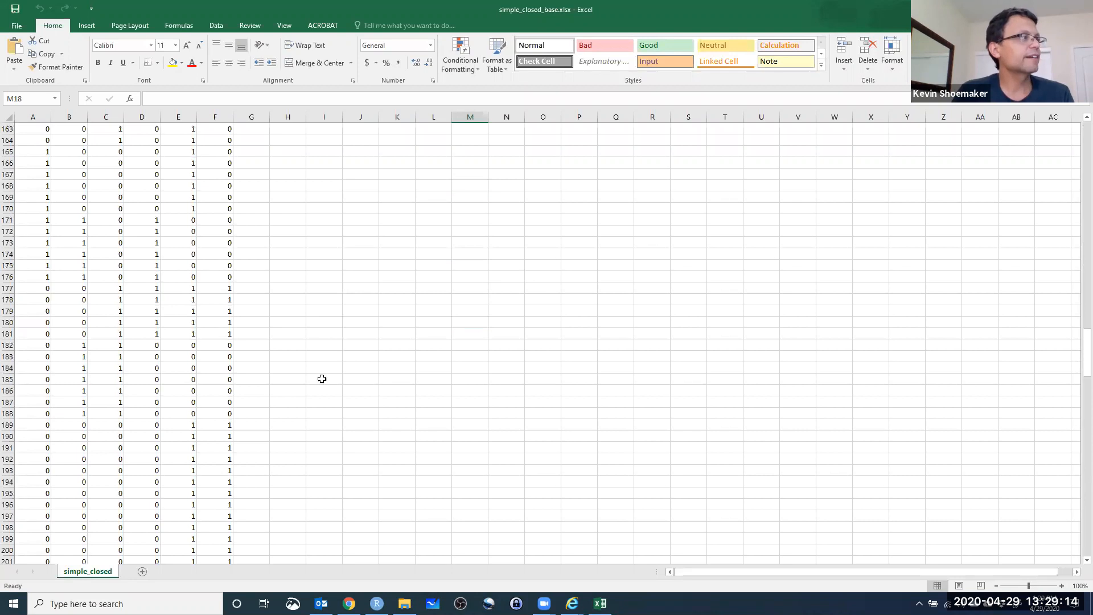
scroll(324, 370, up, 20)
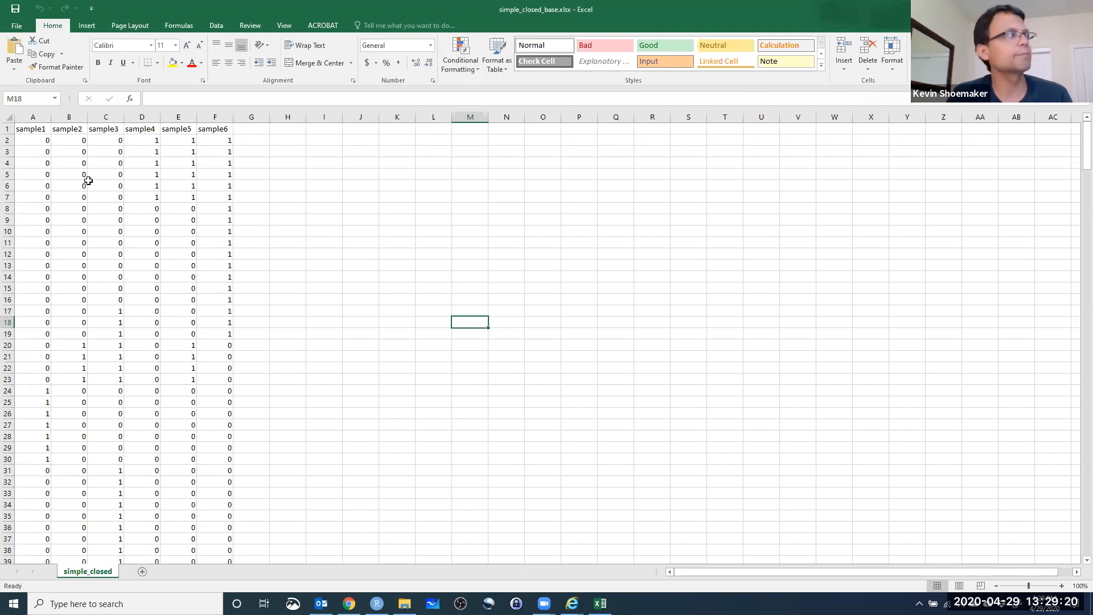
drag(30, 117, 219, 118)
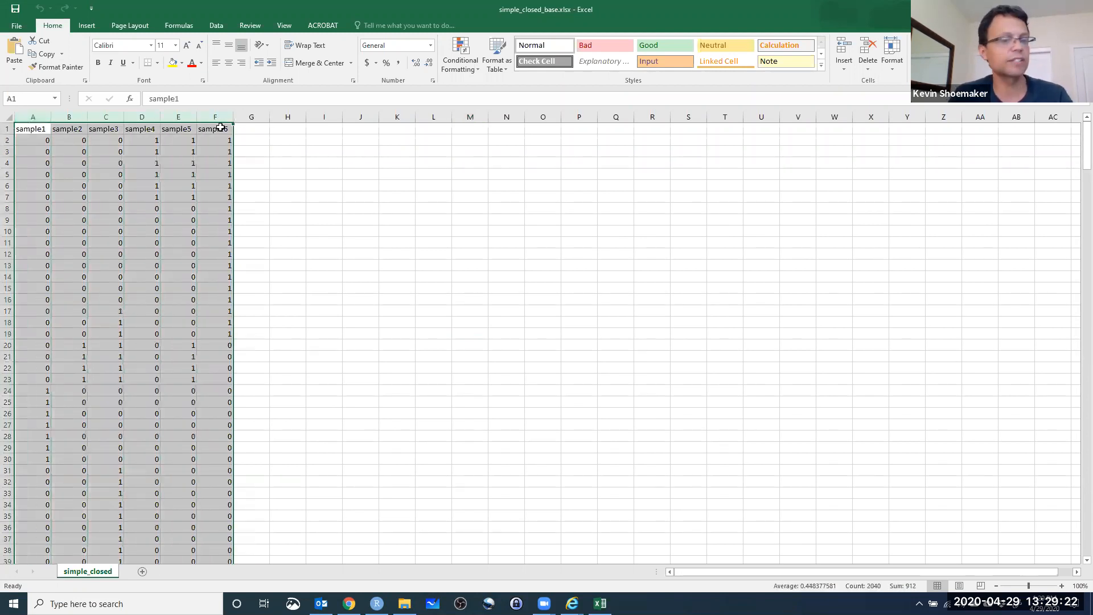
key(ctrl+c)
click(142, 571)
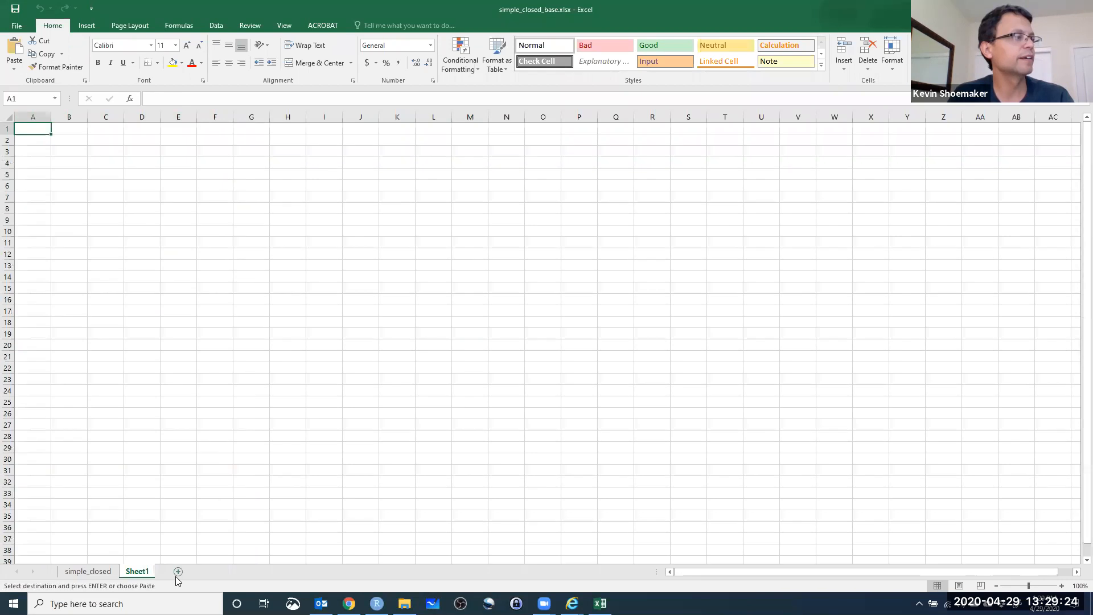
key(ctrl+v)
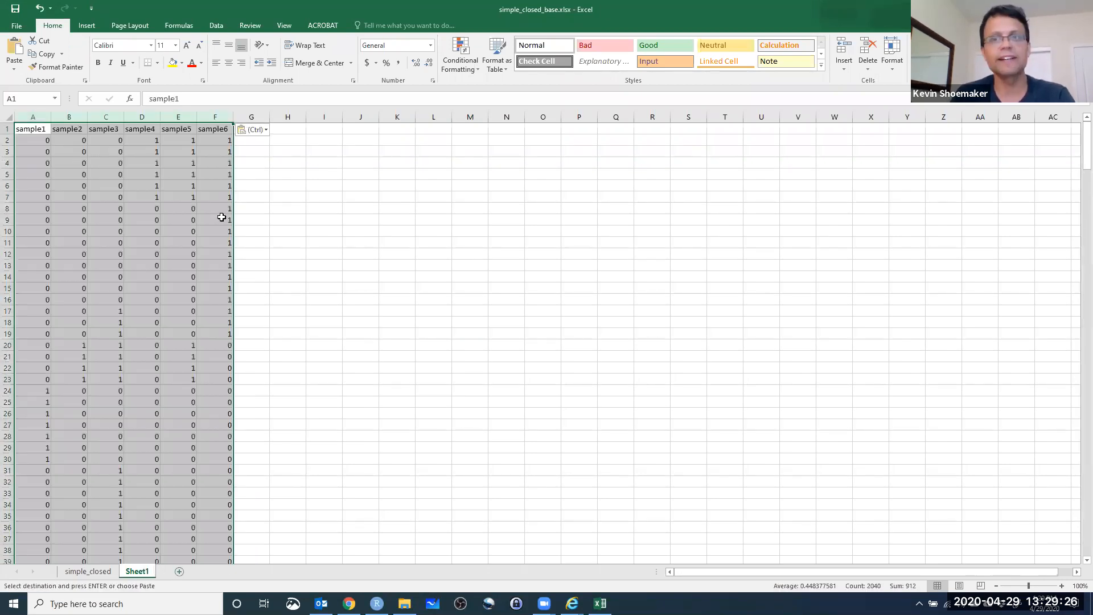
Rename the new worksheet as Schnabel.
right_click(136, 573)
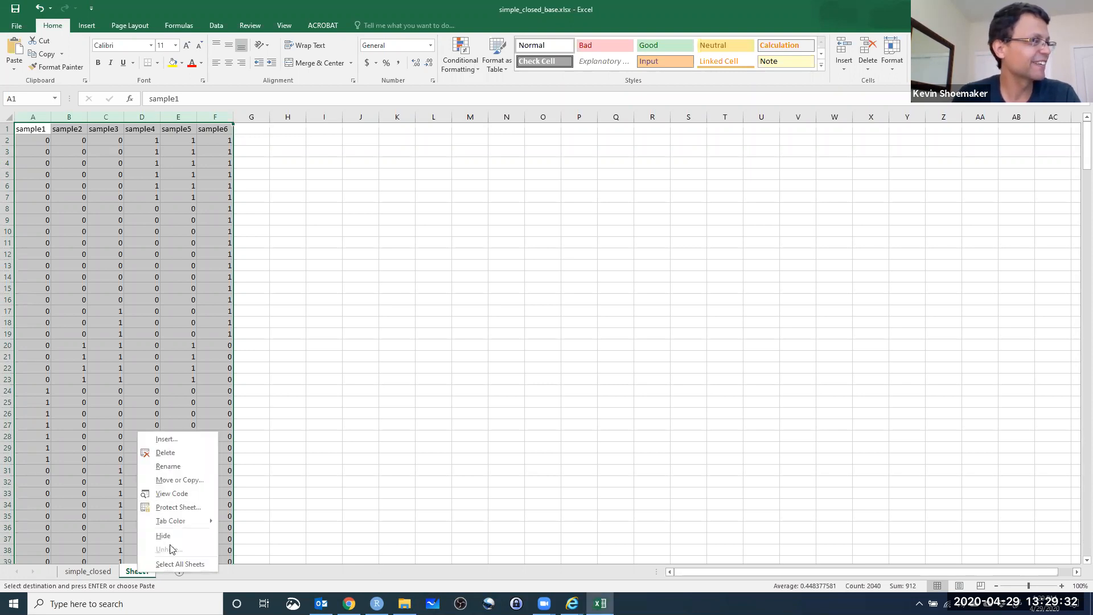
click(163, 471)
text(Sc)
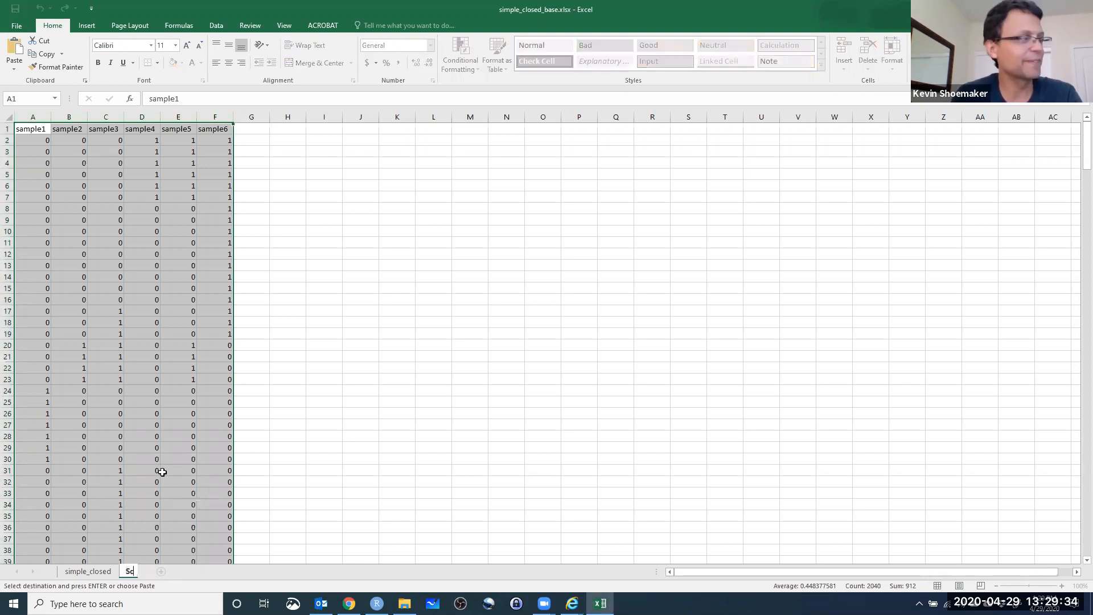
text(hnabel)
Rename the original simple_closed worksheet as LP.
click(82, 571)
right_click(82, 572)
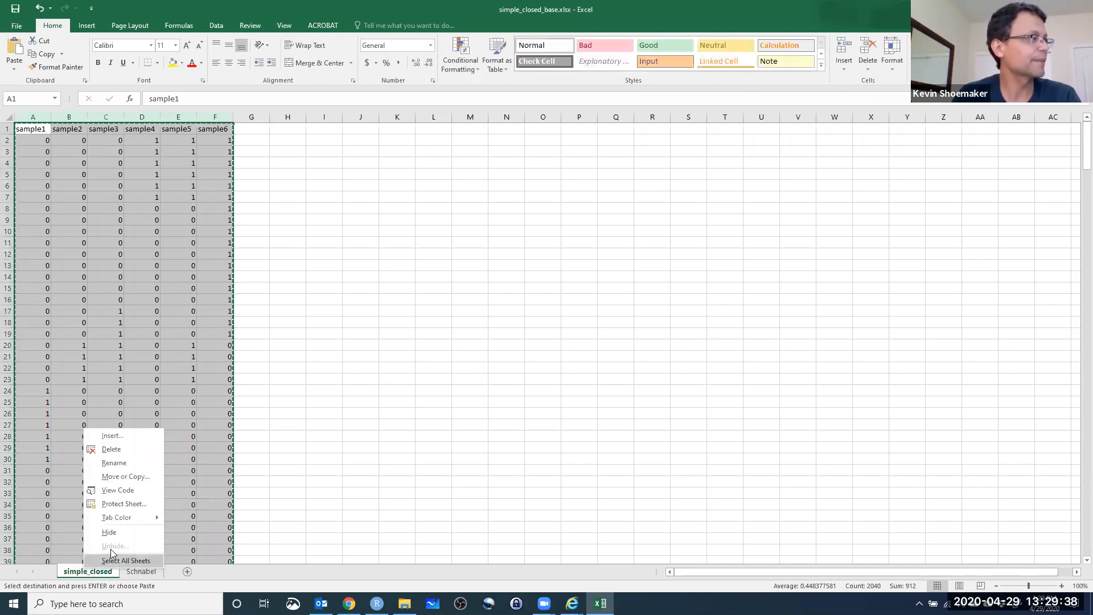
click(142, 466)
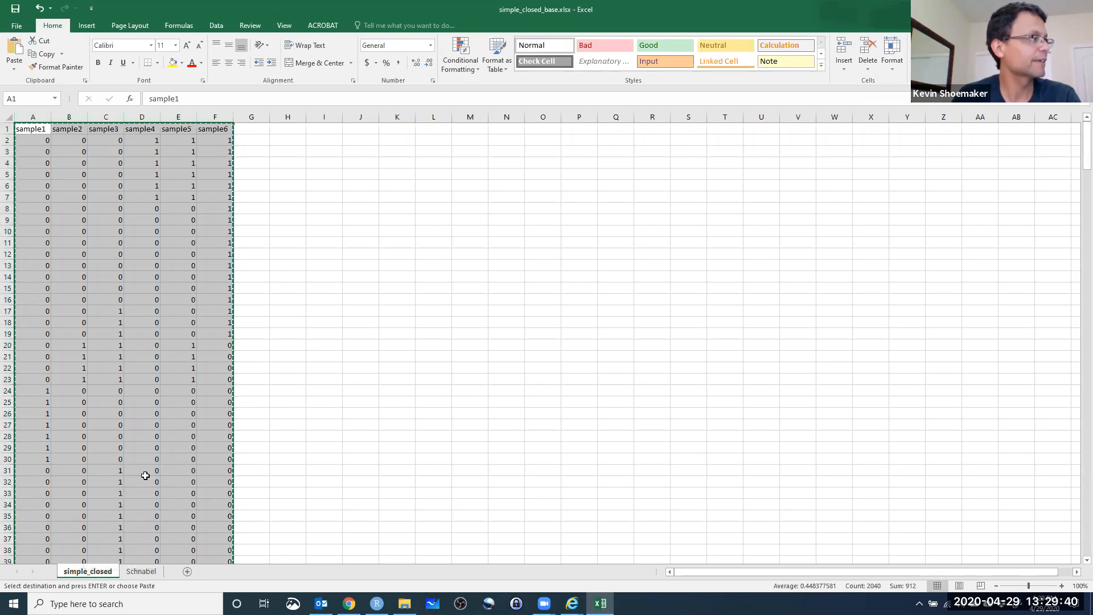
text(LP)
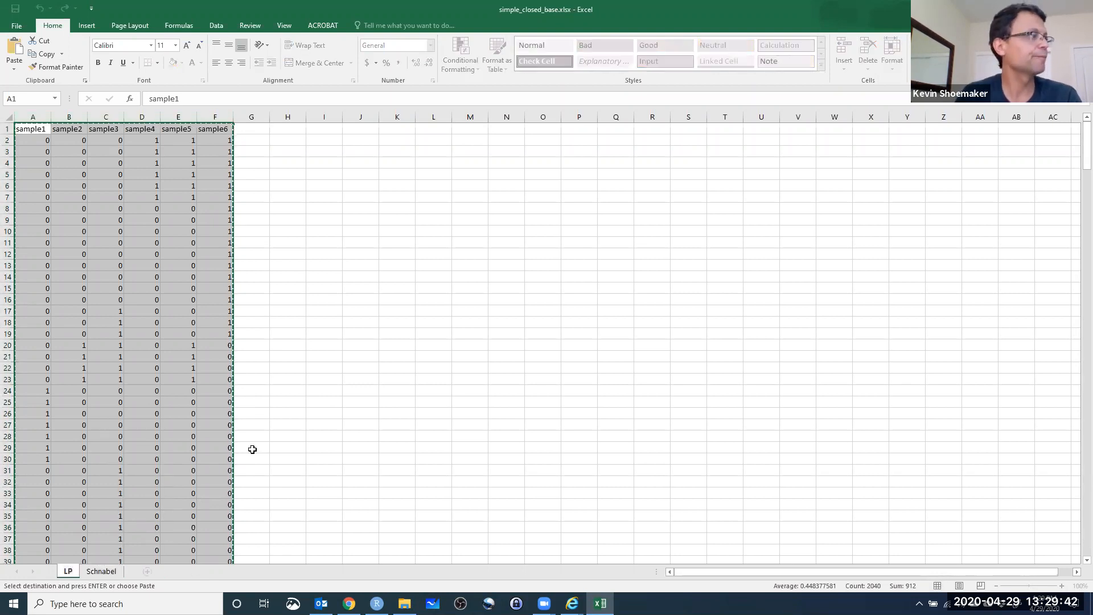
Delete the sample3 to sample6 columns from the LP worksheet so only sample1 and sample2 remain.
click(319, 414)
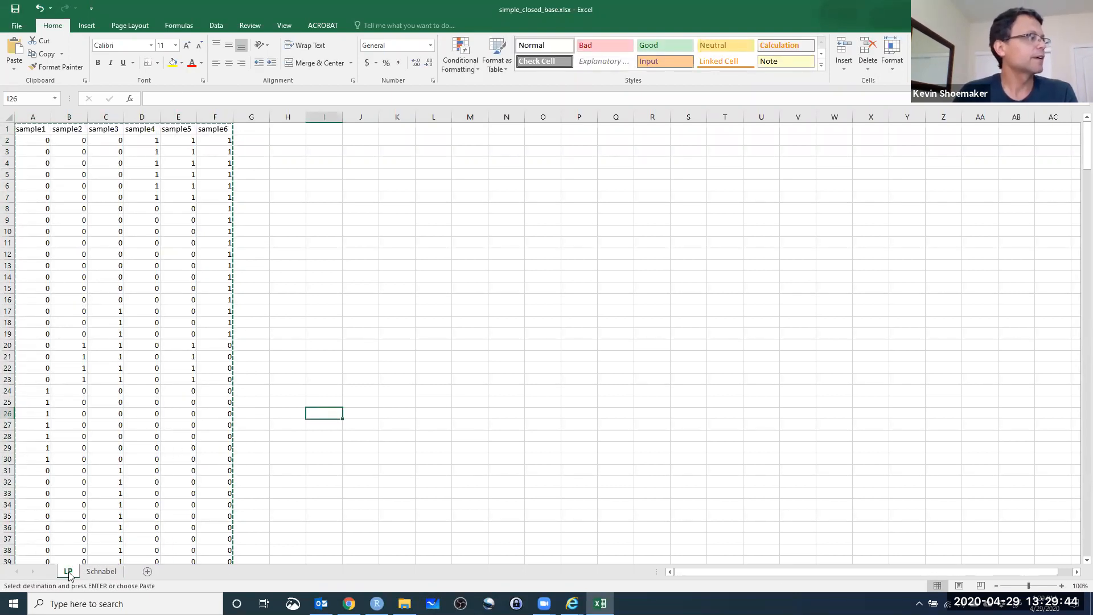
click(542, 459)
click(251, 209)
drag(105, 117, 219, 117)
right_click(197, 116)
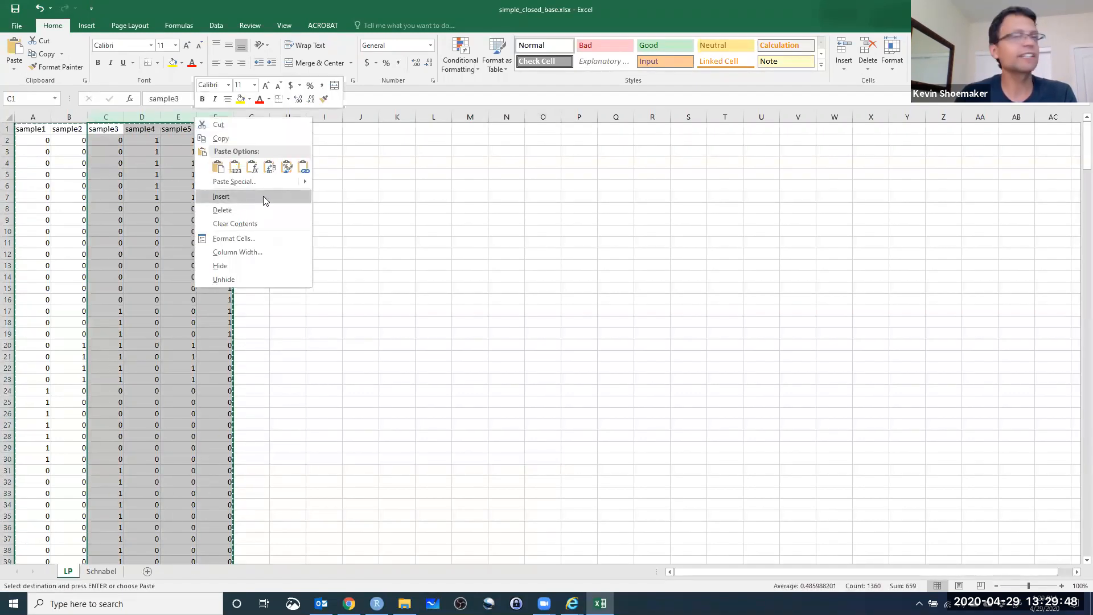
click(237, 211)
click(114, 187)
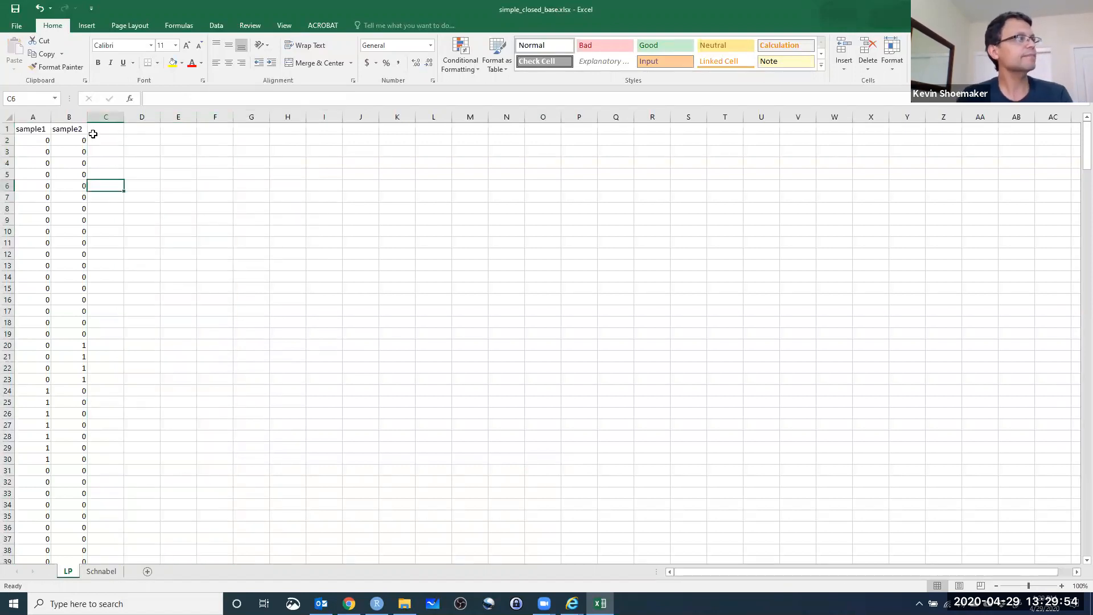
Look through the sample1 and sample2 capture records in the LP worksheet.
scroll(82, 212, down, 8)
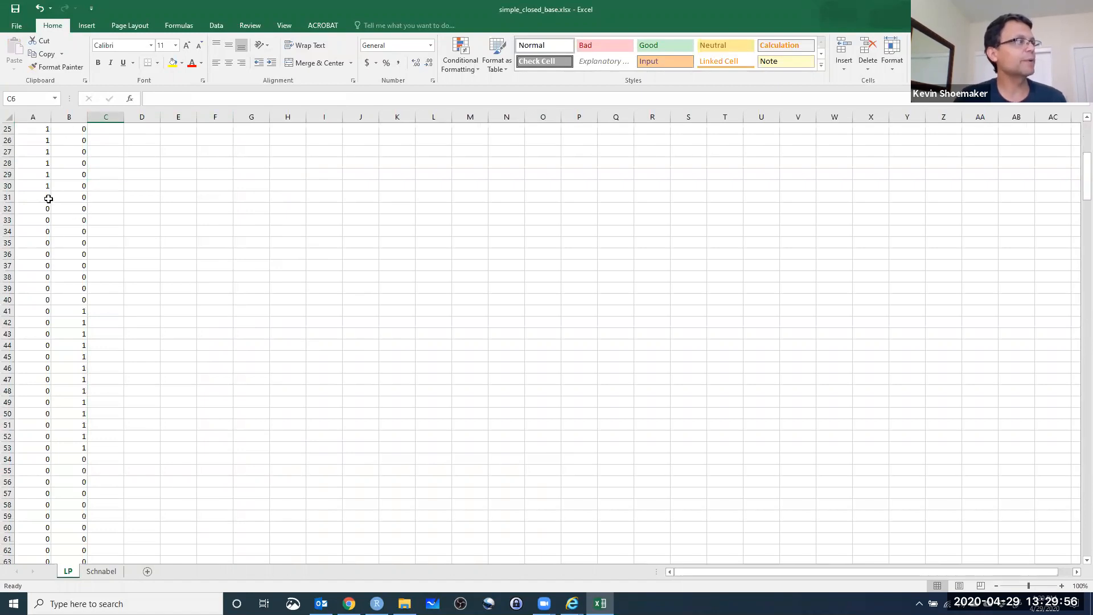
scroll(73, 206, up, 8)
click(42, 153)
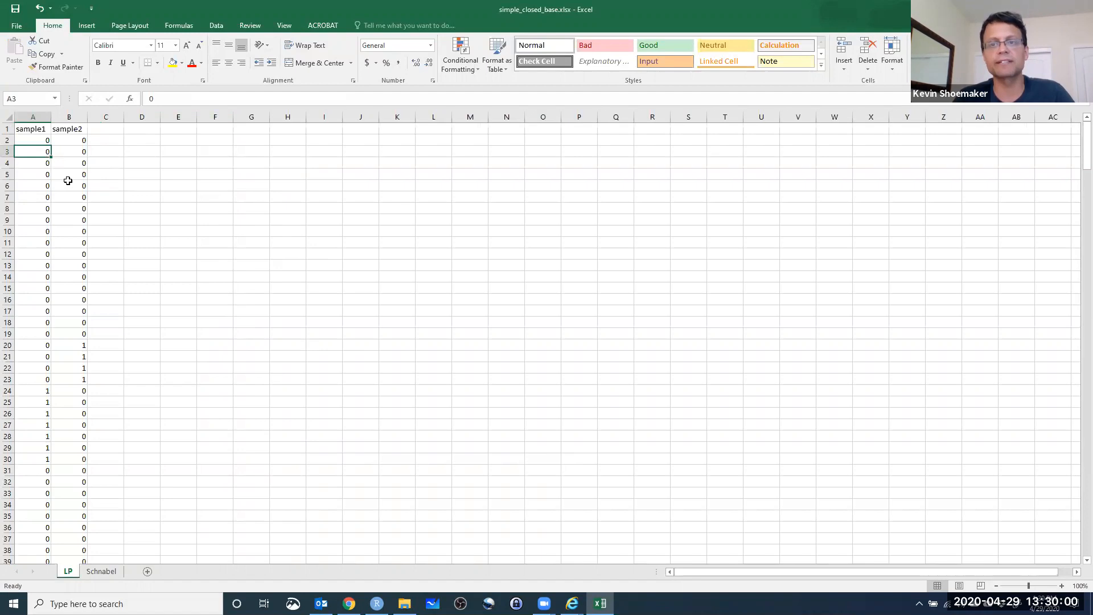
click(27, 120)
click(94, 172)
click(175, 178)
click(238, 162)
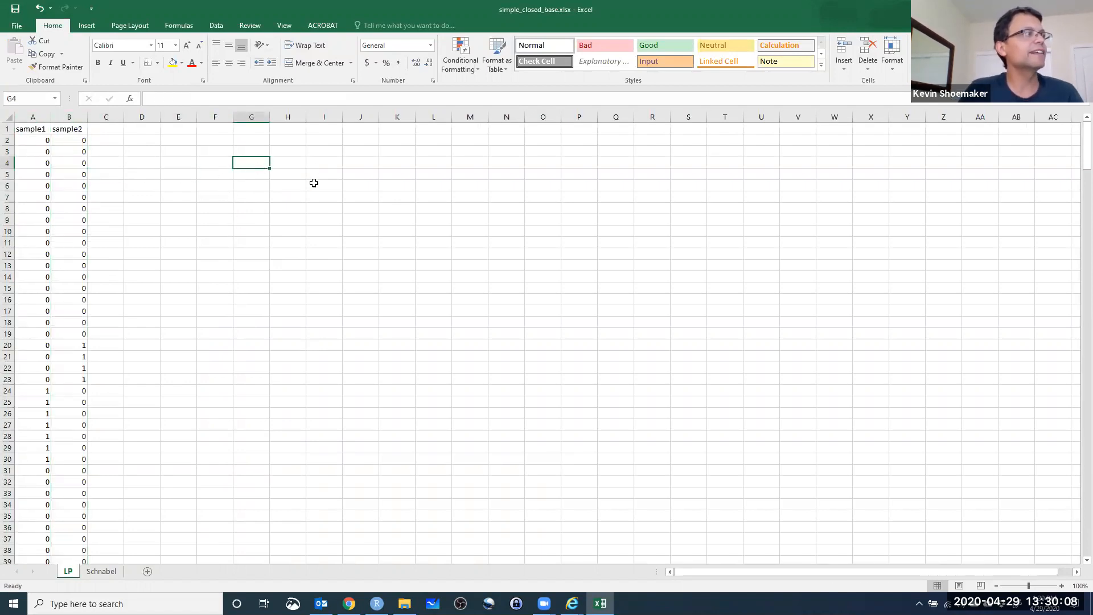
Enter the labels M, C and R in cells J4 to J6 of the LP worksheet.
click(357, 163)
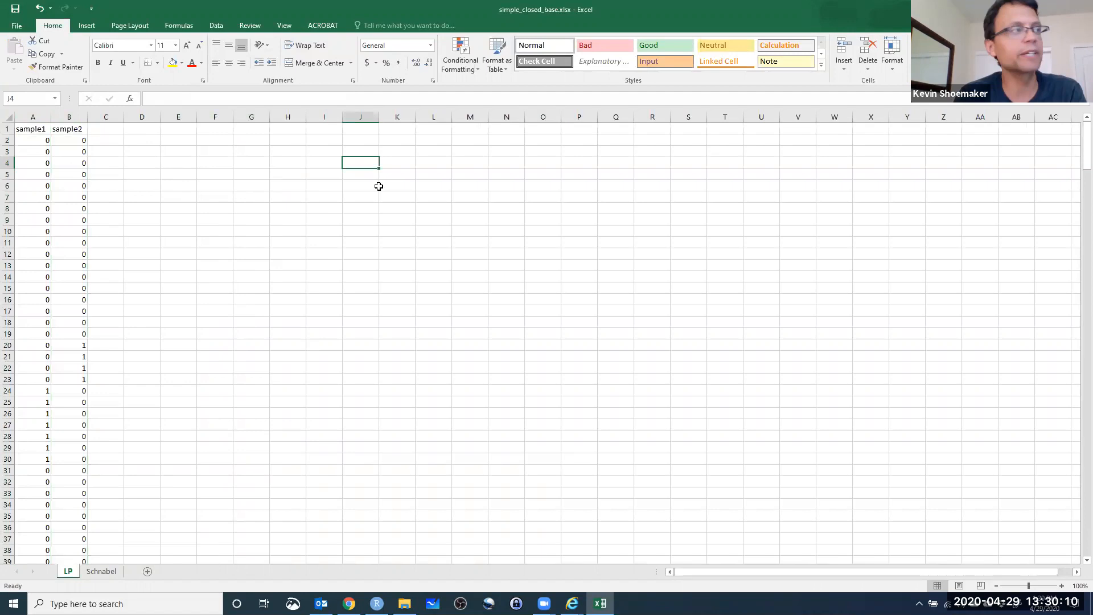
text(C)
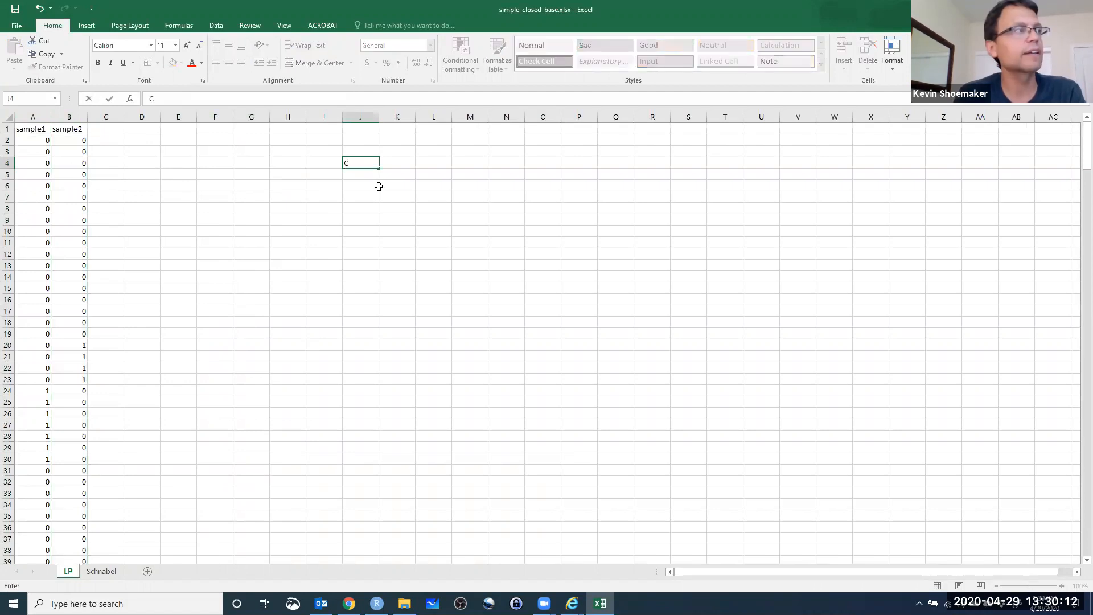
text(M)
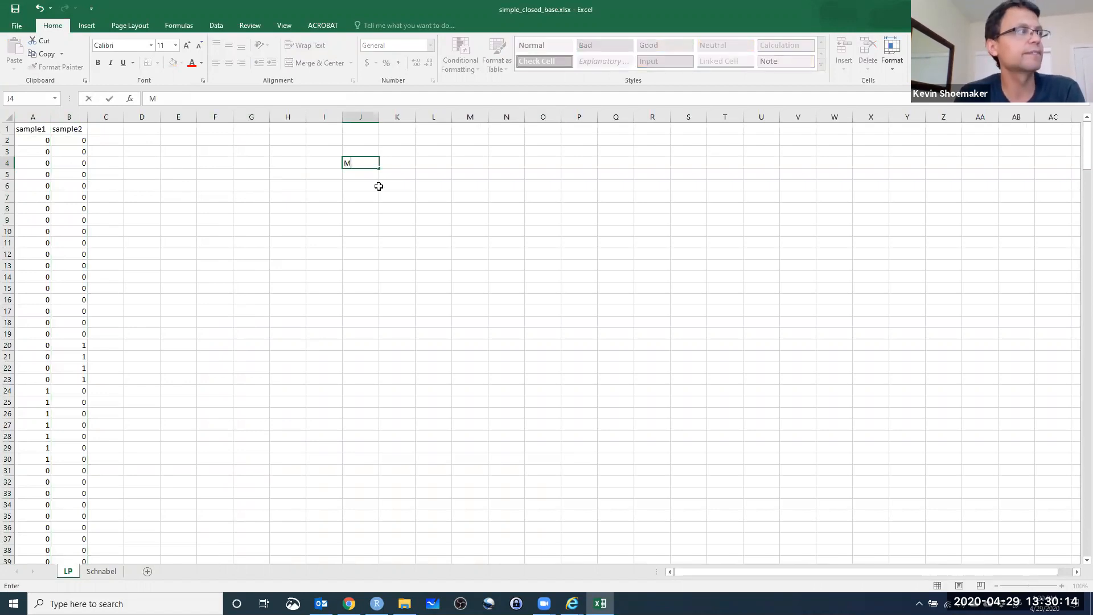
key(Return)
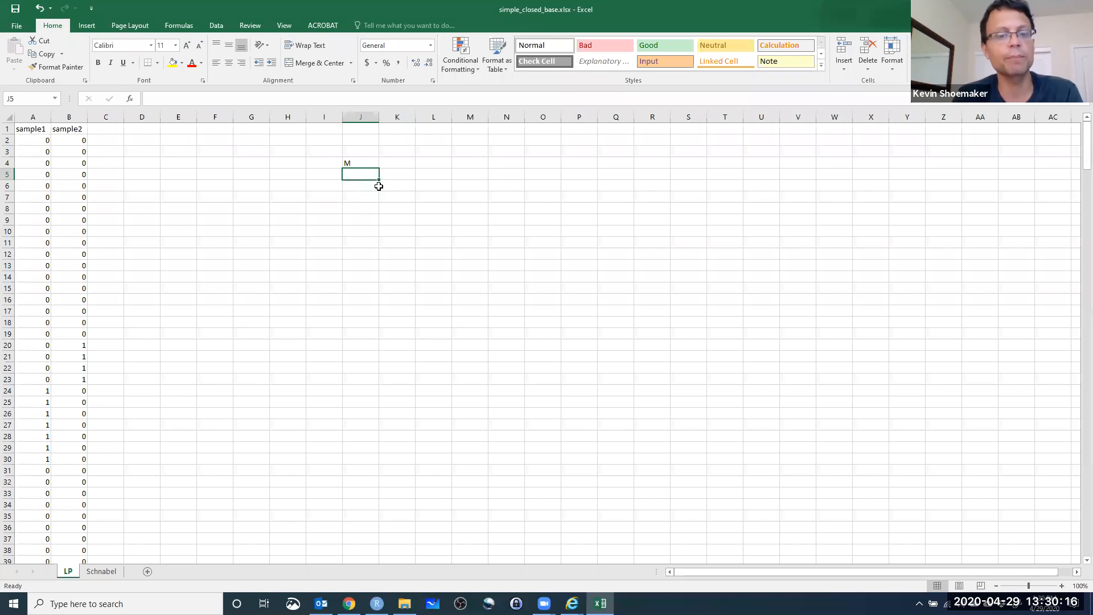
text(C)
key(Return)
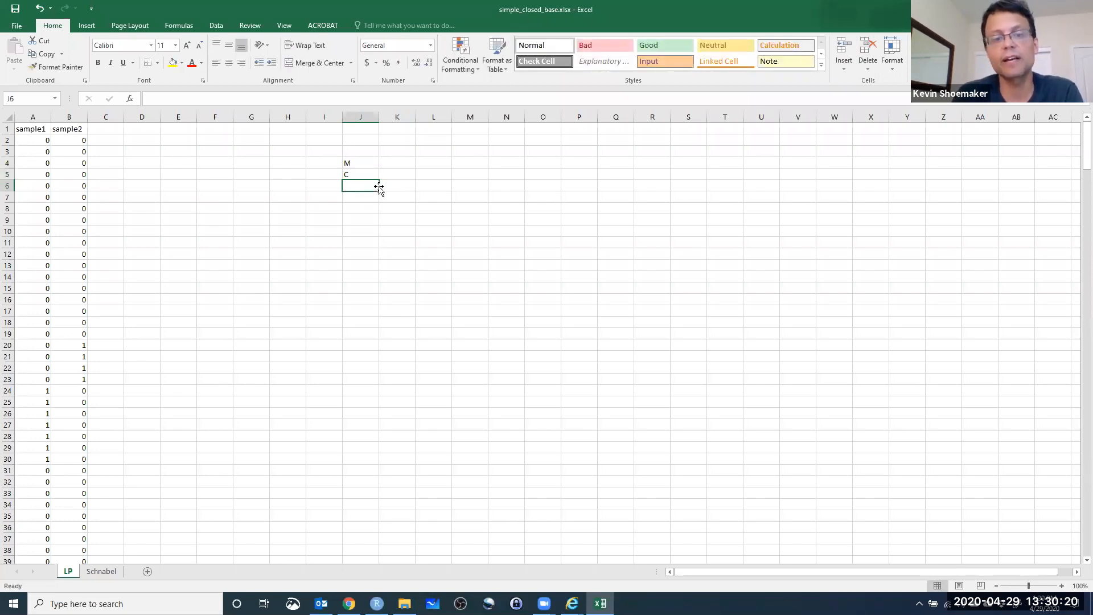
text(R)
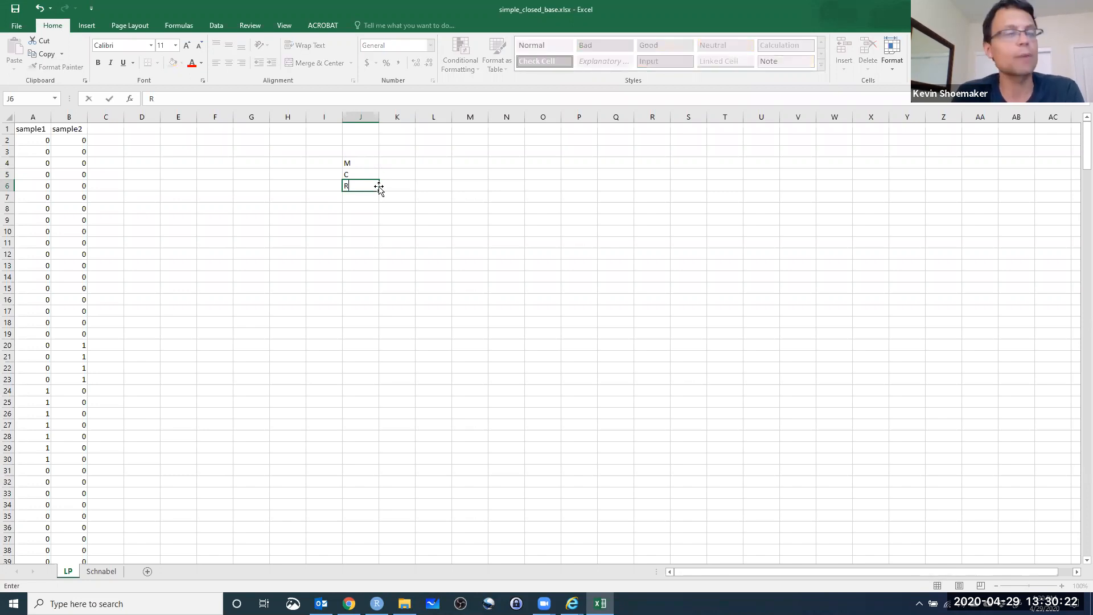
key(Return)
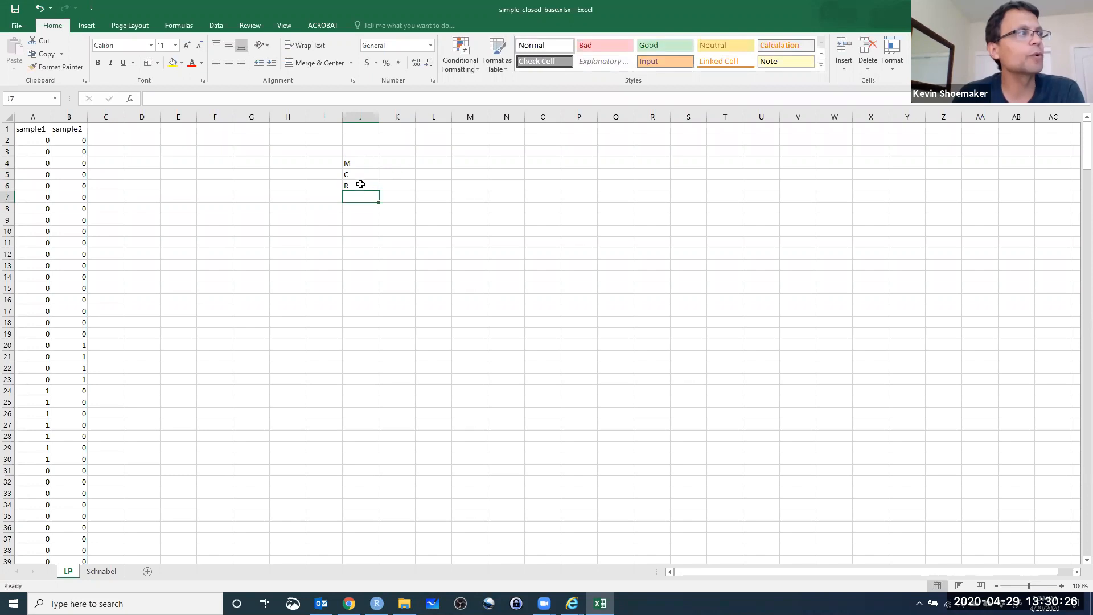
Calculate M in K4 by summing the sample1 captures in A2:A340.
click(401, 154)
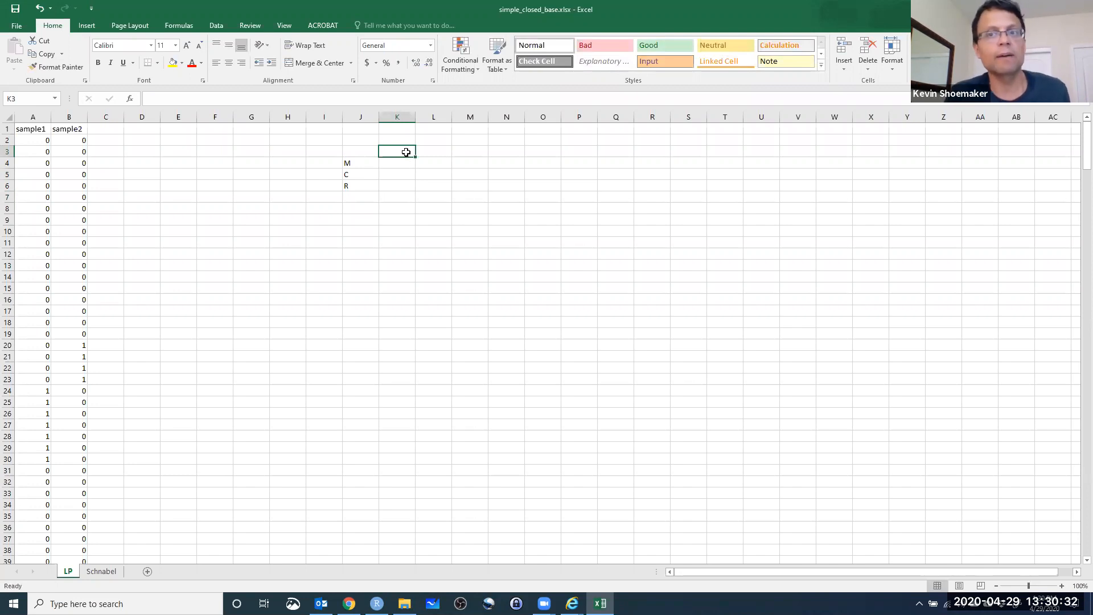
drag(75, 160, 81, 155)
click(413, 165)
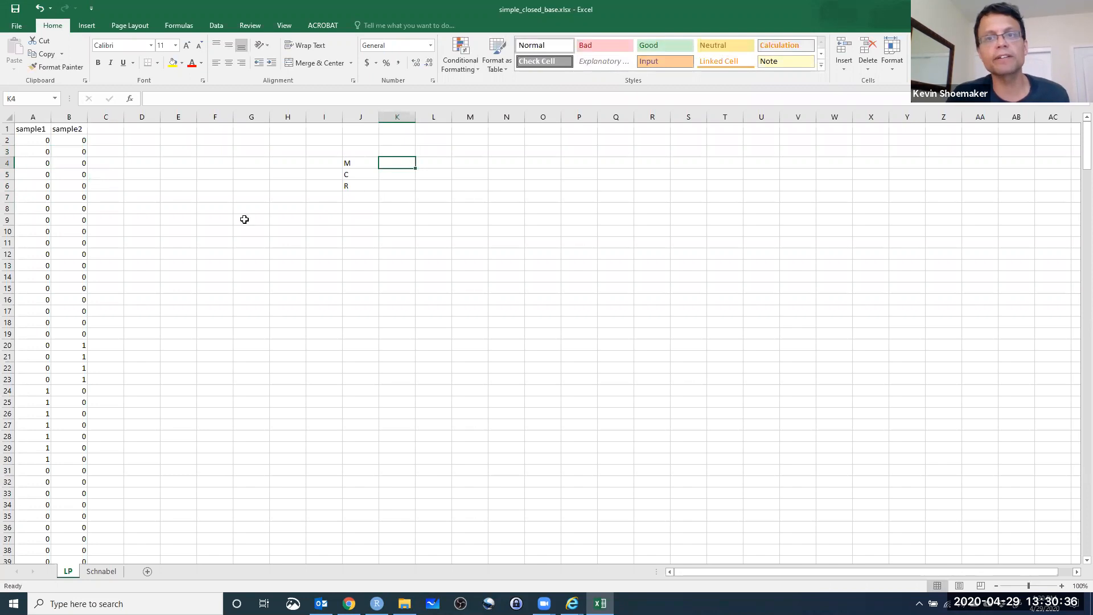
text(=sum()
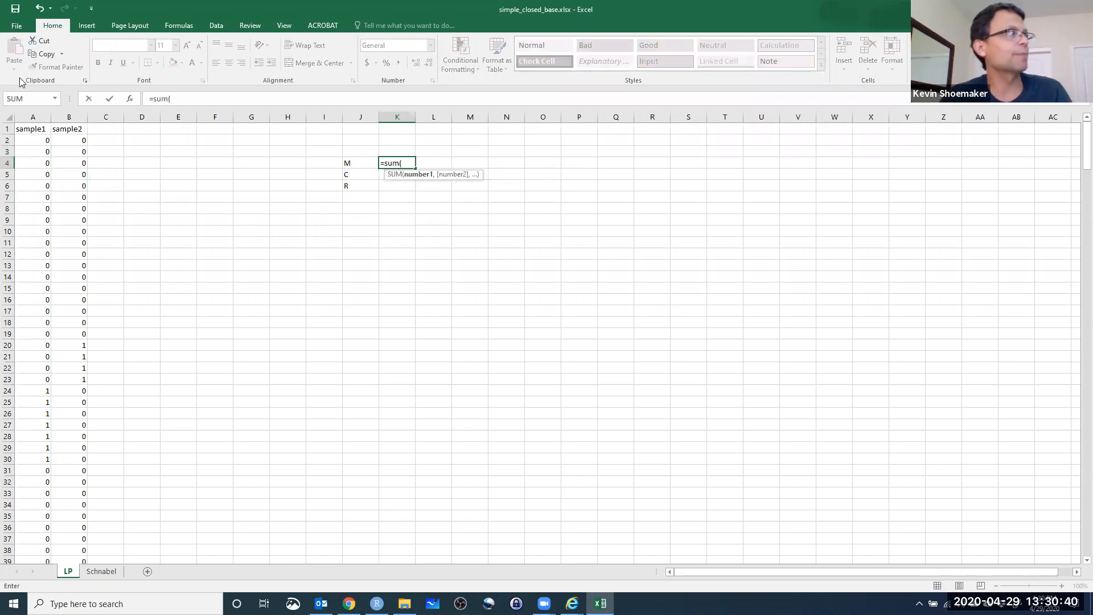
click(32, 143)
scroll(90, 329, down, 17)
drag(1085, 219, 1077, 561)
scroll(153, 558, down, 2)
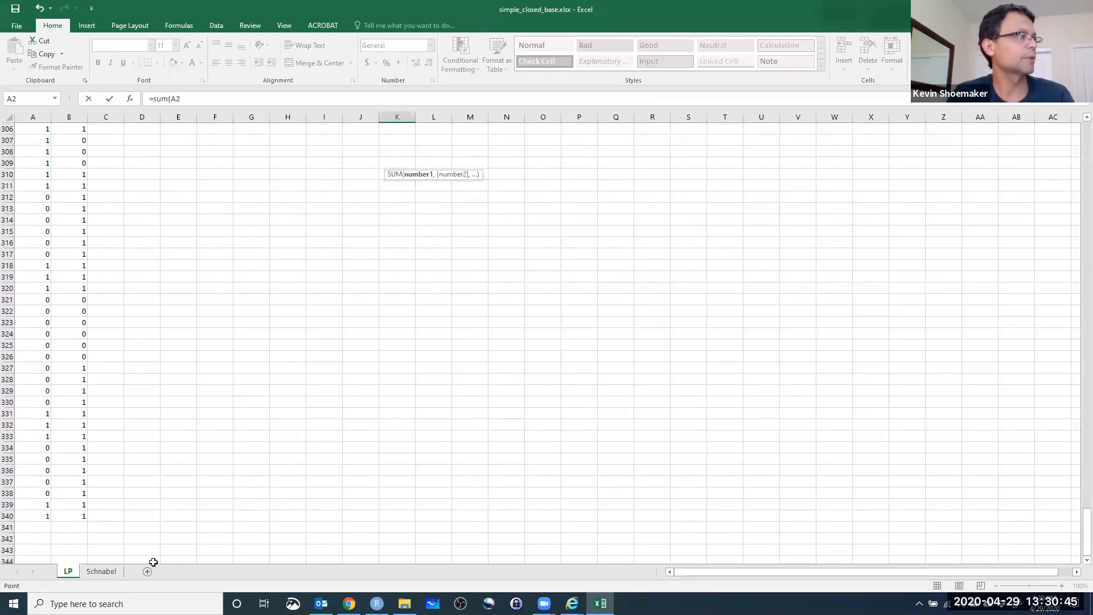
shift+click(31, 515)
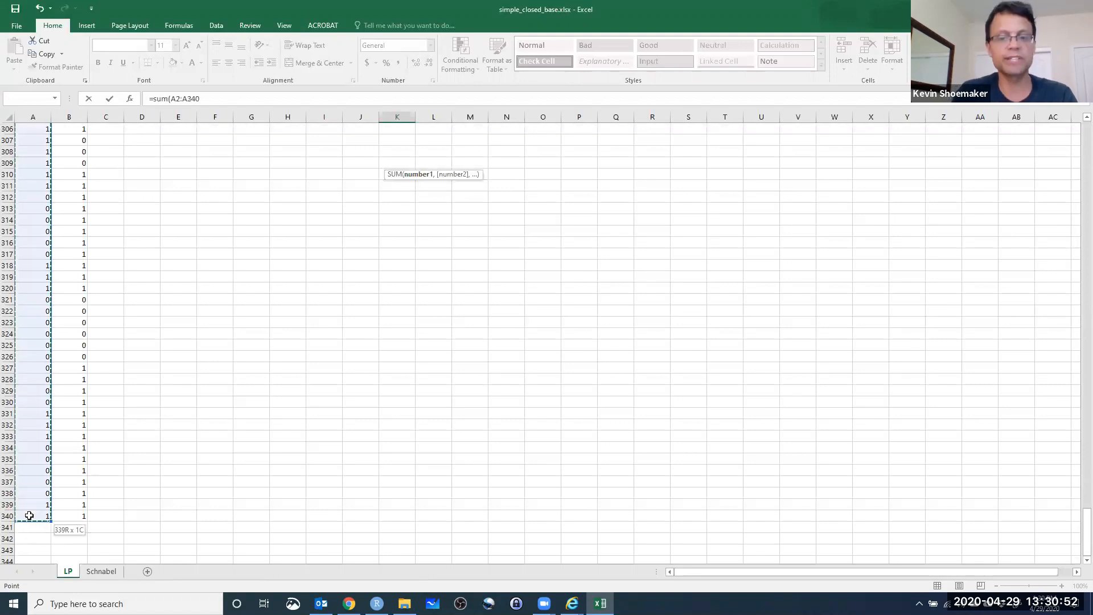
key(Return)
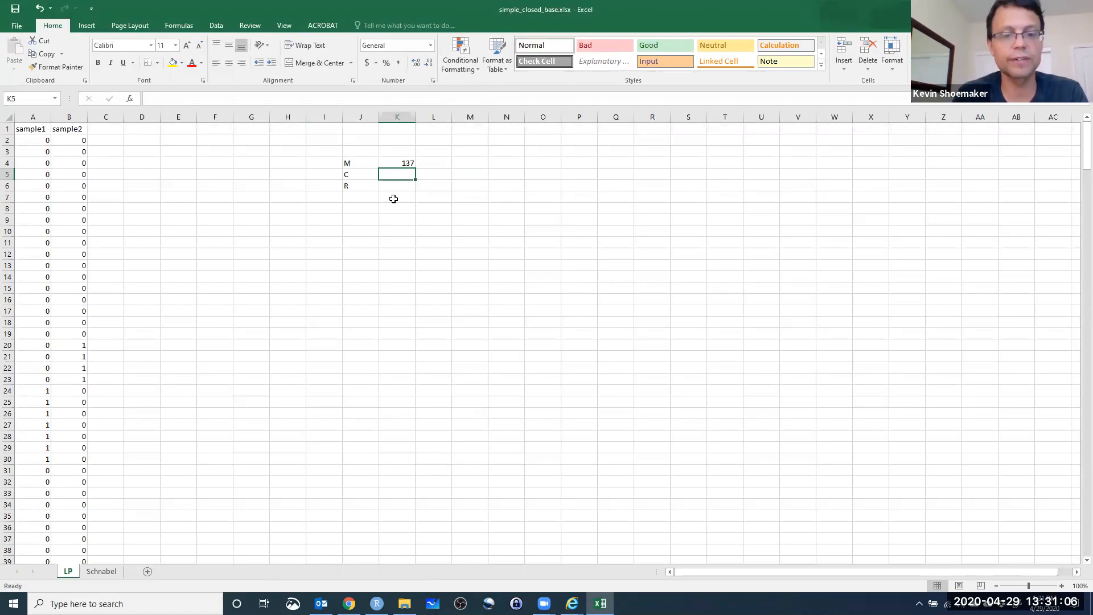
Calculate C in K5 by summing the sample2 captures in B2:B340.
text(-su)
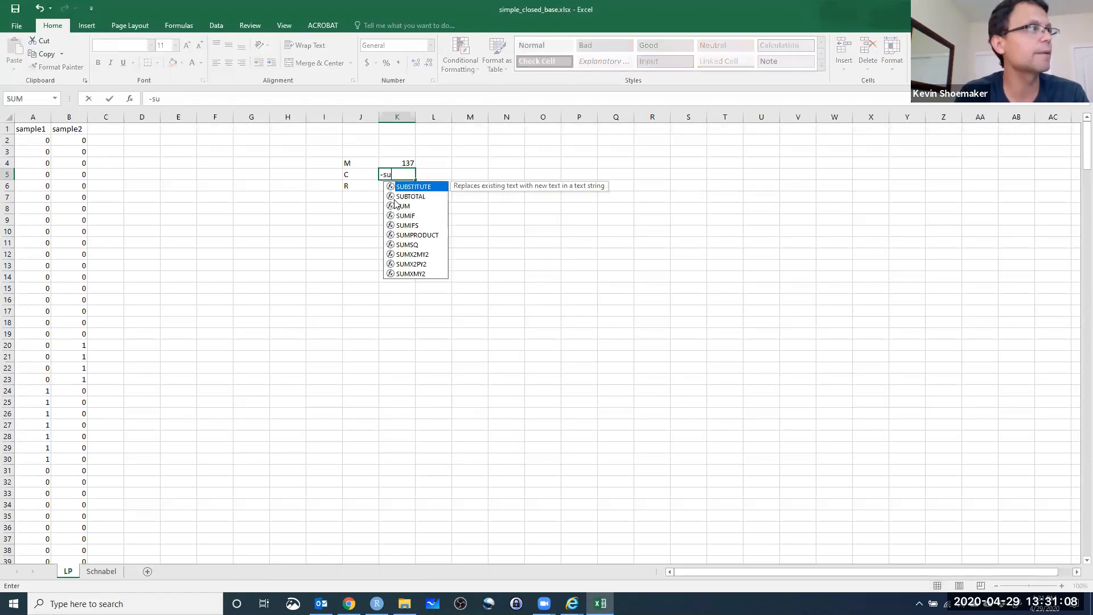
key(BackSpace)
key(BackSpace)
key(BackSpace)
text(=sum()
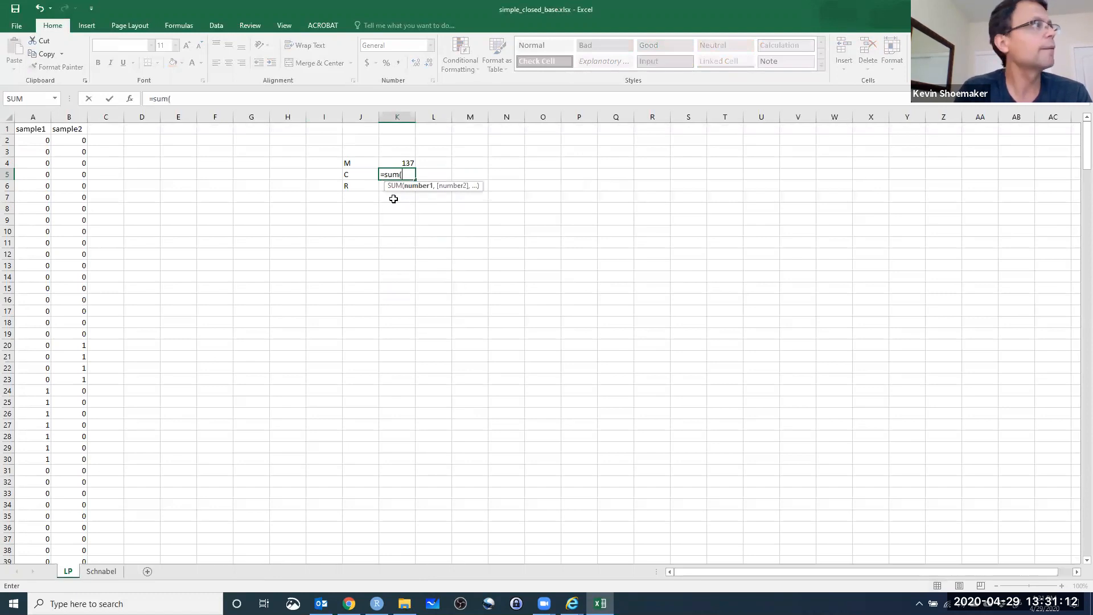
click(67, 140)
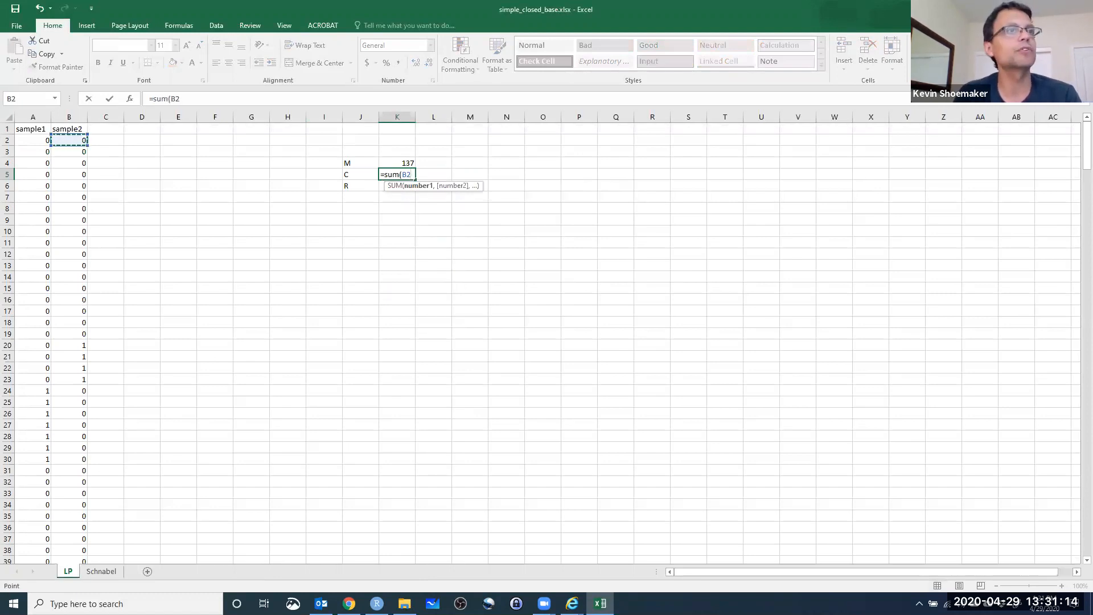
drag(1087, 145, 1063, 567)
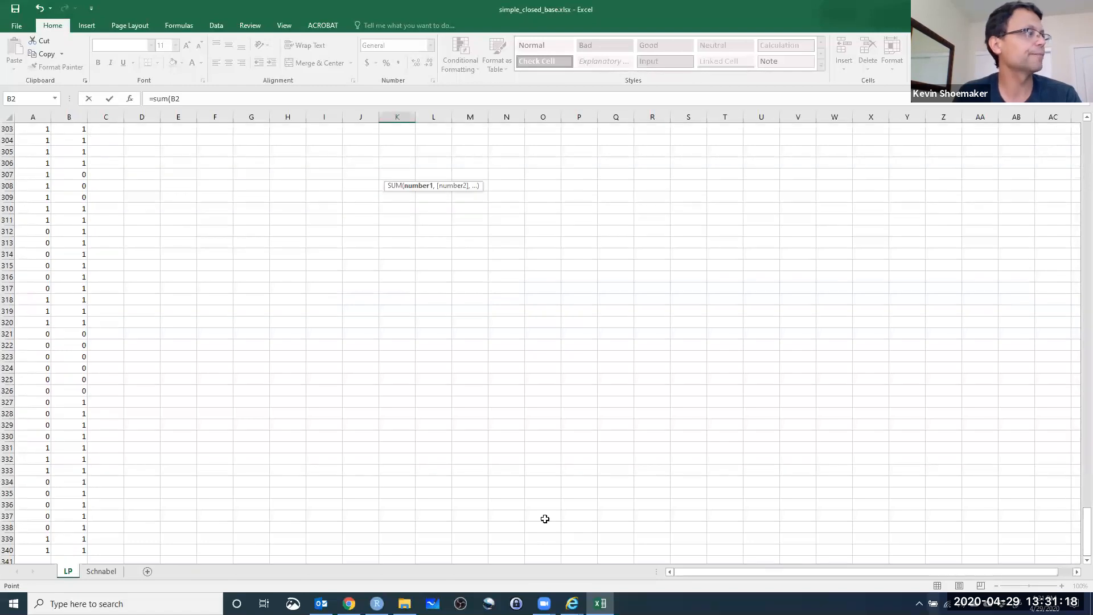
shift+click(70, 551)
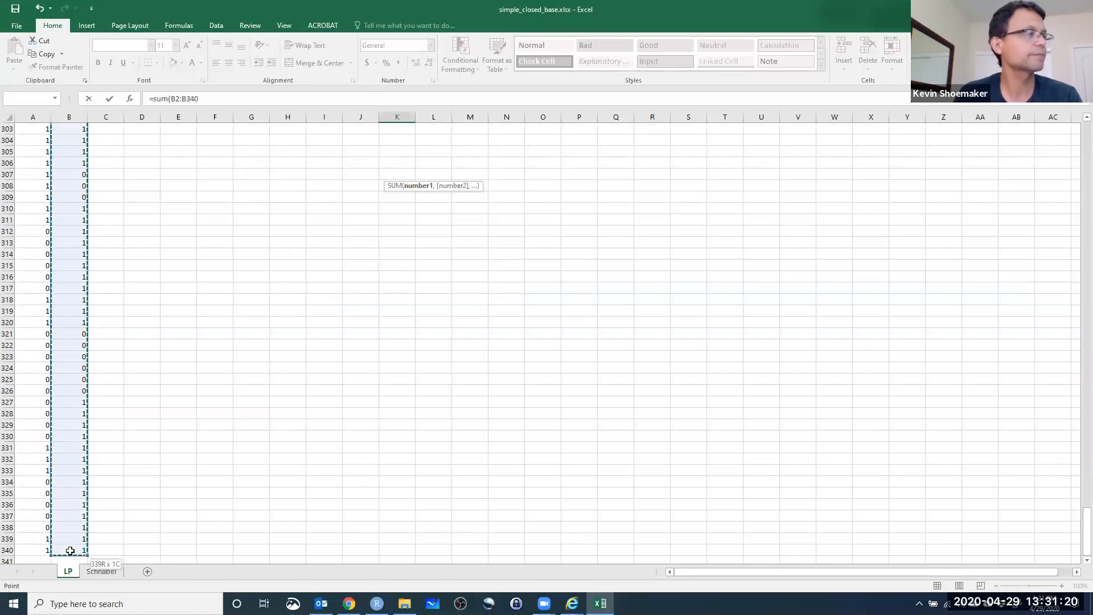
key(Escape)
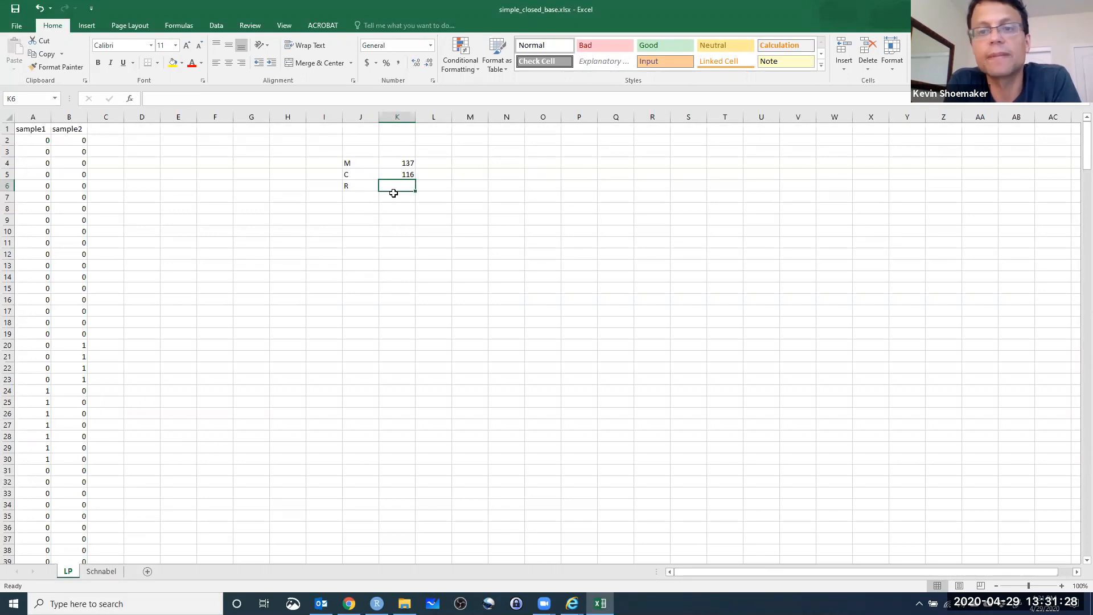
Add the column header recap in cell D1 and look at the first row's sample1 and sample2 values.
click(147, 131)
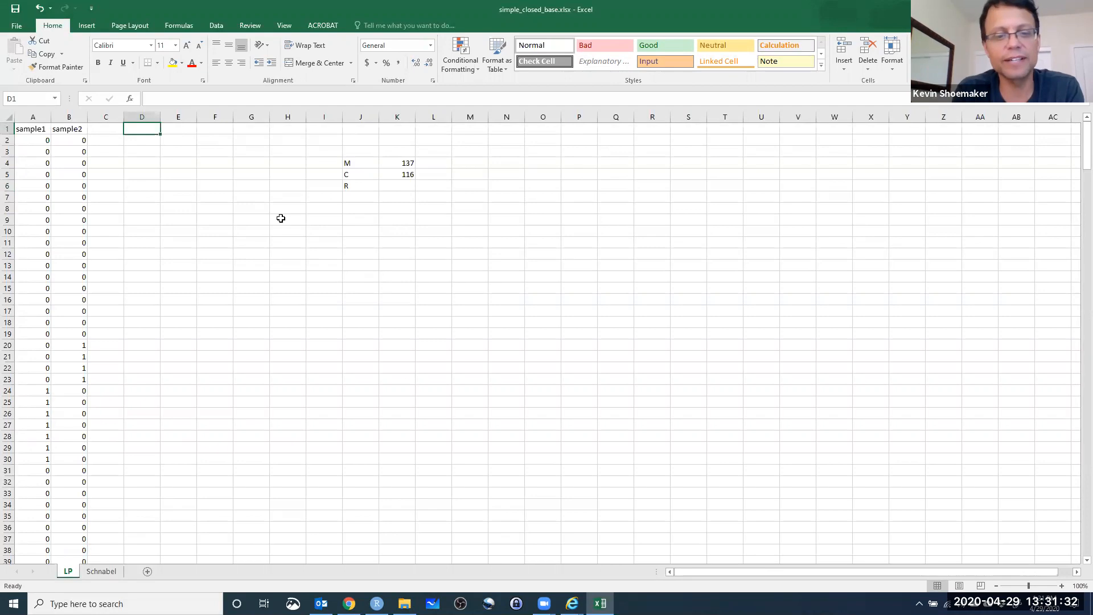
text(recap)
key(Return)
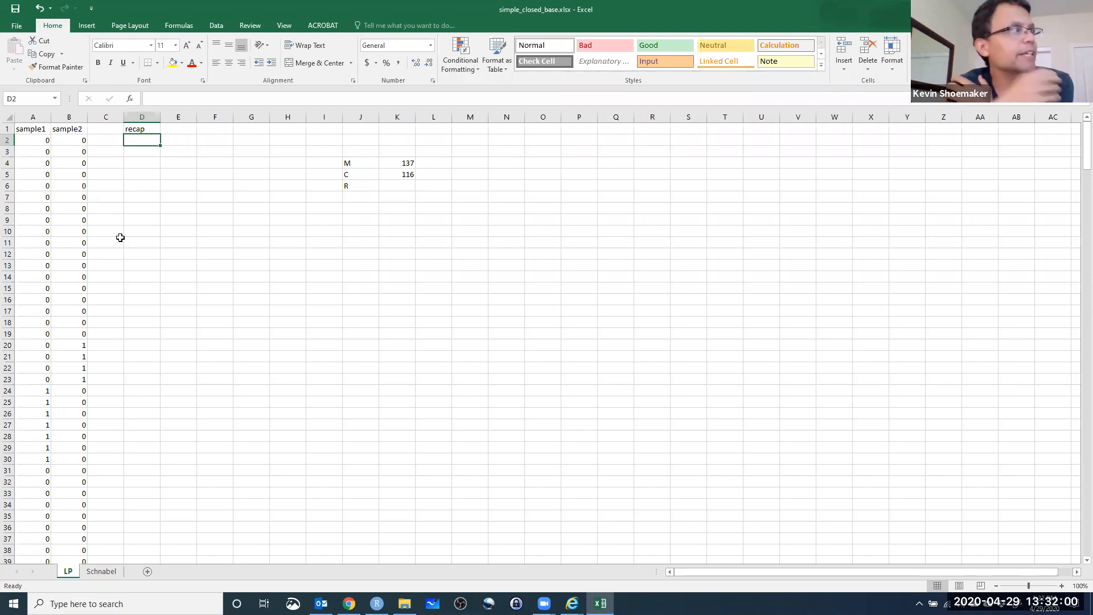
click(45, 140)
click(74, 140)
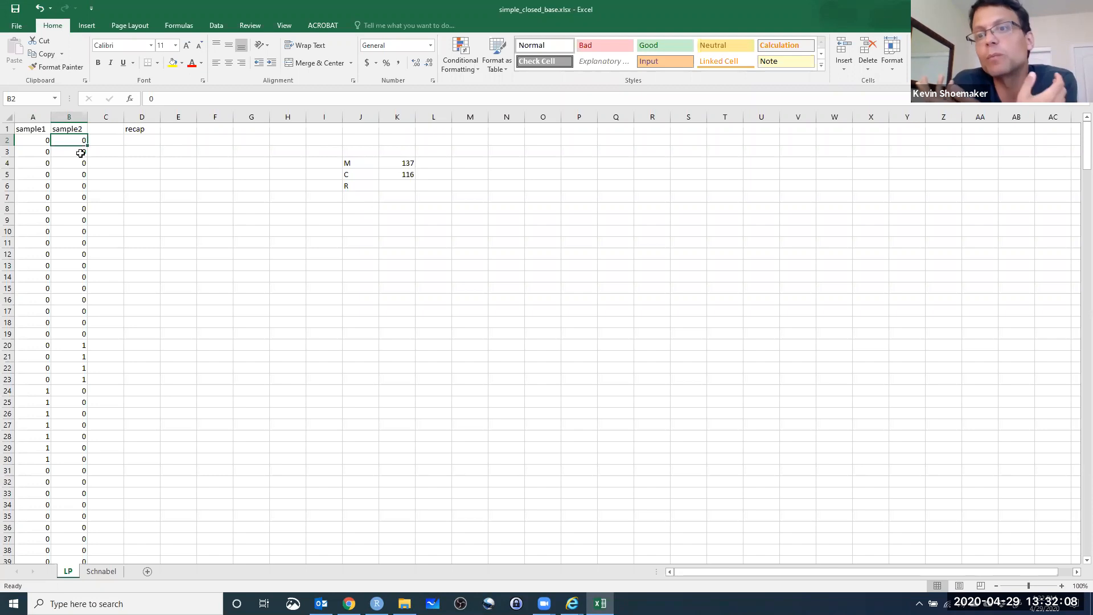
click(137, 138)
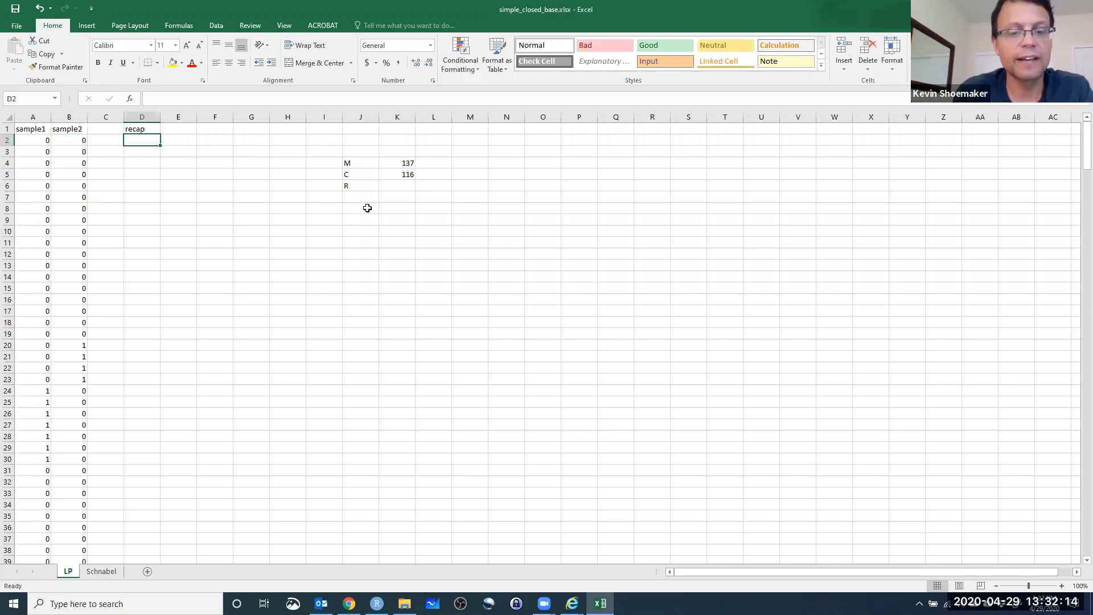
text(if\)
key(BackSpace)
text(=if)
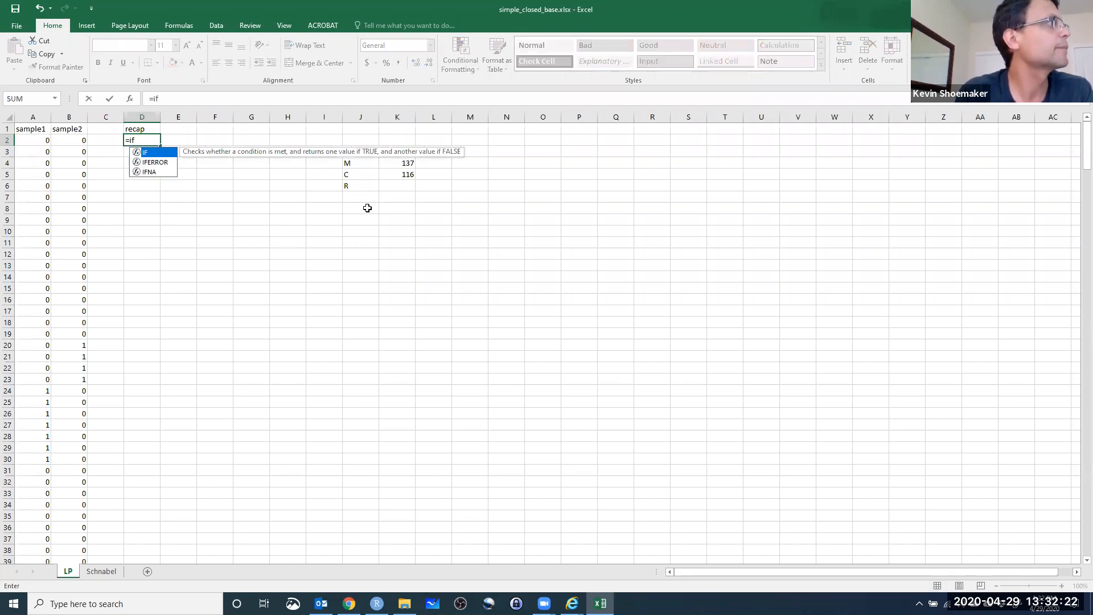
key(Return)
Enter the formula =IF(SUM(A2:B2)=2,1,0) in D2 to flag an individual caught in both samples.
click(142, 140)
click(166, 102)
key(BackSpace)
key(BackSpace)
text(if)
key(Tab)
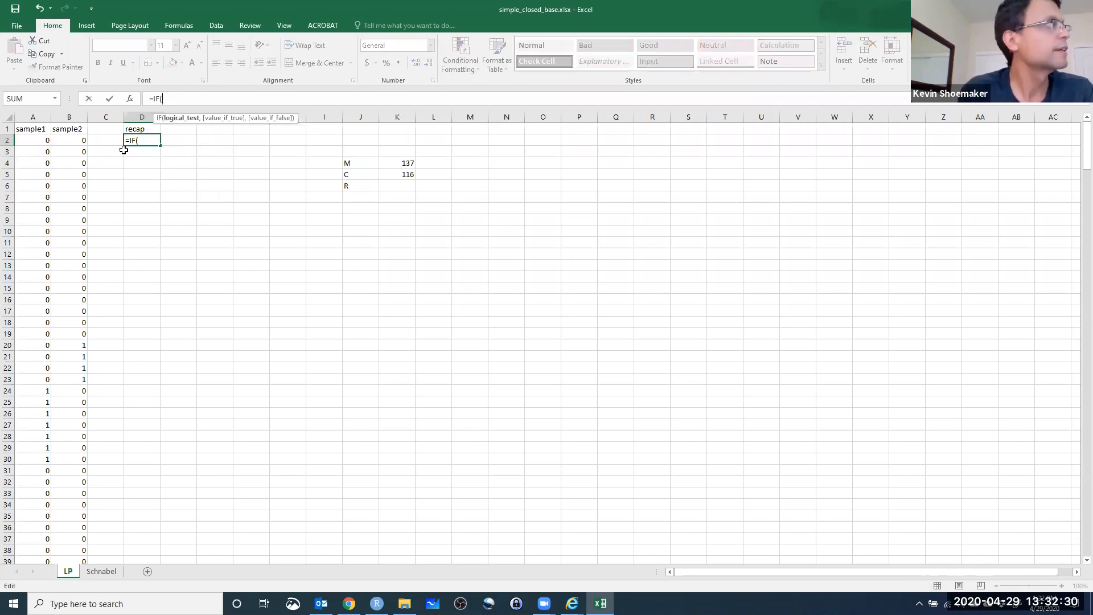
text(sum()
drag(39, 142, 73, 140)
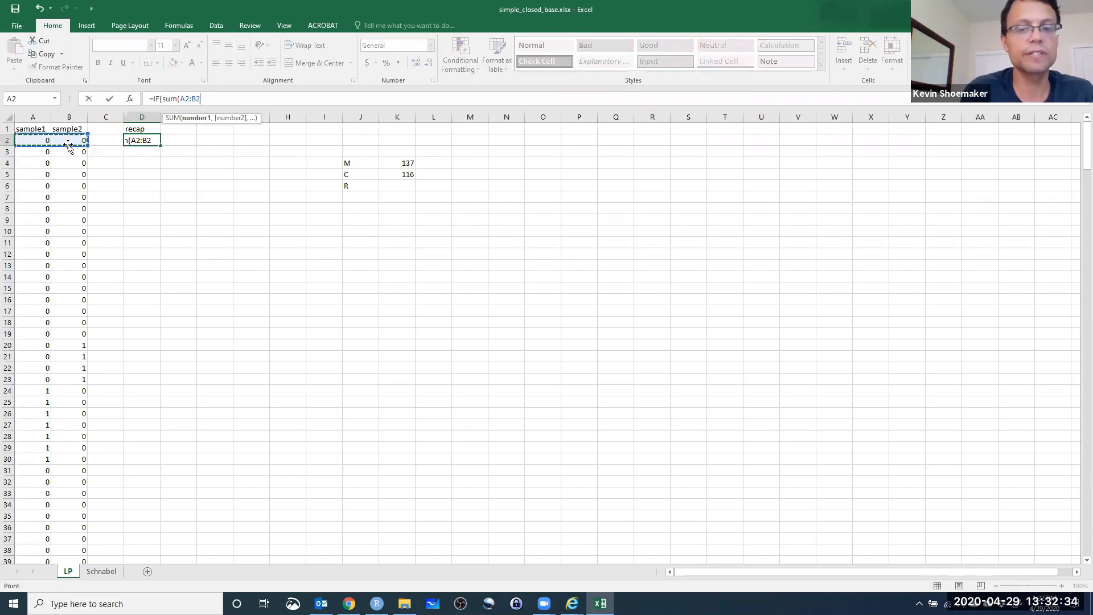
text())
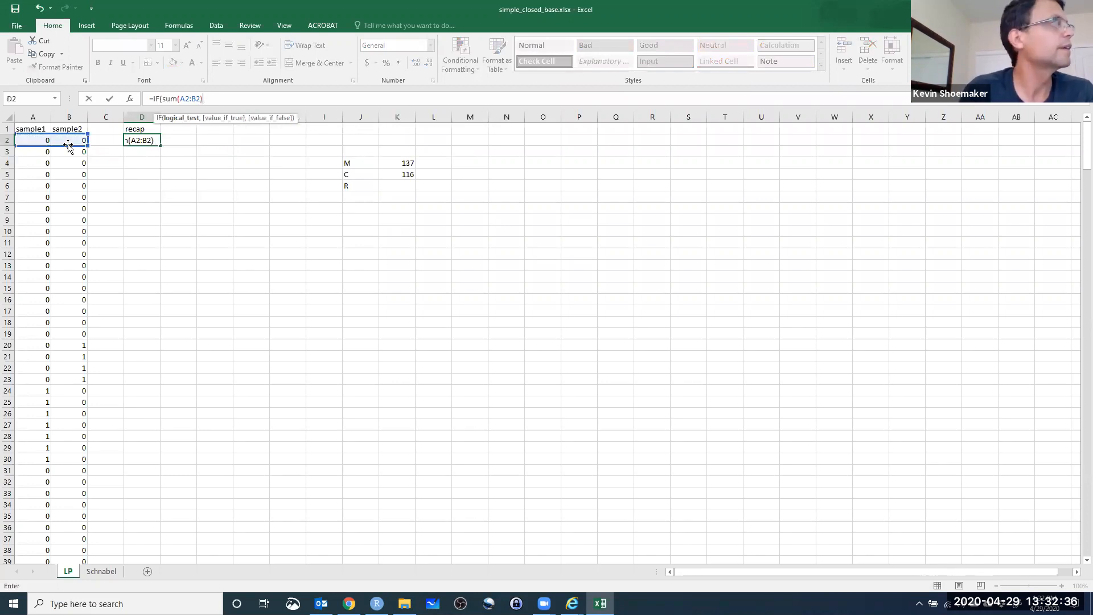
text(=2,)
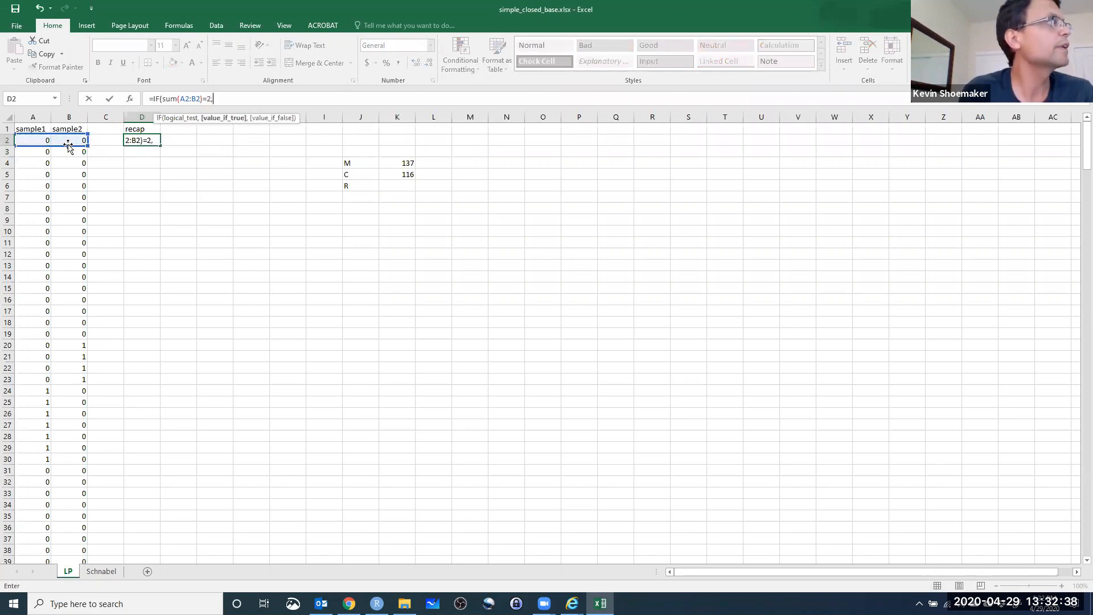
text(1,0))
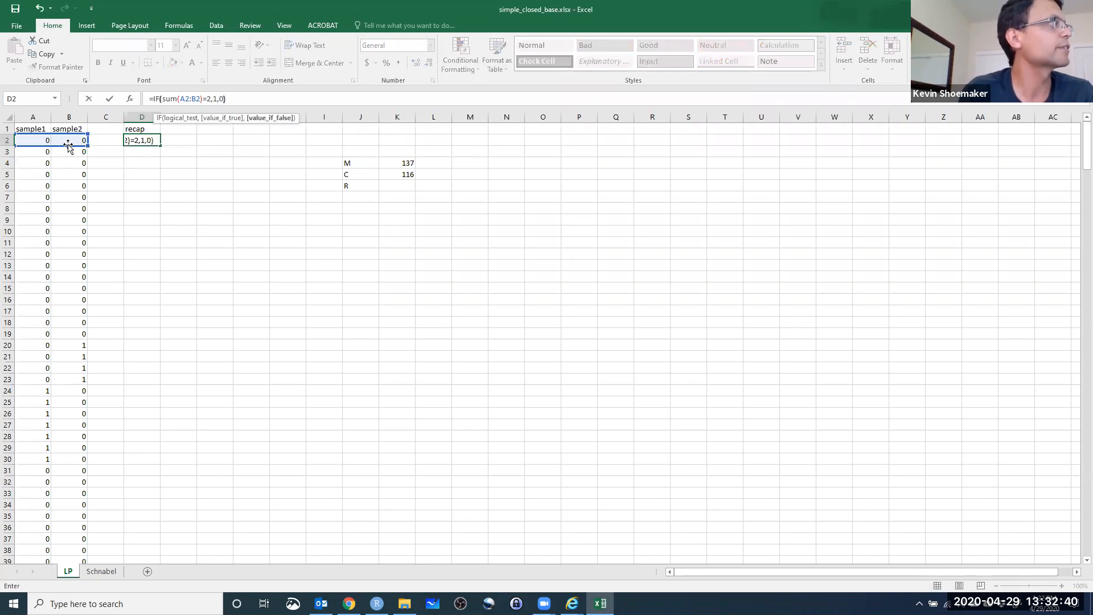
key(ctrl+Return)
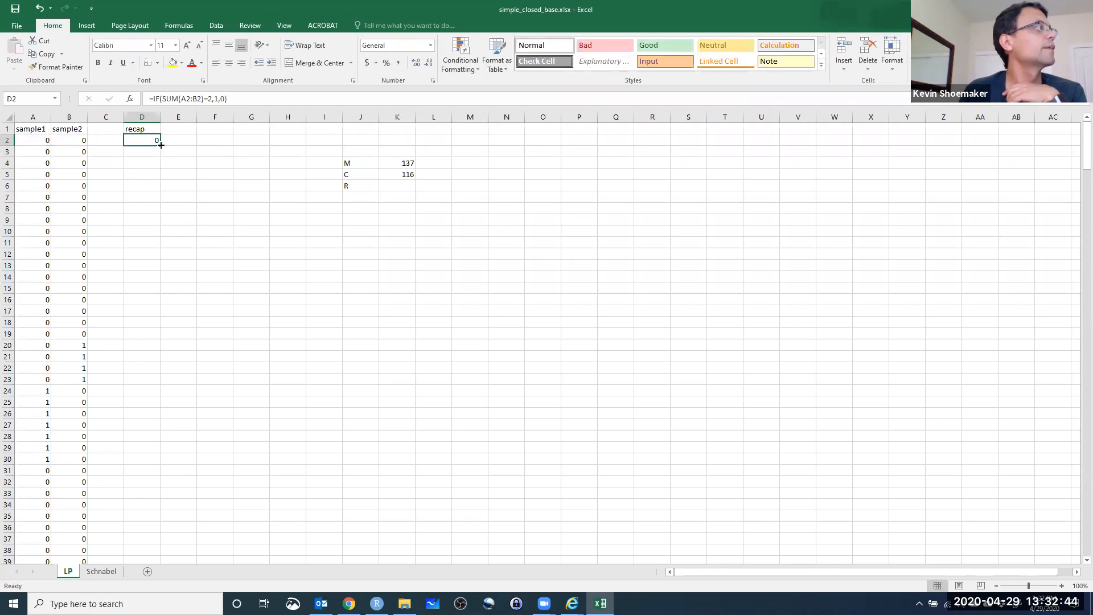
Fill the recap formula from D2 down to D340 and check the filled column against the sample values.
mouse_move(160, 146)
mouse_down()
mouse_move(194, 550)
mouse_move(170, 551)
mouse_move(145, 325)
mouse_move(159, 23)
mouse_move(152, 141)
mouse_up()
scroll(207, 249, up, 20)
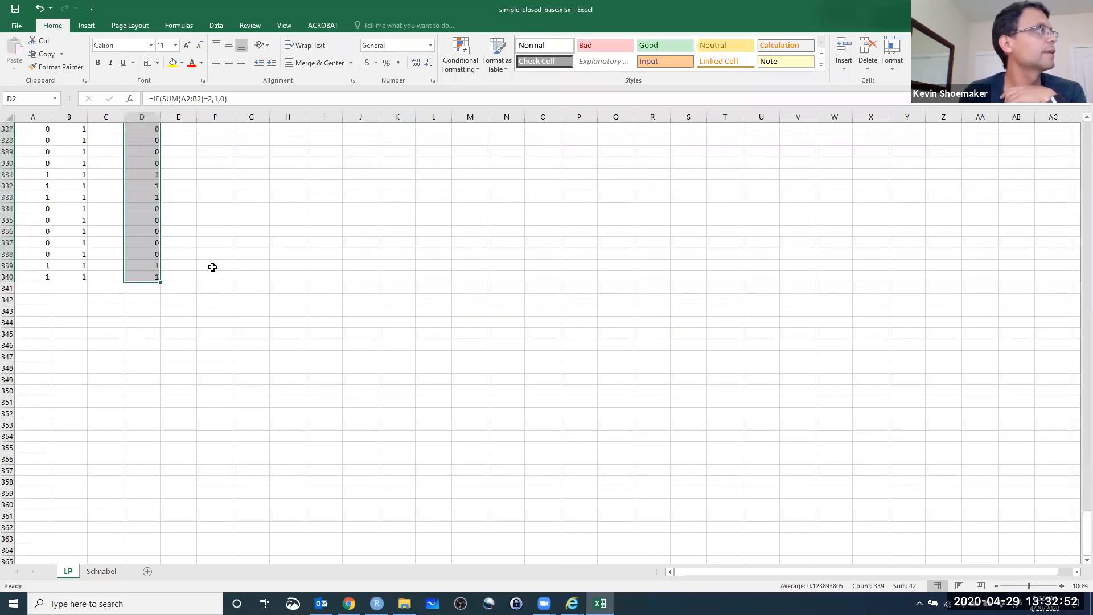
scroll(175, 298, up, 20)
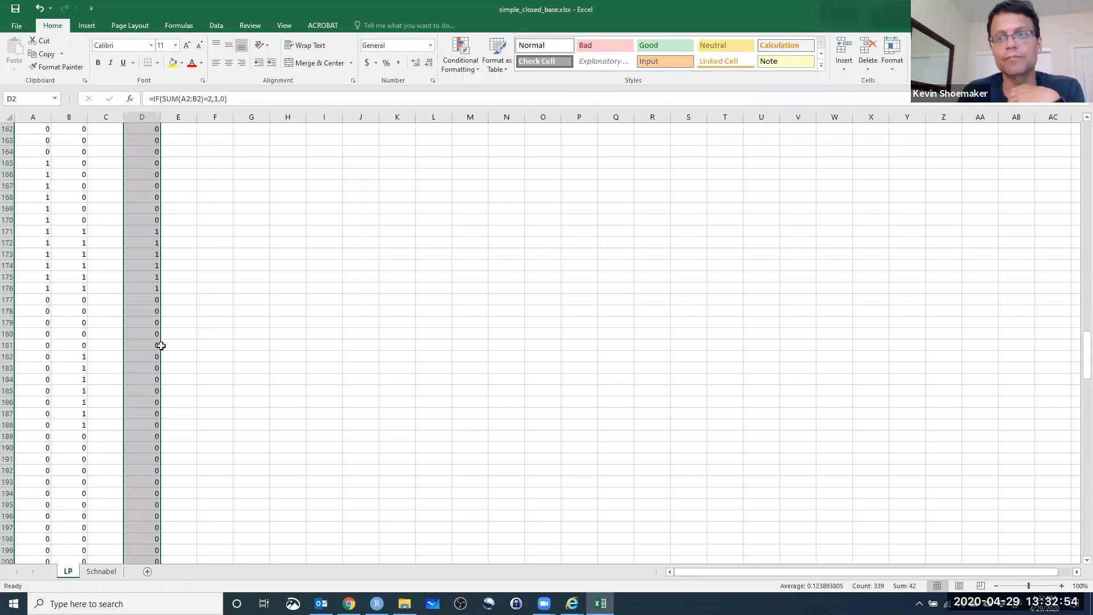
scroll(140, 380, up, 14)
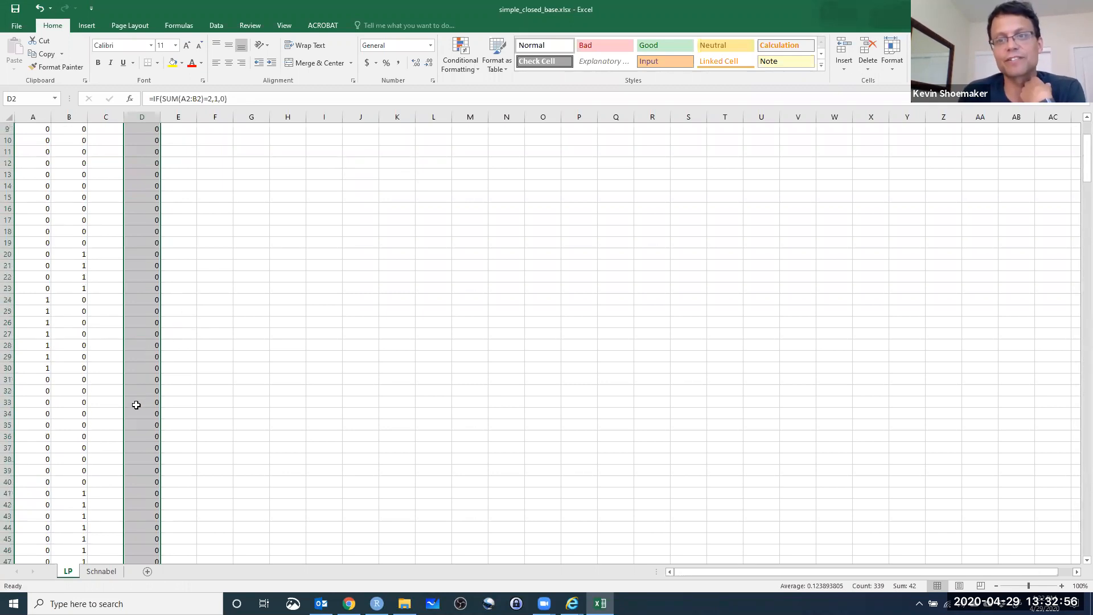
click(121, 220)
click(121, 220)
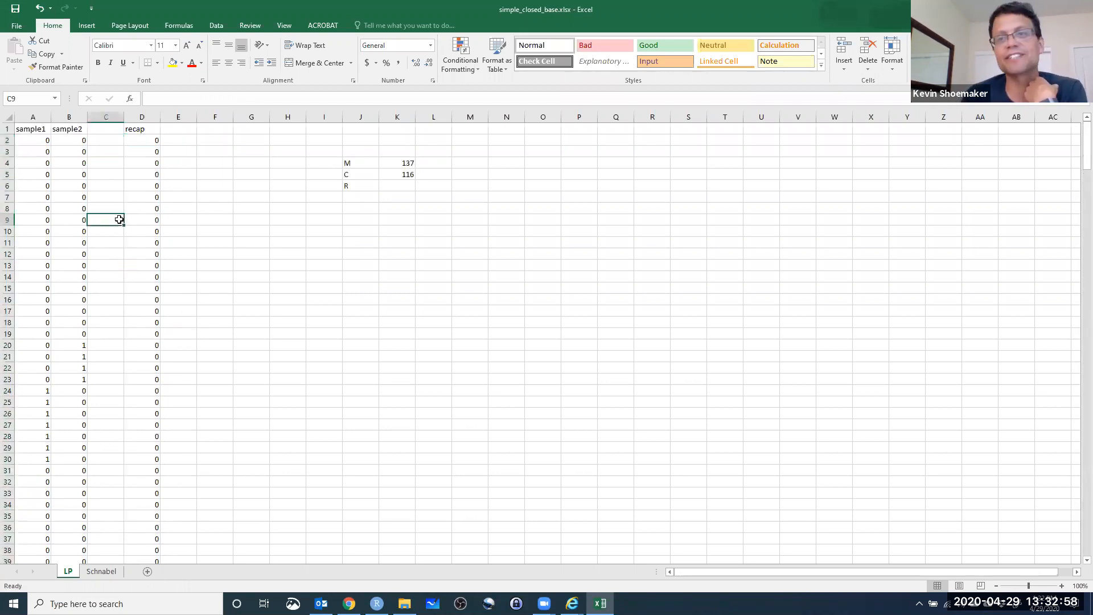
click(148, 188)
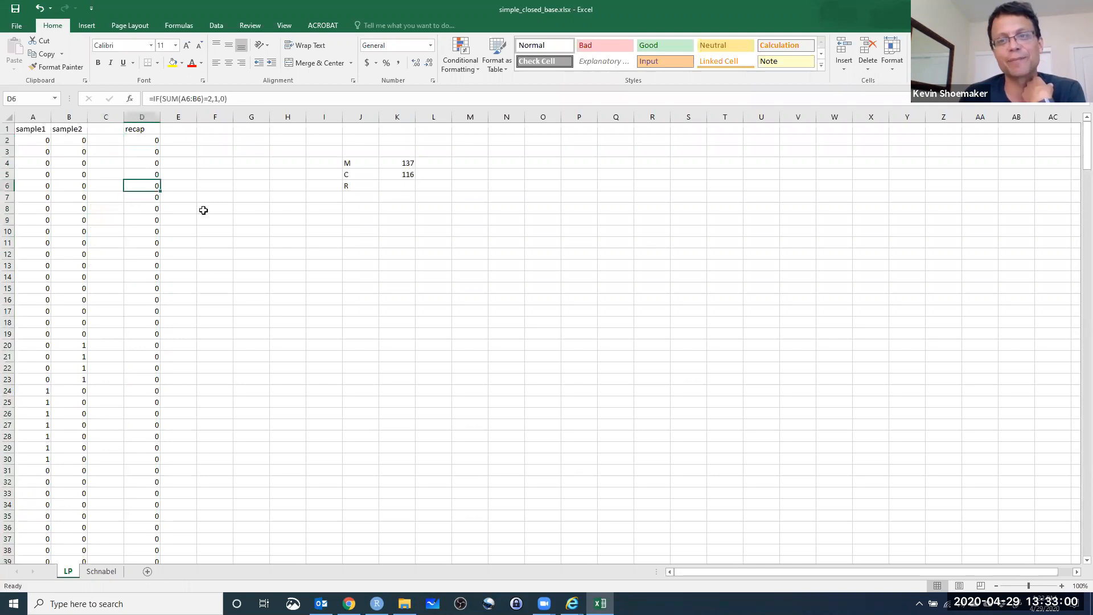
click(186, 132)
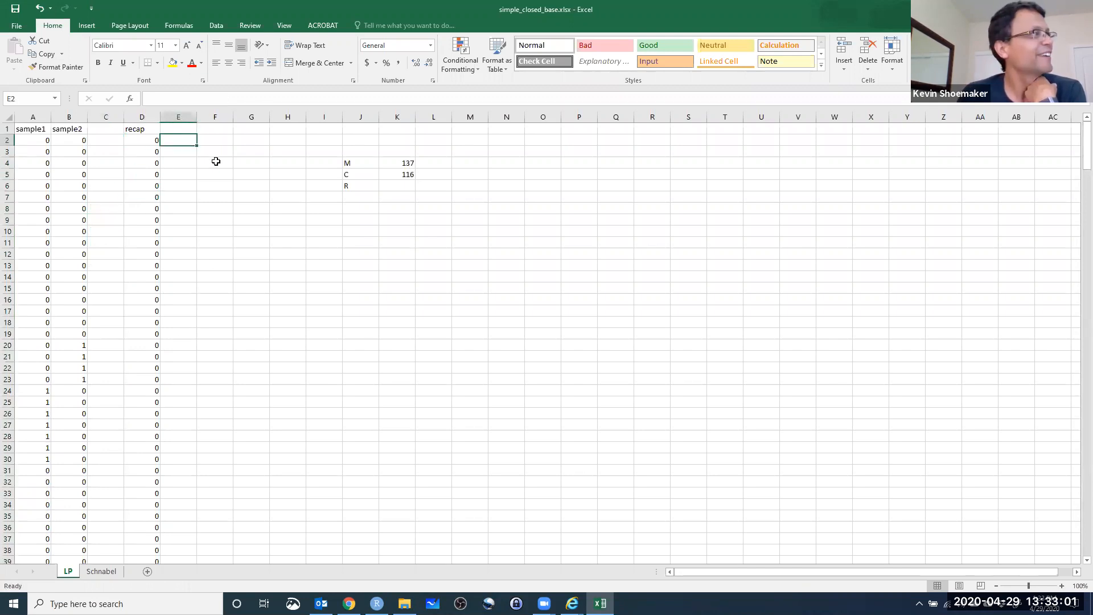
click(215, 127)
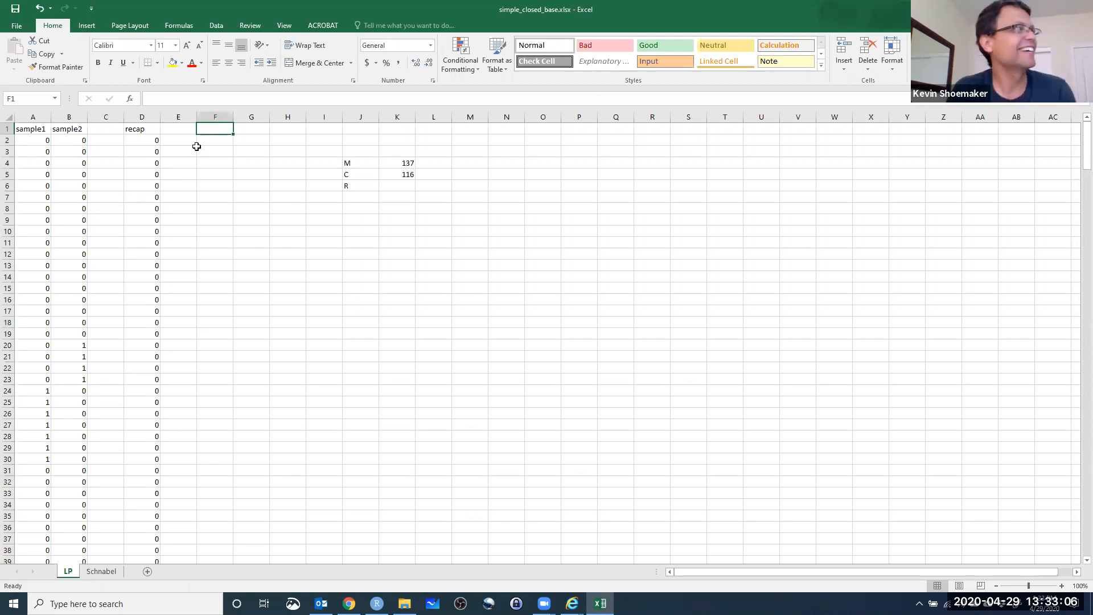
Calculate R in K6 by summing the recap flags in D2:D340.
click(405, 188)
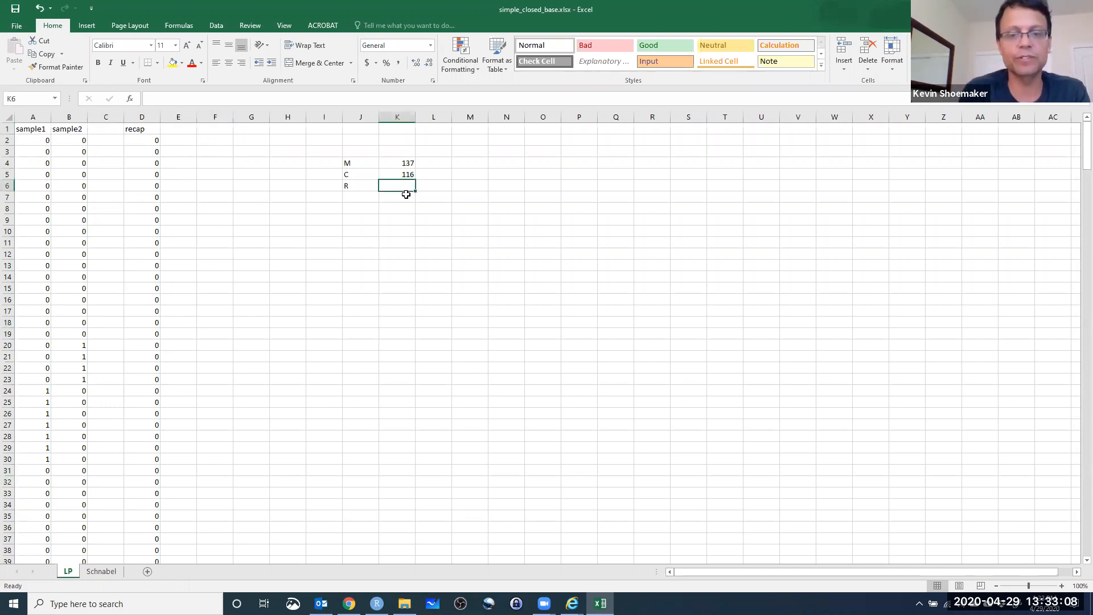
text(=sum()
click(142, 141)
drag(1088, 150, 1086, 532)
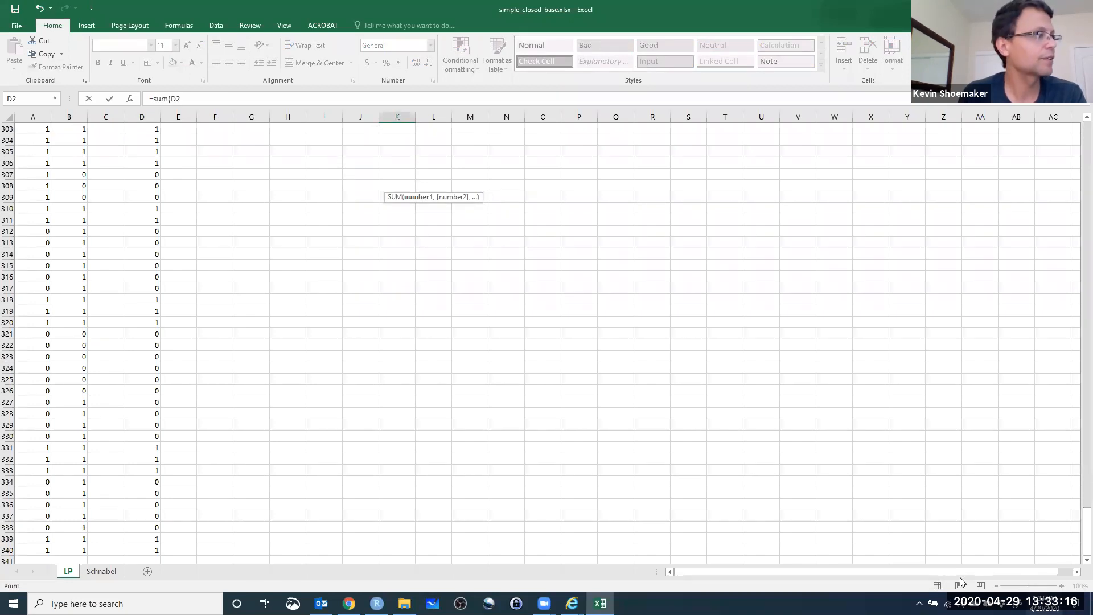
shift+click(154, 552)
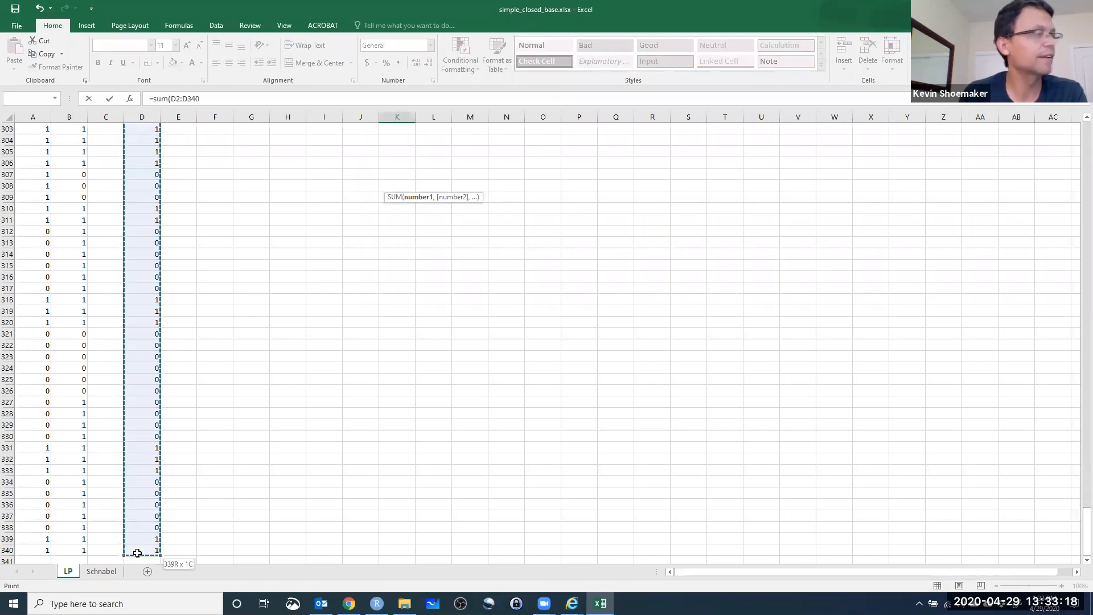
key(Return)
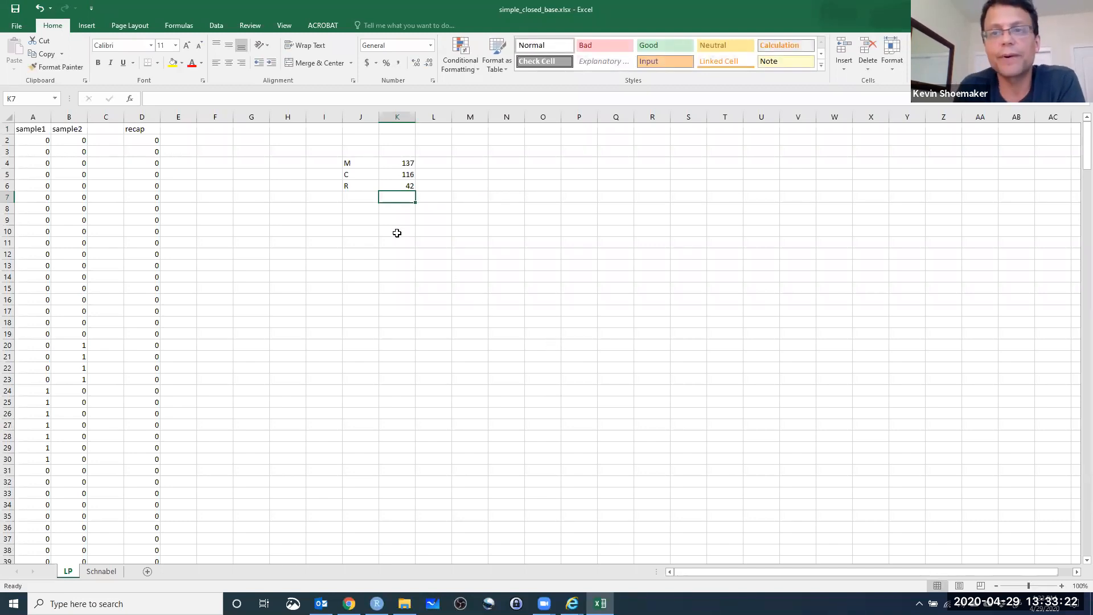
Label J8 as N and calculate the Lincoln-Petersen estimate in K8 with the formula =(K5*K4)/K6.
click(353, 212)
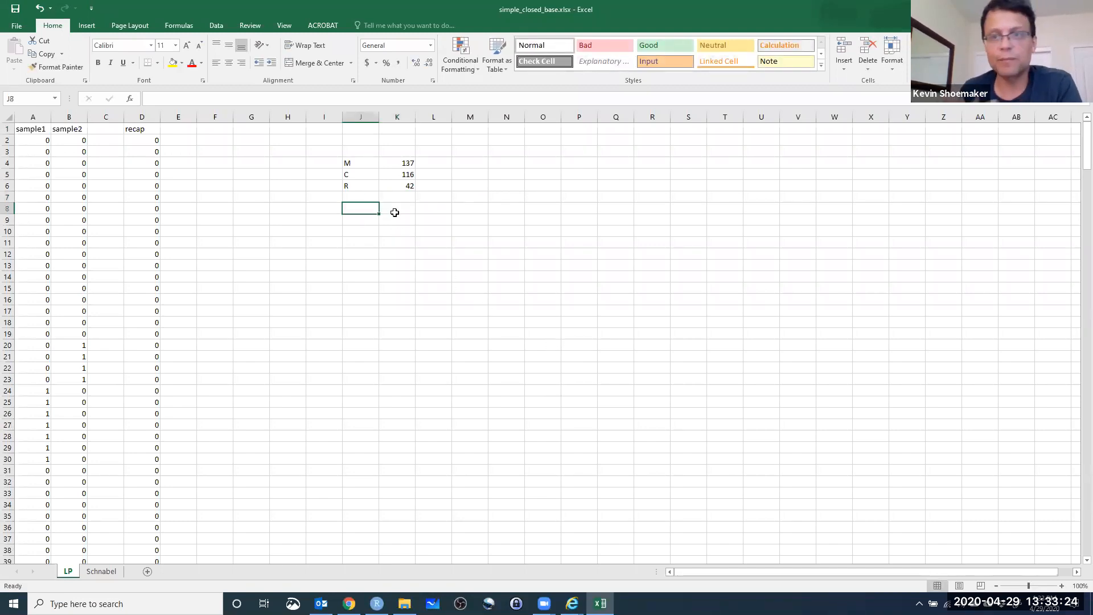
click(395, 212)
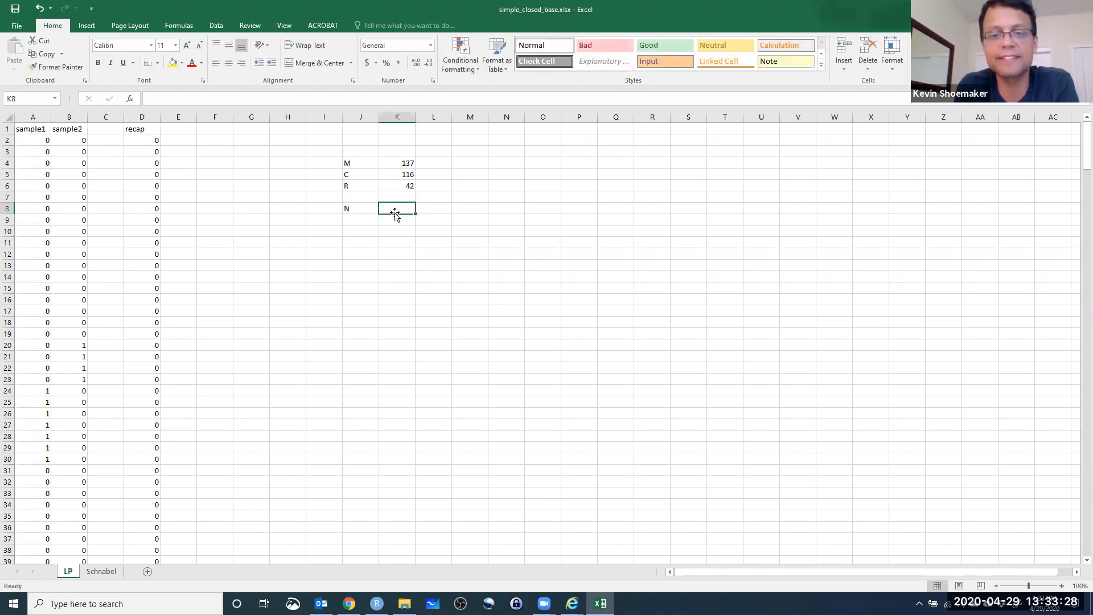
text(=)
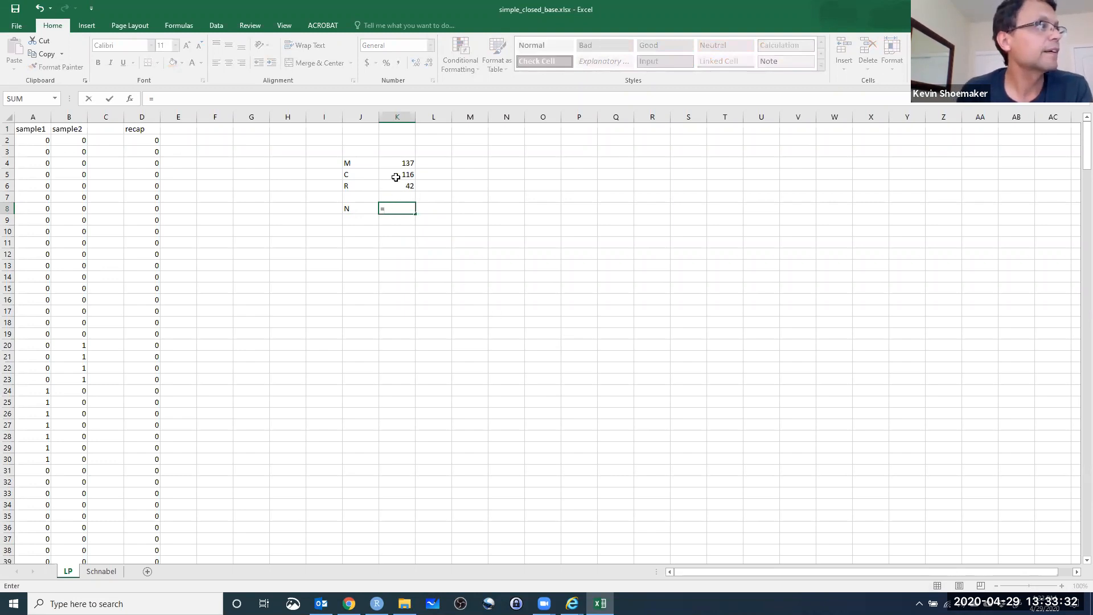
text(()
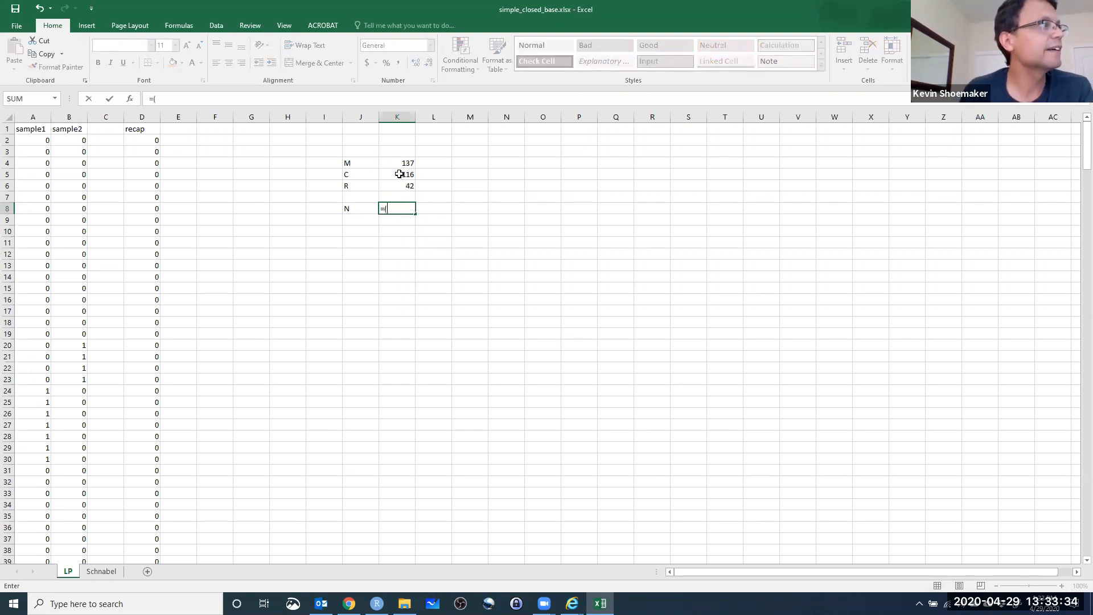
click(399, 174)
text(*)
click(395, 162)
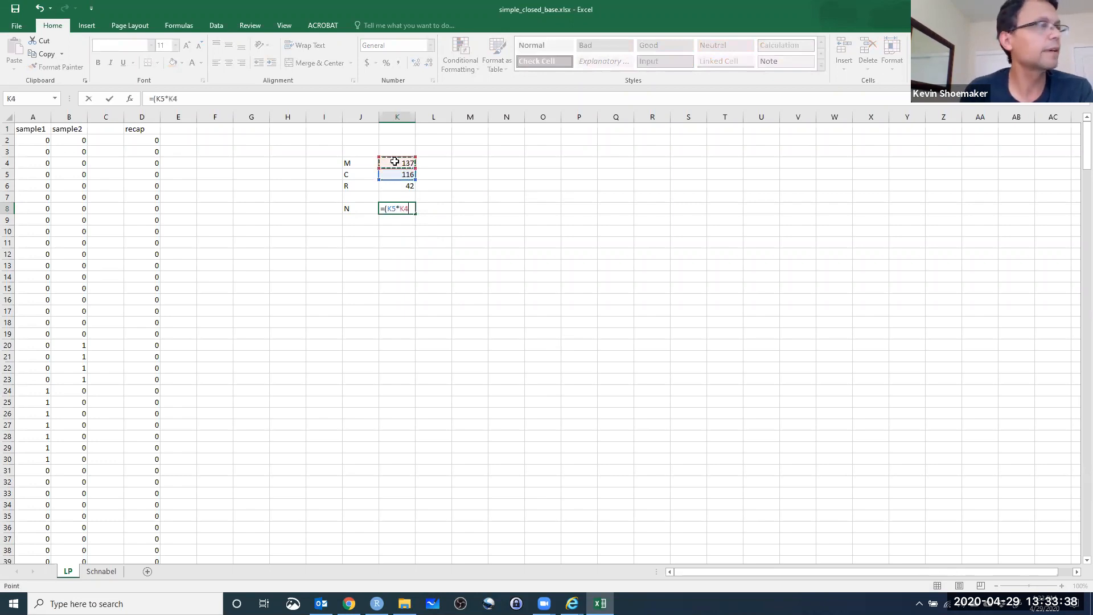
text()/)
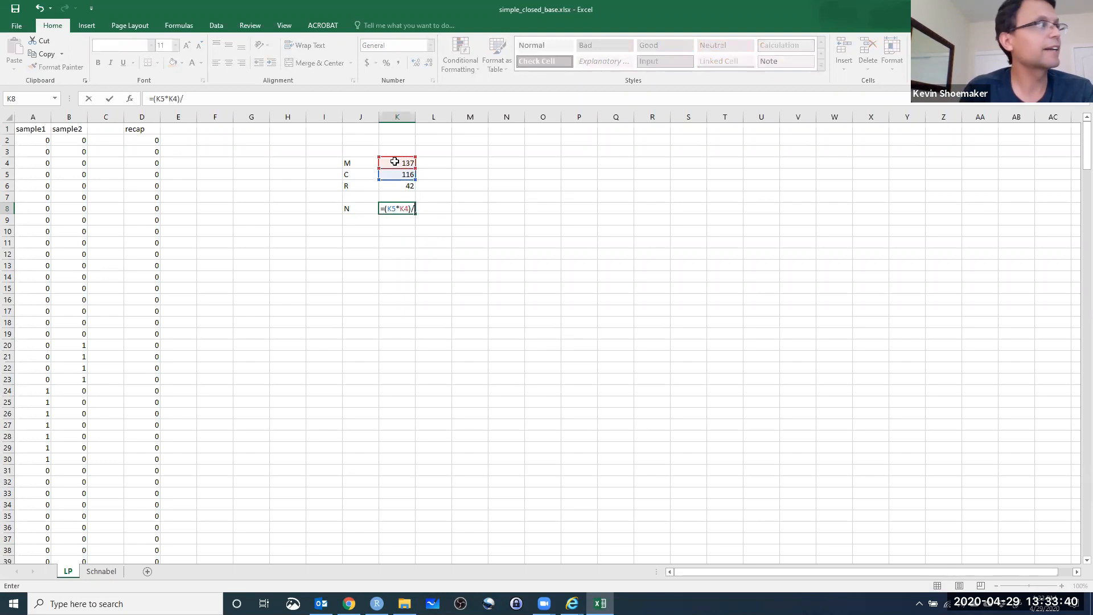
click(398, 187)
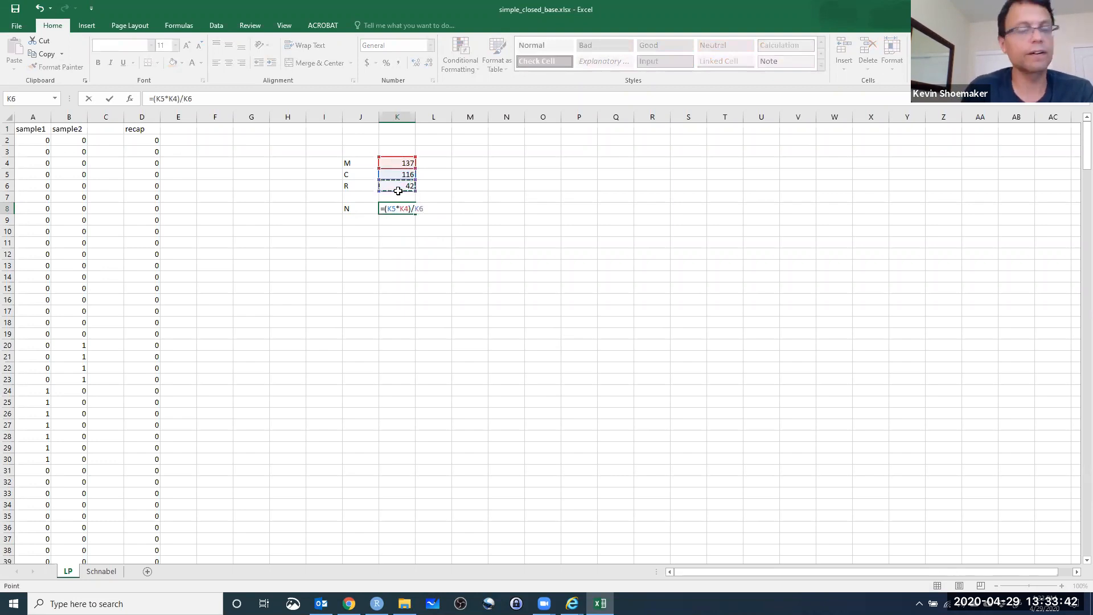
key(Return)
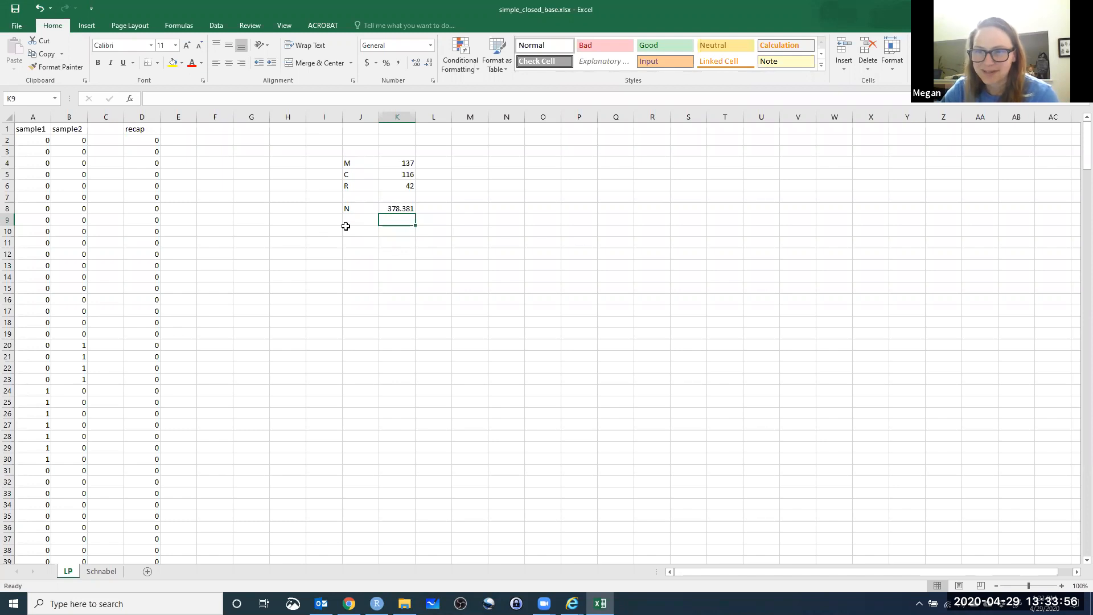
Examine the sample1 and sample2 capture histories in the LP worksheet, including the rows with zeros in both samples.
click(34, 143)
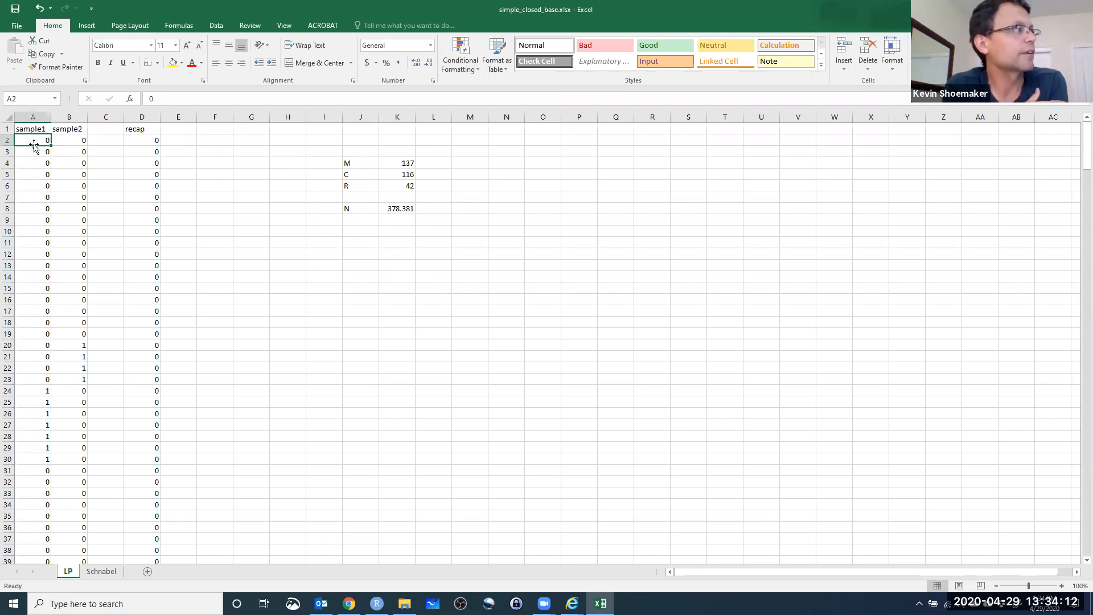
scroll(93, 251, down, 2)
scroll(98, 259, up, 2)
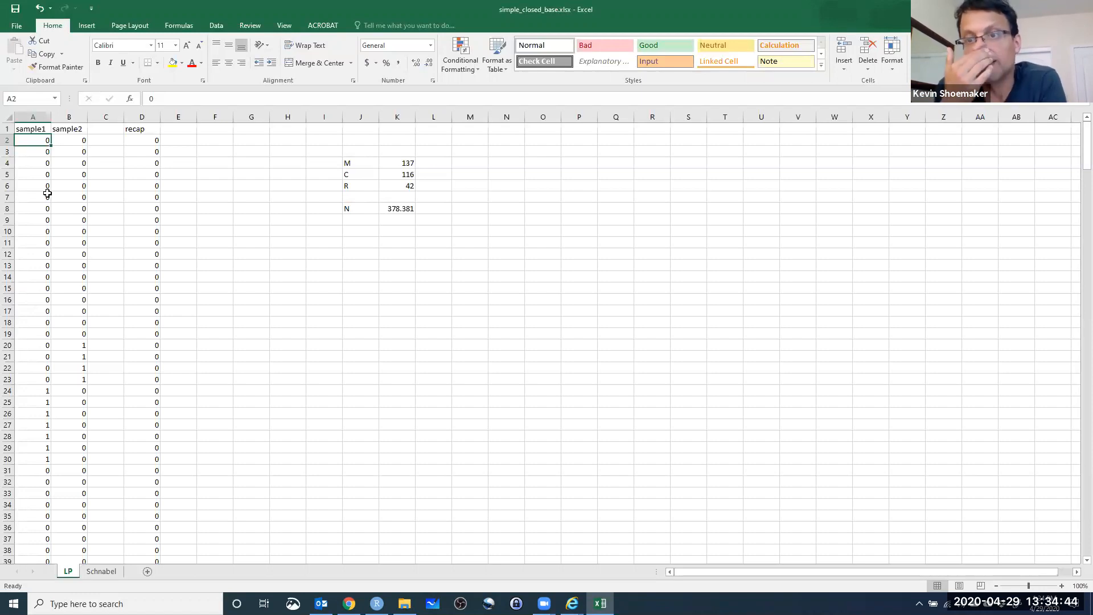
scroll(93, 251, down, 1)
click(86, 313)
scroll(124, 359, up, 1)
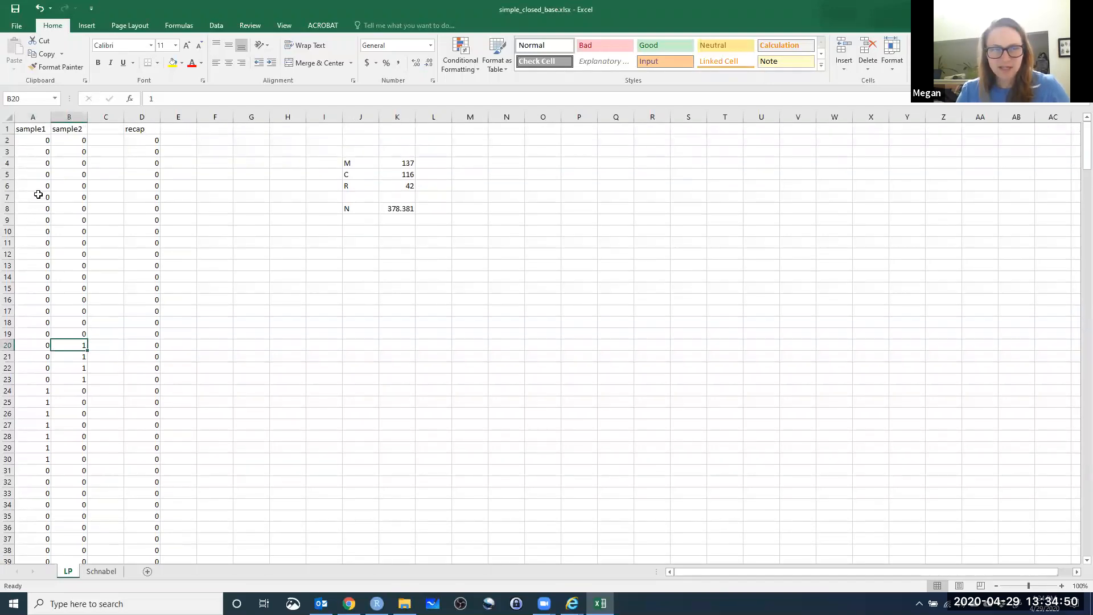
drag(39, 194, 69, 197)
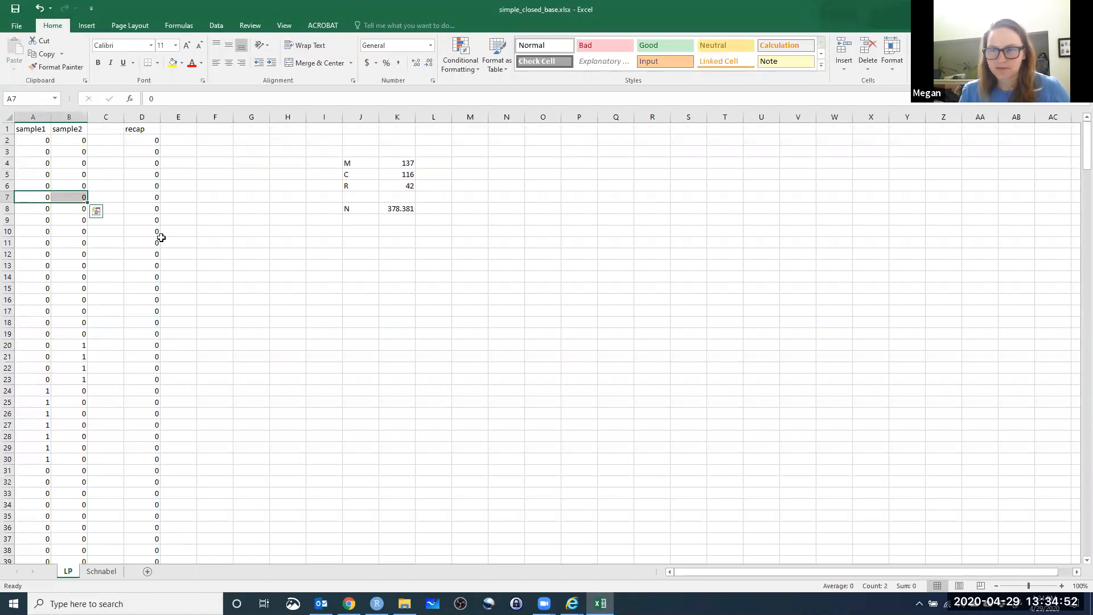
Look at the six-sample capture data in the Schnabel worksheet, particularly the sample4 captures in the first rows.
click(101, 571)
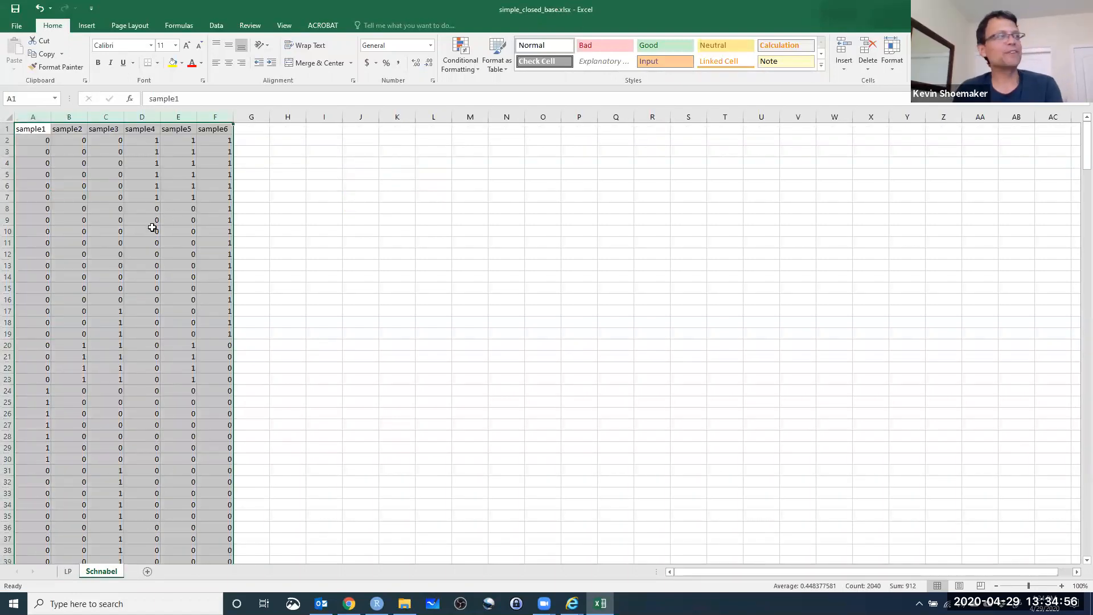
click(142, 197)
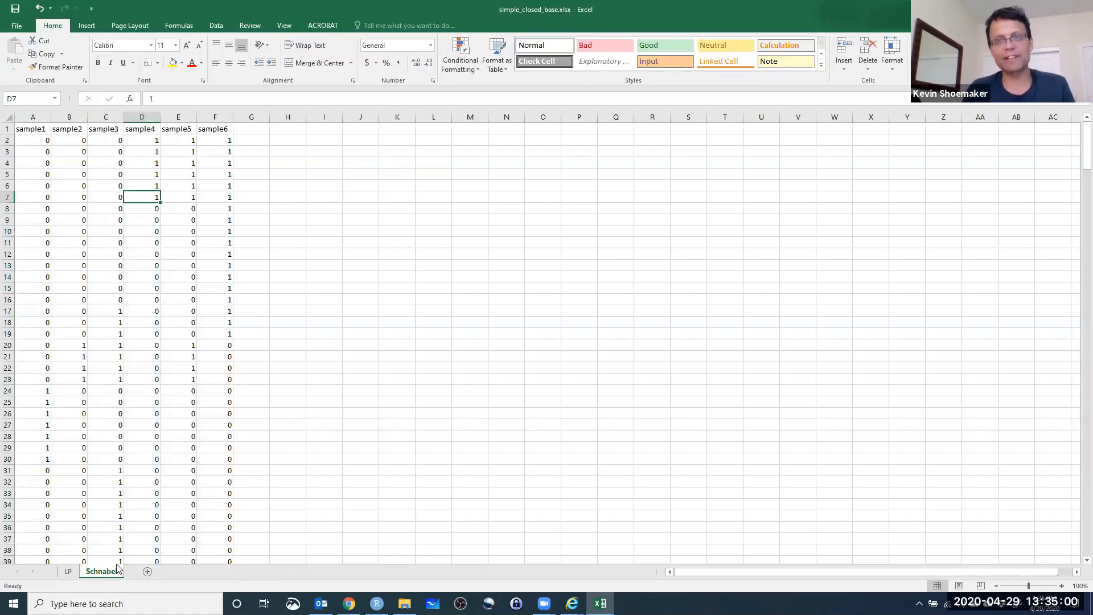
click(155, 150)
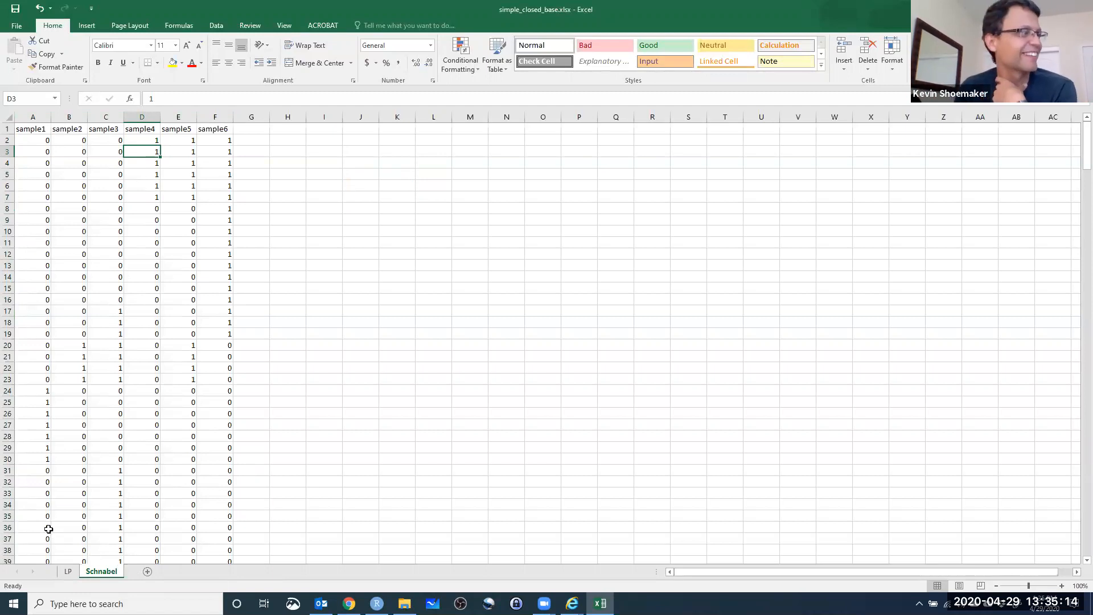
Label cell J9 in the LP worksheet as N_unb.
click(65, 573)
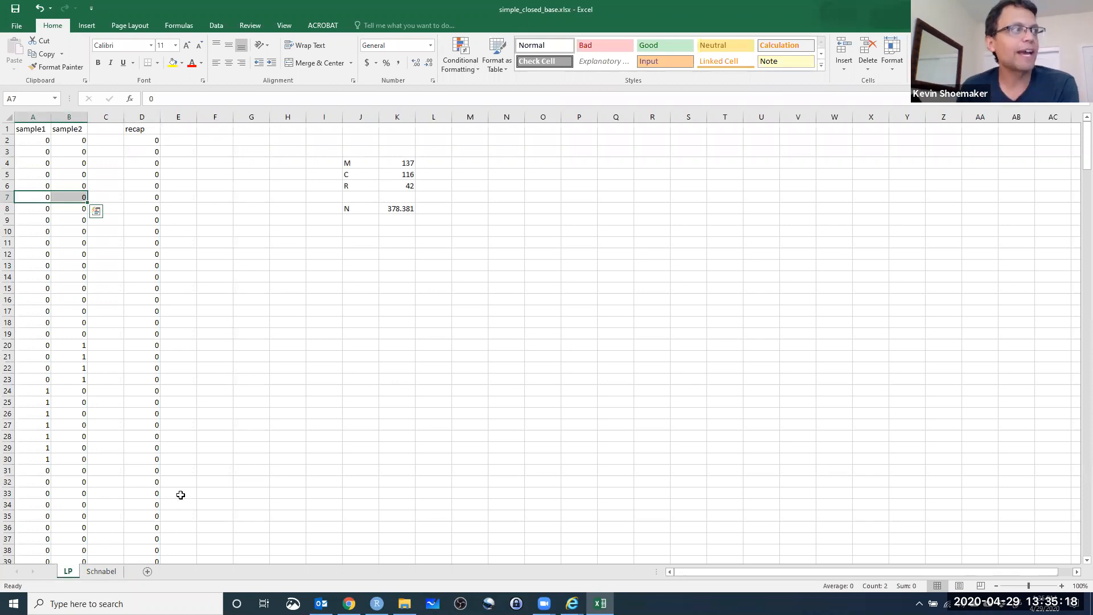
click(354, 210)
click(358, 221)
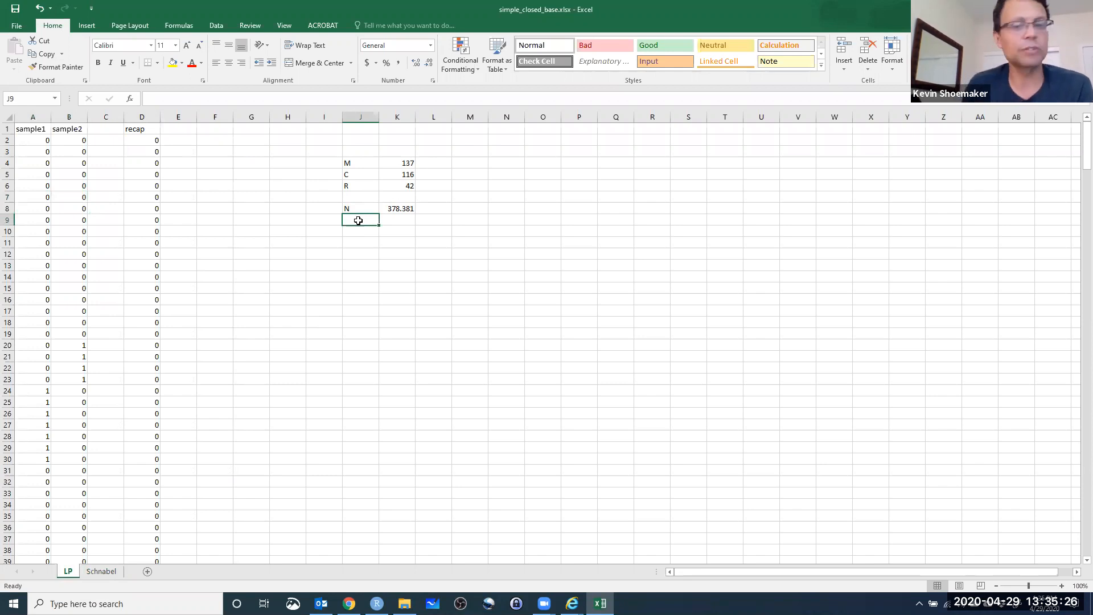
text(N2)
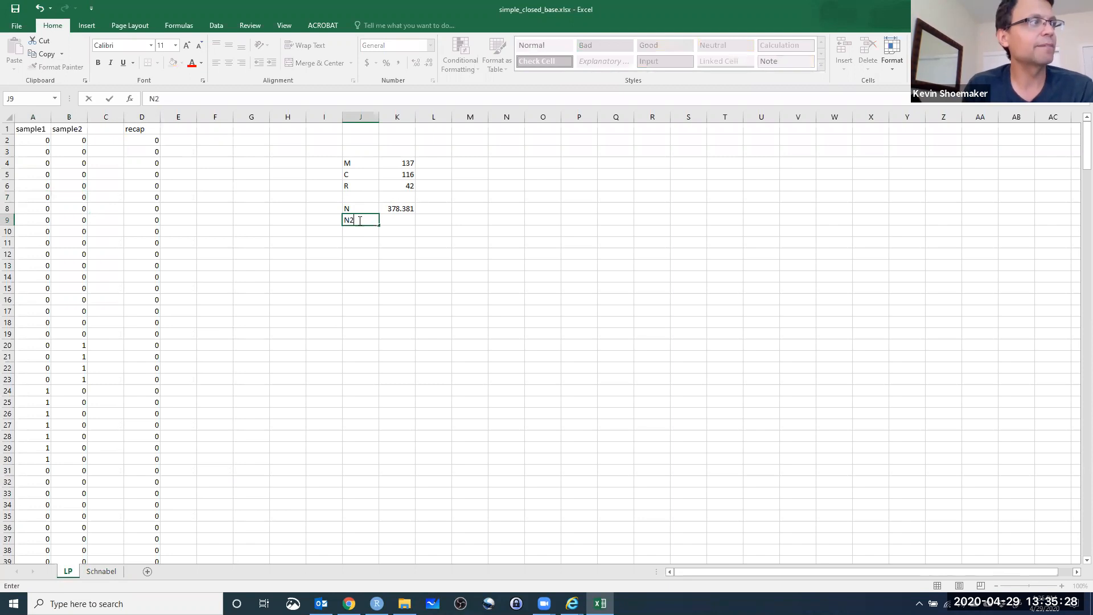
key(BackSpace)
text(_unb)
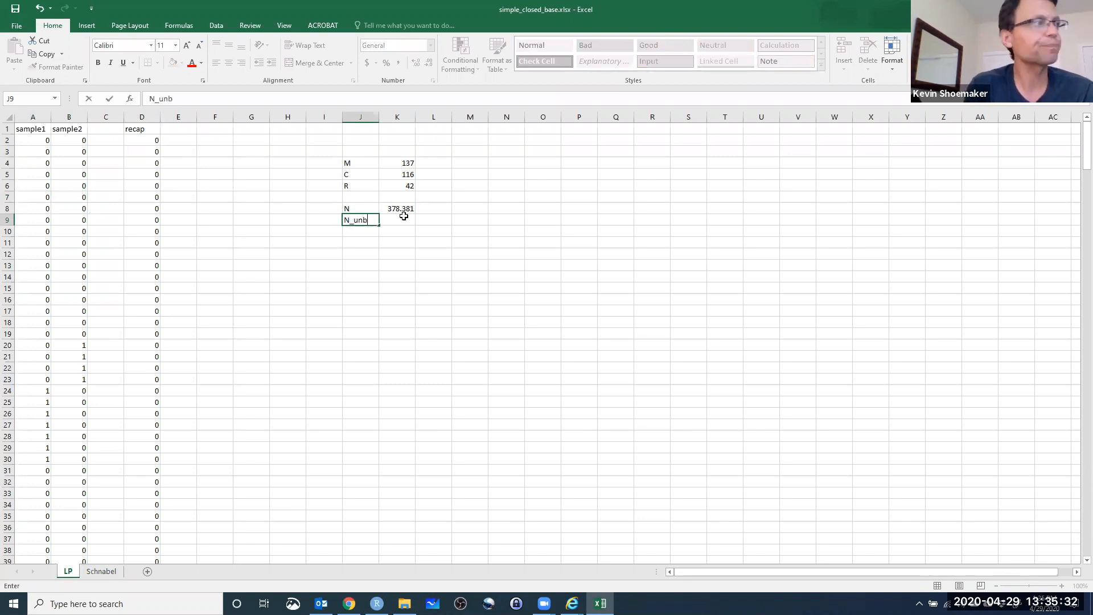
click(419, 221)
Begin the unbiased estimate formula in K9 with the numerator ((C+1)*(M+1)), using the letters as placeholders.
click(385, 221)
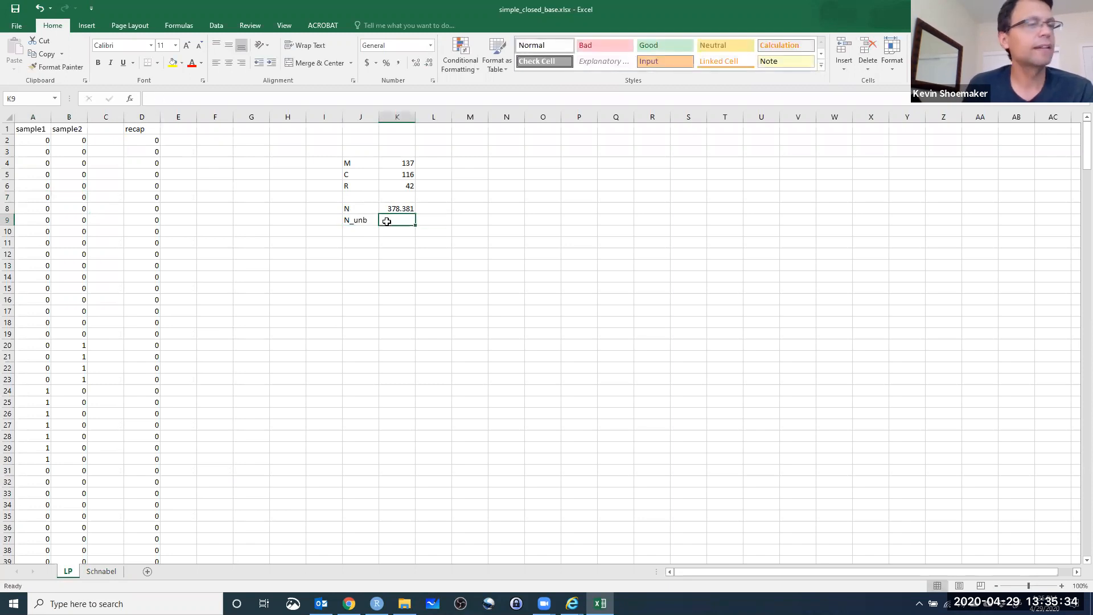
text(=)
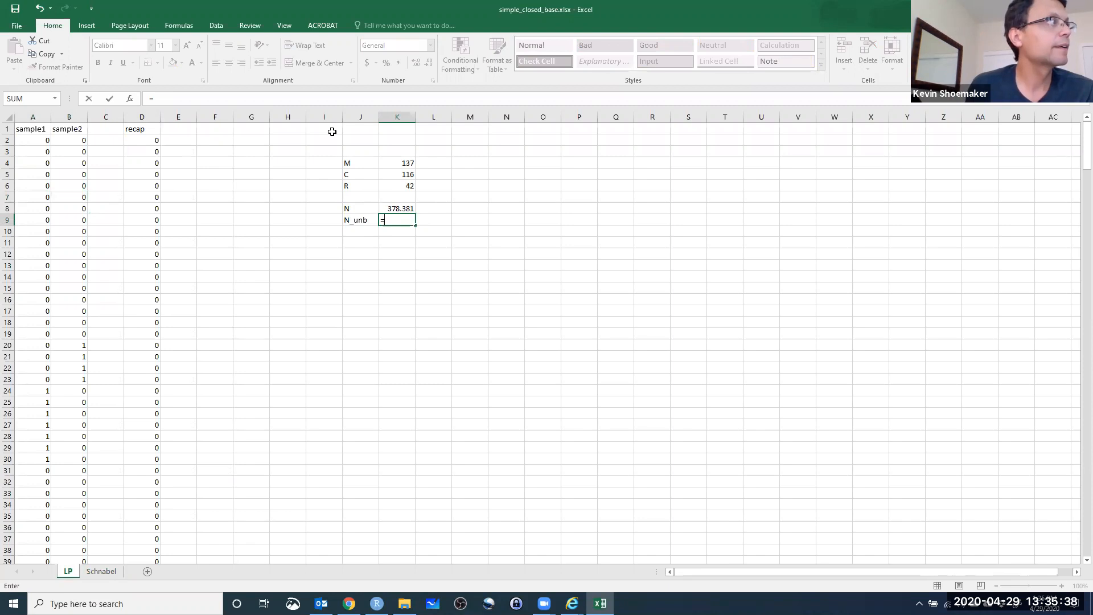
click(169, 98)
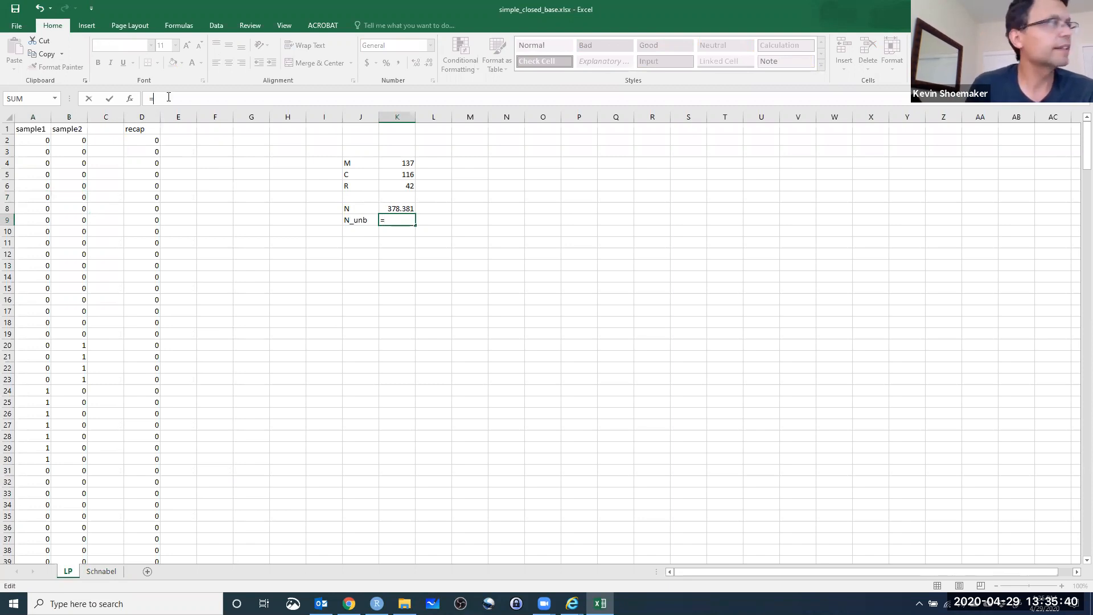
text(((C+1)*(M+1))
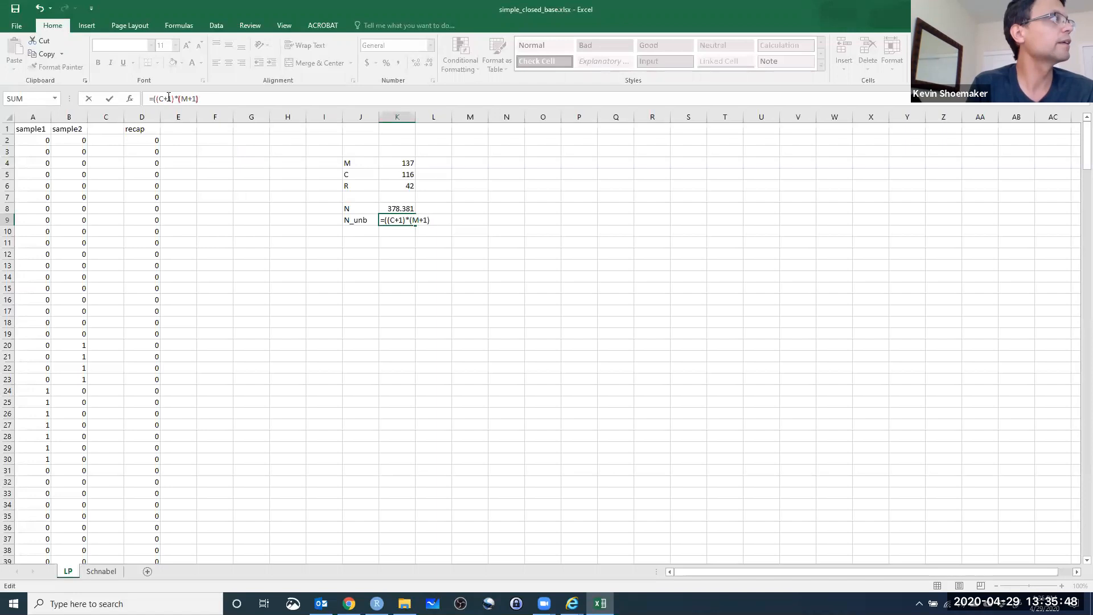
text()/)
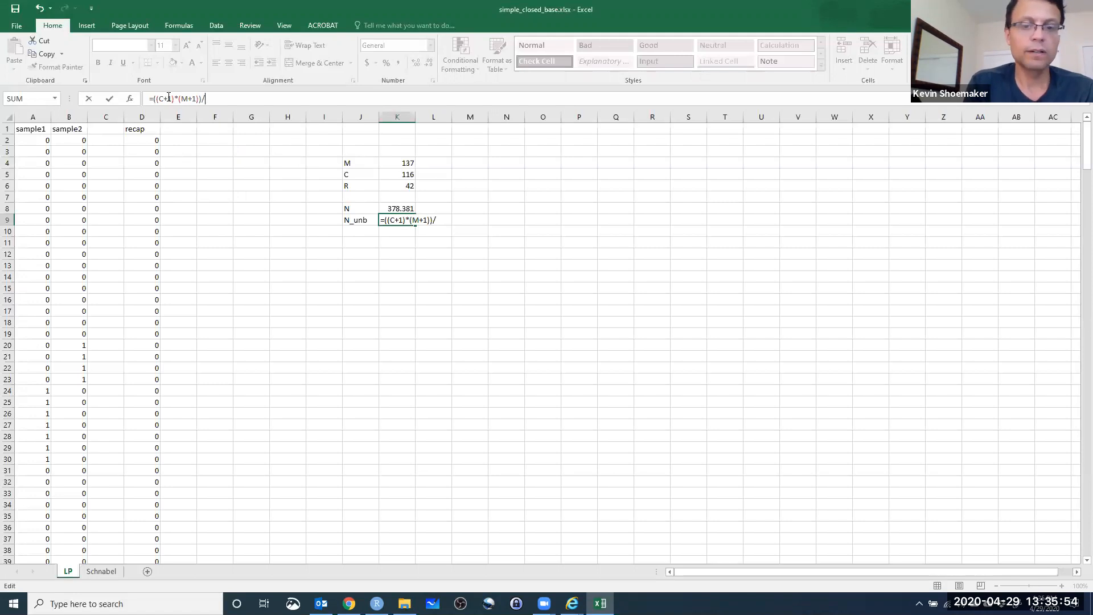
text((R+1)
Divide the K9 numerator by (R+1) and subtract 1, giving =(((C+1)*(M+1))/(R+1))-1, and try to enter it.
key(BackSpace)
key(BackSpace)
text(+1))
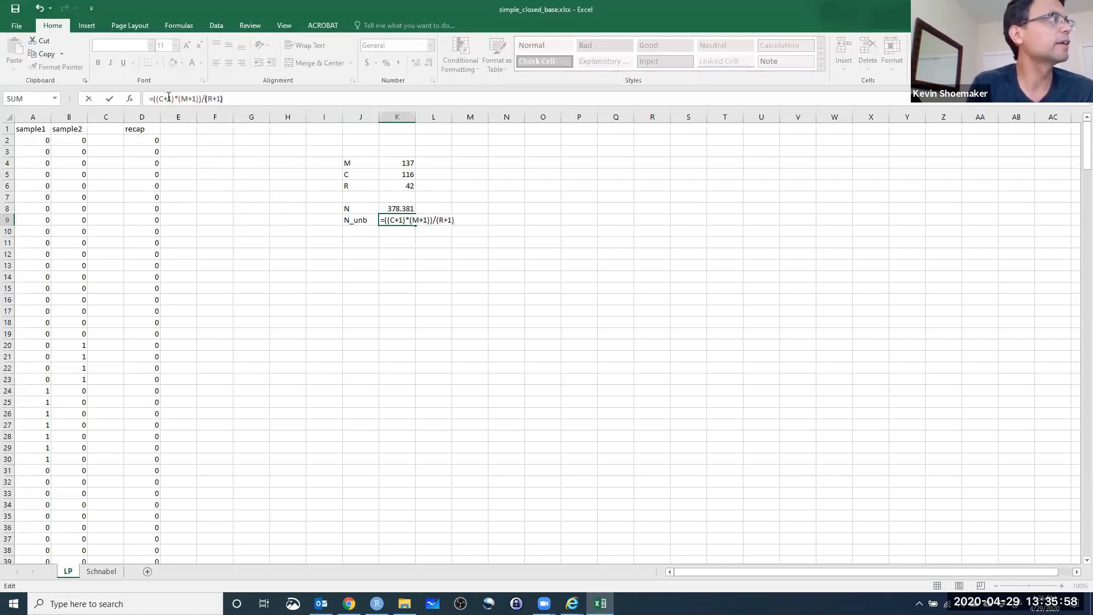
text()/)
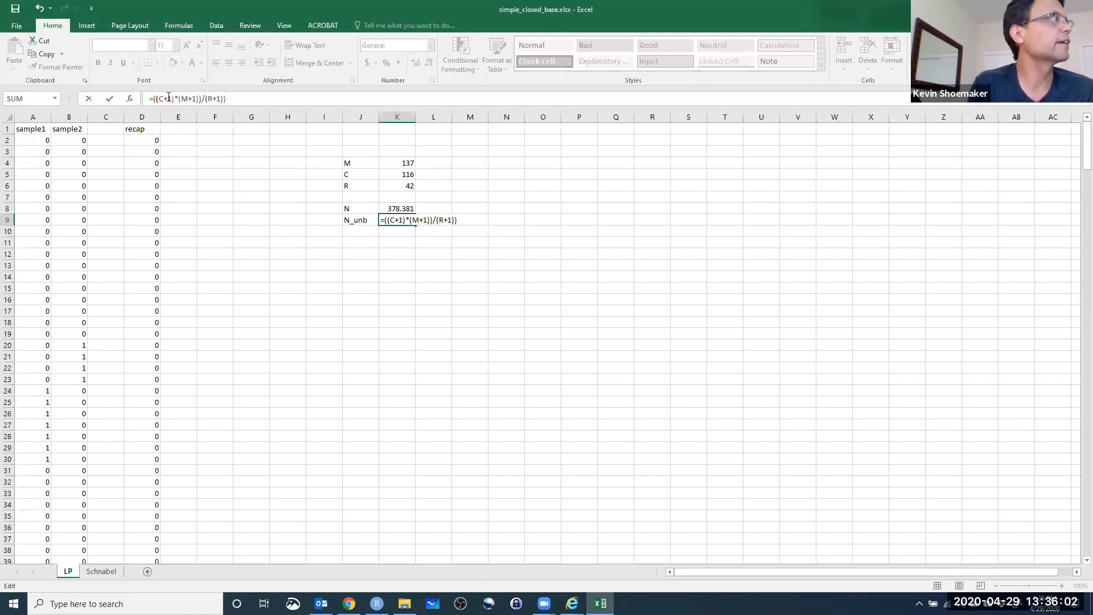
text((R+1)))
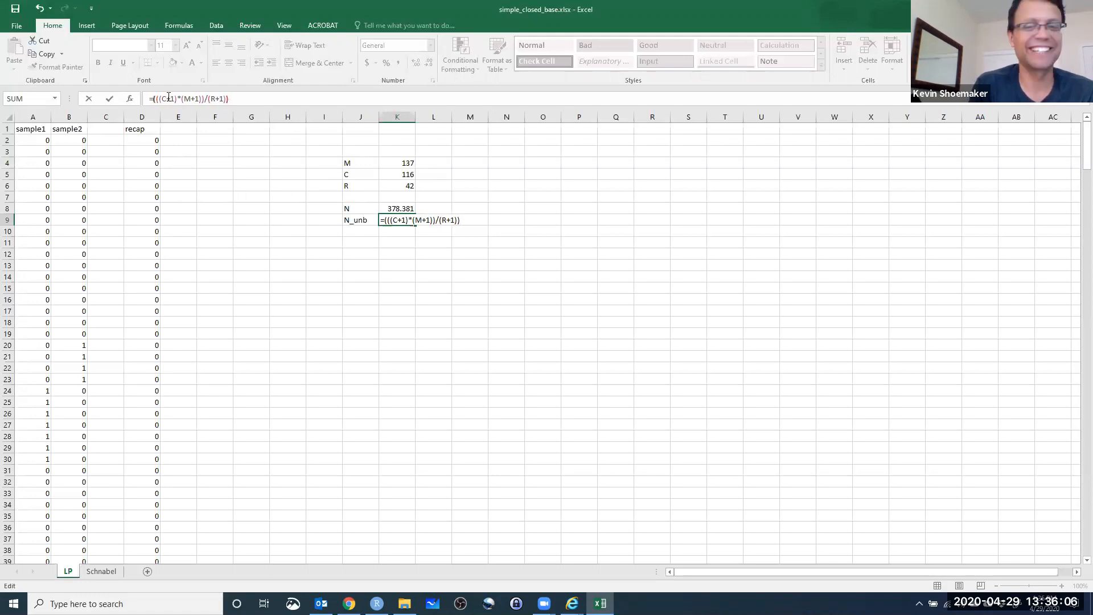
text(-1)
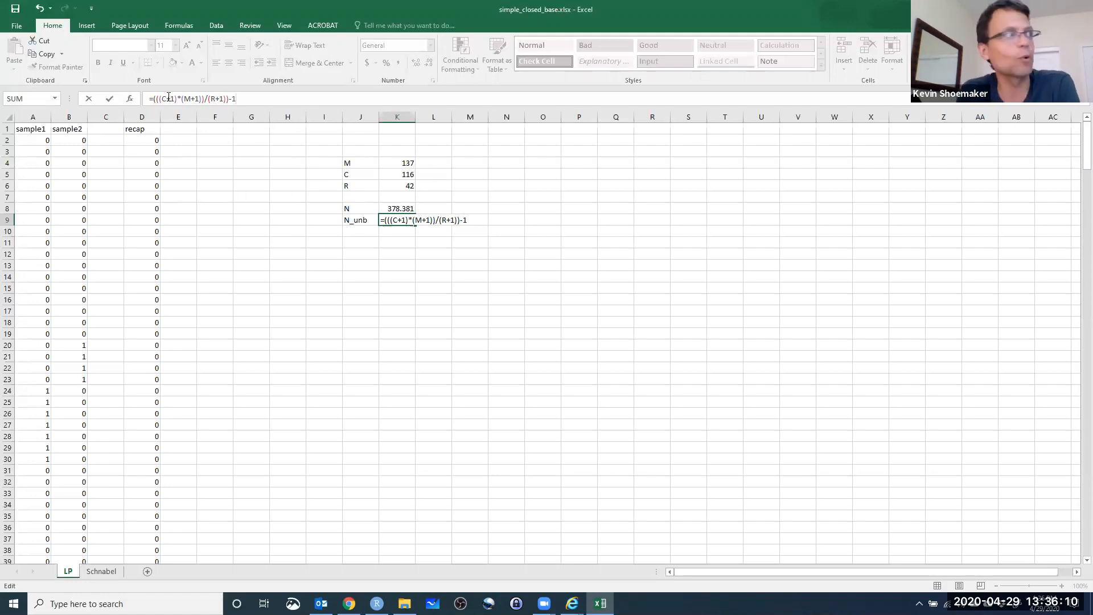
key(Return)
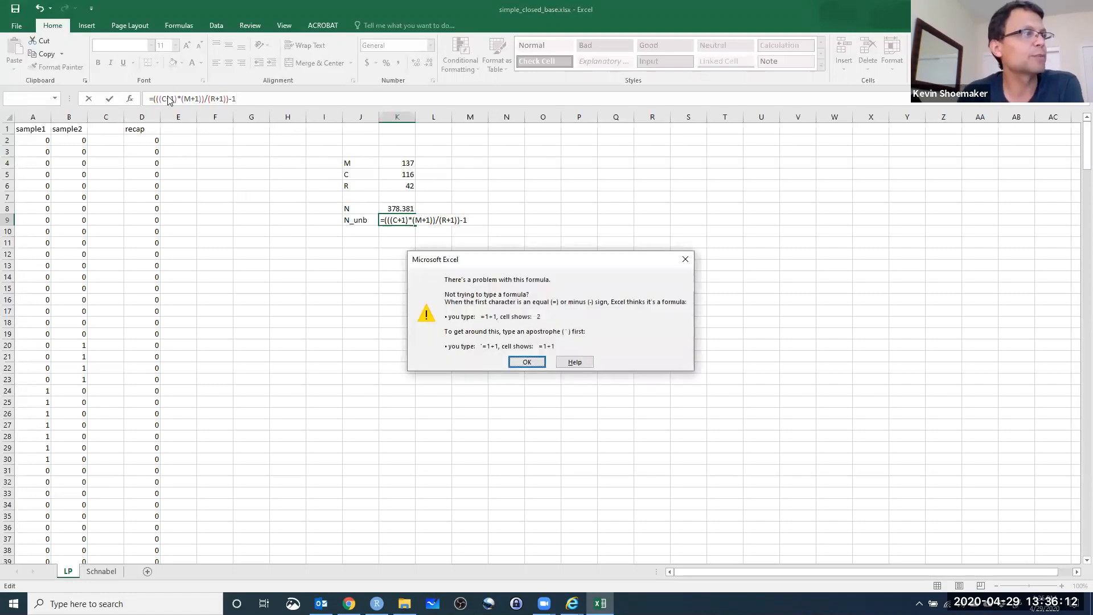
click(686, 259)
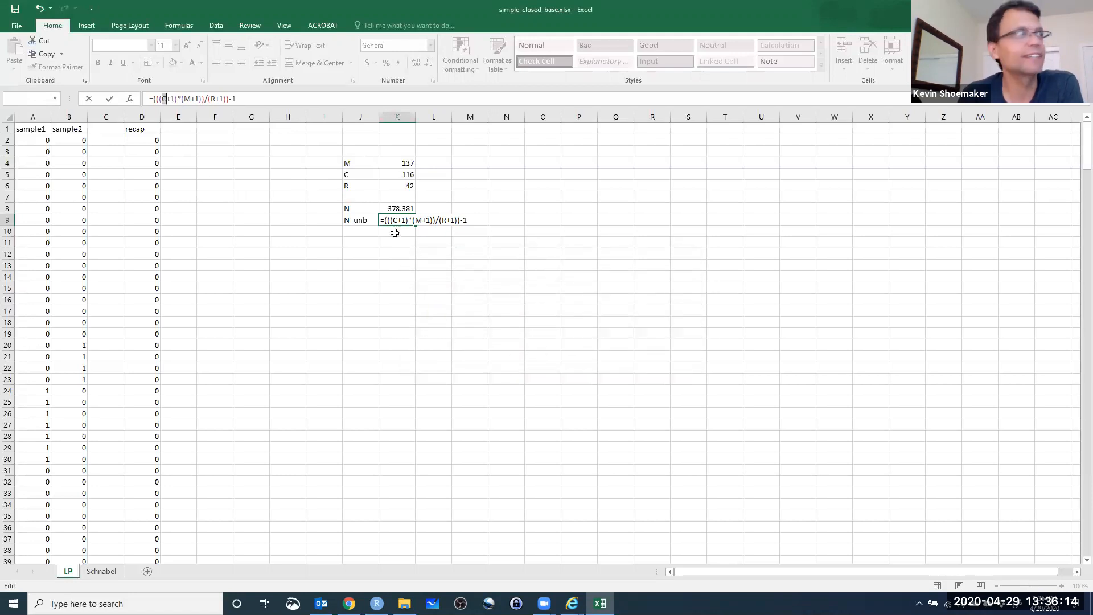
Replace the placeholders C, M and R in the K9 formula with references to K5, K4 and K6, and enter it.
click(242, 103)
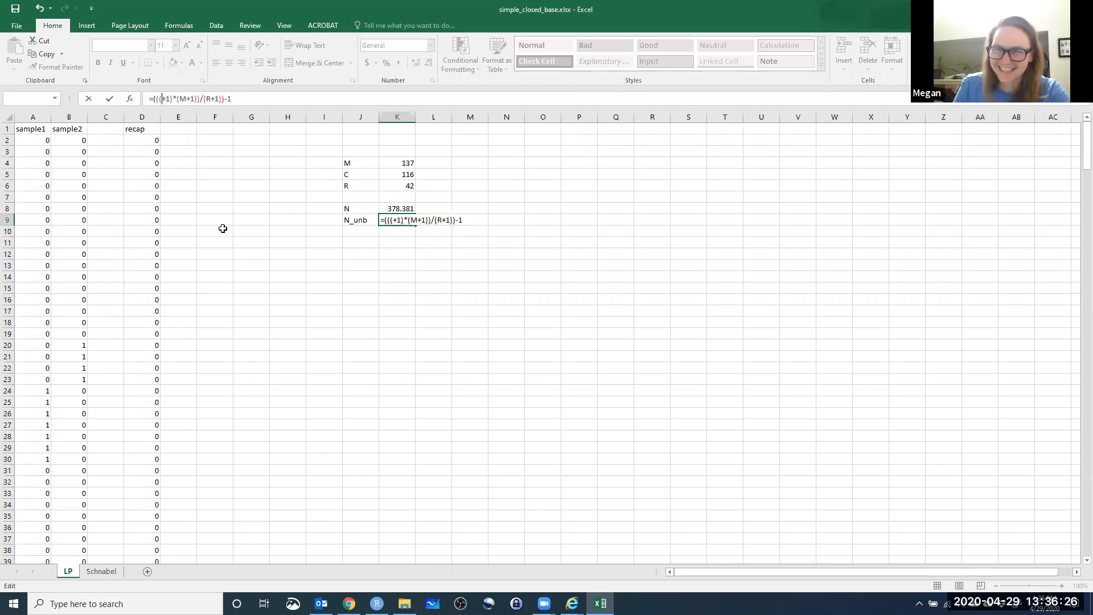
click(407, 175)
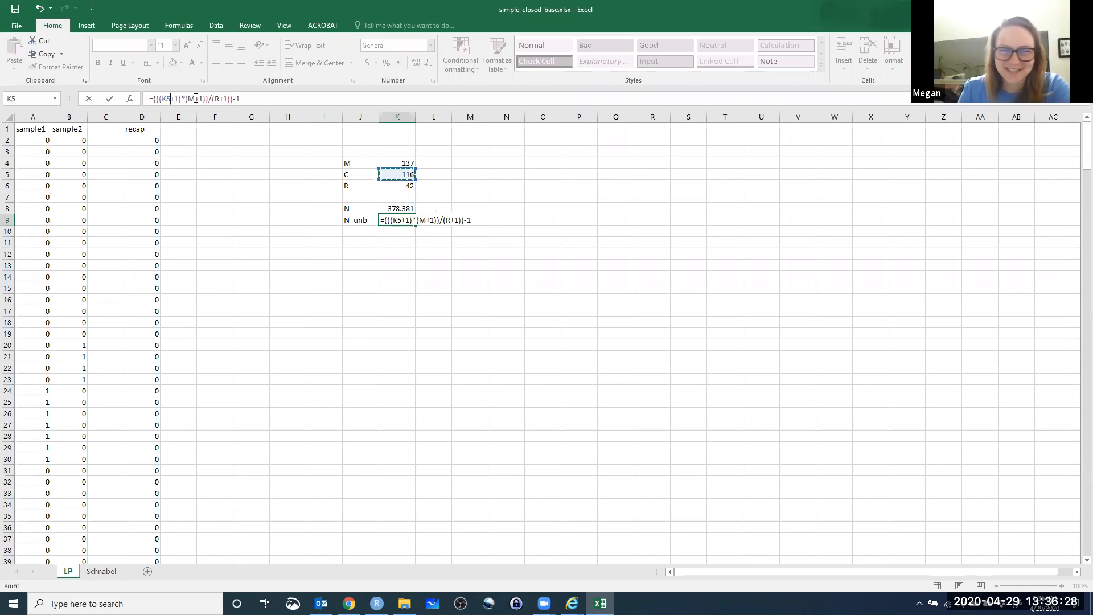
drag(195, 99, 188, 98)
click(396, 163)
drag(222, 99, 217, 99)
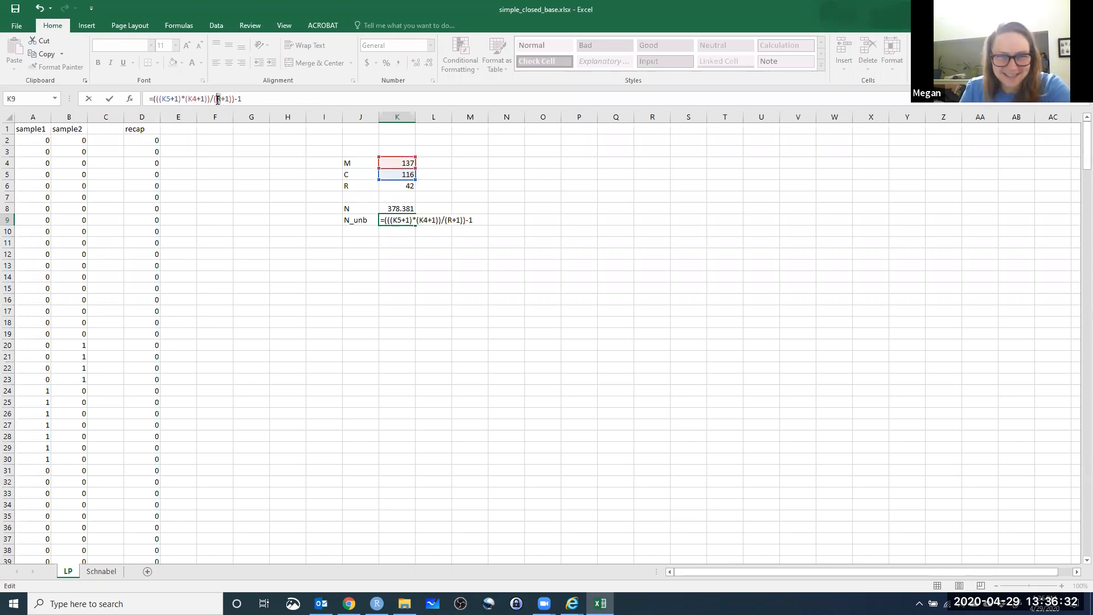
click(397, 187)
key(Return)
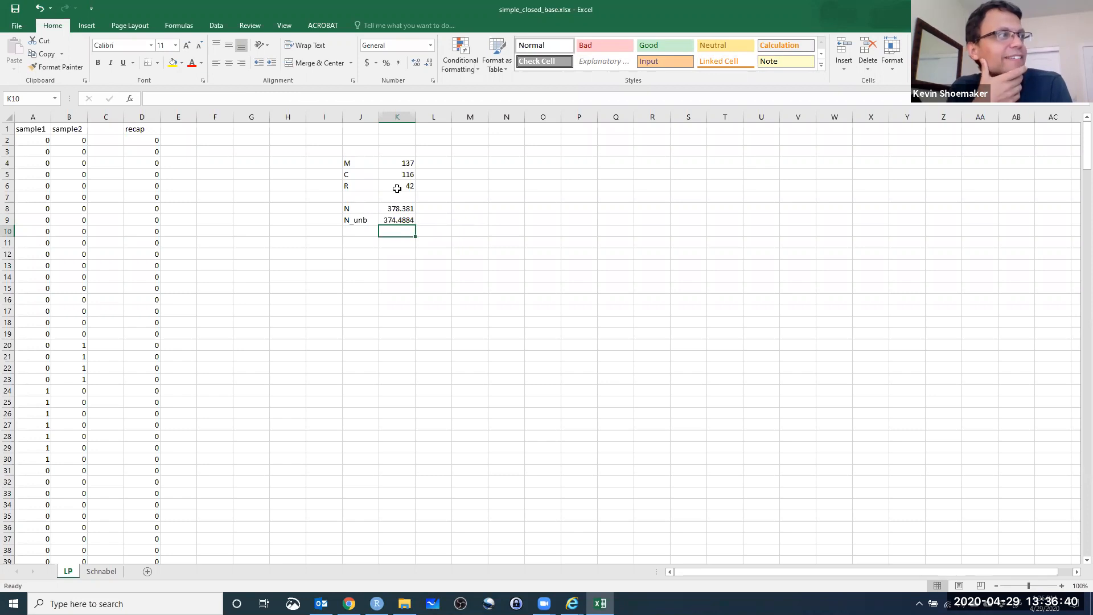
Switch to the Lab 7 page in Chrome and look at the Lincoln-Petersen sampling variance formula, Eq. 3.
click(367, 233)
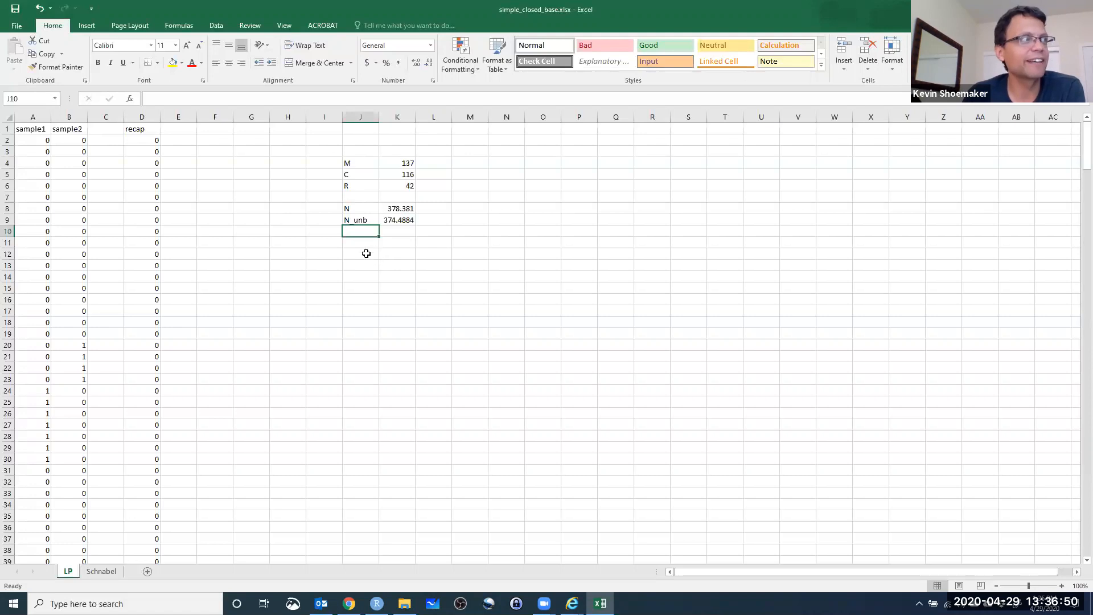
click(349, 603)
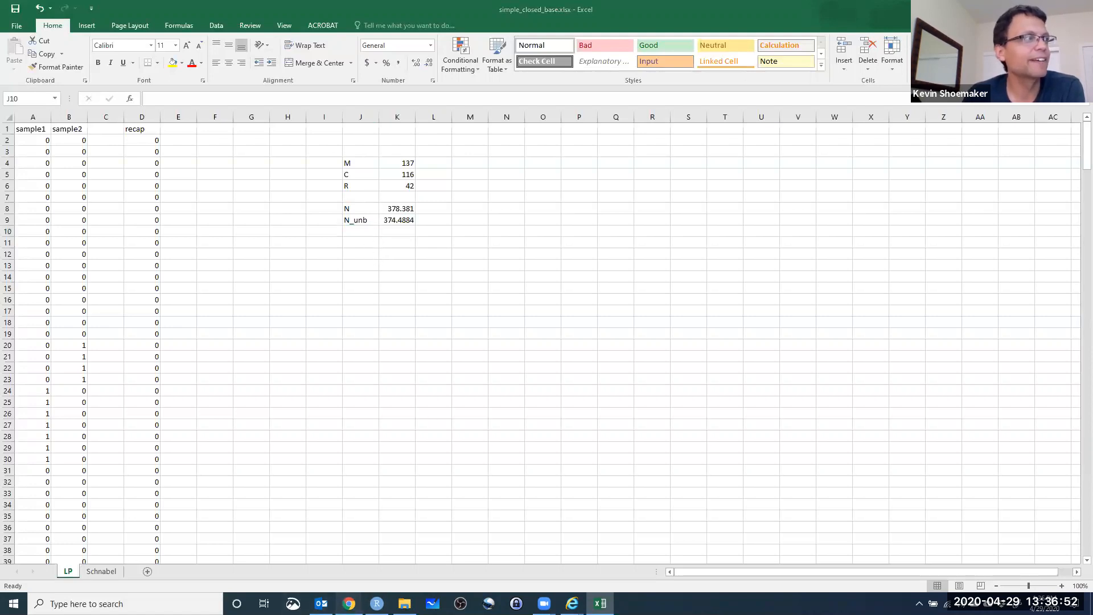
scroll(504, 384, up, 5)
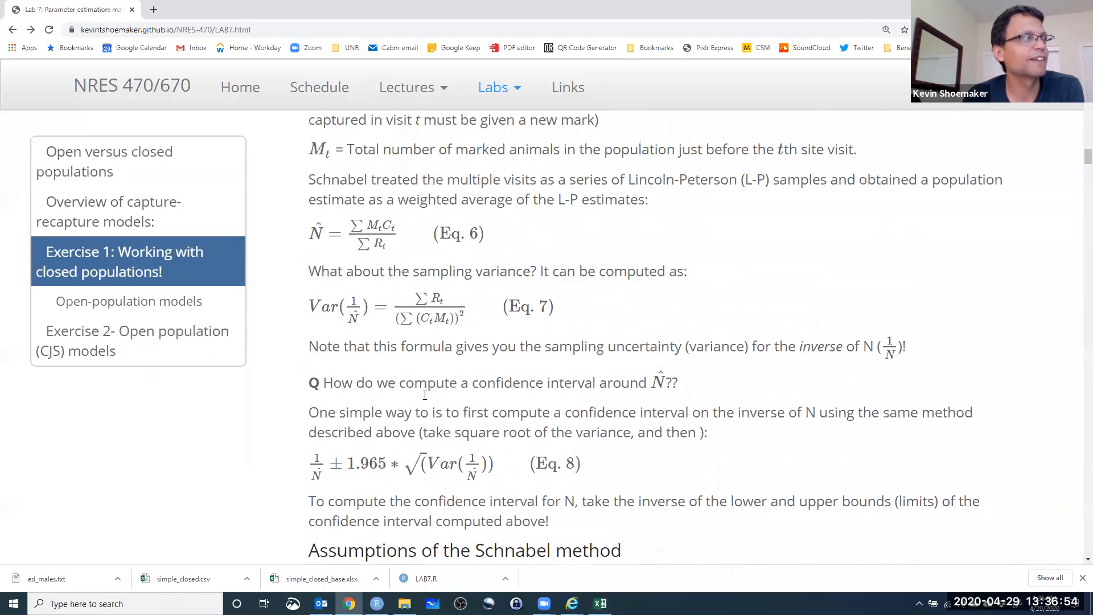
scroll(424, 395, up, 5)
scroll(353, 300, up, 7)
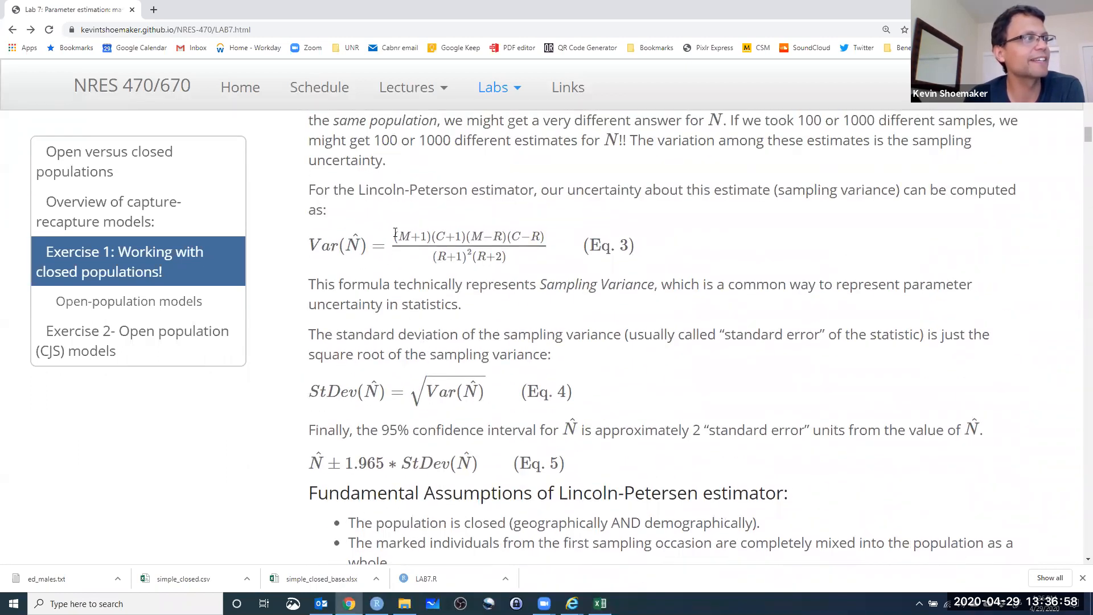
click(395, 234)
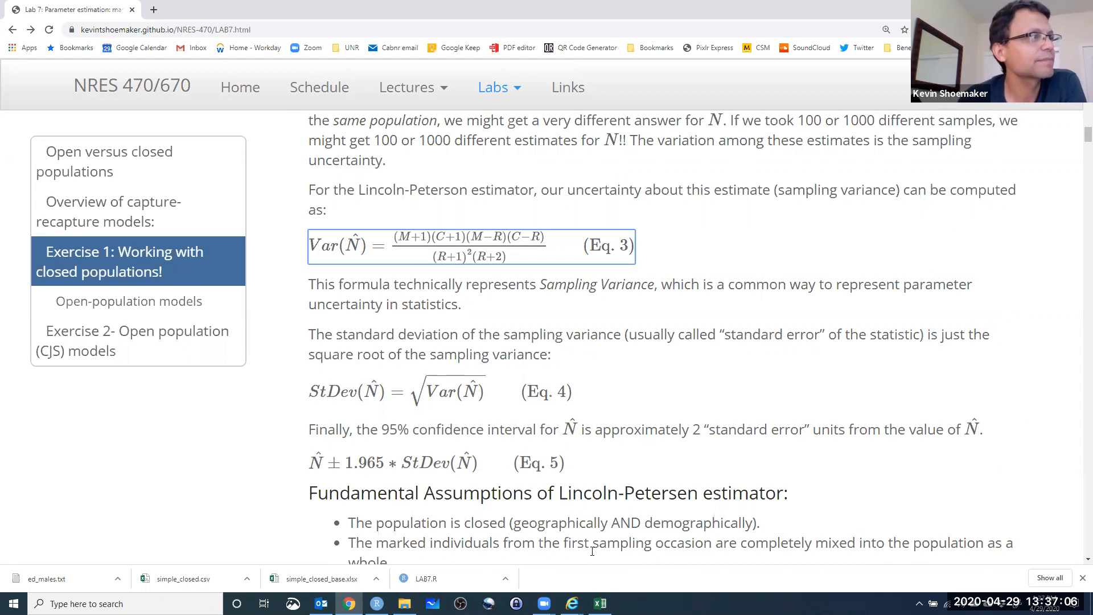
Return to the Excel workbook and label J10 as var.
mouse_move(599, 603)
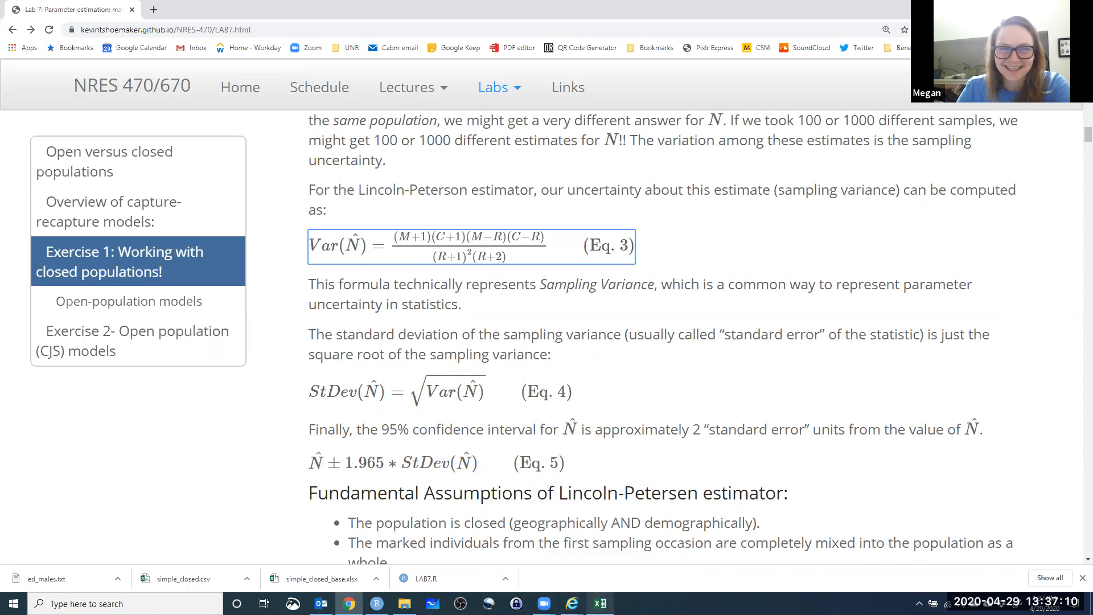
click(600, 603)
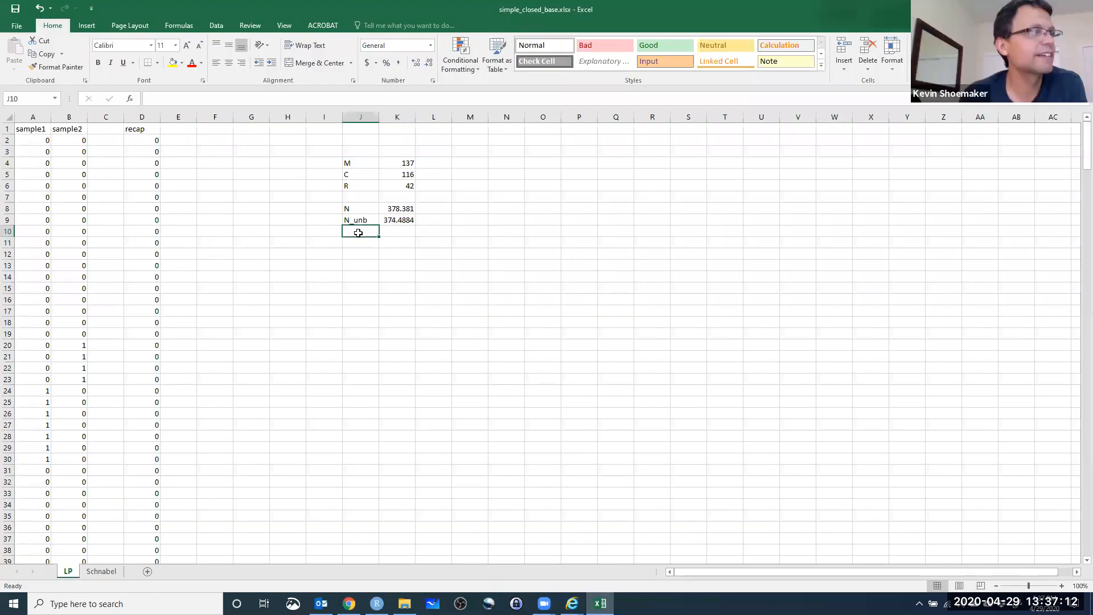
text(var)
key(Tab)
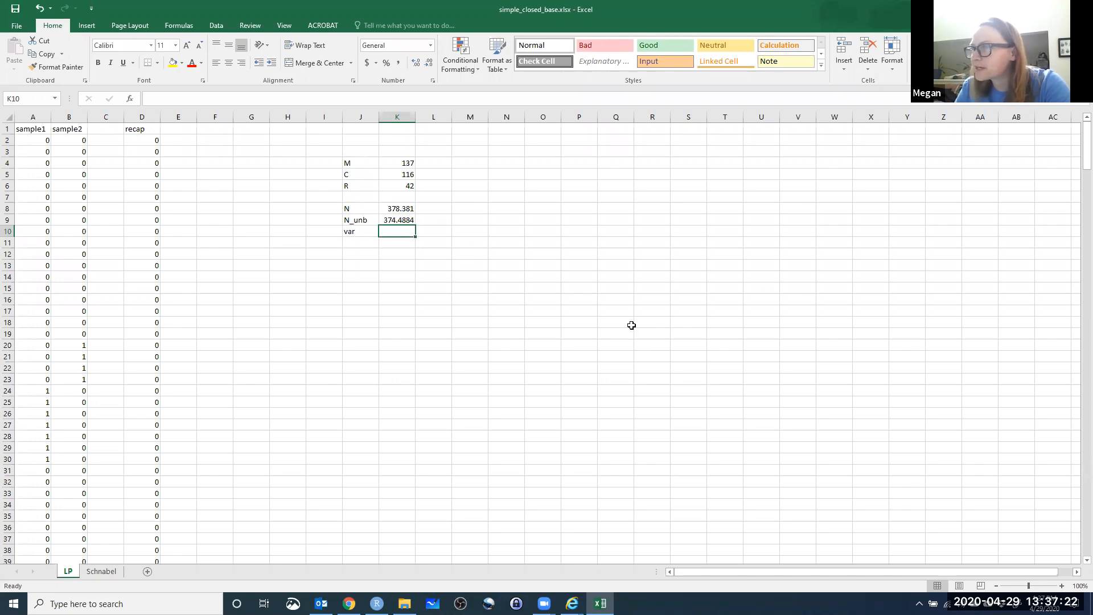
Start the sampling variance formula in K10 with the M+1 term, entered as =((K4+1)).
text(=)
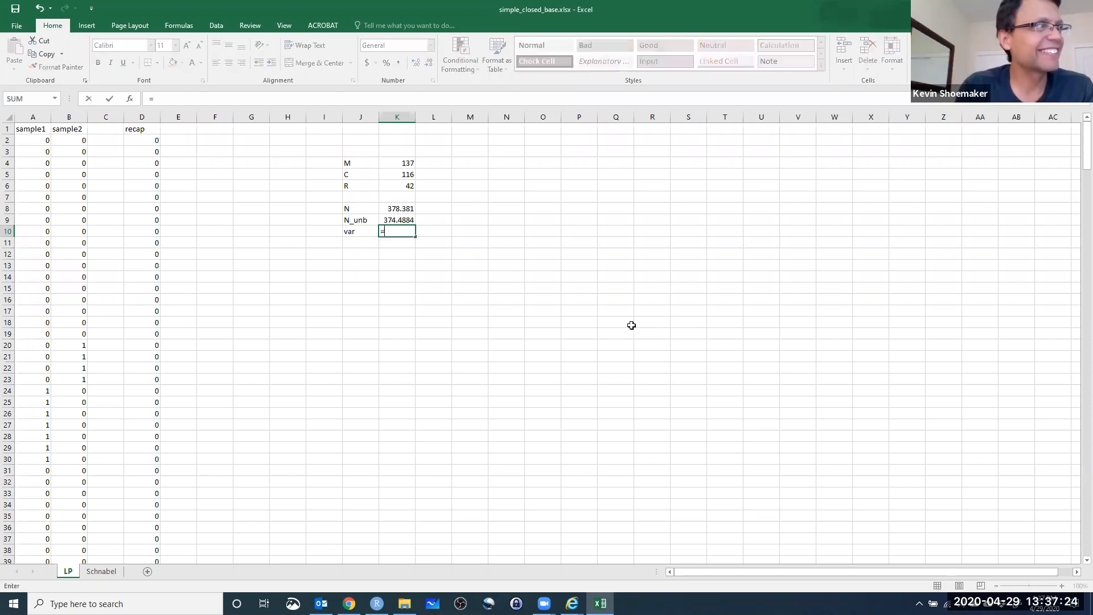
text(())
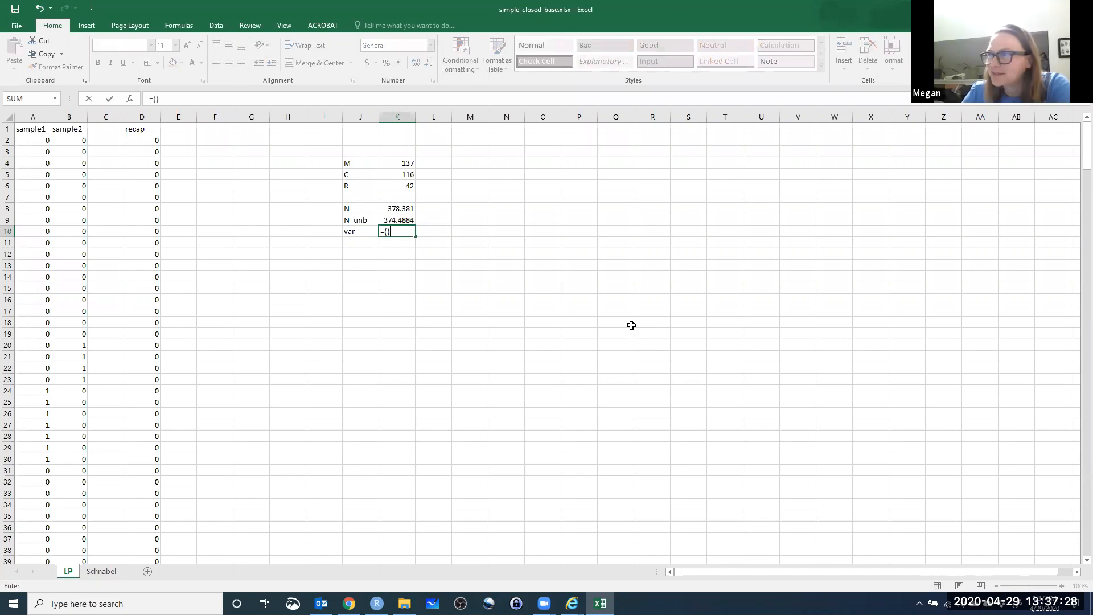
click(156, 103)
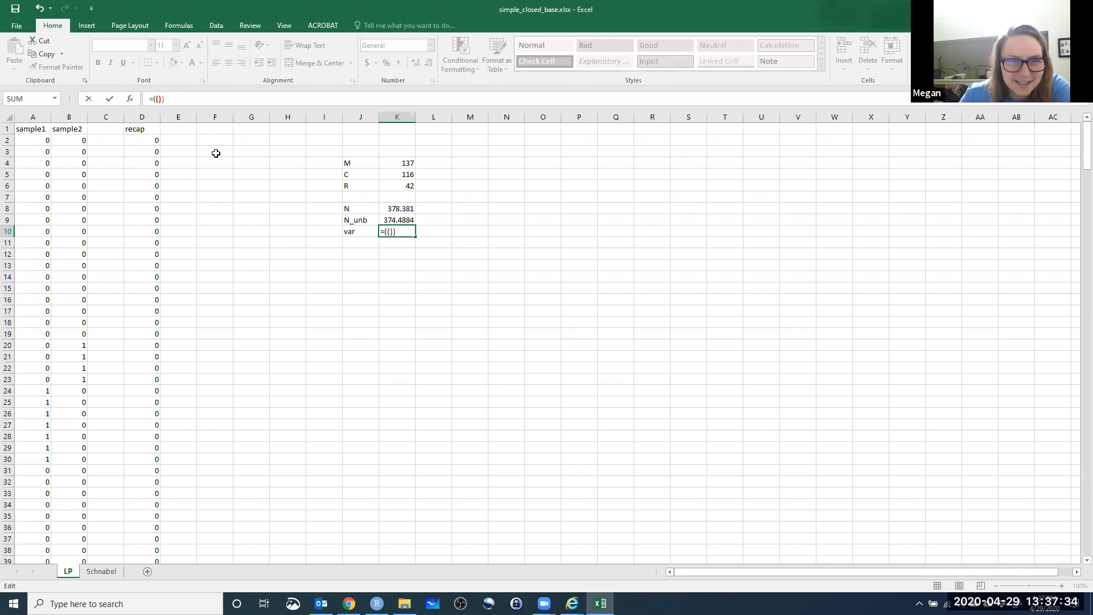
text(M)
key(BackSpace)
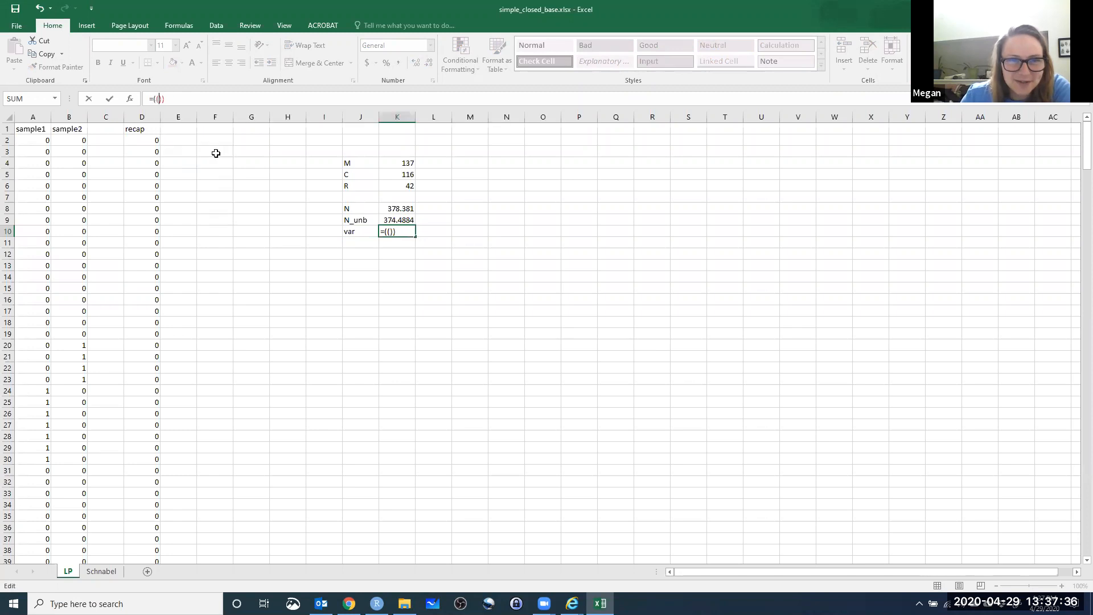
click(411, 163)
text(+1)
key(Tab)
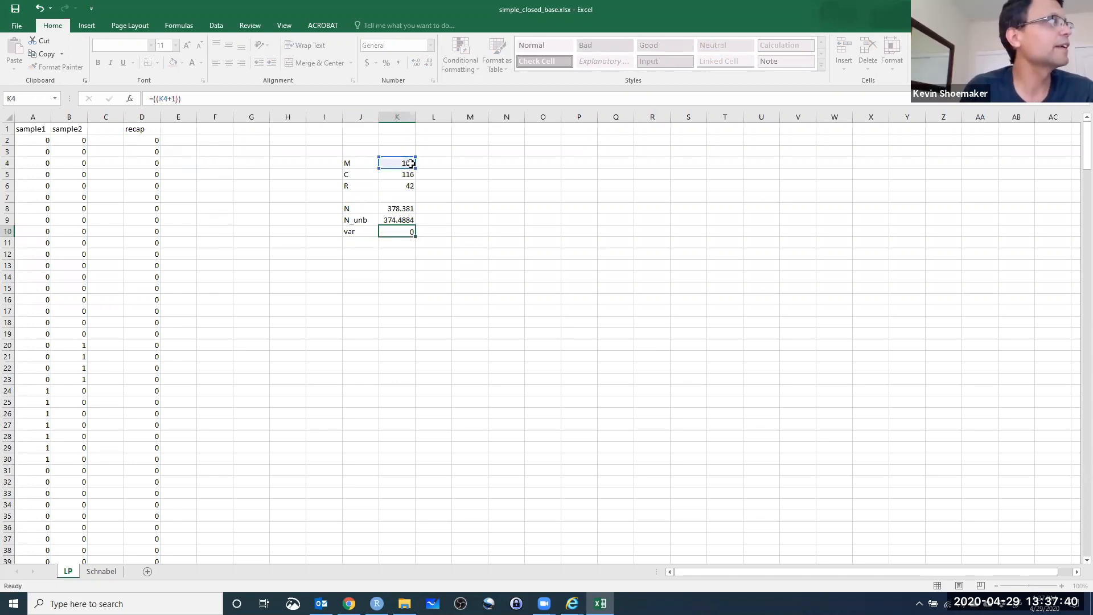
Extend the variance formula in K10 by multiplying with the C+1 term, (K5+1), and enter it.
click(406, 228)
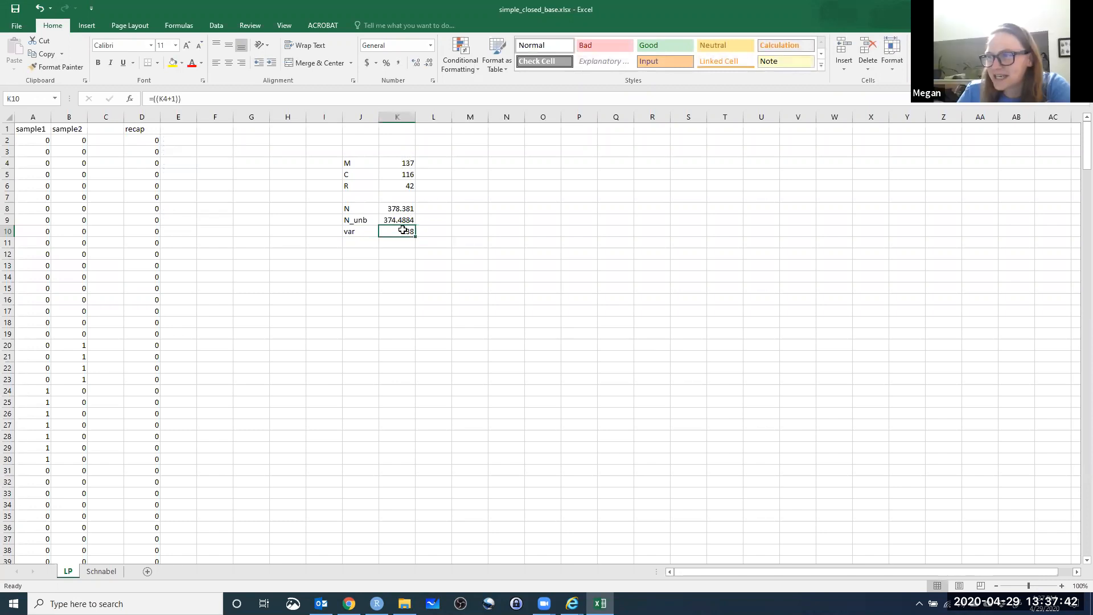
click(176, 99)
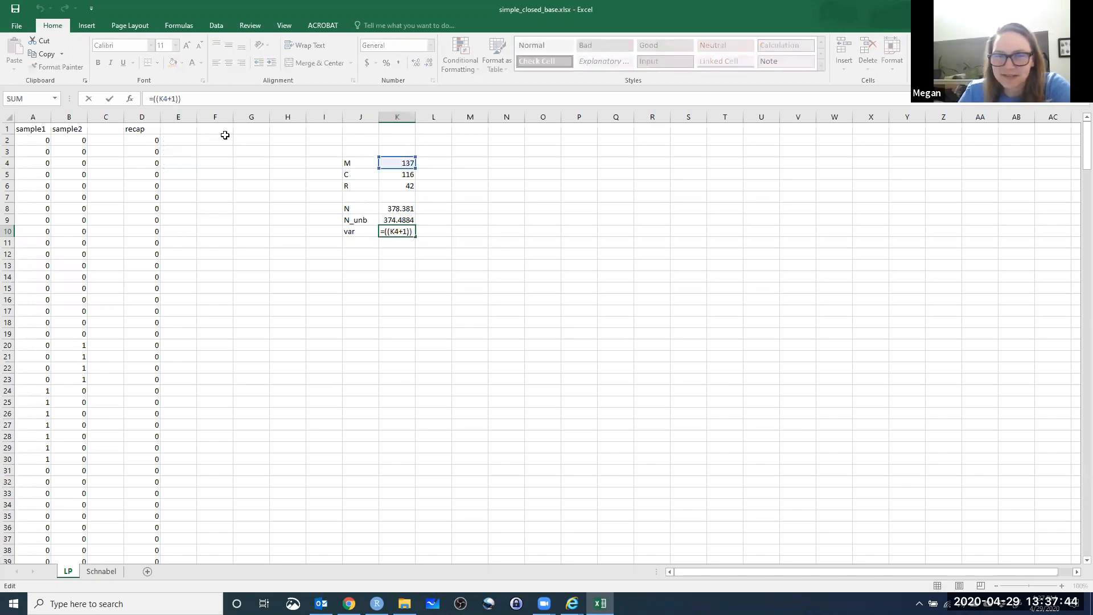
text(*())
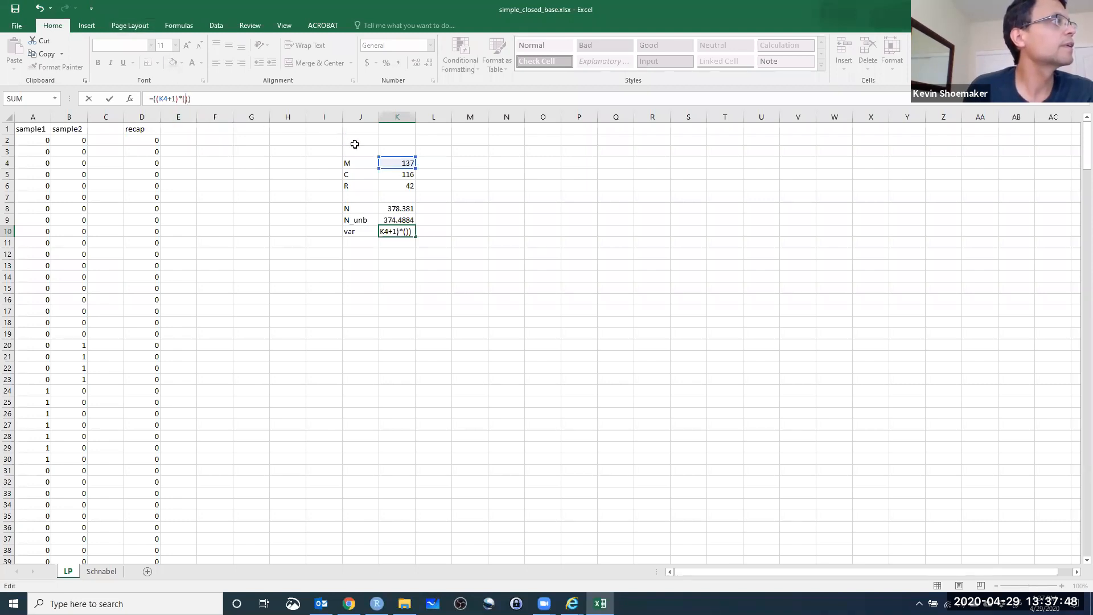
click(389, 179)
text(+1)
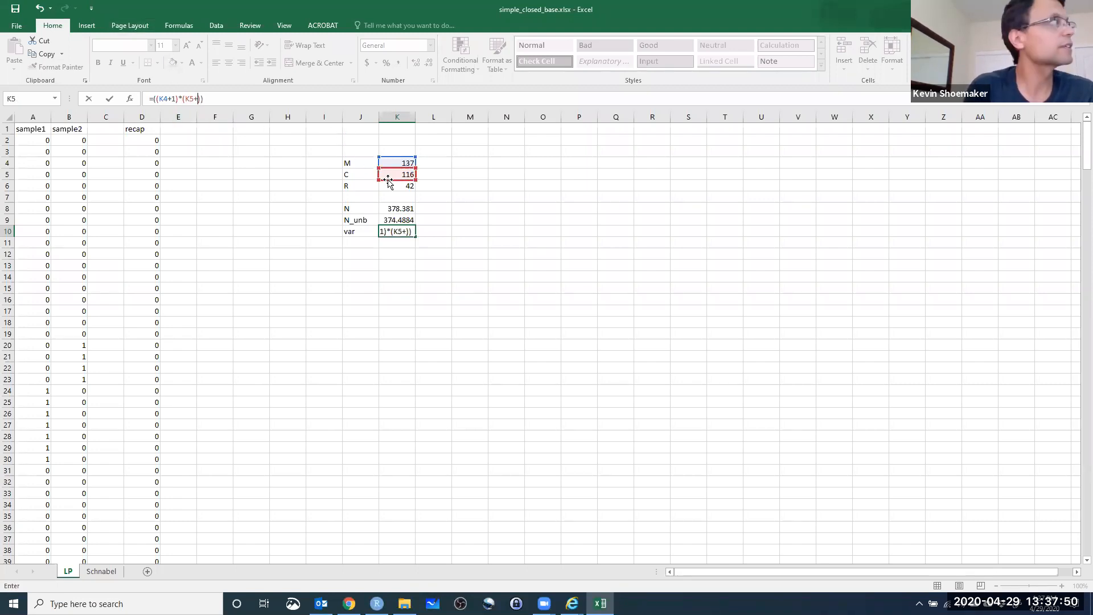
key(Tab)
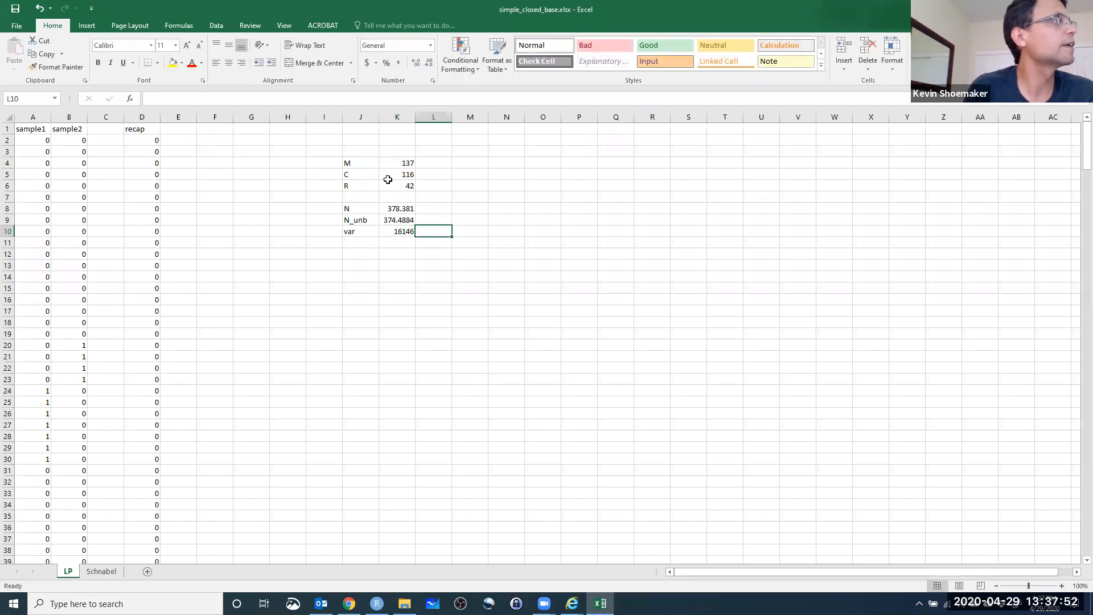
Multiply the numerator of the K10 variance formula by the M minus R term, (K4-K6).
click(393, 233)
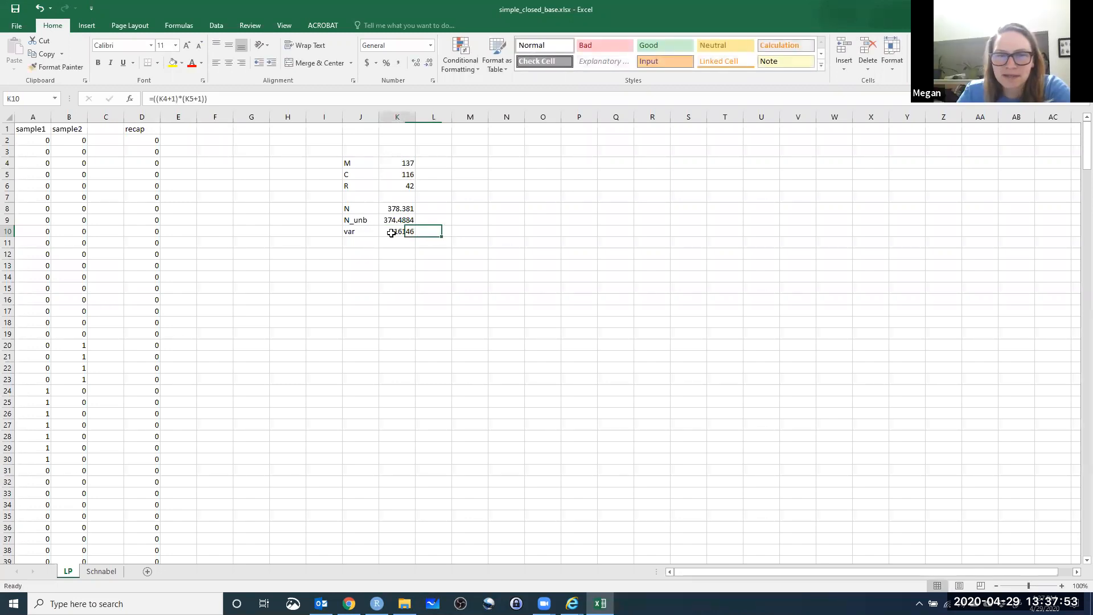
click(204, 99)
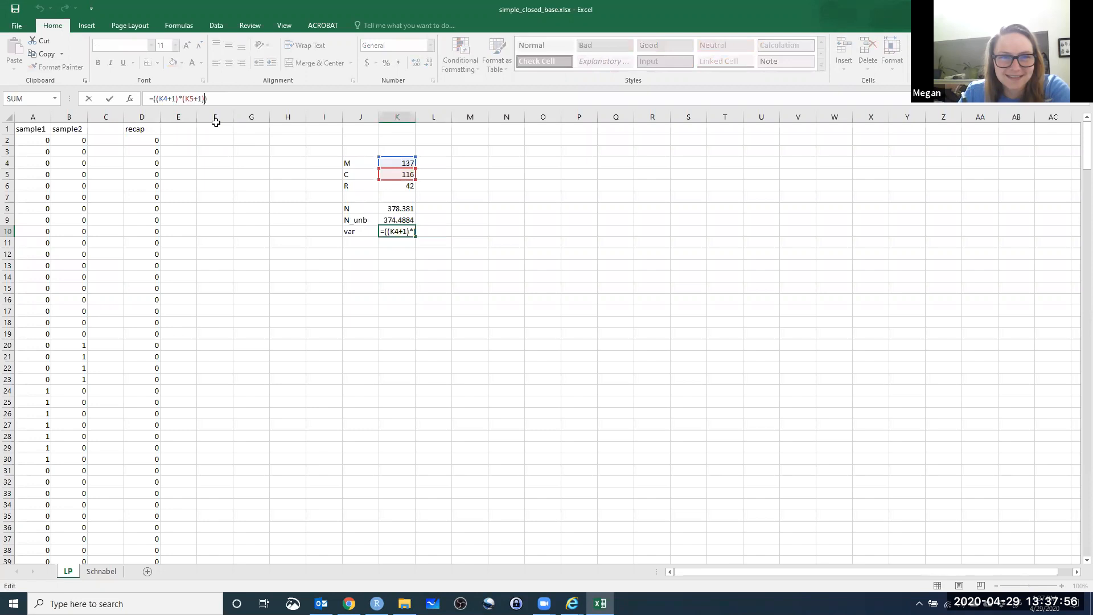
text(*())
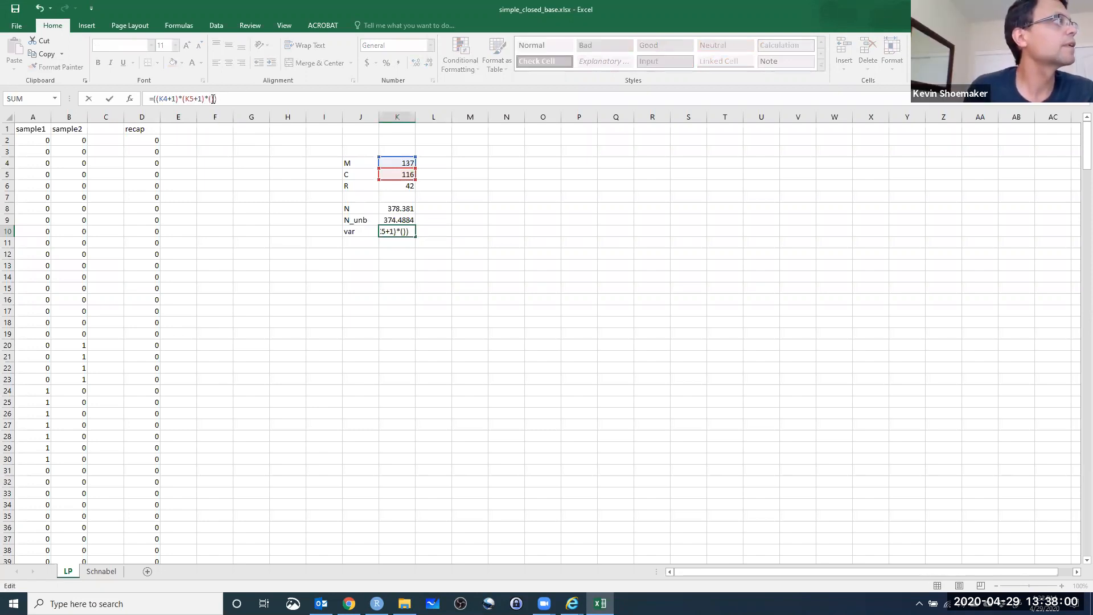
click(400, 164)
text(-)
click(392, 186)
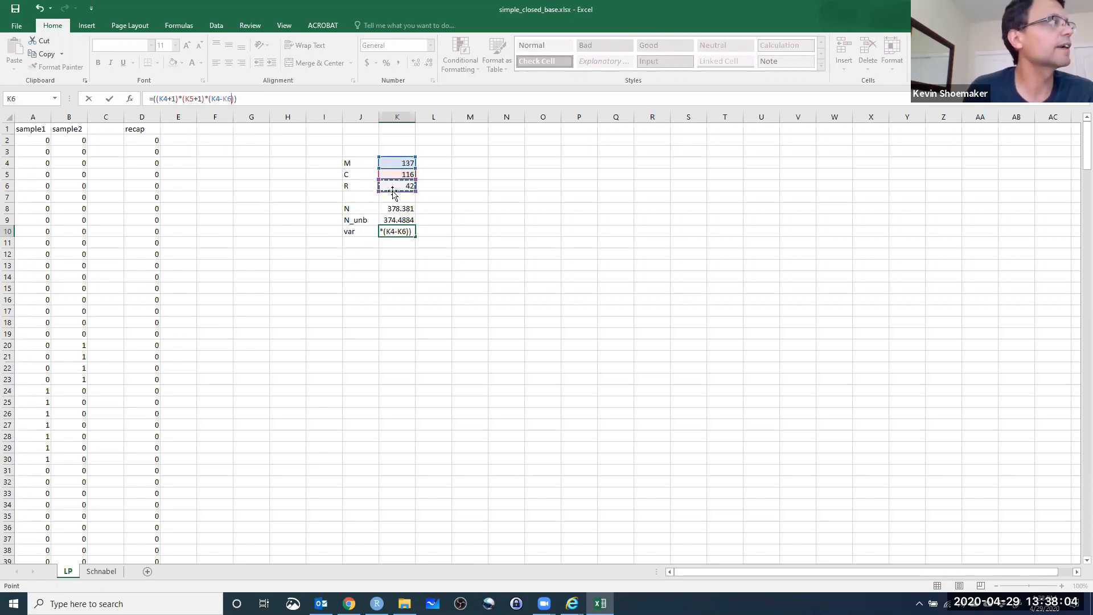
Multiply the numerator of the K10 variance formula by the C minus R term, (K5-K6).
click(236, 100)
text(*())
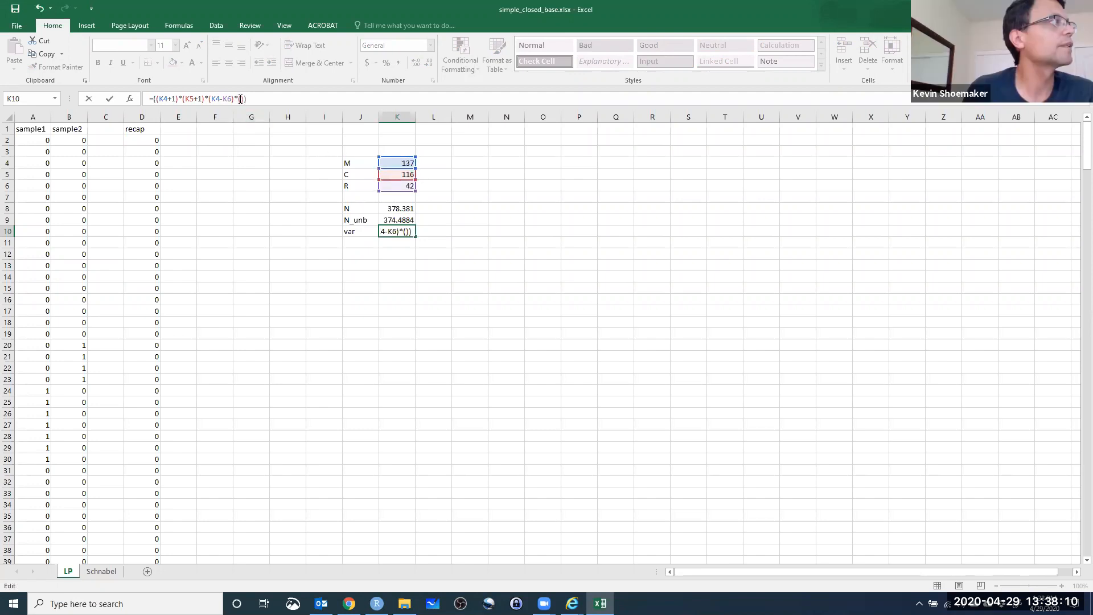
click(390, 174)
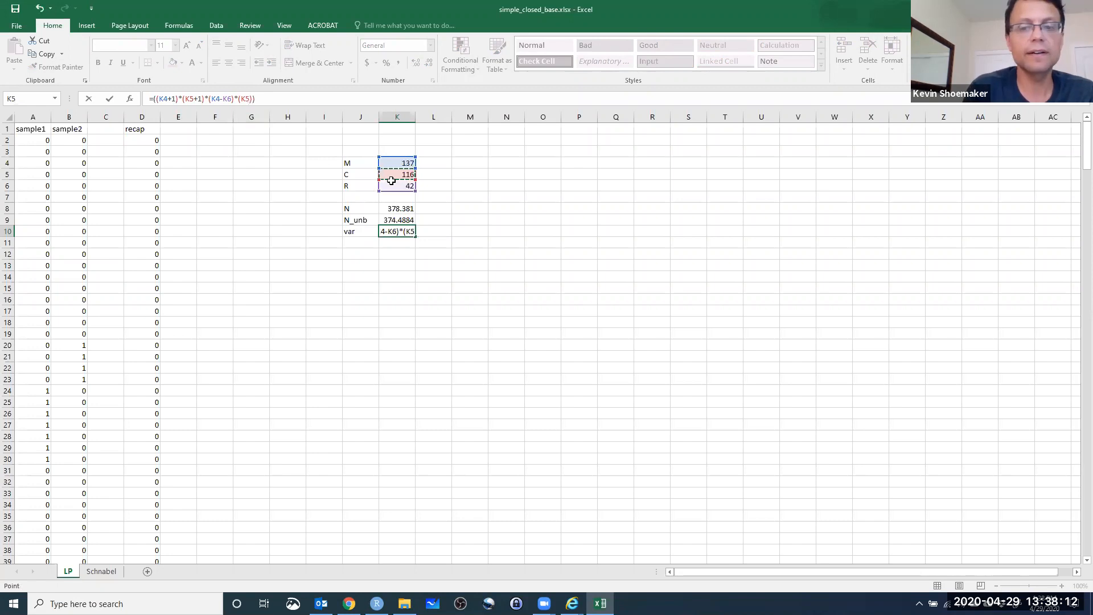
text(-)
click(393, 187)
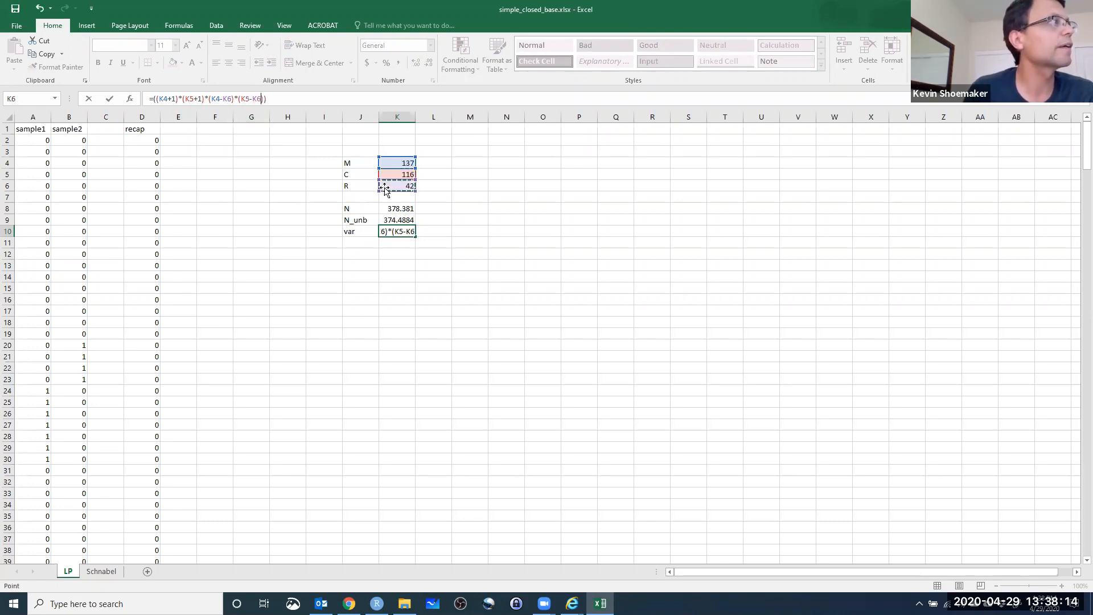
Divide the K10 numerator by a parenthesized denominator starting with the R+1 term, ((K6+1)), and enter the formula.
click(264, 100)
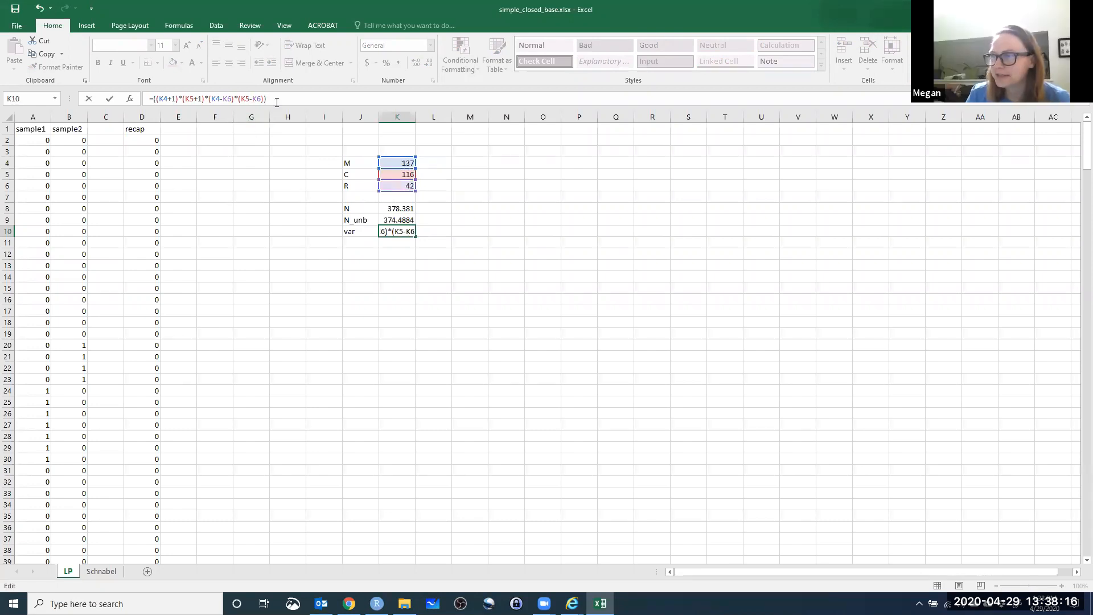
text(/)
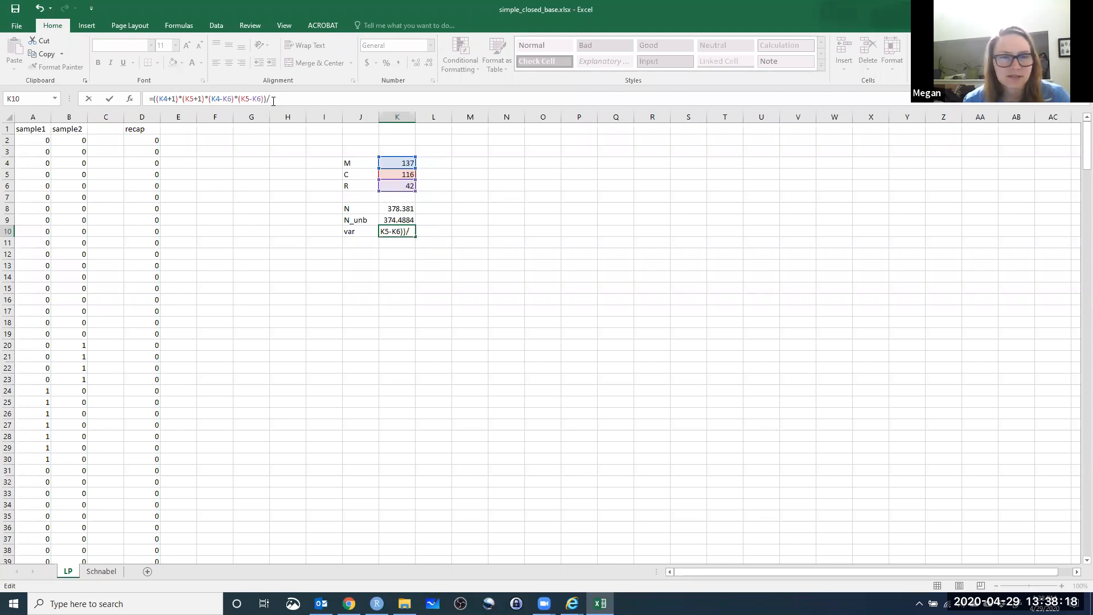
text(())
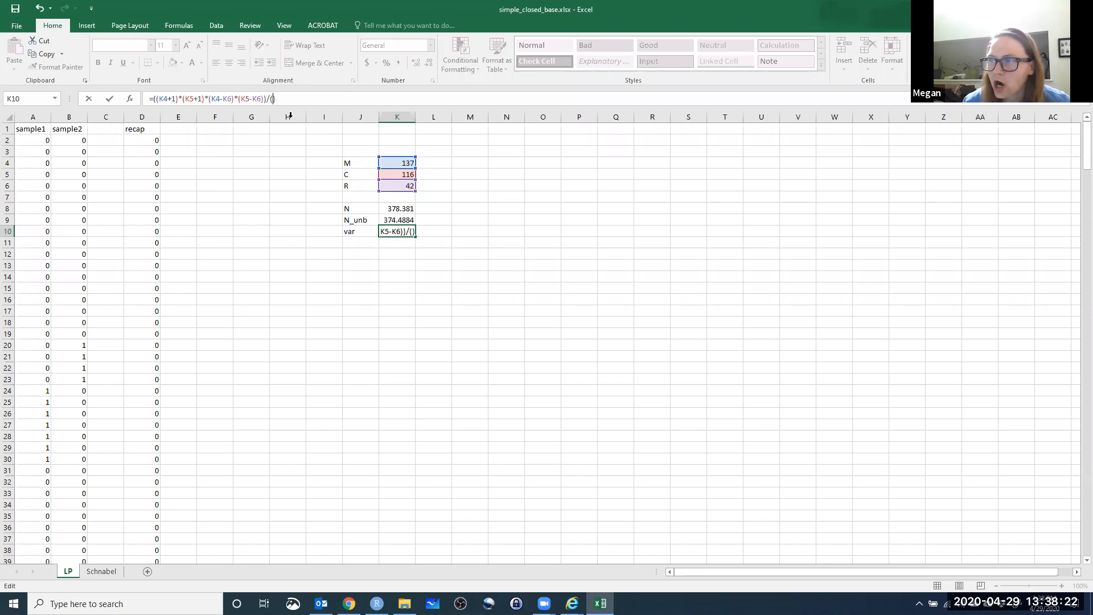
text(())
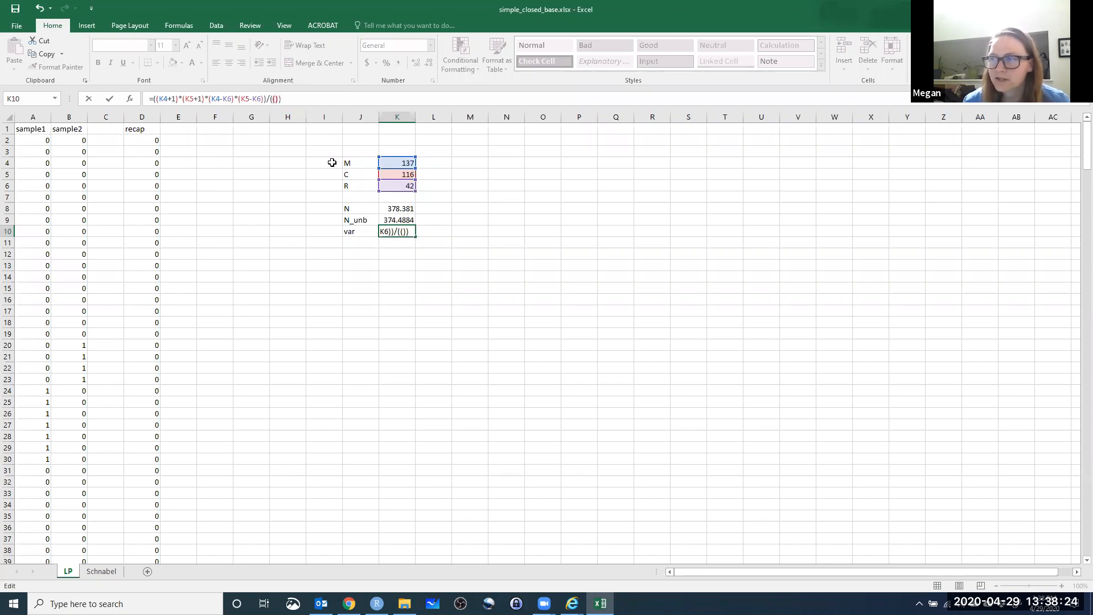
click(394, 188)
text(+1)
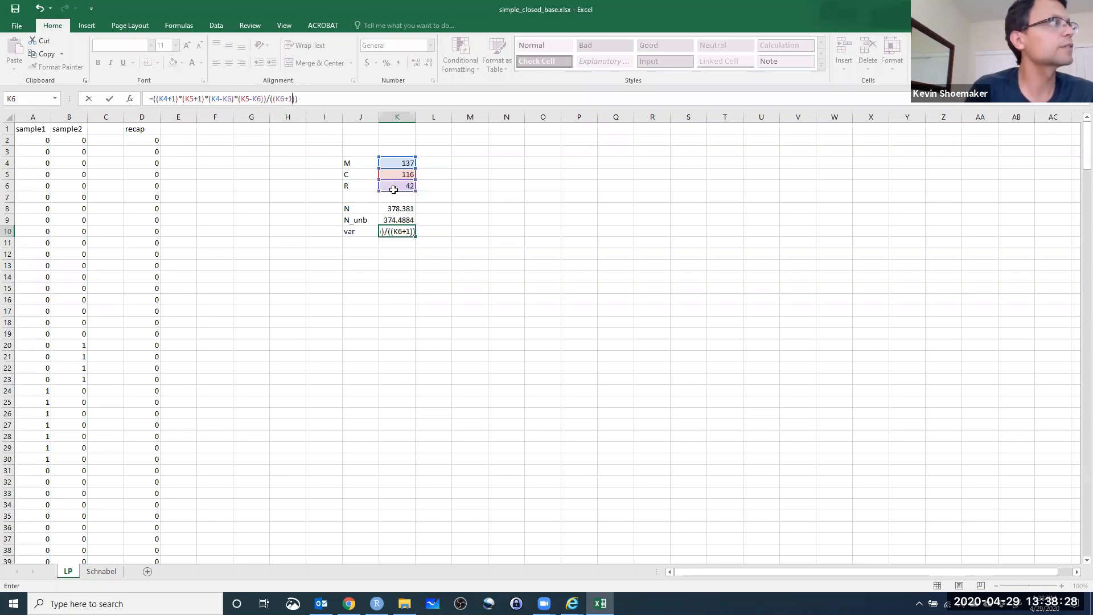
key(Tab)
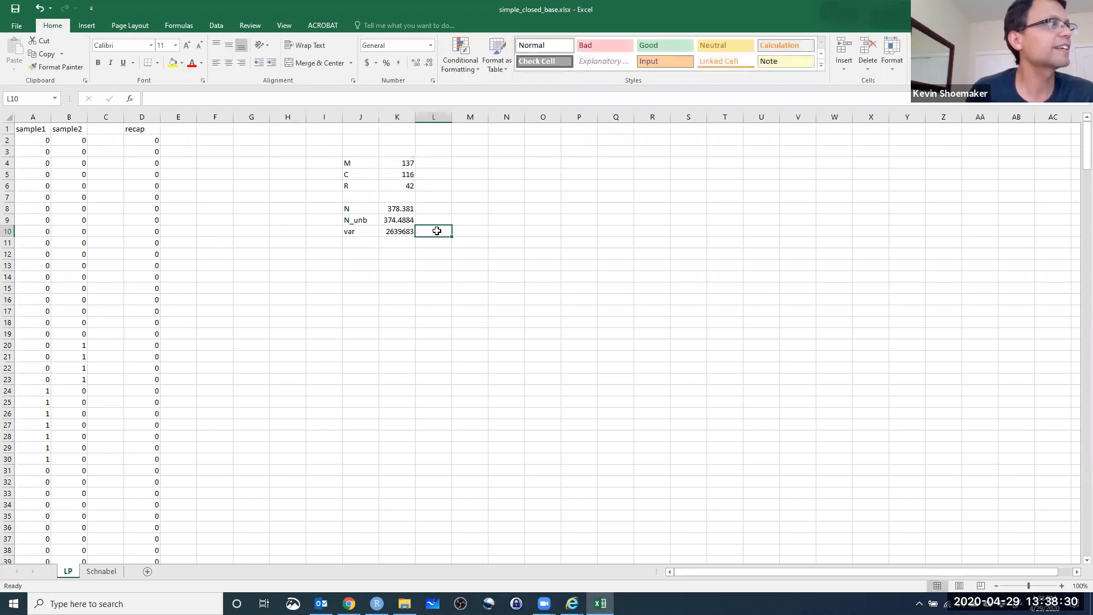
Complete the K10 denominator as ((K6+1)^2*(K6+2)) and enter the variance formula.
click(389, 234)
click(296, 99)
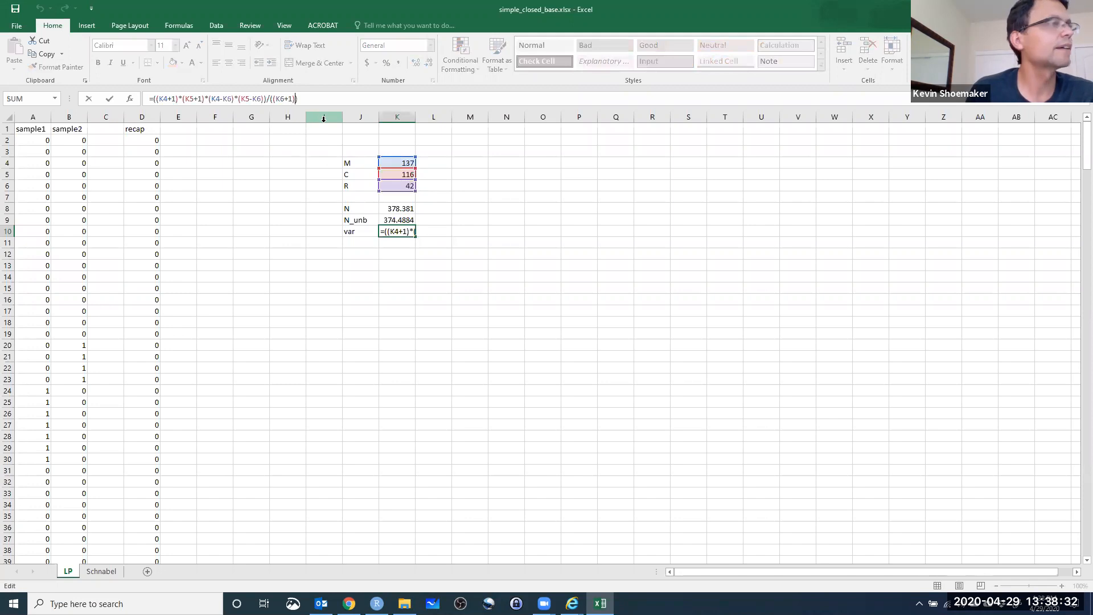
text(^2)
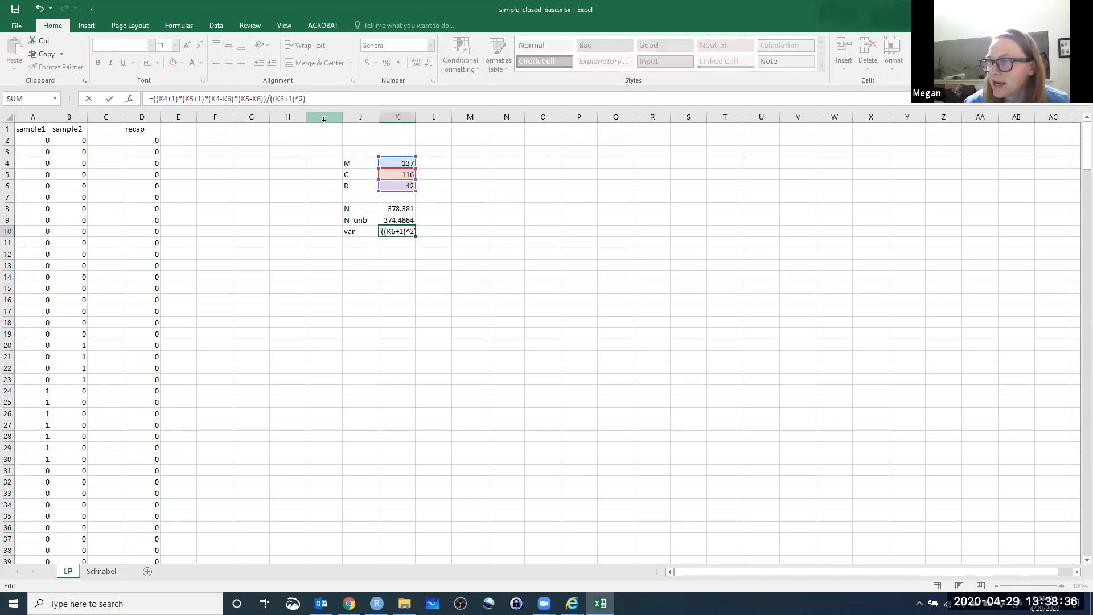
text(*())
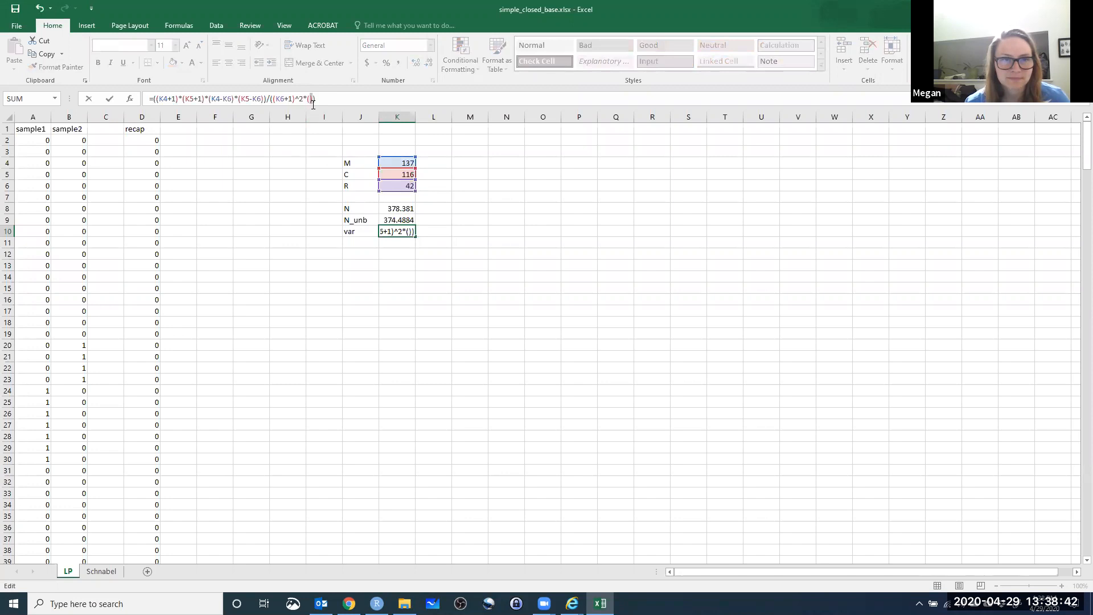
click(386, 186)
text(+2)
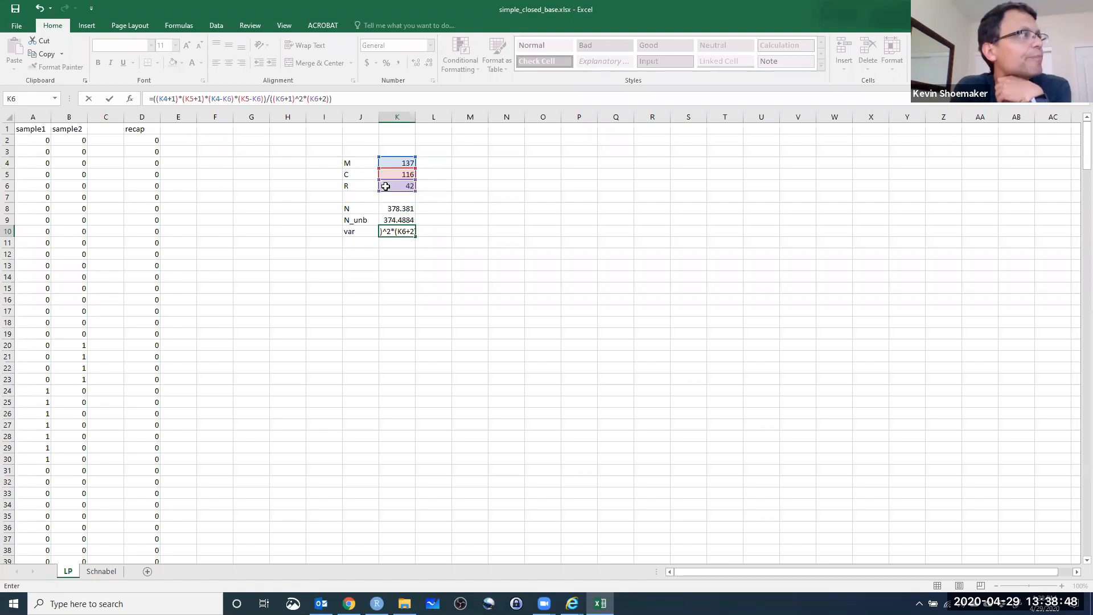
key(Return)
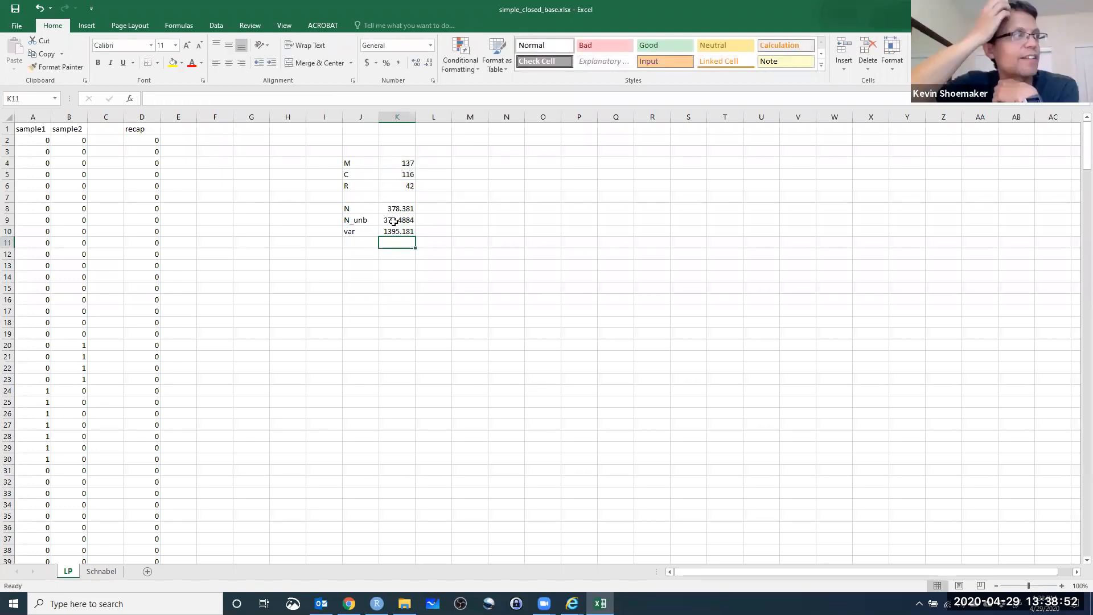
Label J11 as se and calculate the standard error in K11 as the square root of the variance in K10.
click(359, 245)
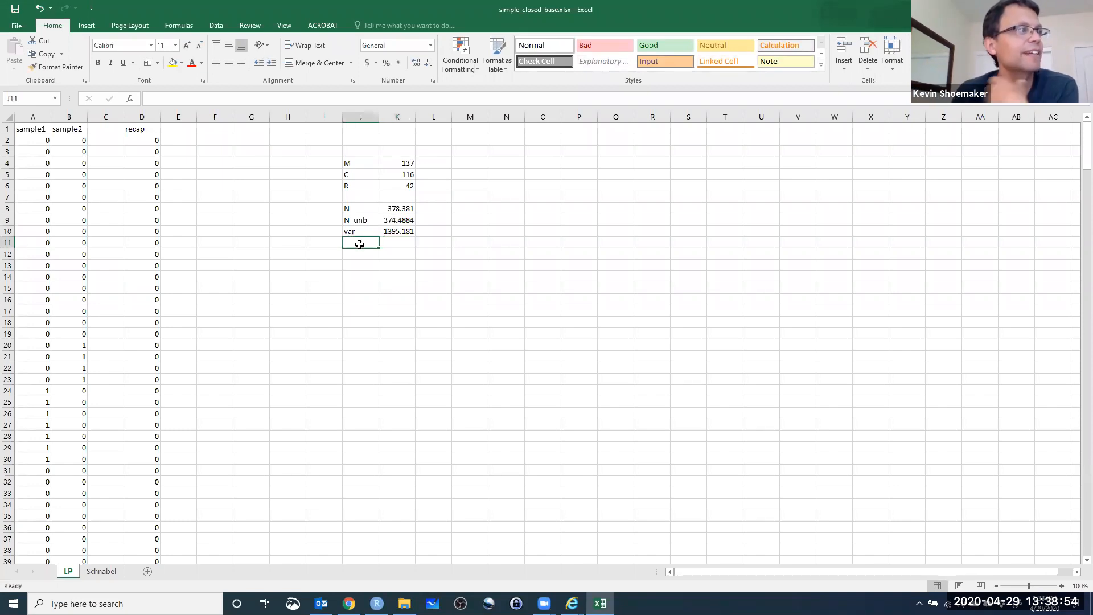
text(se)
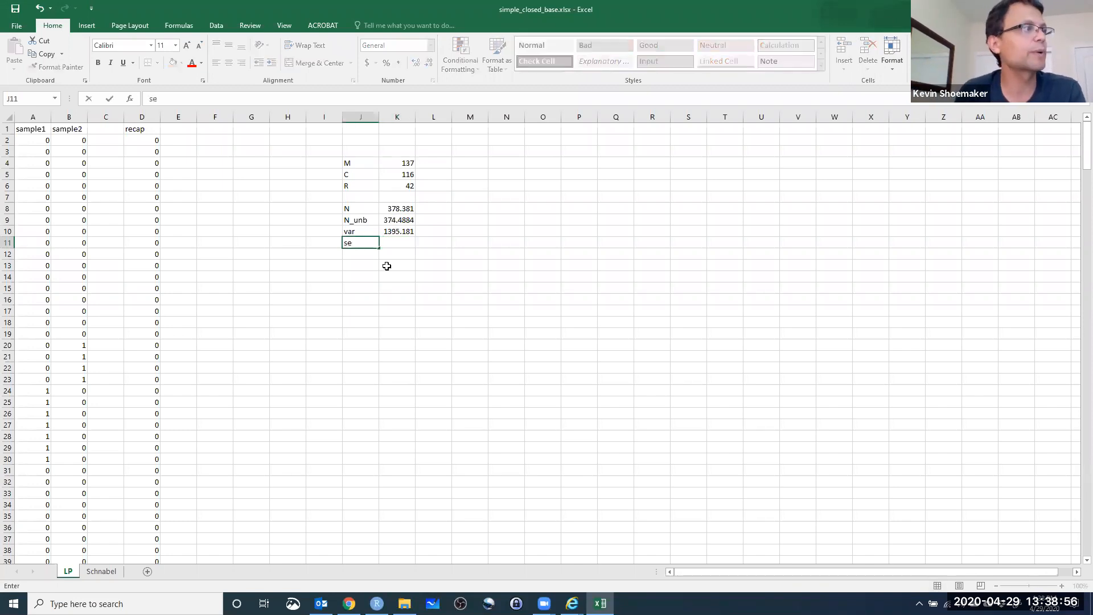
click(400, 234)
click(407, 245)
text(=)
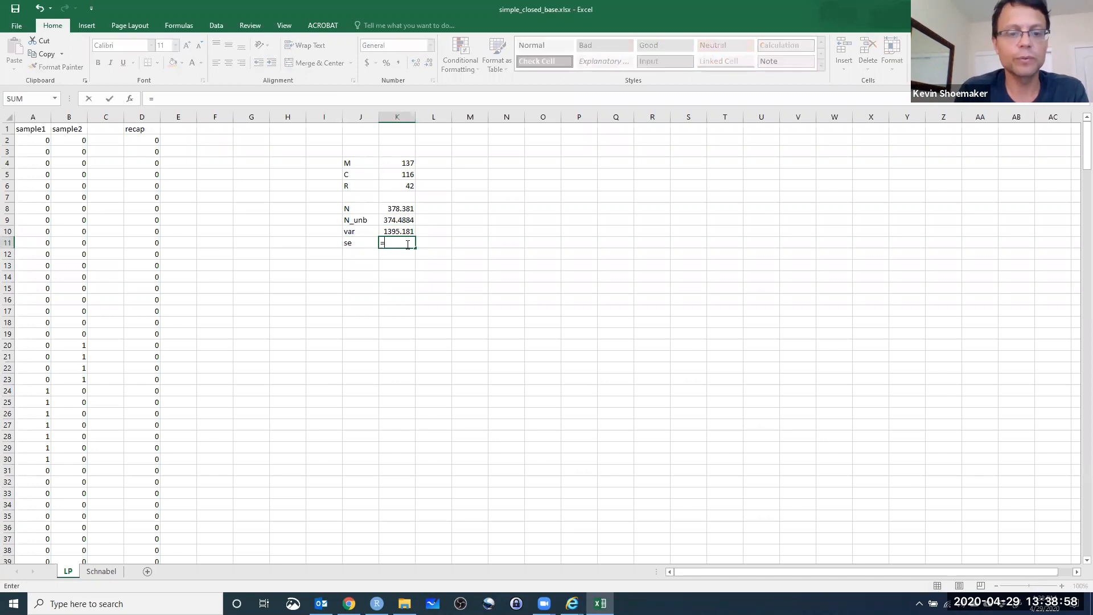
text(sqrt()
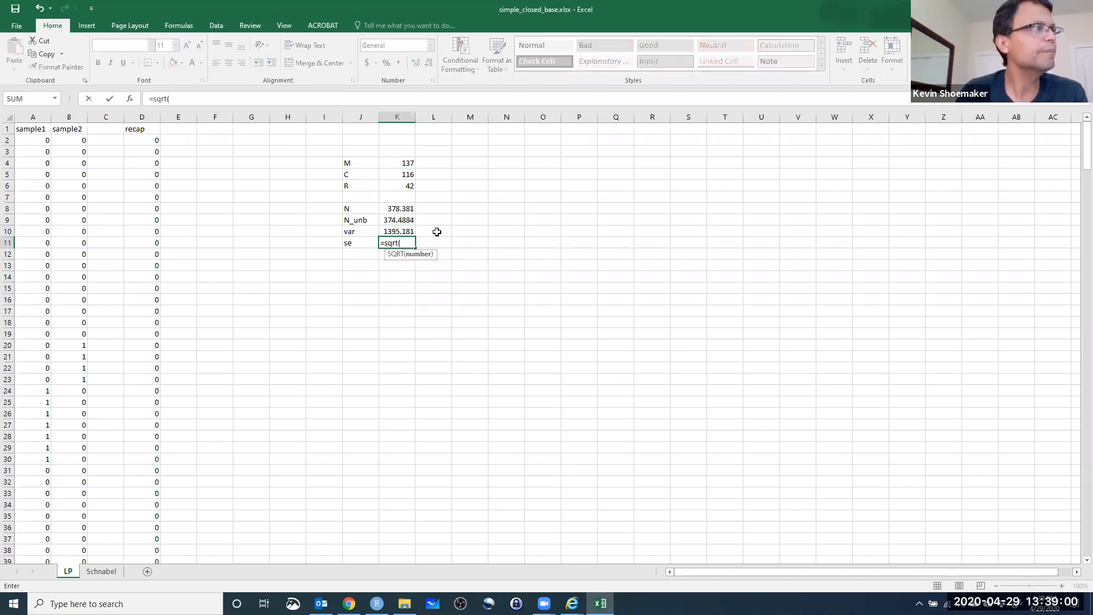
click(397, 232)
text())
key(Return)
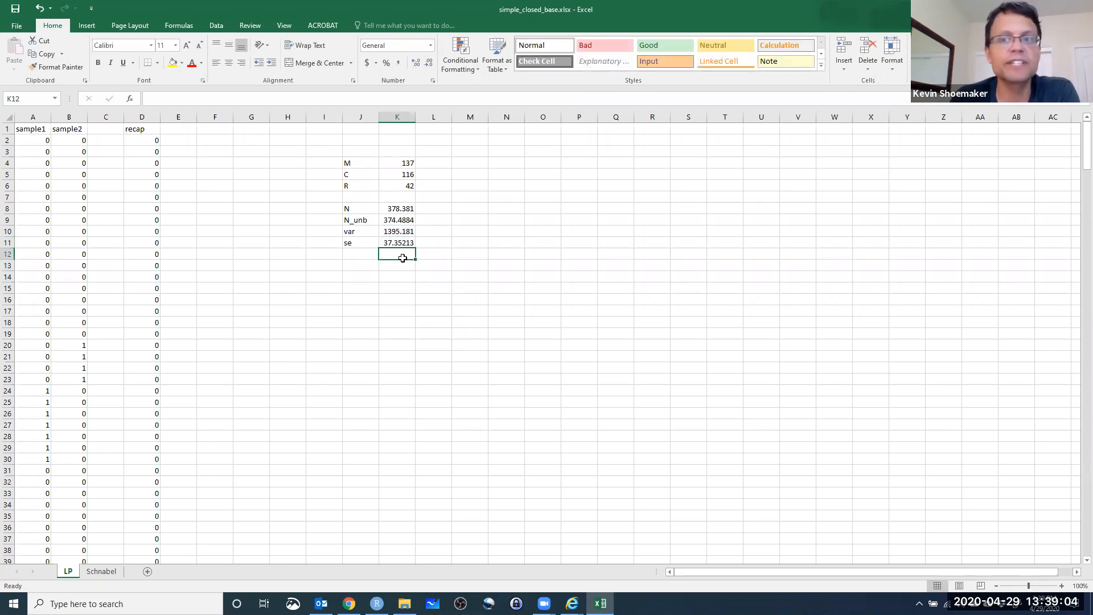
Label J12 as "CI, LB" and calculate the lower confidence bound in K12 as N_unb minus two standard errors, =K9-2*K11.
click(353, 255)
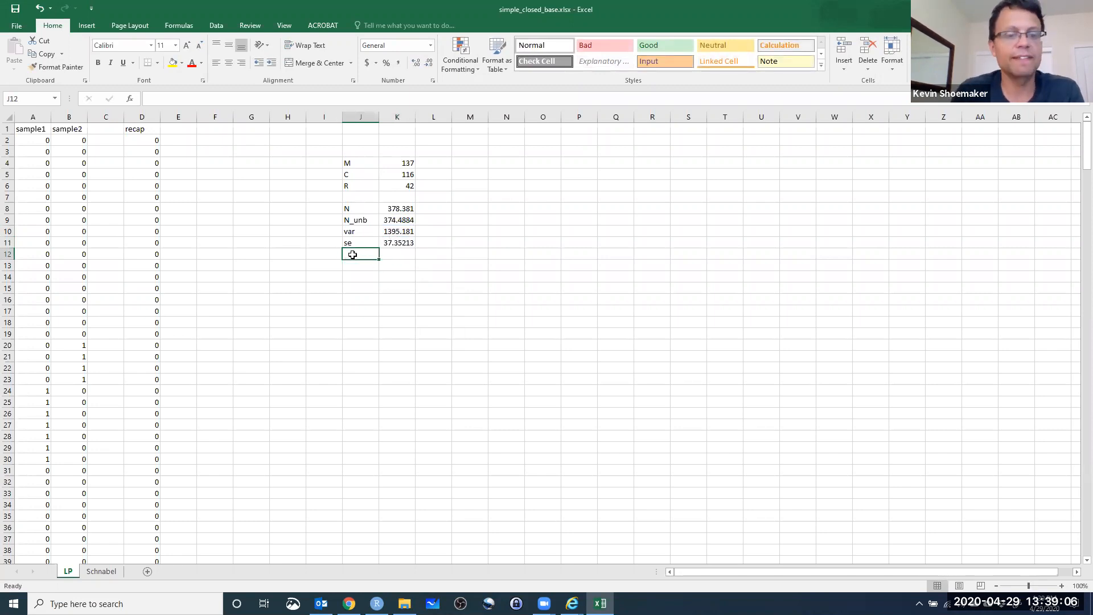
text(C)
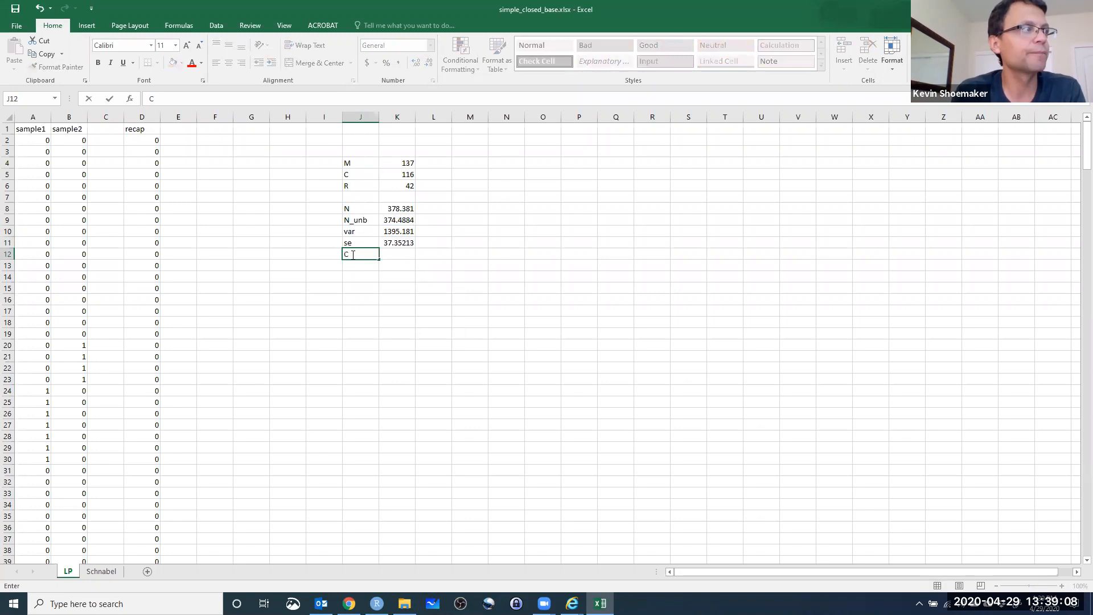
text(I, LB)
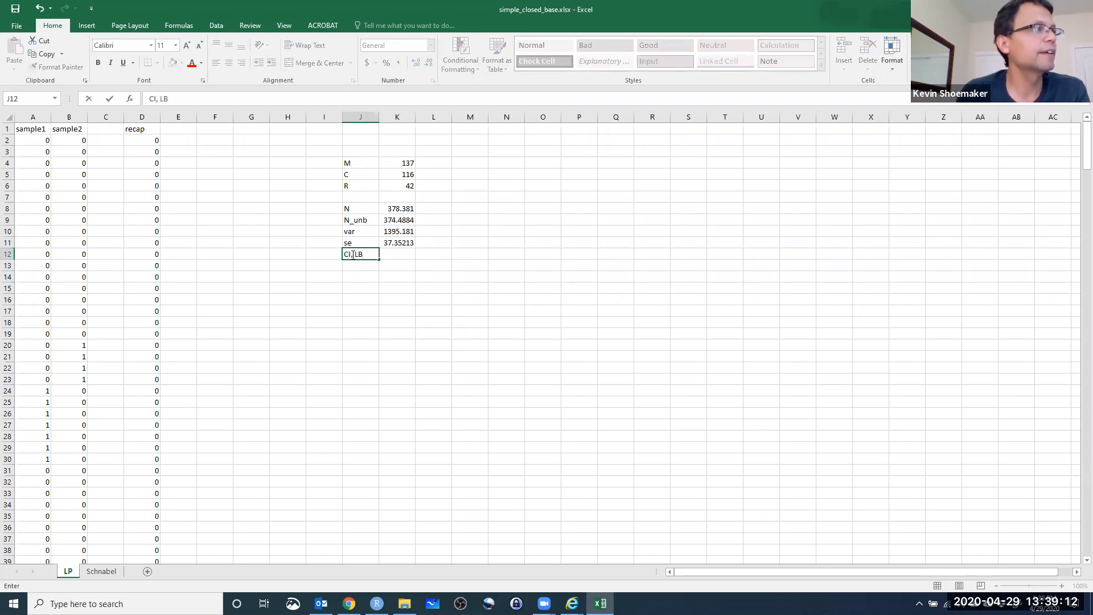
click(394, 253)
text(=)
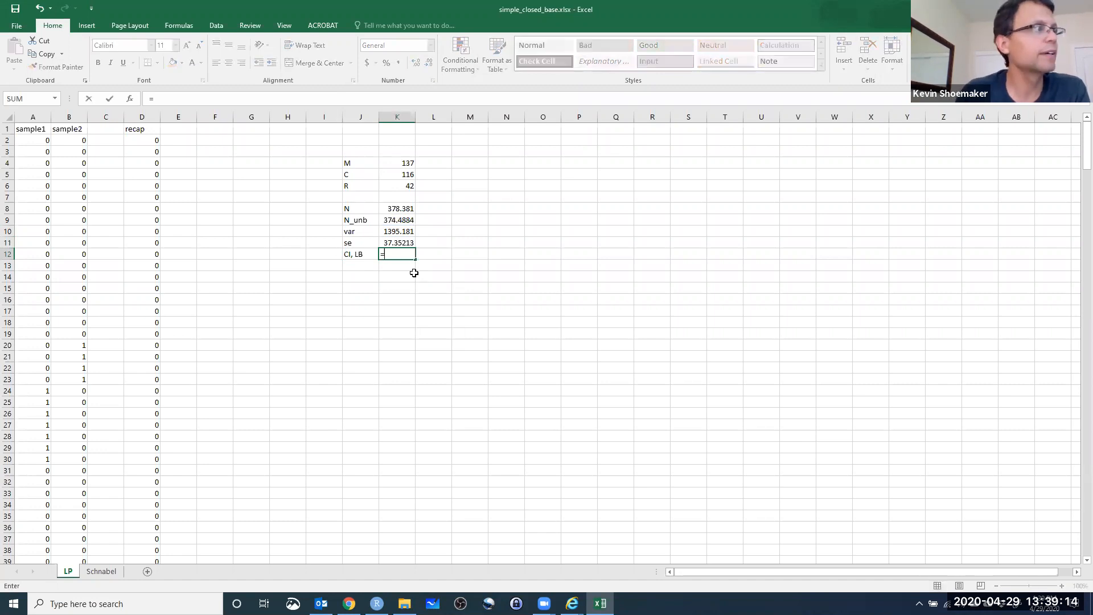
click(398, 223)
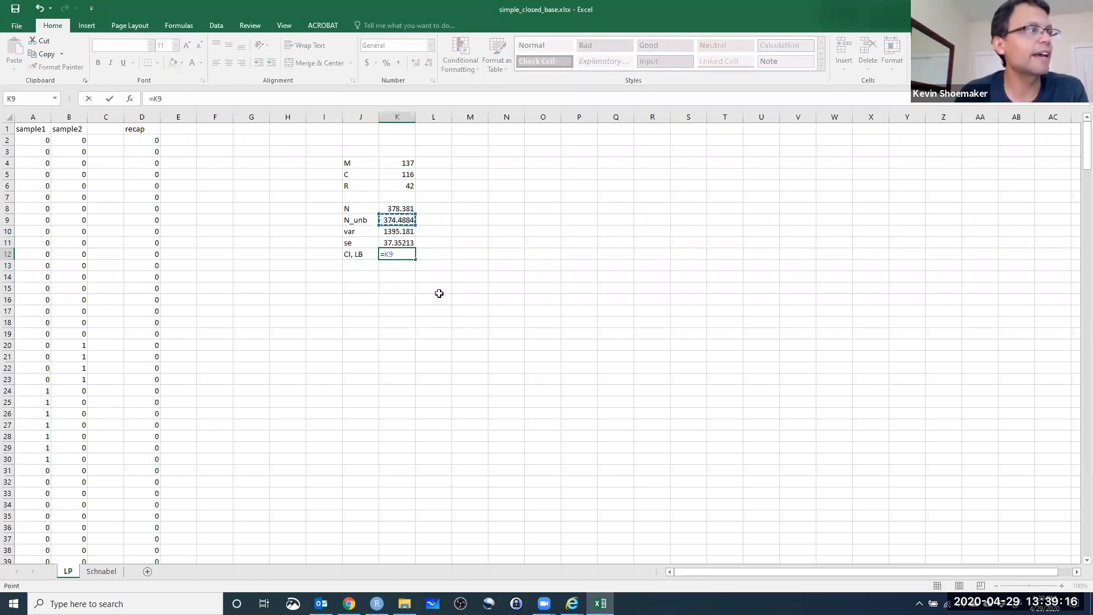
text(-)
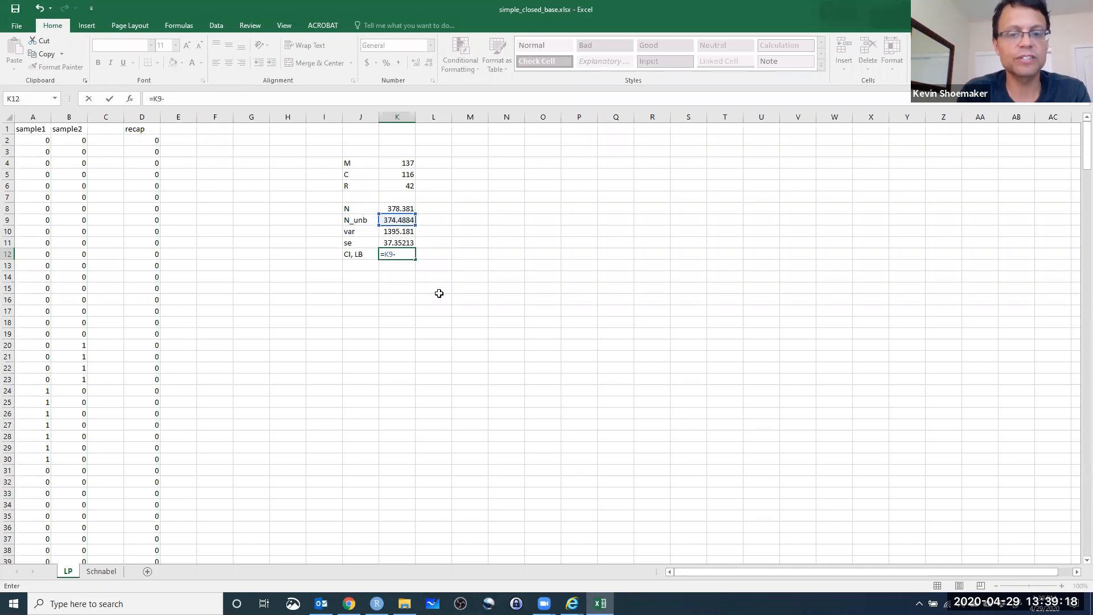
text(2*)
click(387, 243)
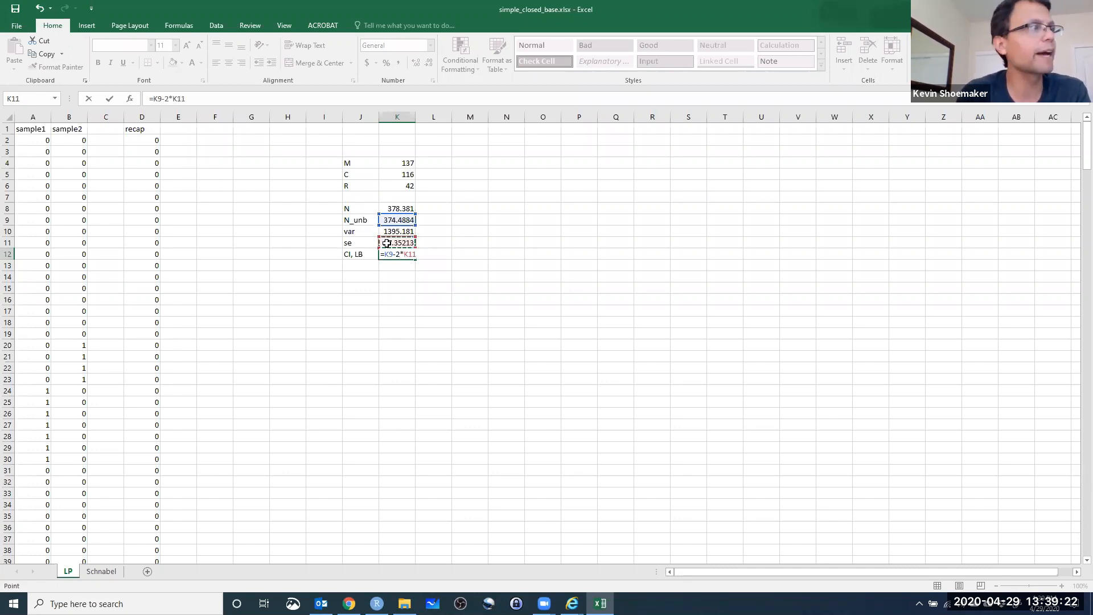
key(Return)
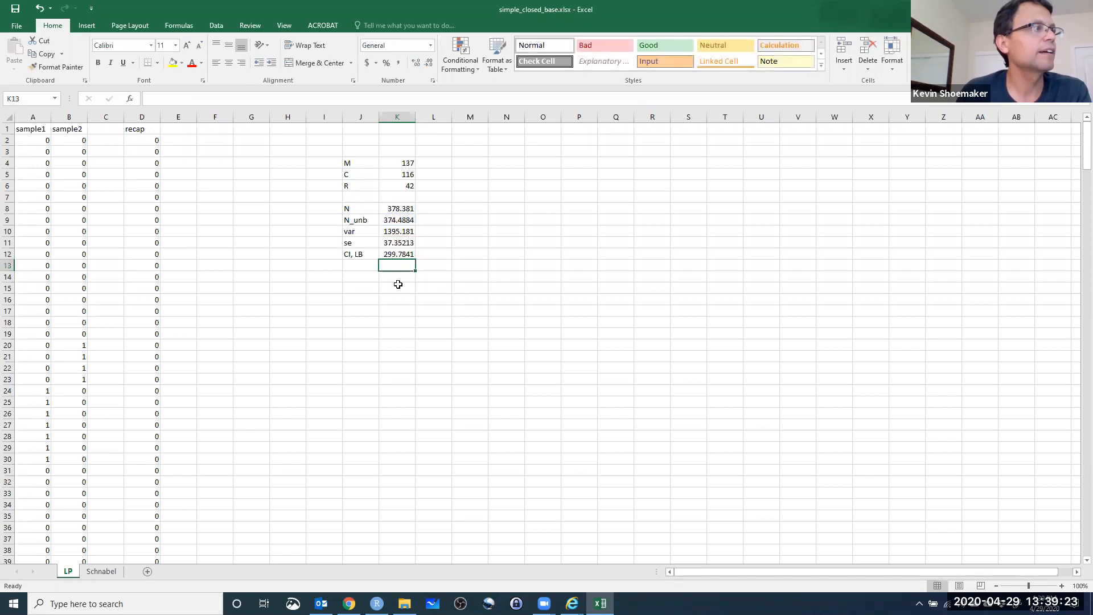
Label J13 as "CI,UB" and calculate the upper confidence bound in K13 as N_unb plus two standard errors, =K9+2*K11.
click(356, 265)
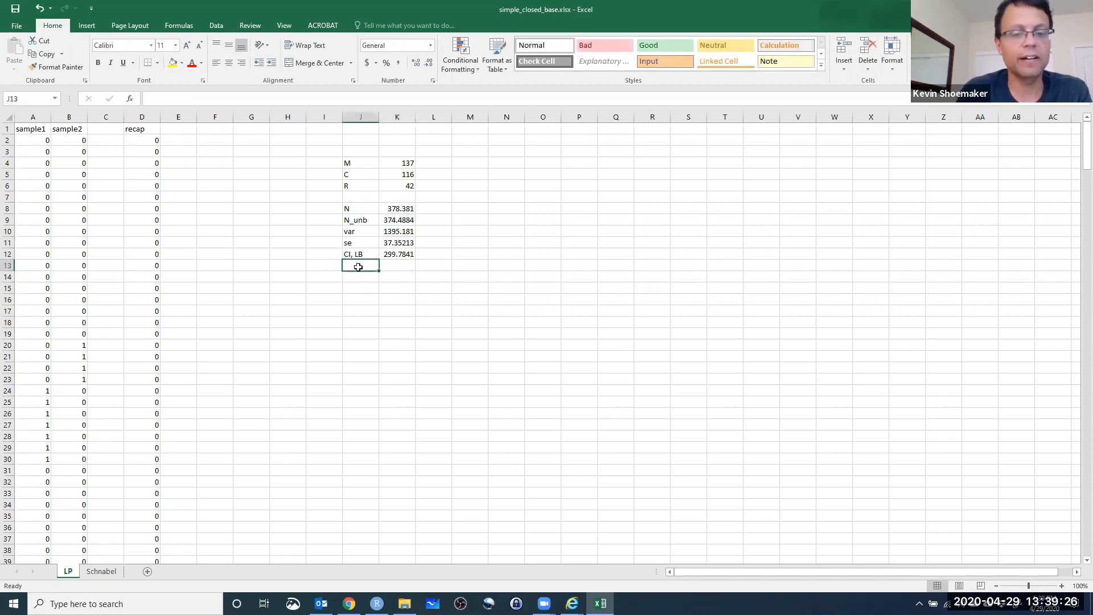
text(CI,UB)
key(Tab)
text(=)
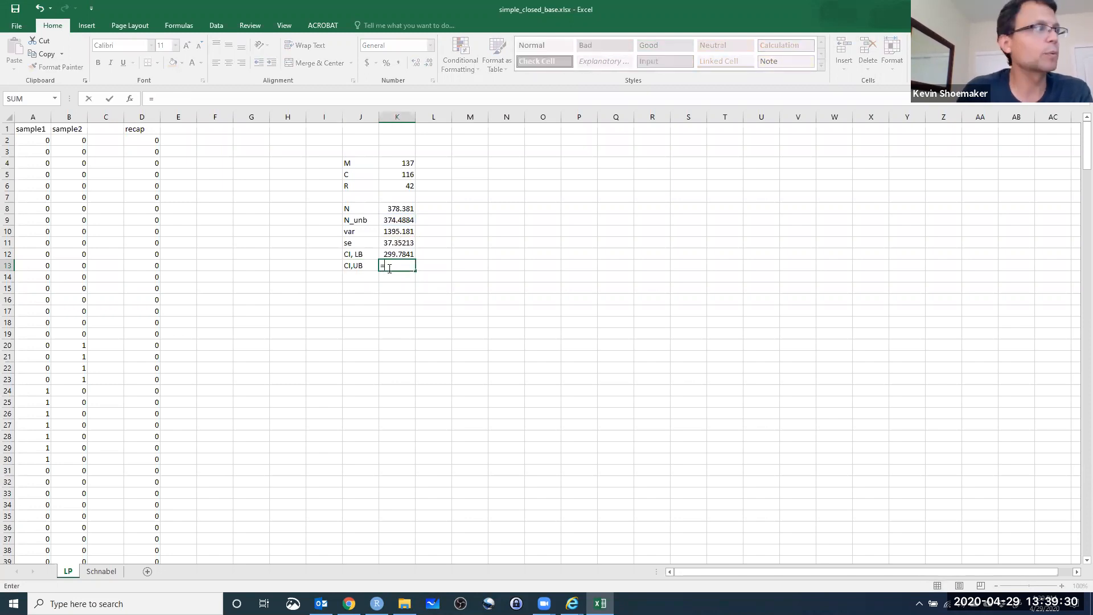
click(396, 222)
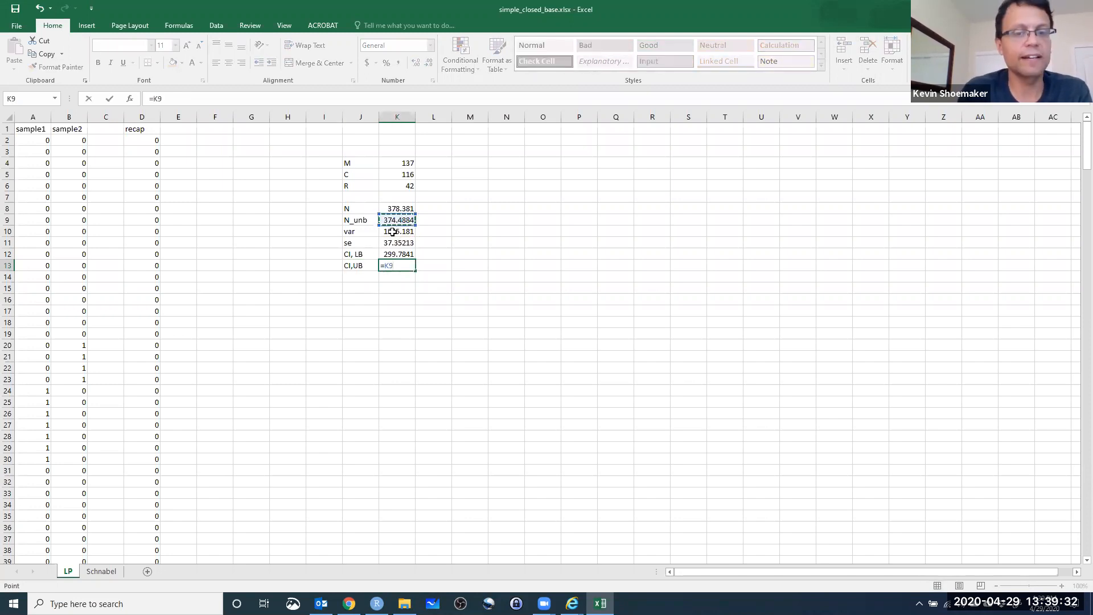
text(+2*)
click(394, 243)
key(Return)
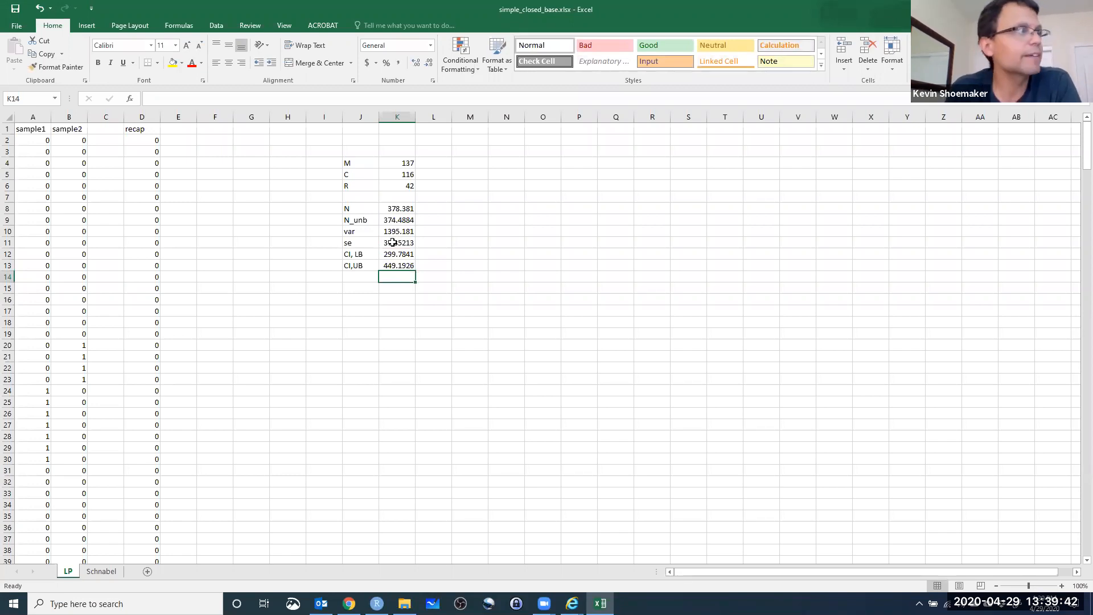
Examine the unbiased abundance estimate in K9 together with its lower and upper confidence bounds in K12 and K13.
click(391, 222)
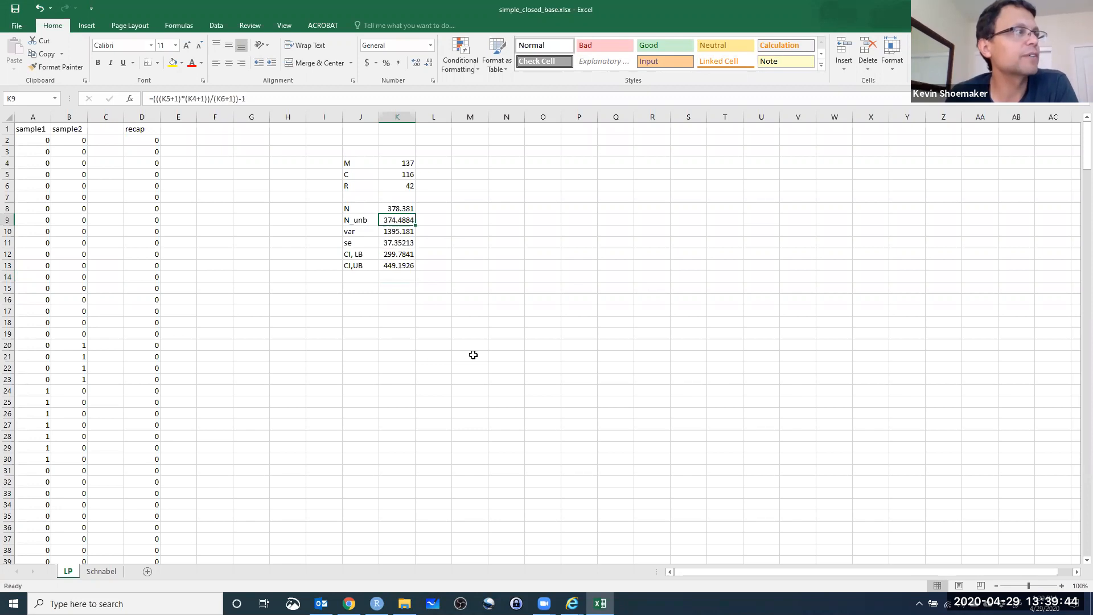
click(388, 257)
click(388, 267)
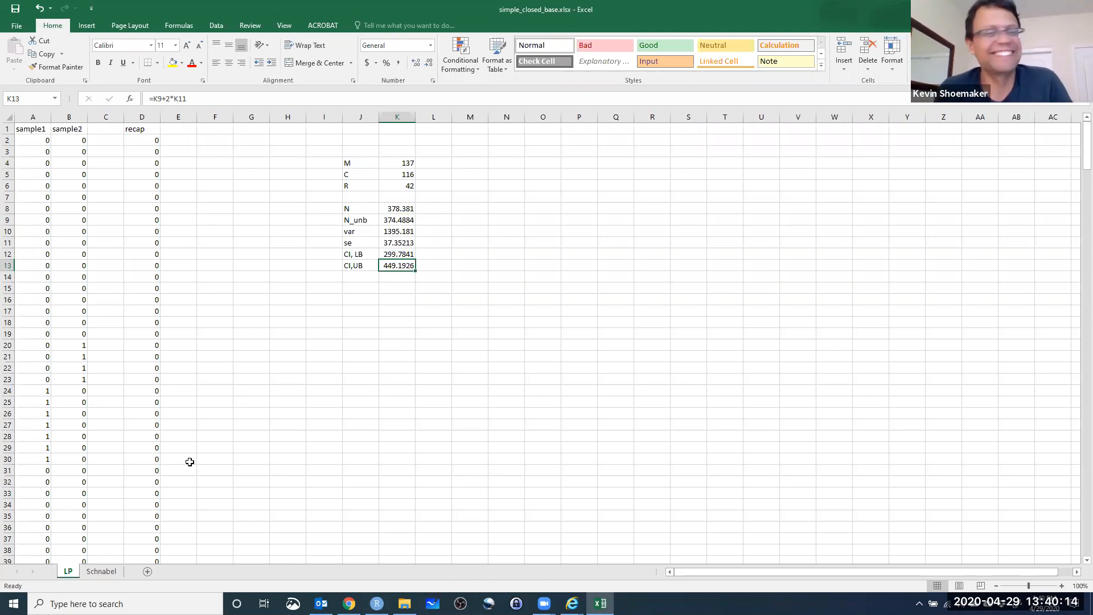
click(366, 310)
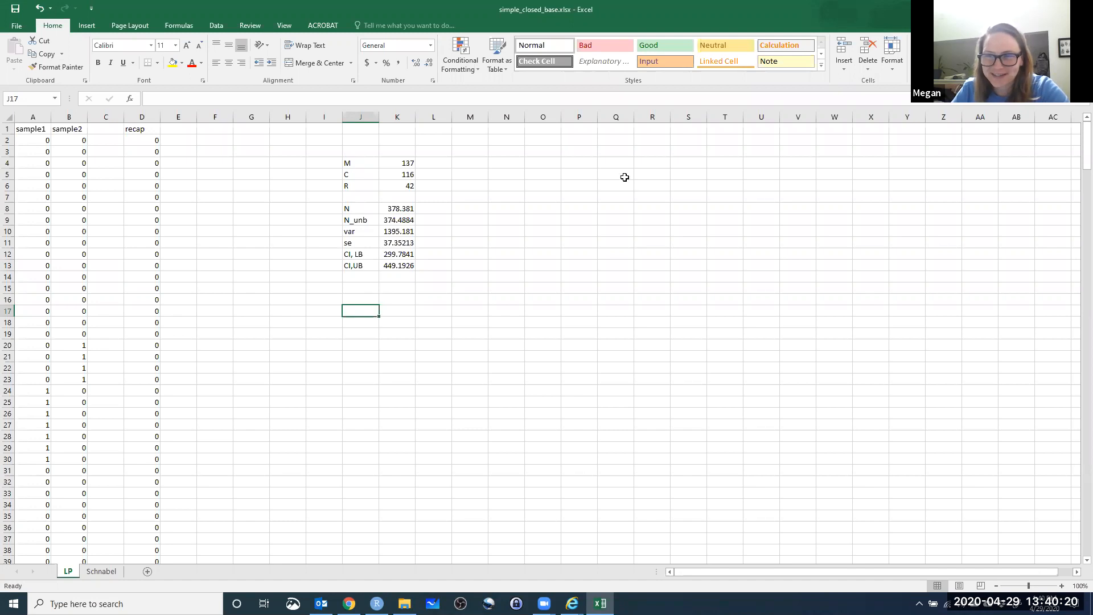
click(465, 245)
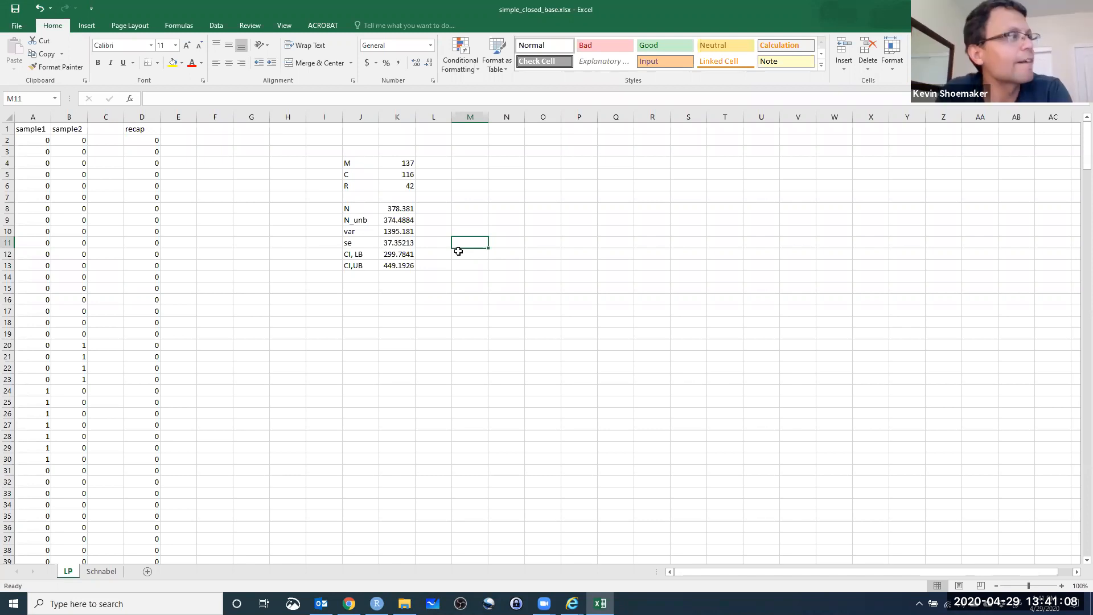
click(406, 263)
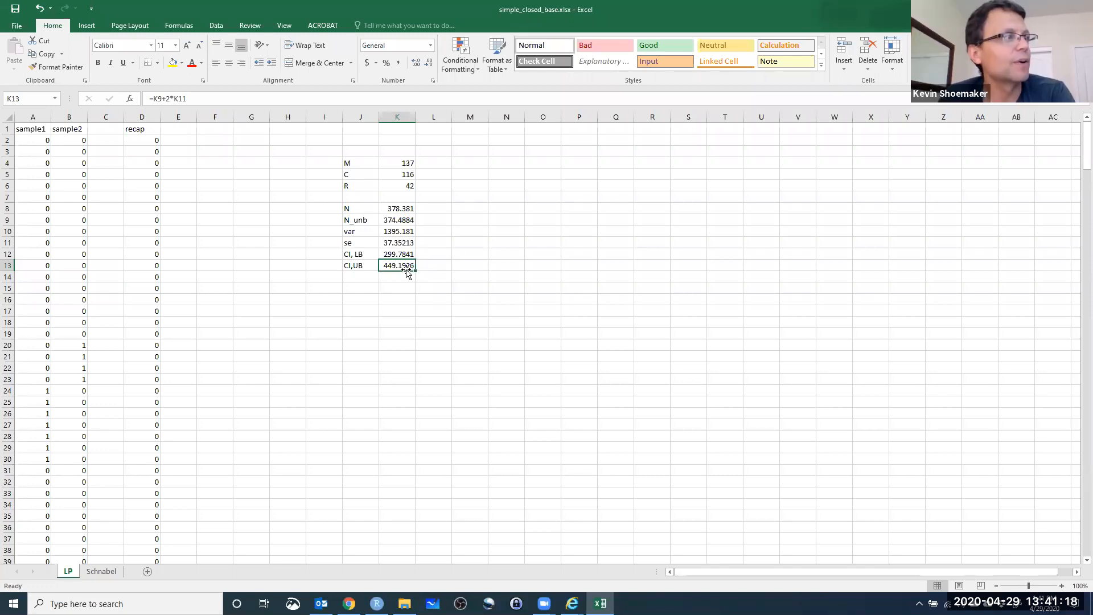
click(409, 256)
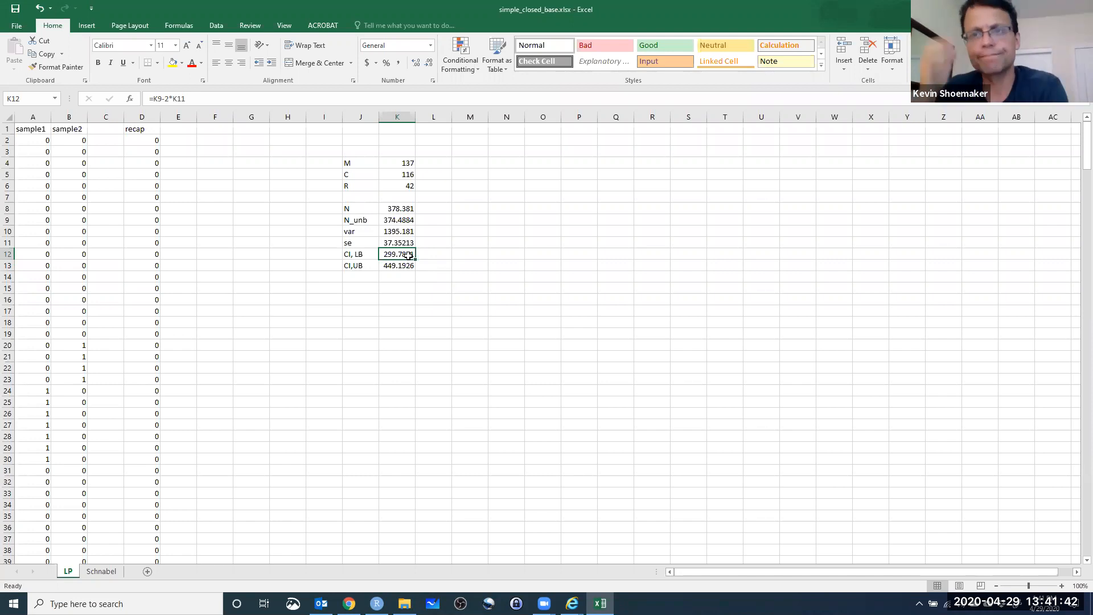
click(365, 296)
click(383, 319)
drag(388, 253, 393, 275)
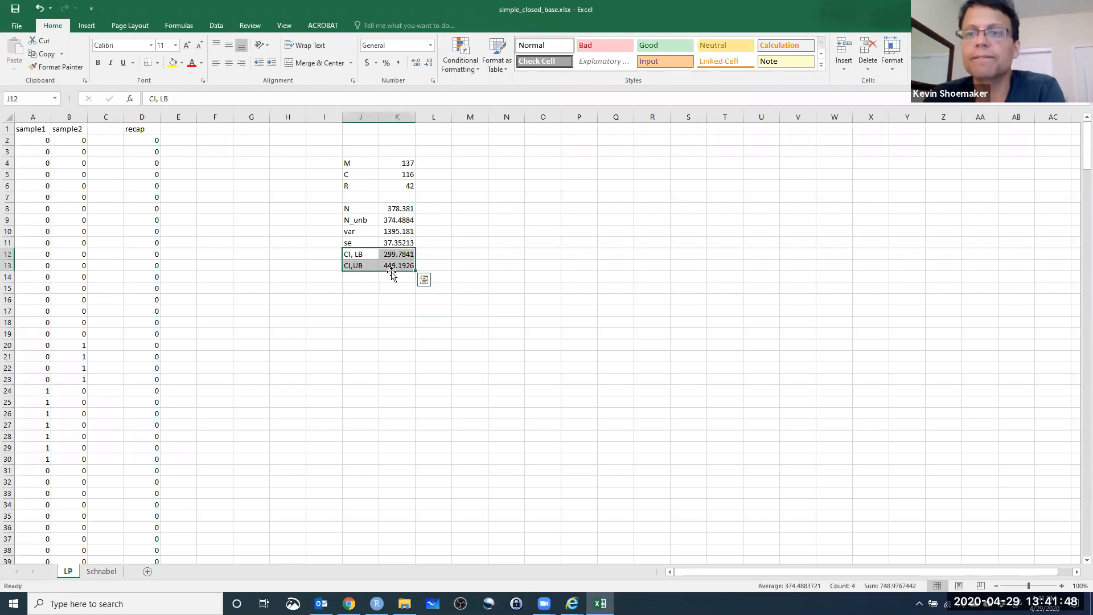
click(365, 297)
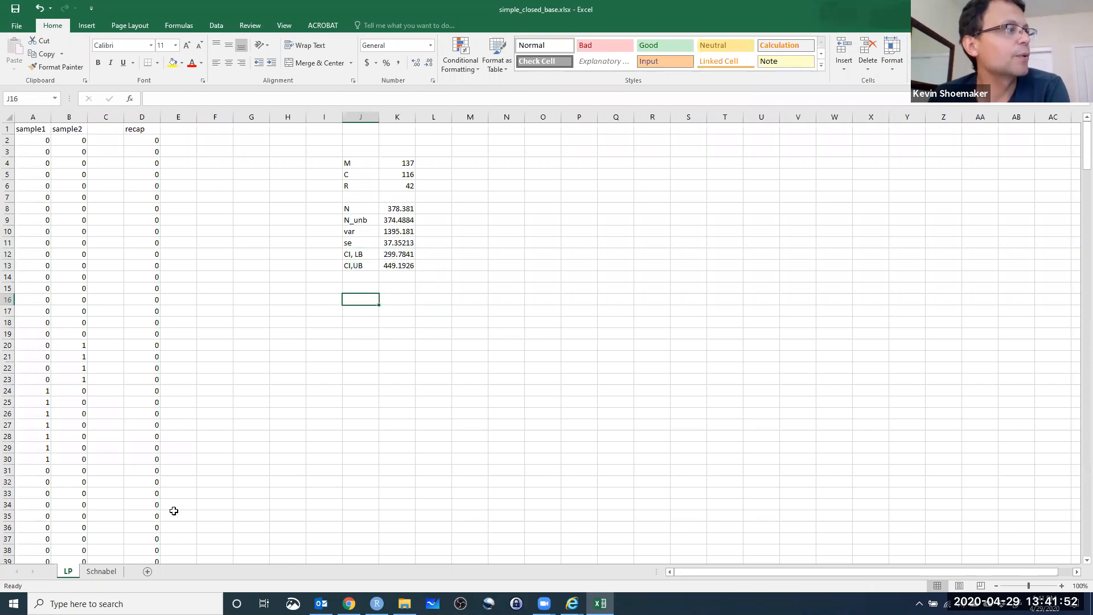
On the Schnabel sheet, copy the sample1 to sample6 headers from A1:F1 into H1:M1.
click(103, 572)
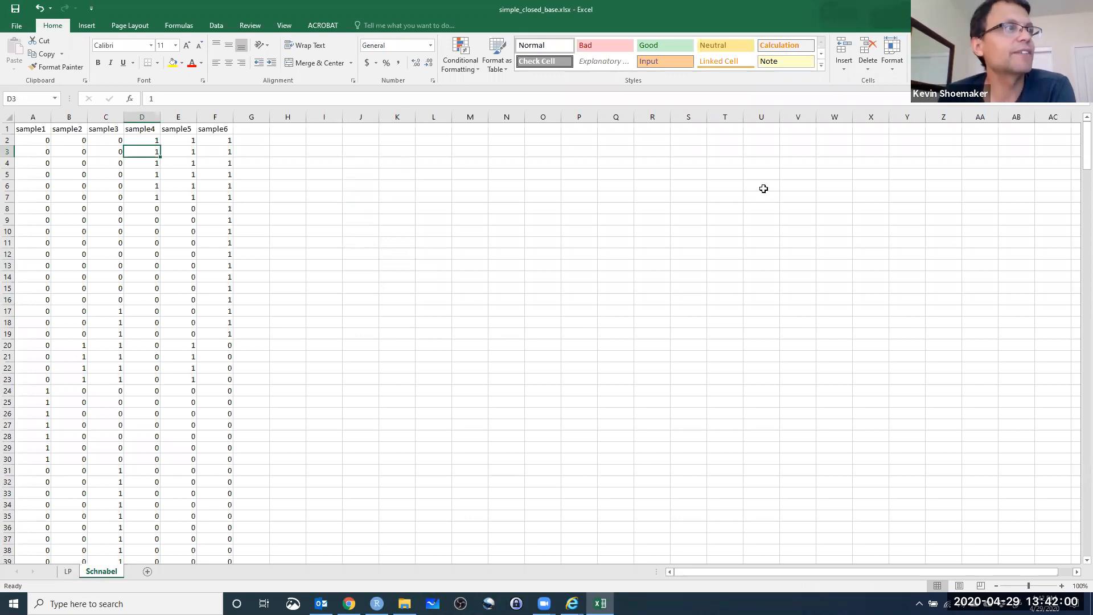
click(735, 155)
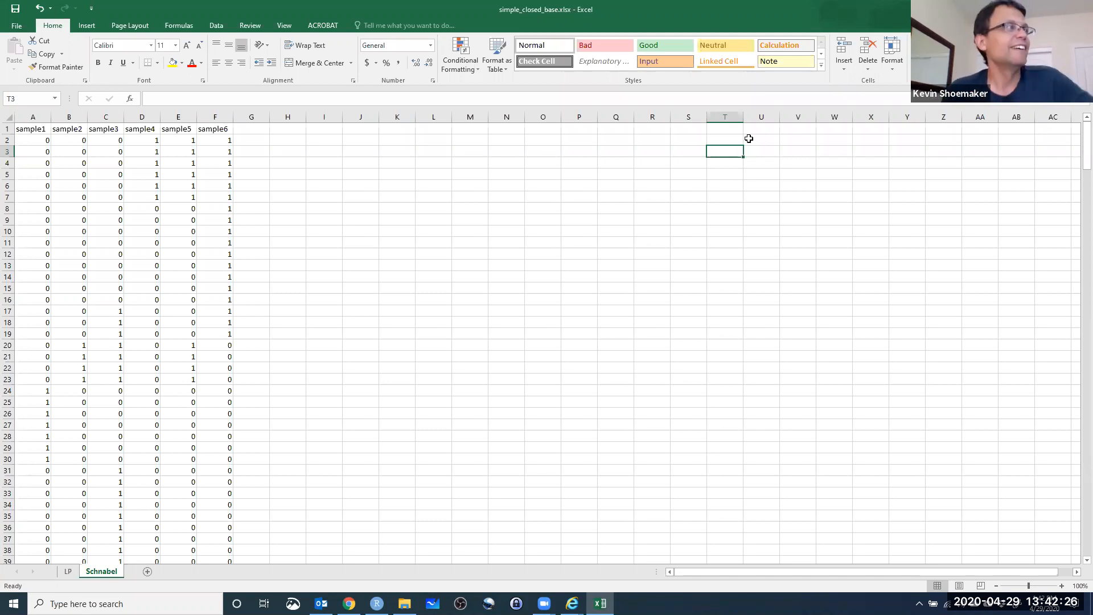
click(294, 130)
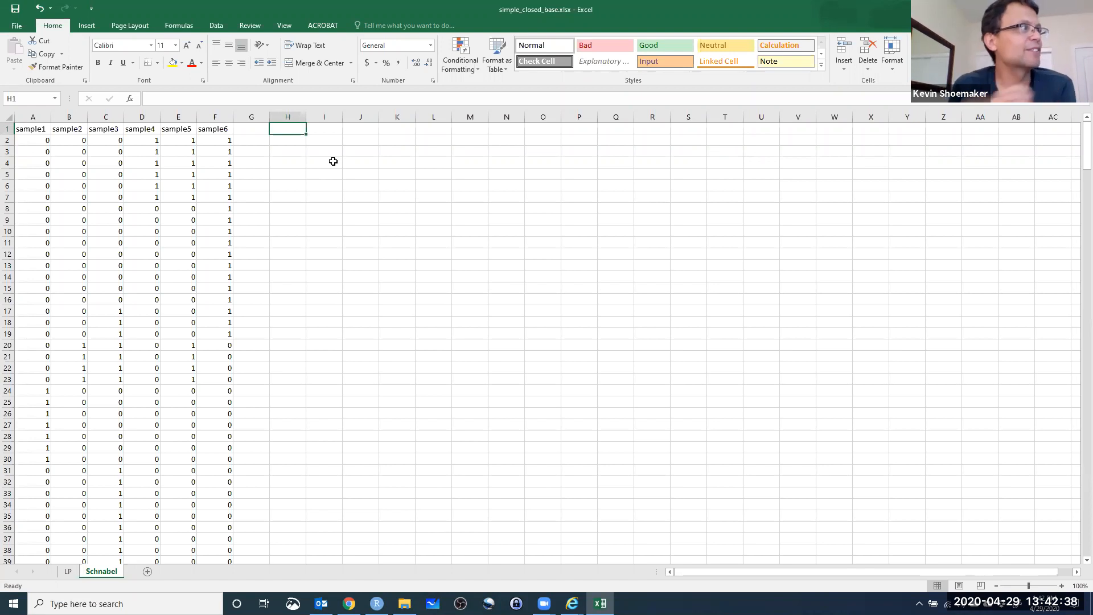
drag(28, 129, 206, 128)
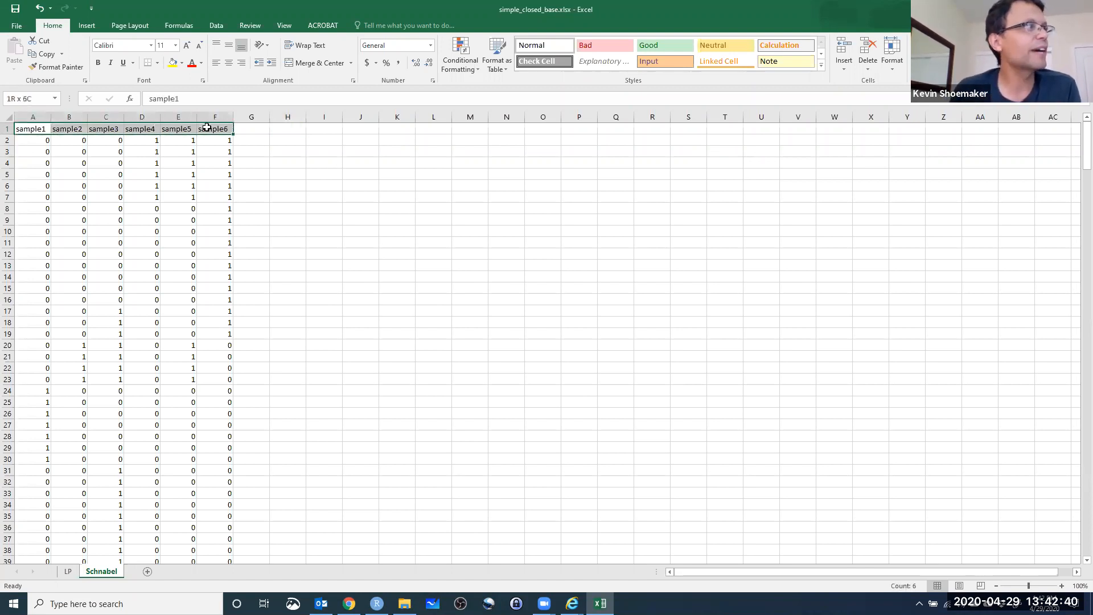
key(ctrl+c)
click(286, 129)
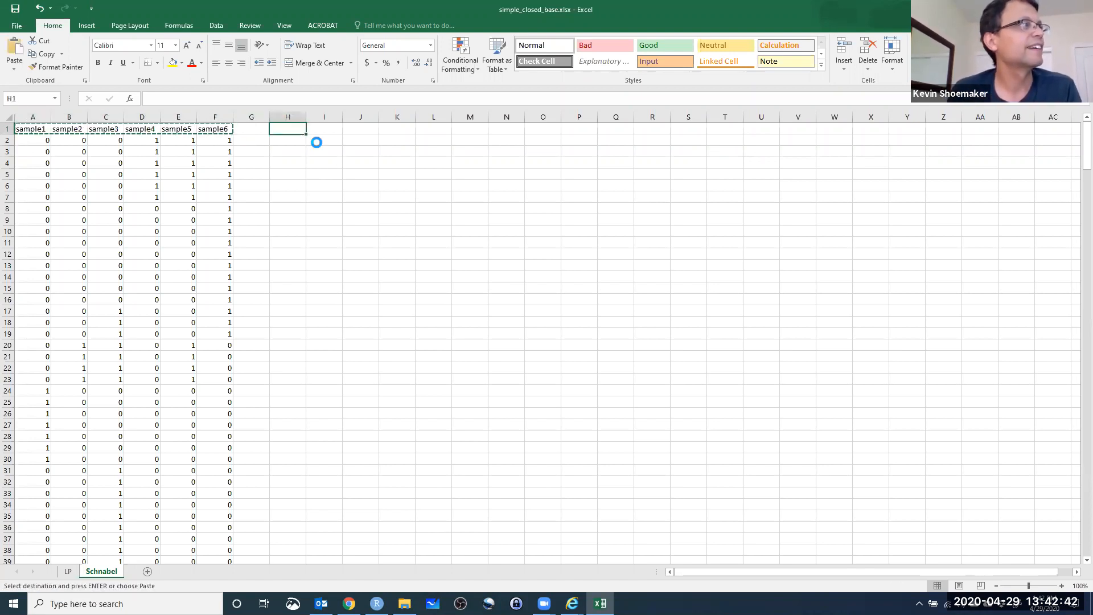
key(ctrl+v)
Widen columns H through M equally on the Schnabel sheet.
drag(288, 117, 476, 116)
drag(343, 116, 356, 117)
click(267, 161)
click(363, 208)
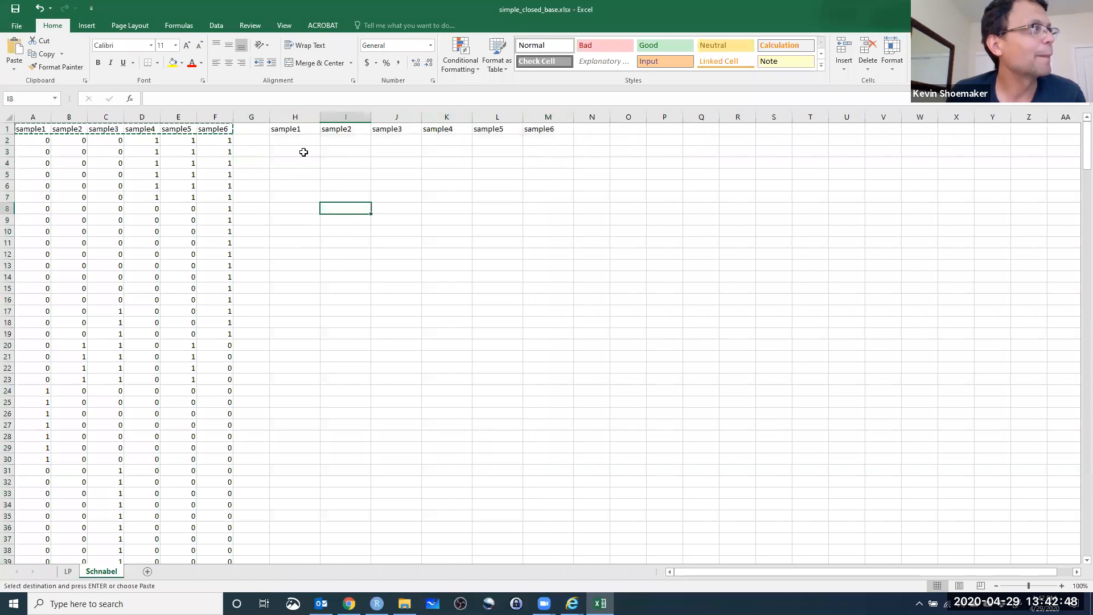
Copy all sample1 capture values from A2:A340 into the new sample1 column starting at H2.
click(296, 141)
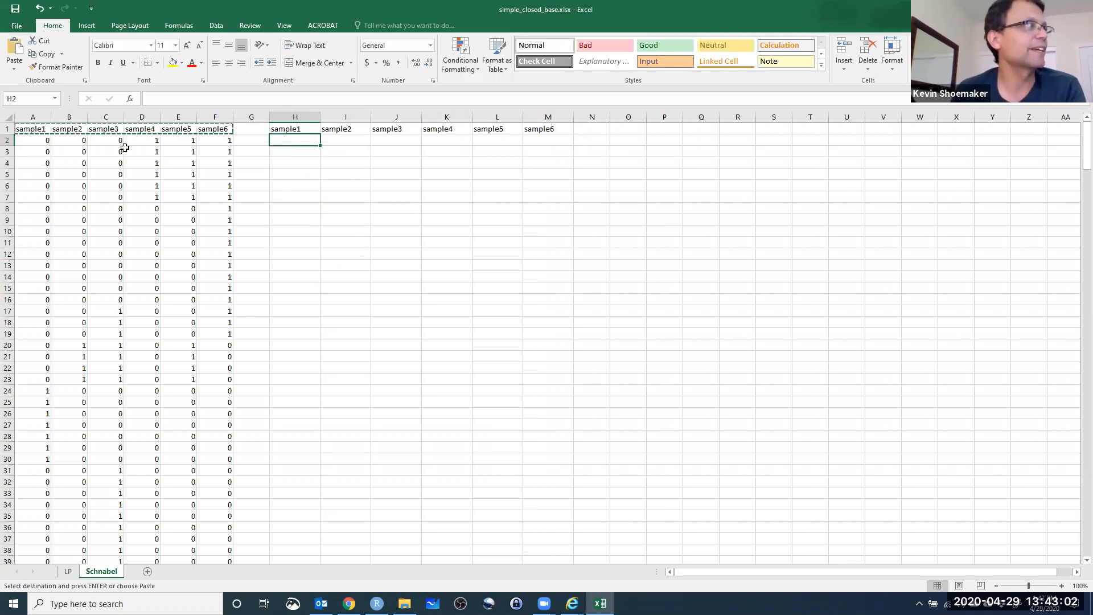
click(42, 139)
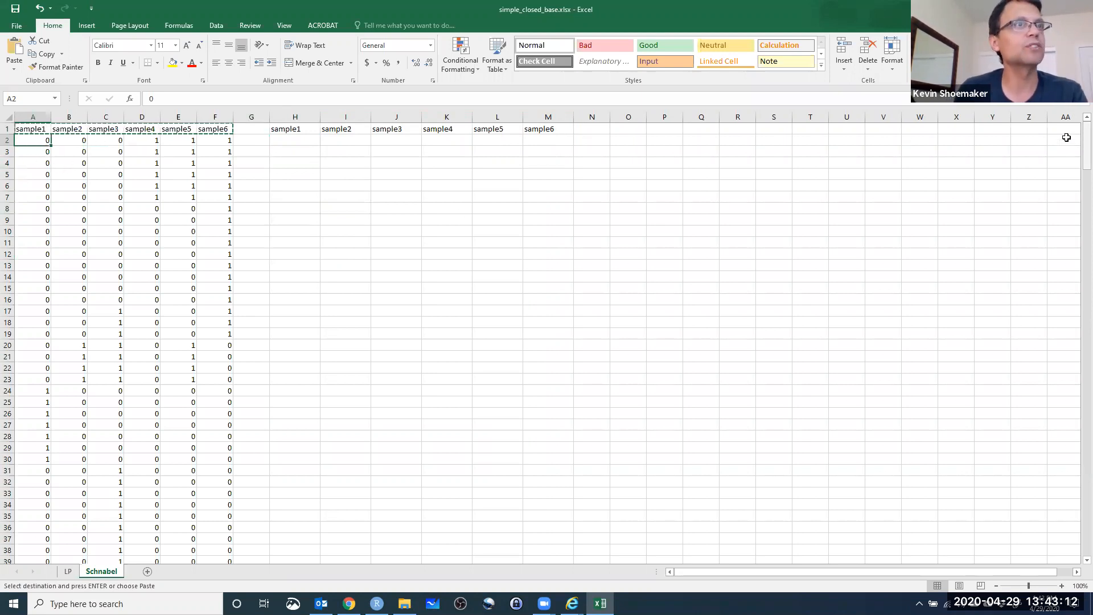
drag(1086, 145, 1077, 532)
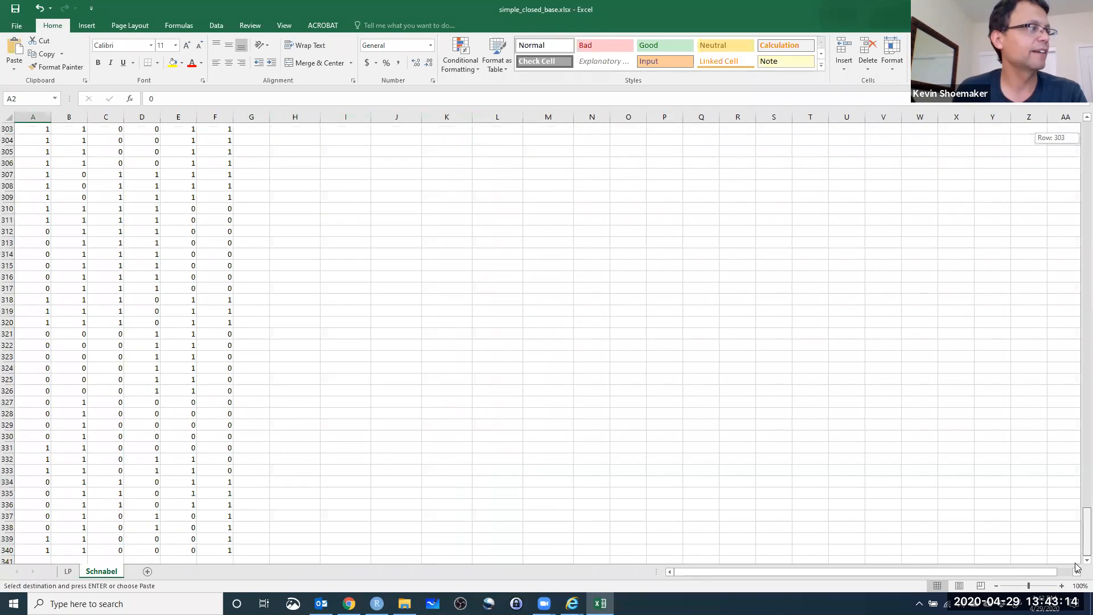
shift+click(27, 548)
key(ctrl+c)
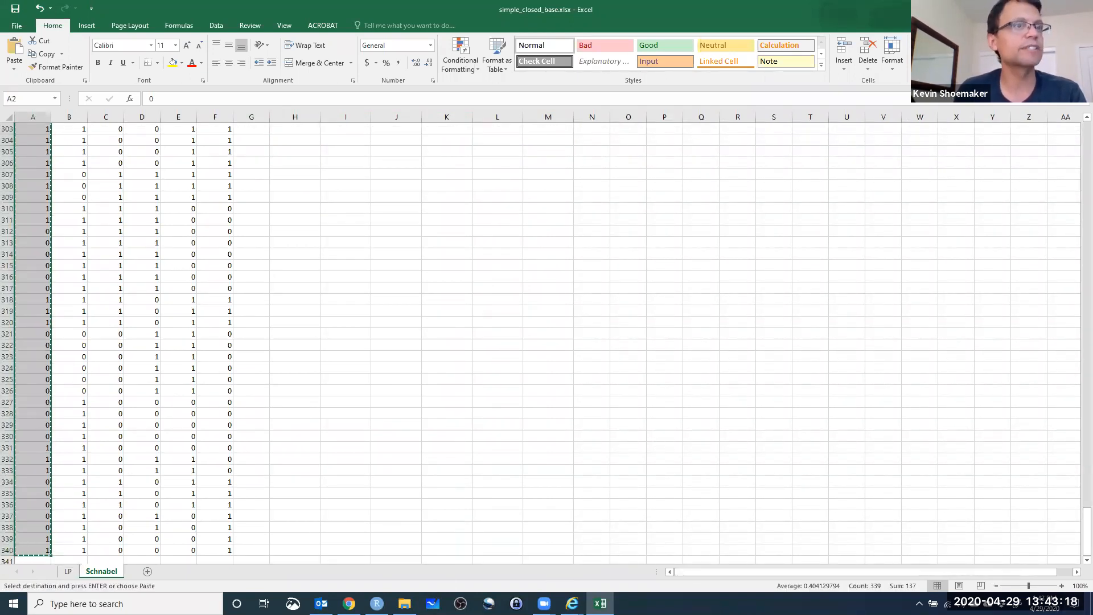
drag(1076, 519, 1077, 140)
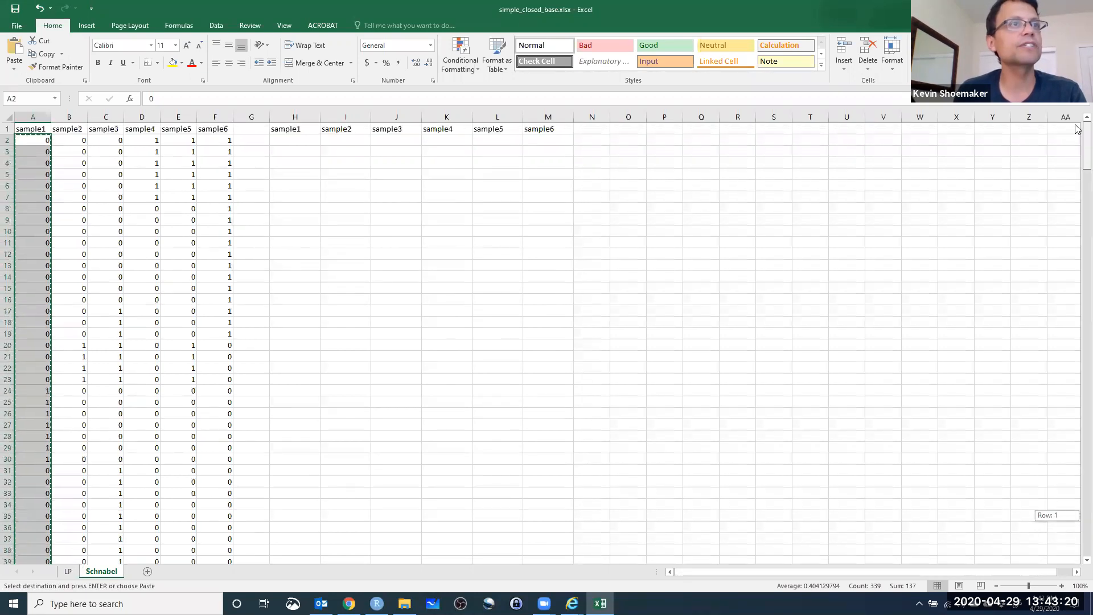
click(299, 142)
key(ctrl+v)
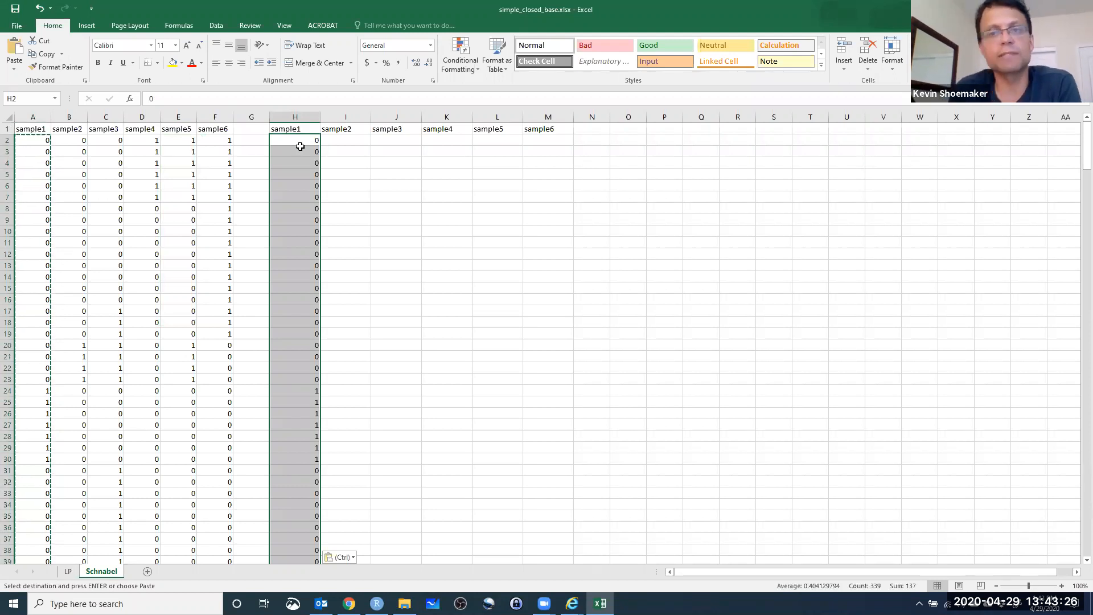
Compare the sample1 and sample2 capture values in row 20 to work out what the new sample2 column in I2 needs.
click(338, 143)
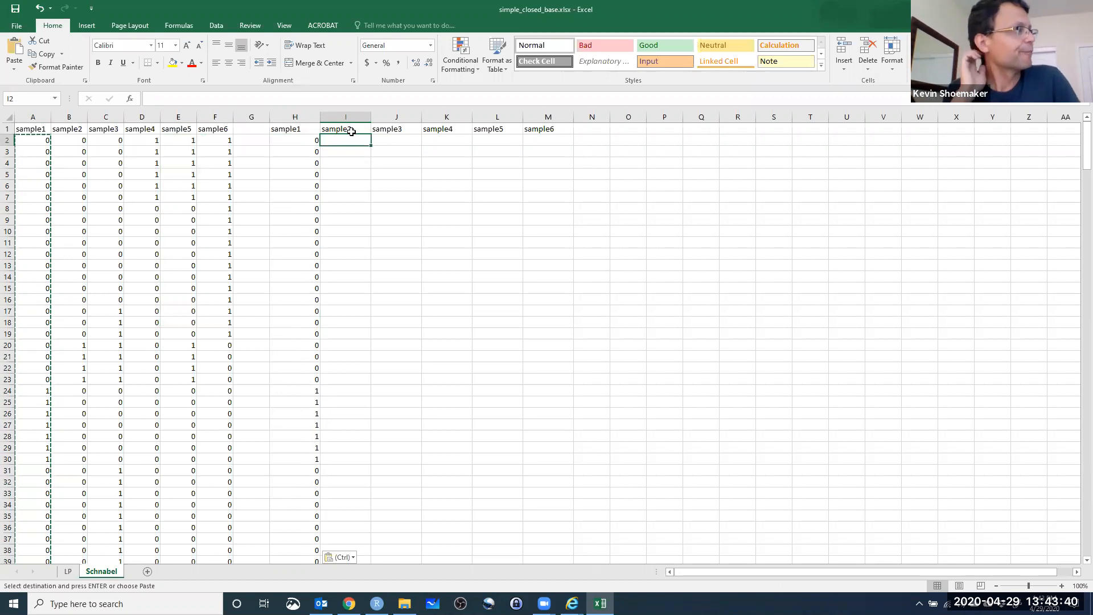
click(69, 345)
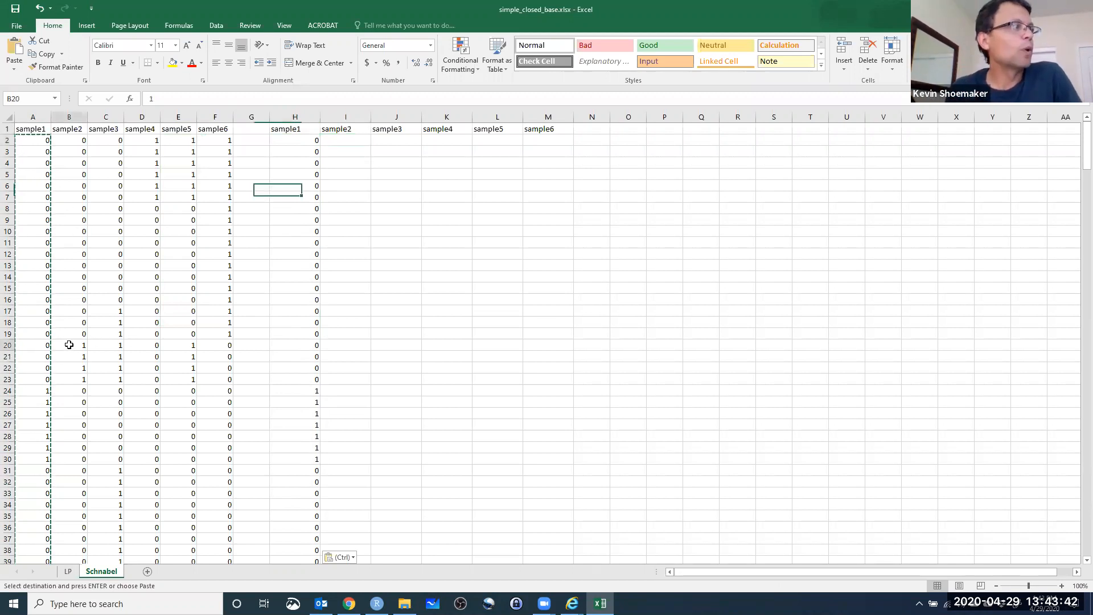
click(39, 347)
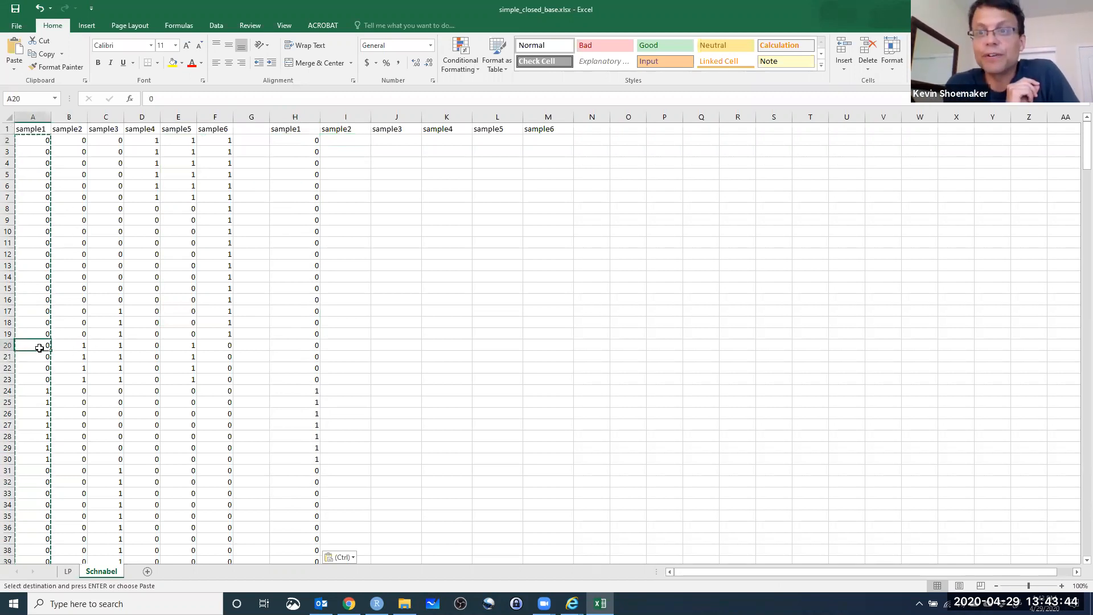
Enter the formula =B2-A2 in I2 of the new sample2 column, subtracting sample1 captures from sample2 captures.
click(70, 345)
click(41, 347)
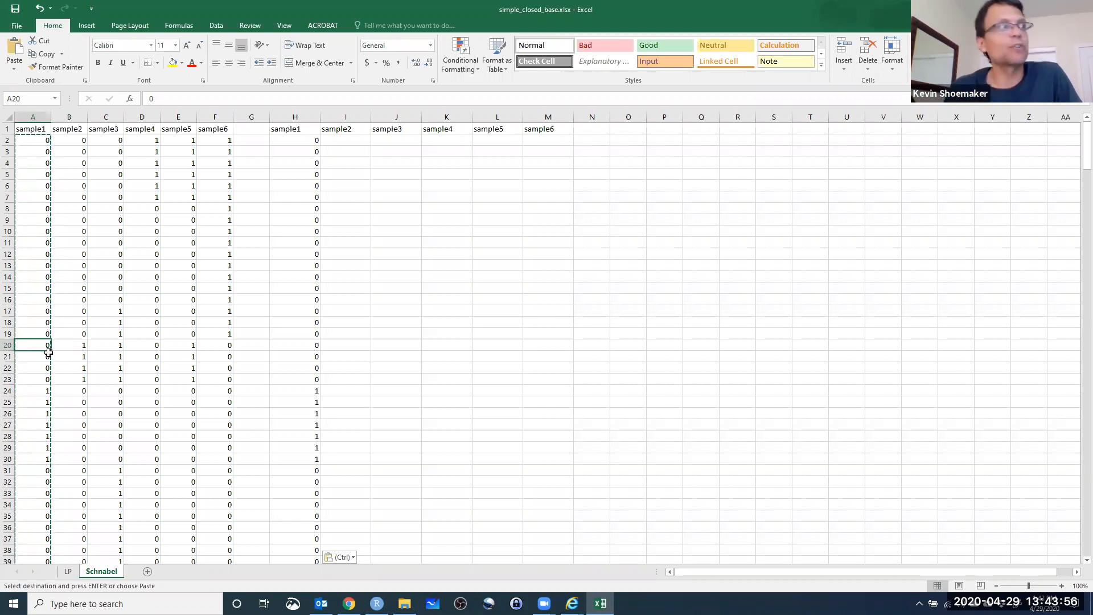
click(356, 142)
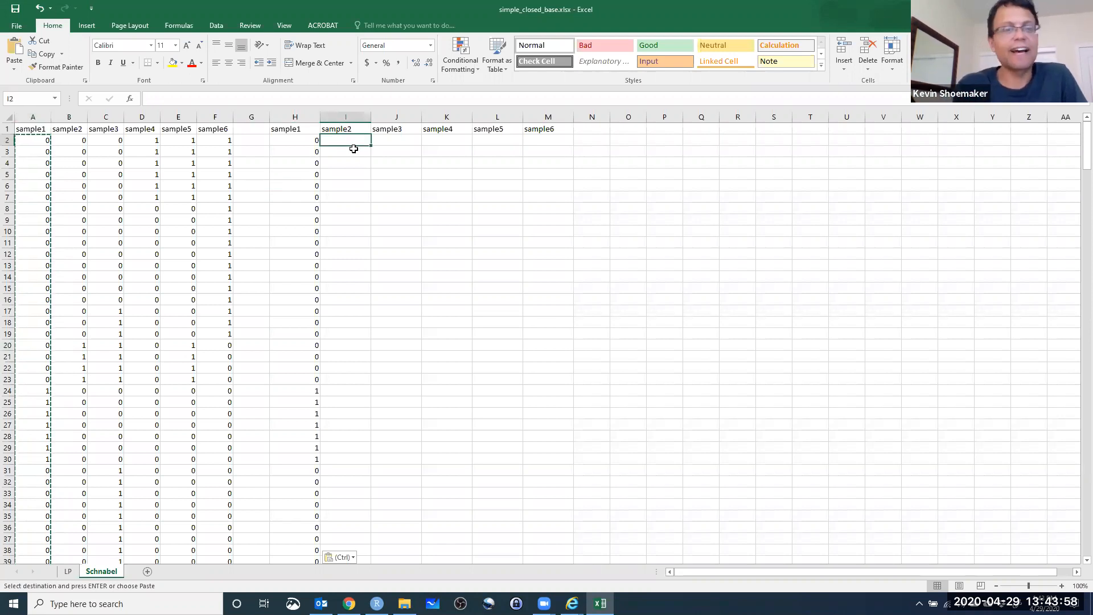
text(=)
click(65, 142)
text(-)
click(28, 139)
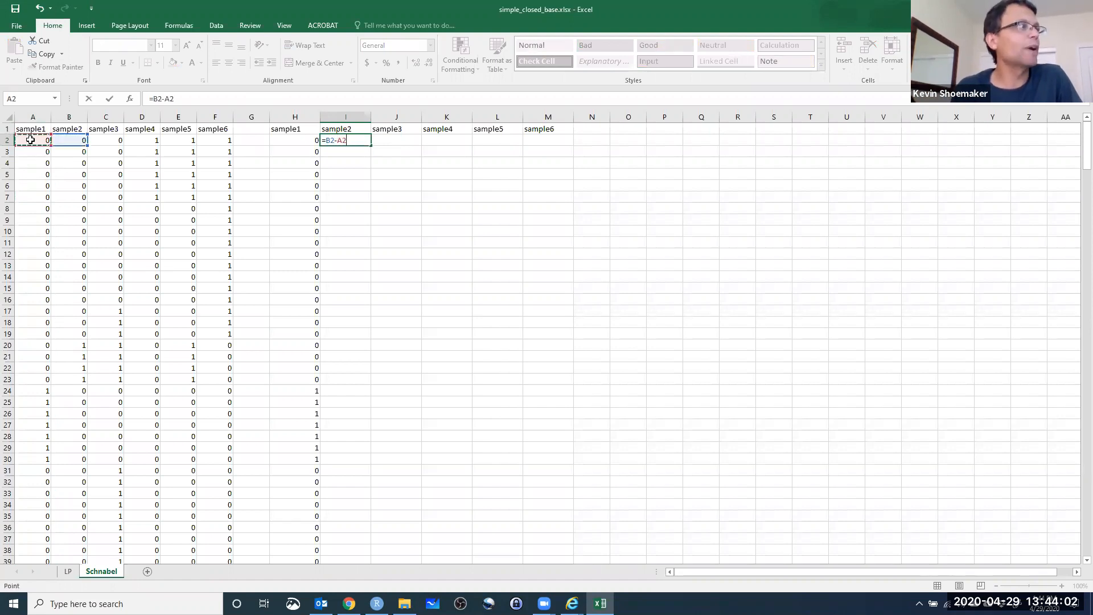
key(Return)
Wrap the I2 formula in MAX so negative differences become zero, making it =MAX(0,B2-A2).
click(343, 141)
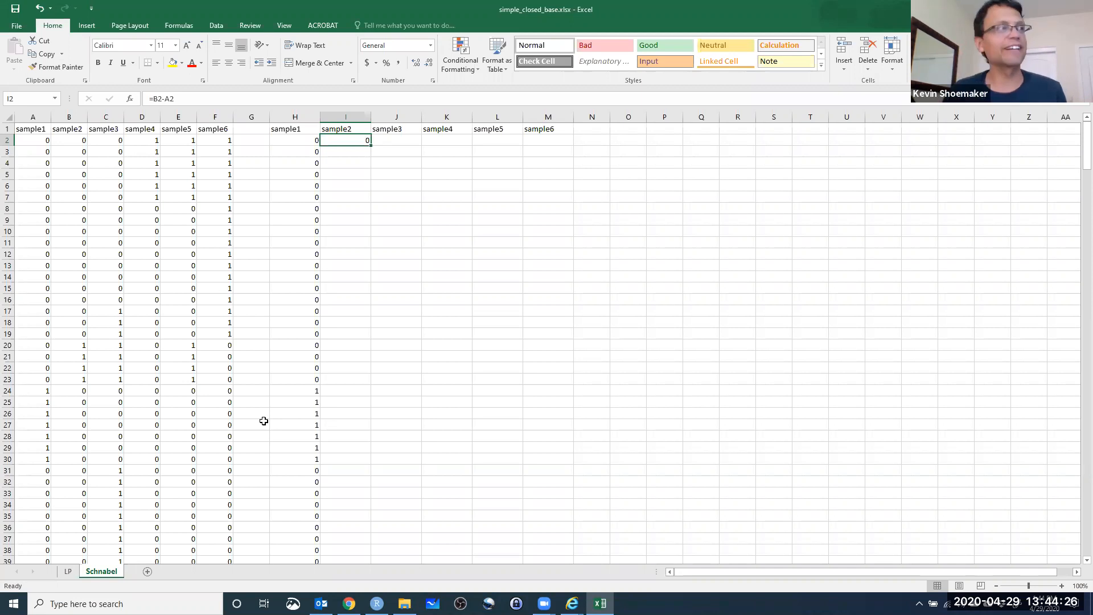
key(F2)
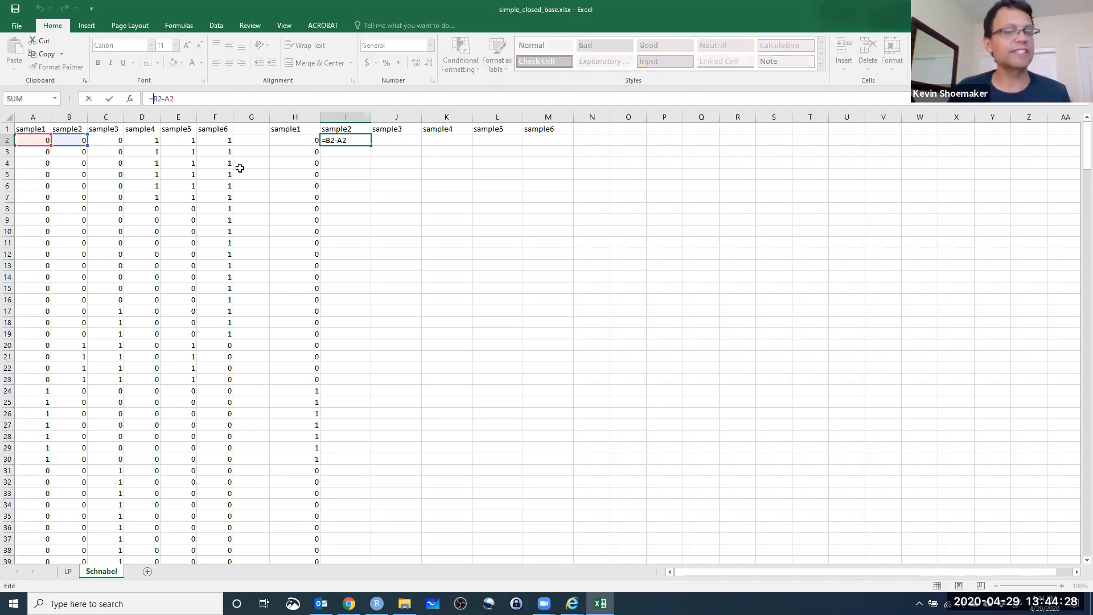
text(MAX(0,)
key(Right)
key(Right)
key(Right)
key(Right)
text())
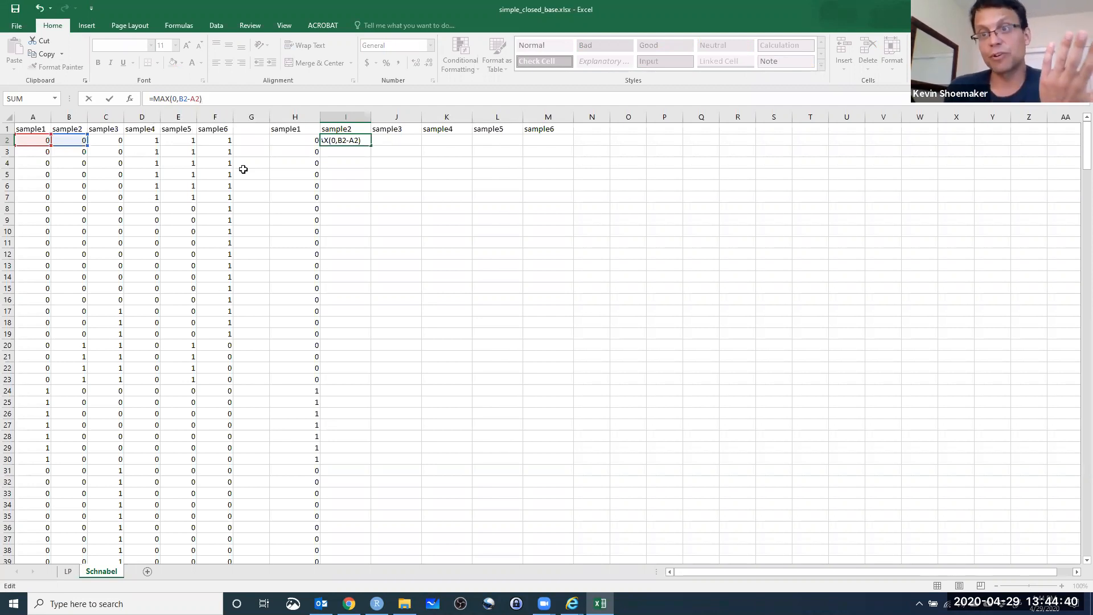
click(180, 98)
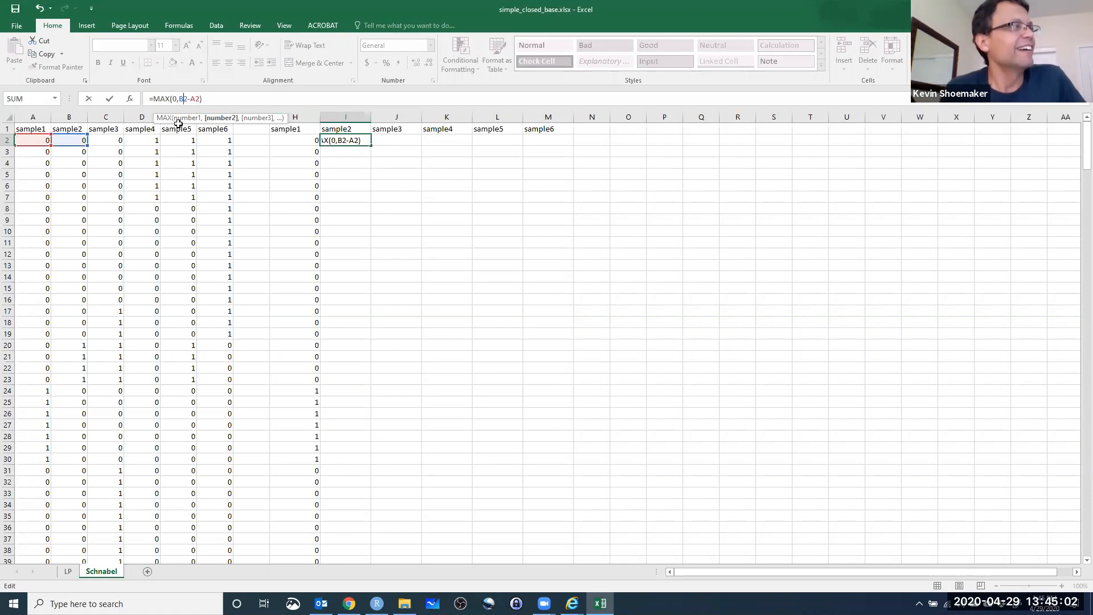
click(219, 103)
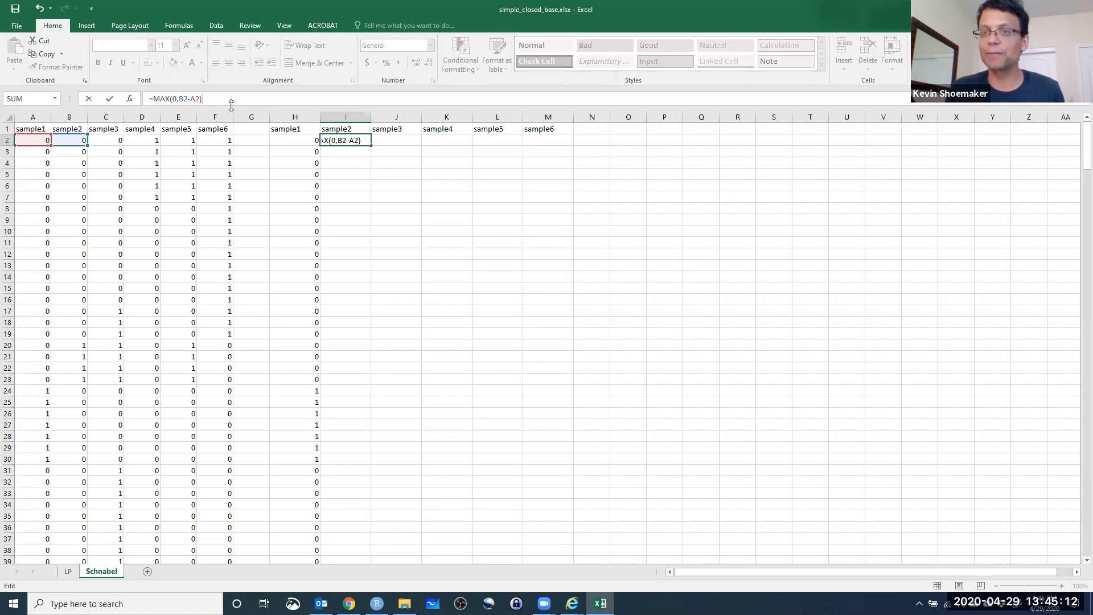
key(ctrl+Return)
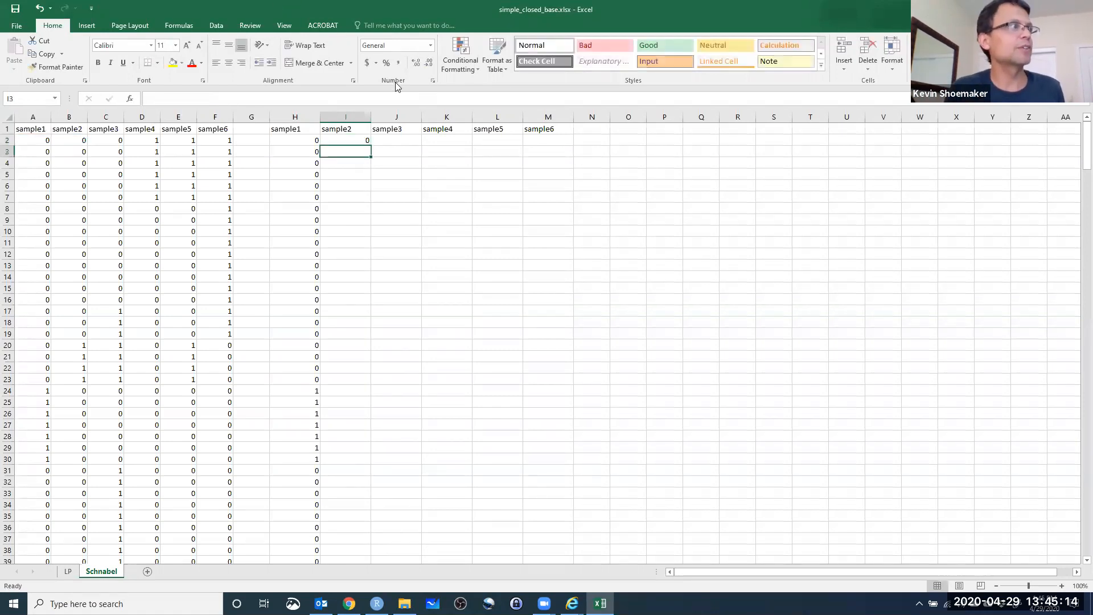
Fill the I2 formula down the new sample2 column to row 340 and check the results around rows 20 to 24.
double_click(371, 145)
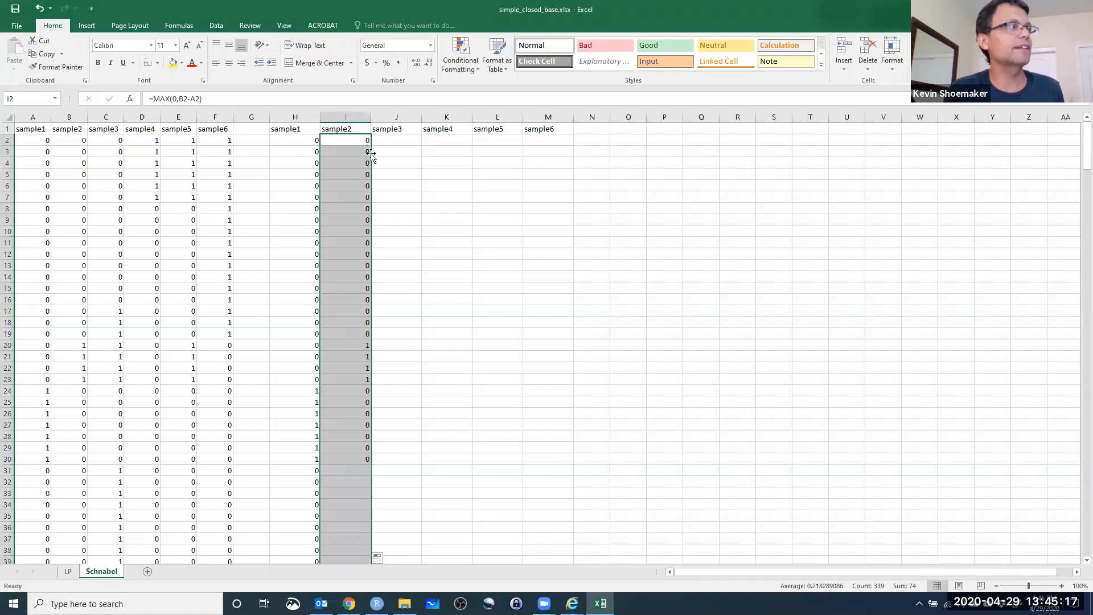
click(350, 343)
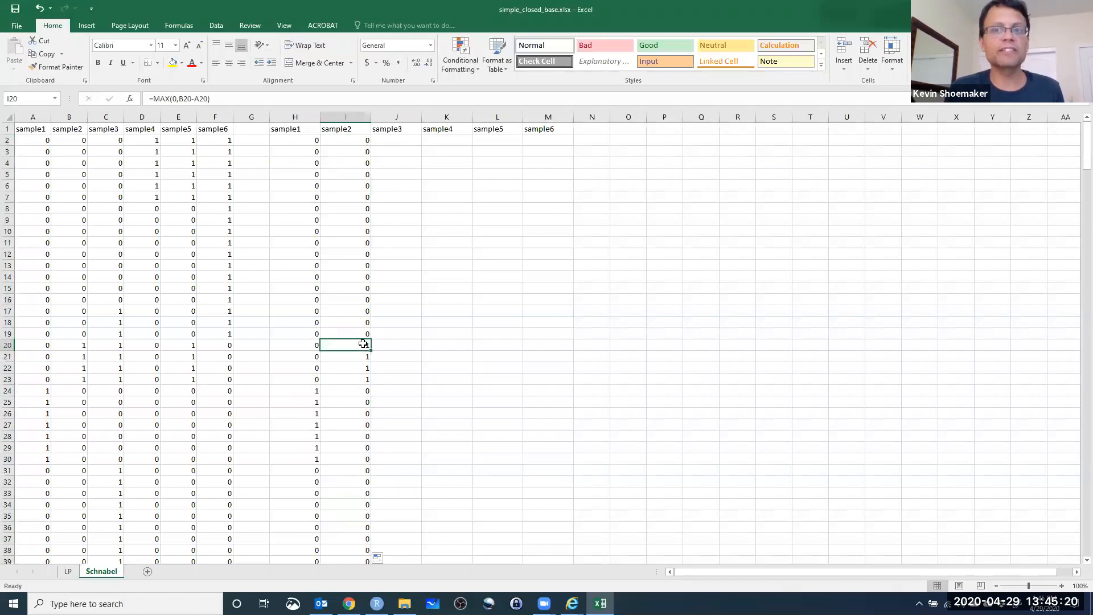
drag(364, 345, 345, 381)
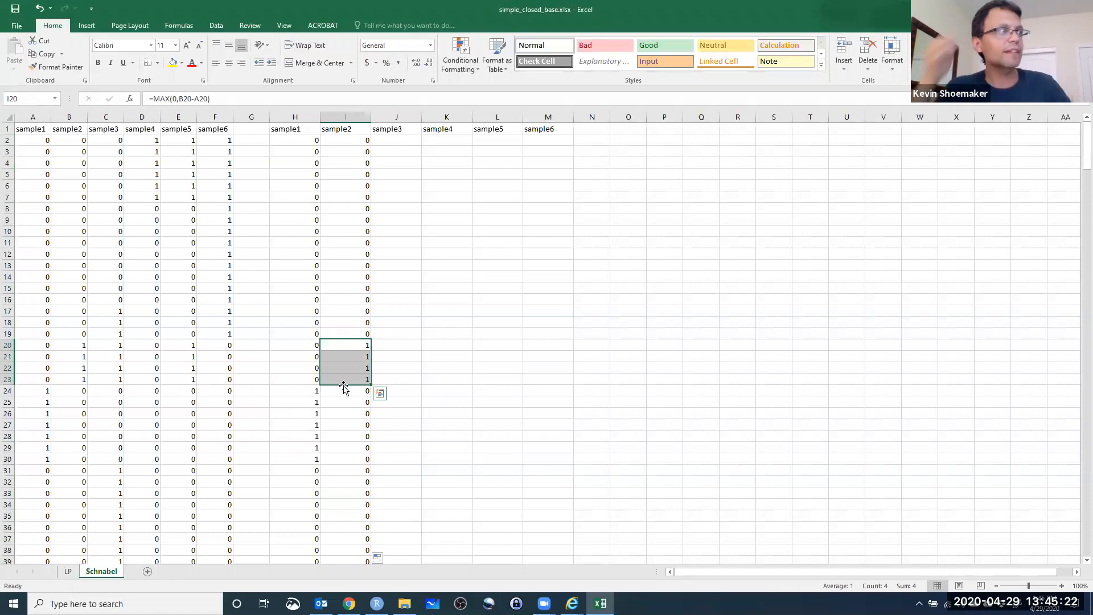
scroll(347, 395, down, 1)
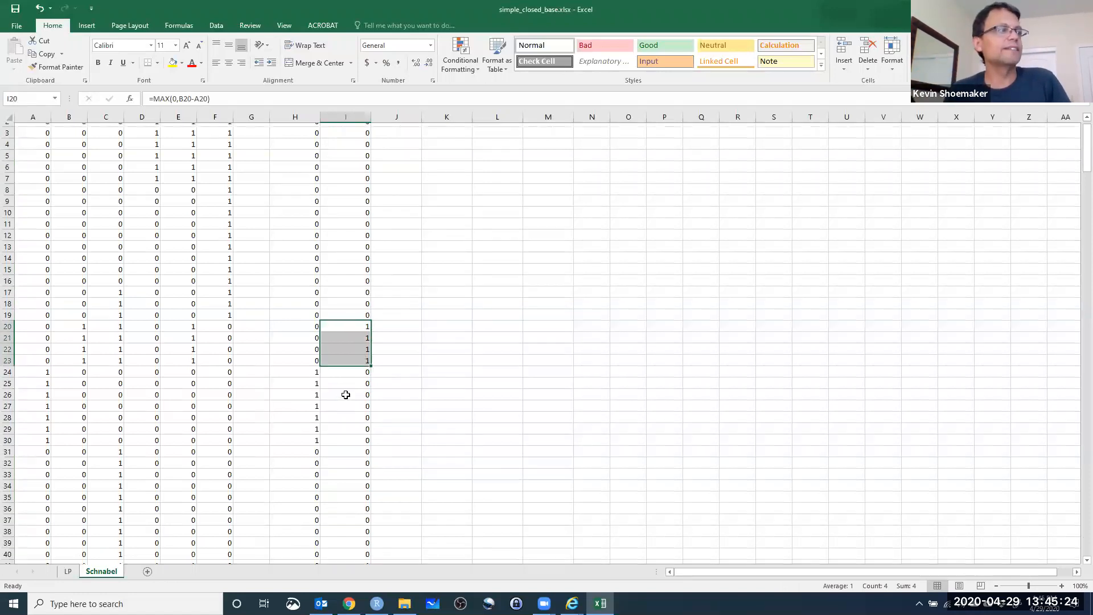
click(356, 359)
scroll(373, 410, down, 4)
scroll(356, 423, up, 5)
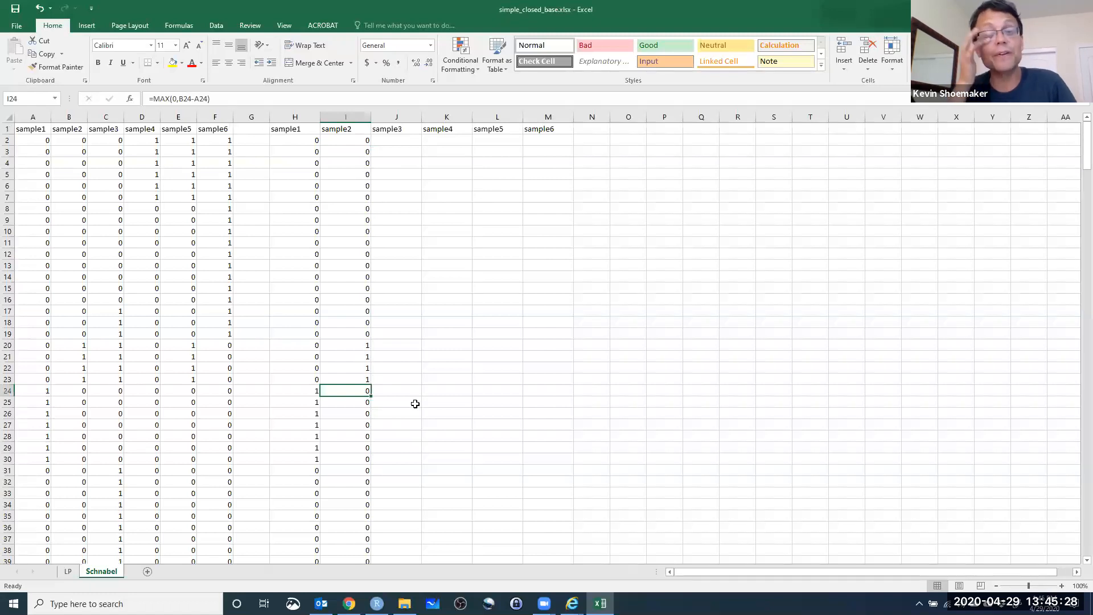
Review the cells referenced by the sample2 formula in I2 as a model for the new sample3 column.
click(399, 140)
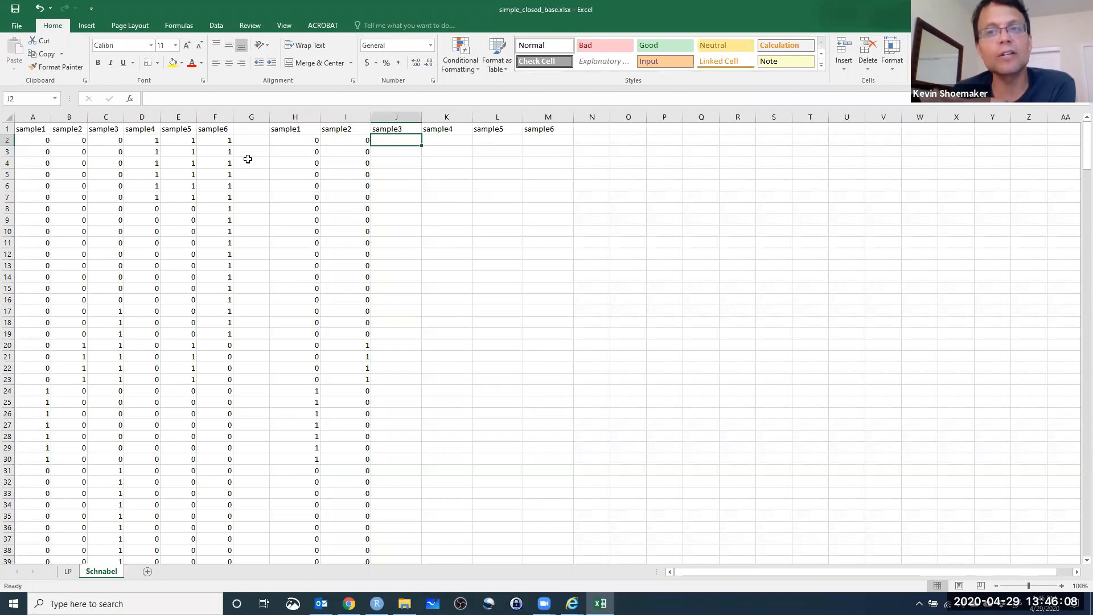
click(346, 140)
click(396, 139)
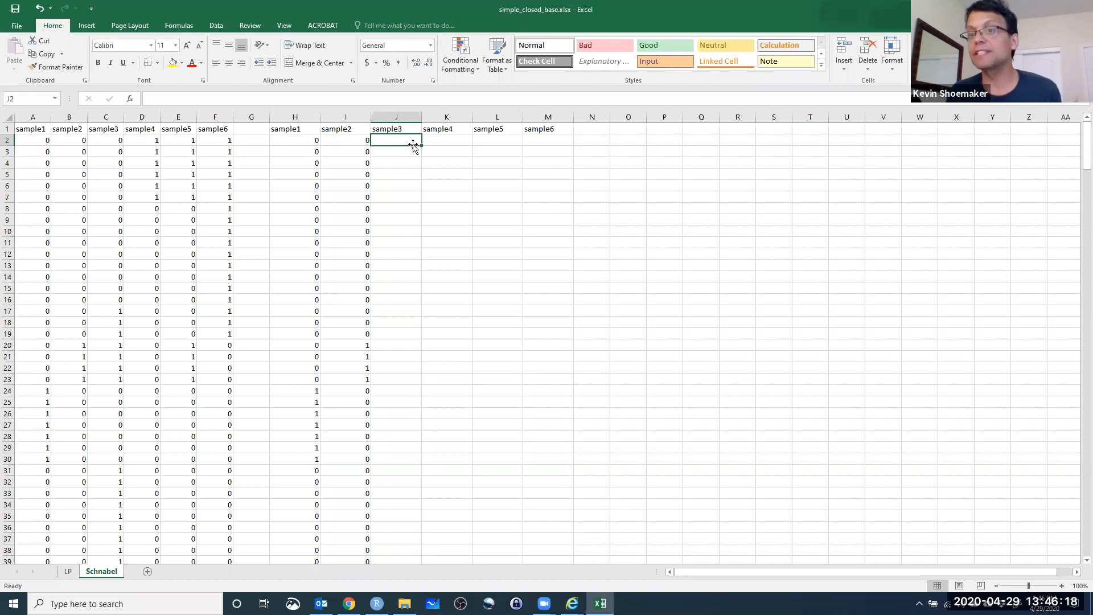
click(332, 142)
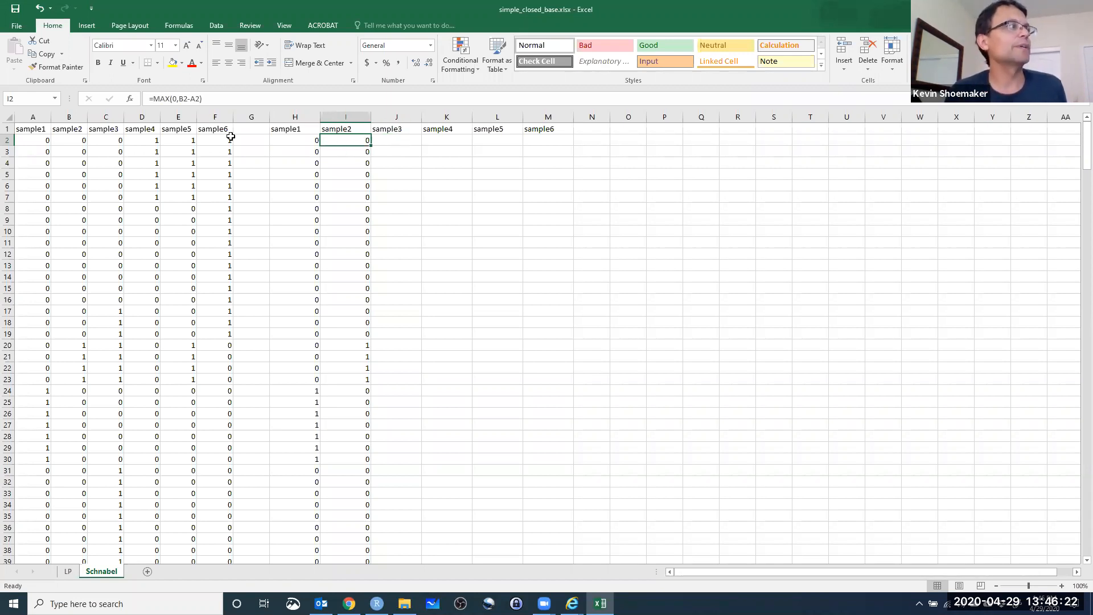
click(180, 98)
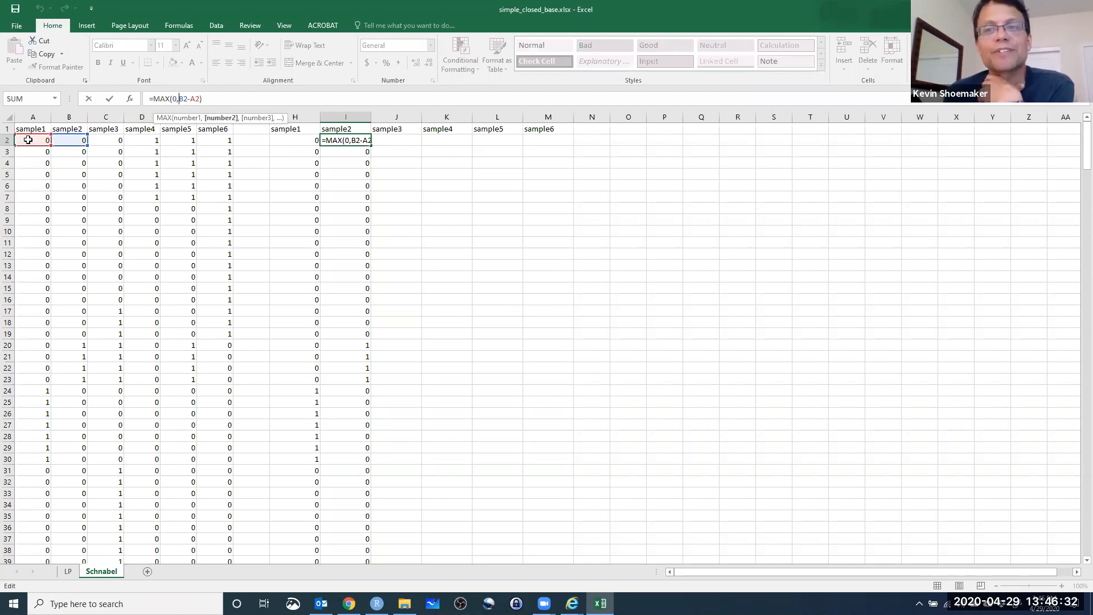
key(Return)
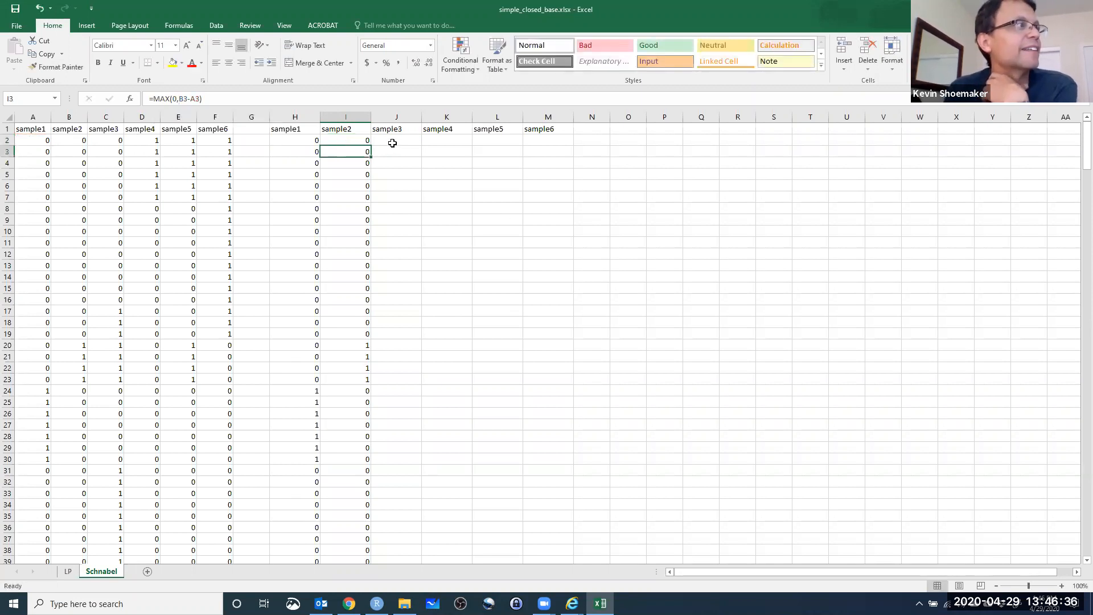
Build the formula =C2-SUM(A2:B2) in J2 to subtract earlier captures from the sample3 value.
click(392, 143)
text(=)
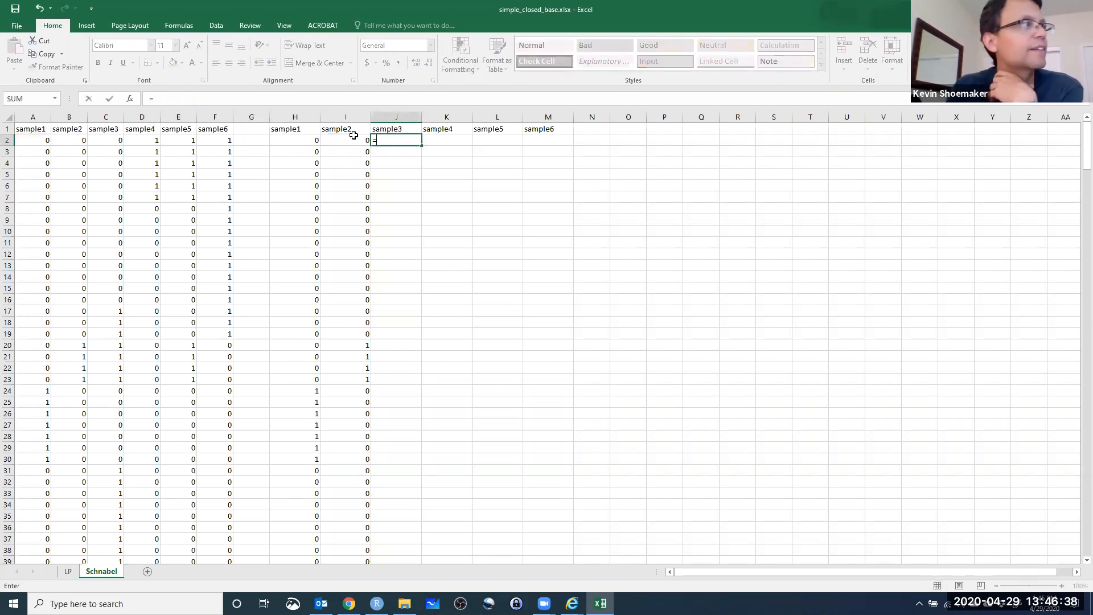
click(106, 140)
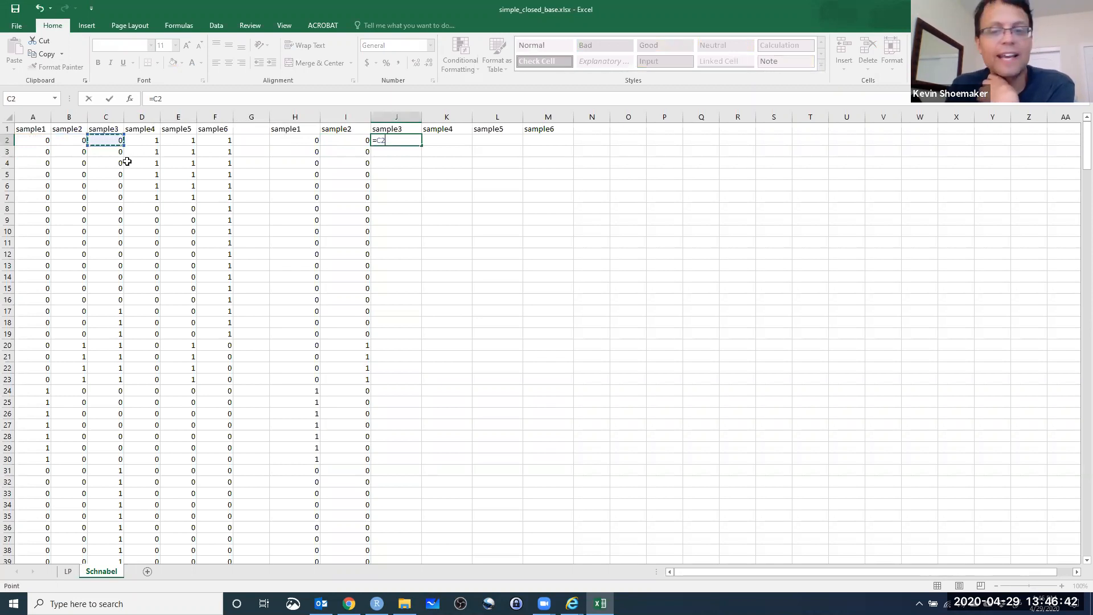
text(-())
key(F2)
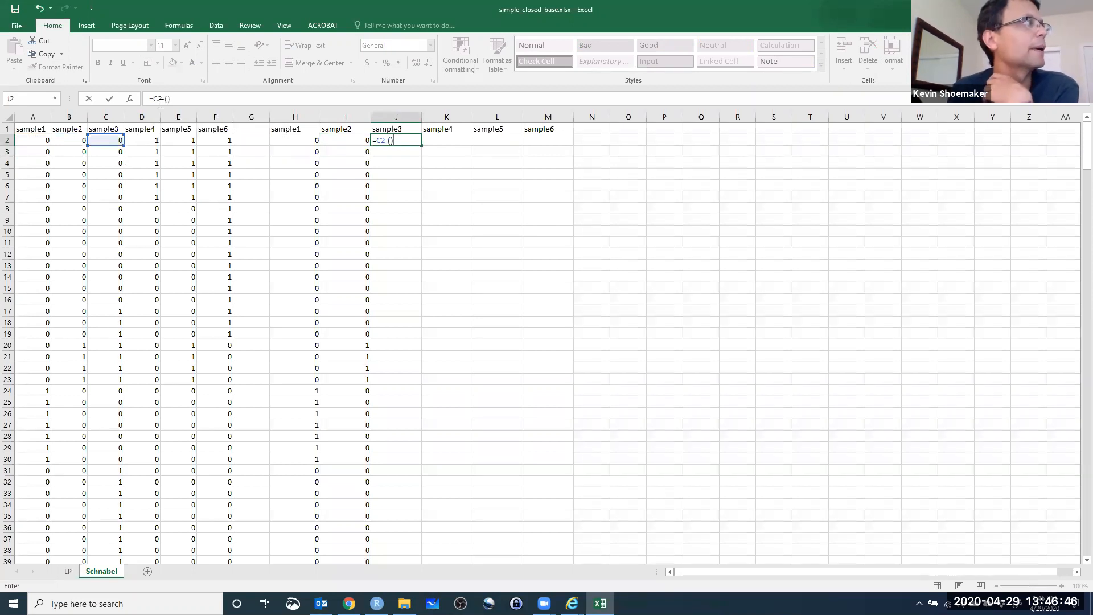
text(SUM)
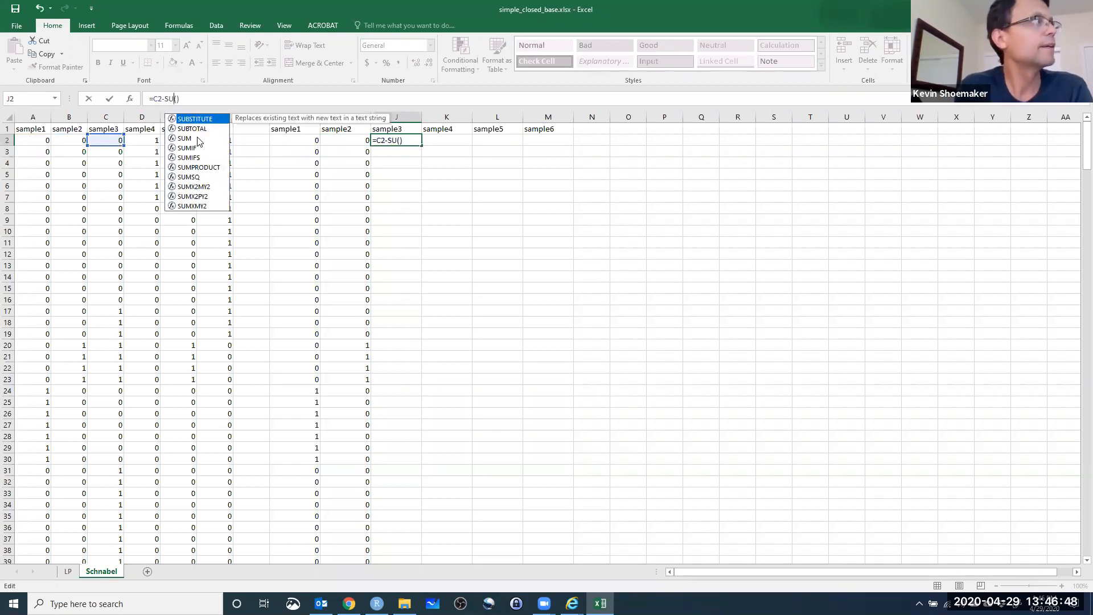
drag(184, 99, 181, 99)
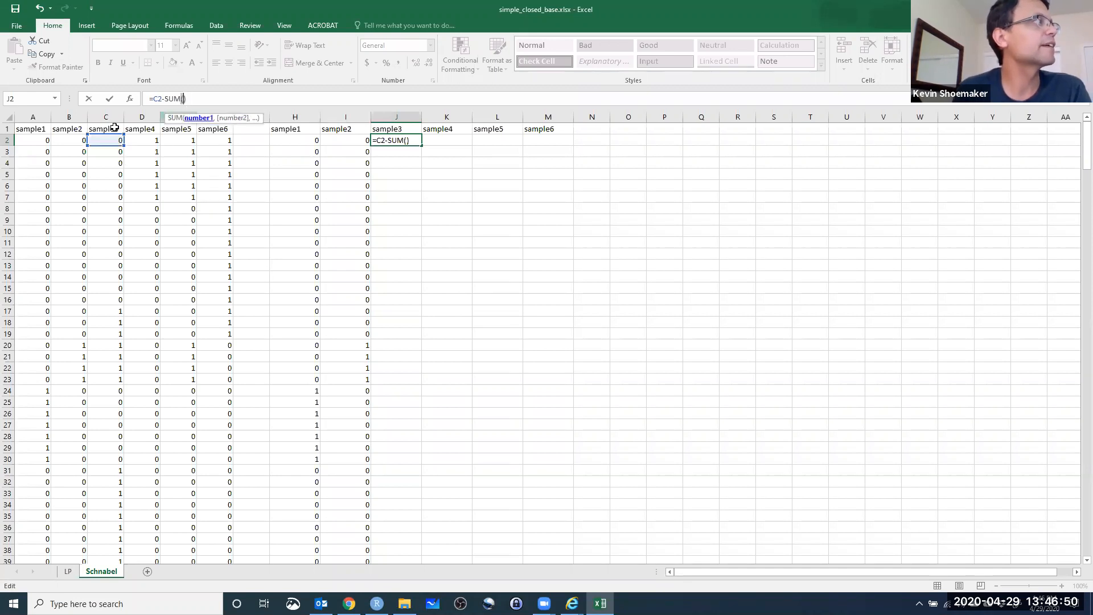
key(Return)
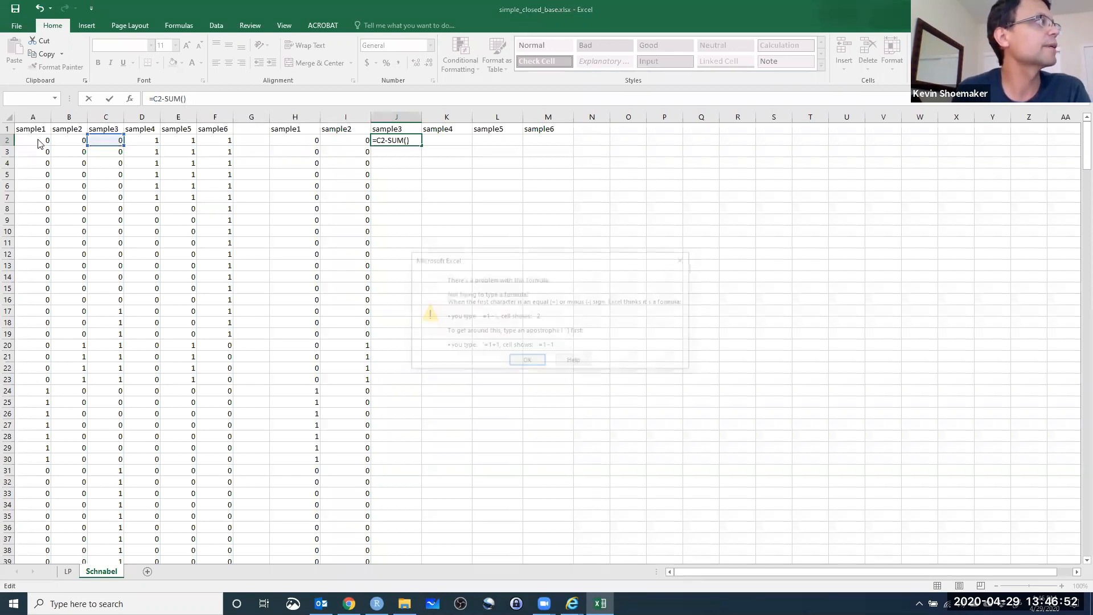
click(685, 259)
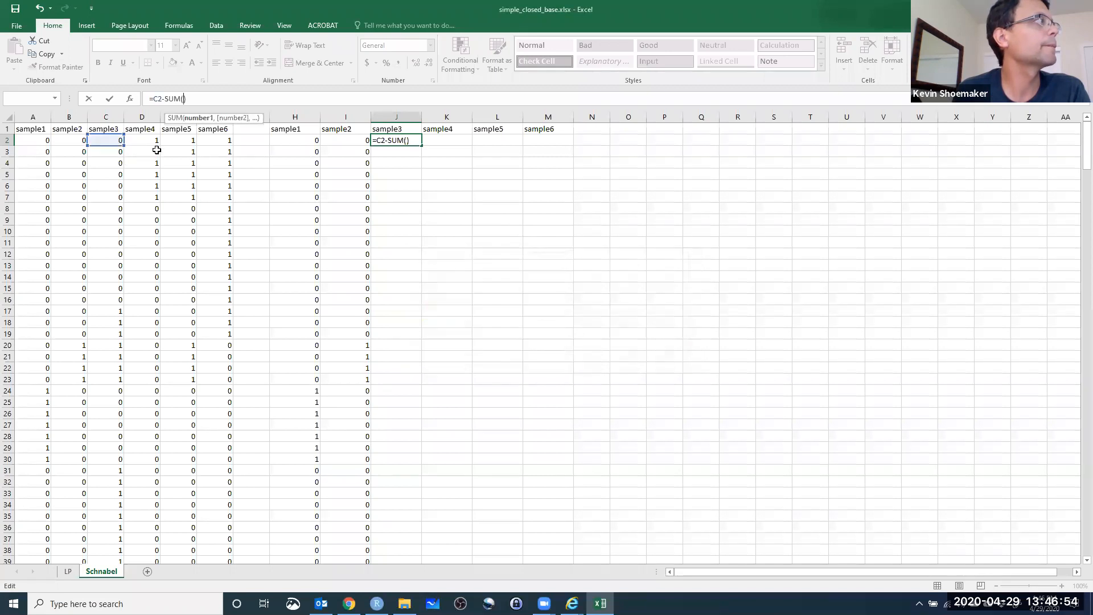
drag(39, 141, 62, 142)
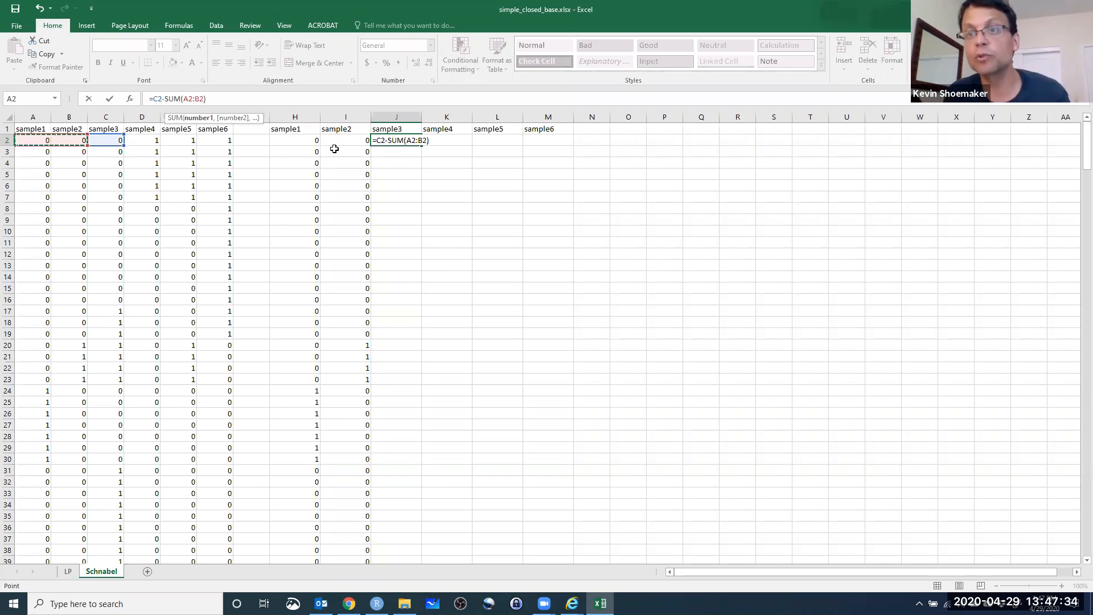
Wrap the J2 formula in MAX with a zero floor, making it =MAX(0,C2-SUM(A2:B2)).
key(F2)
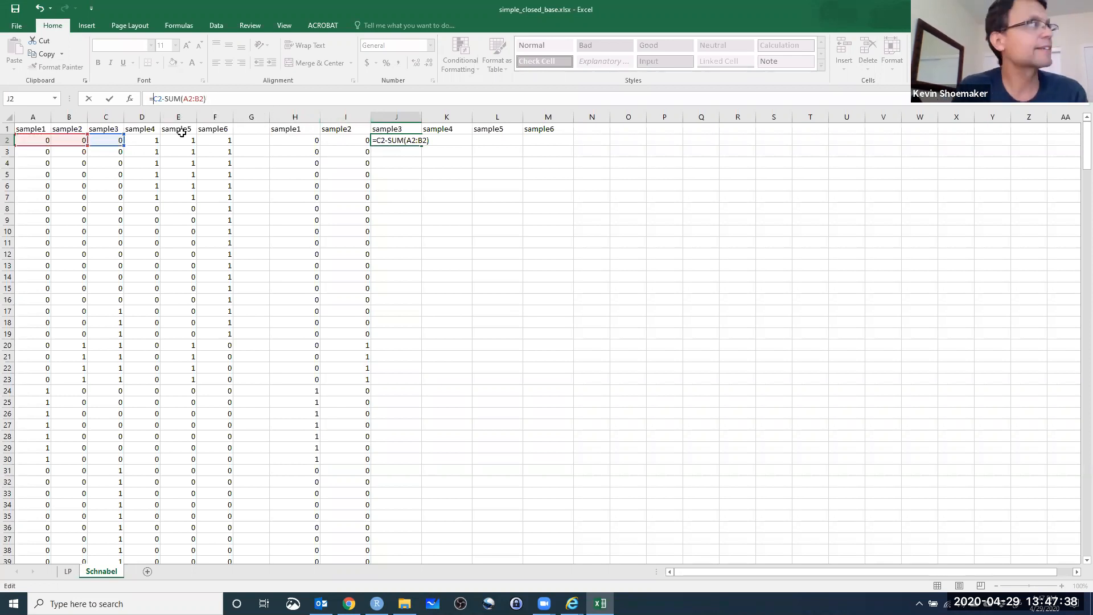
text(MAX()
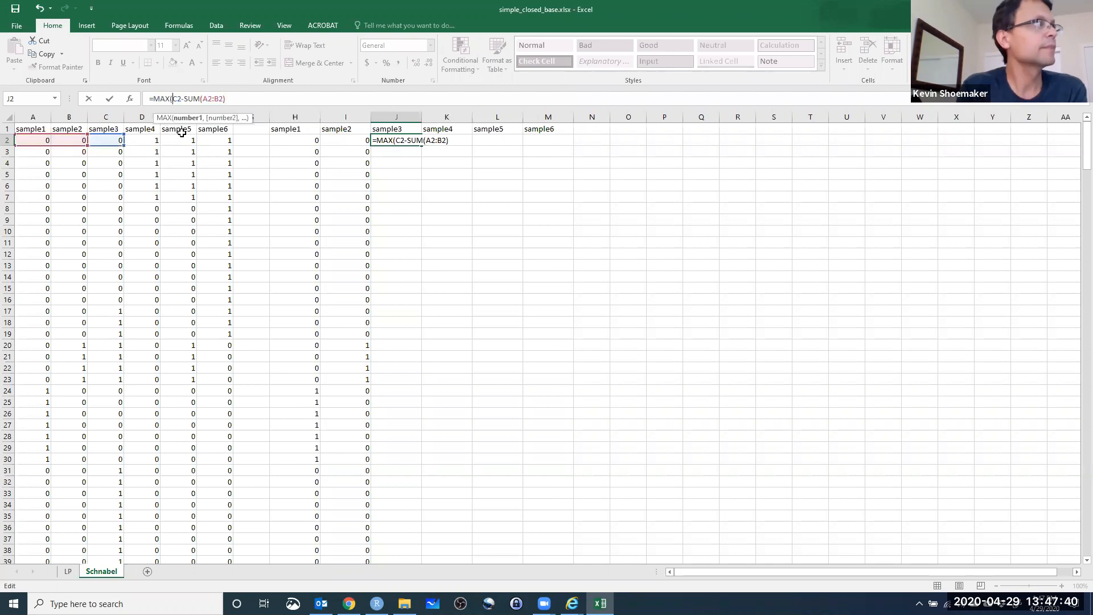
text(0,)
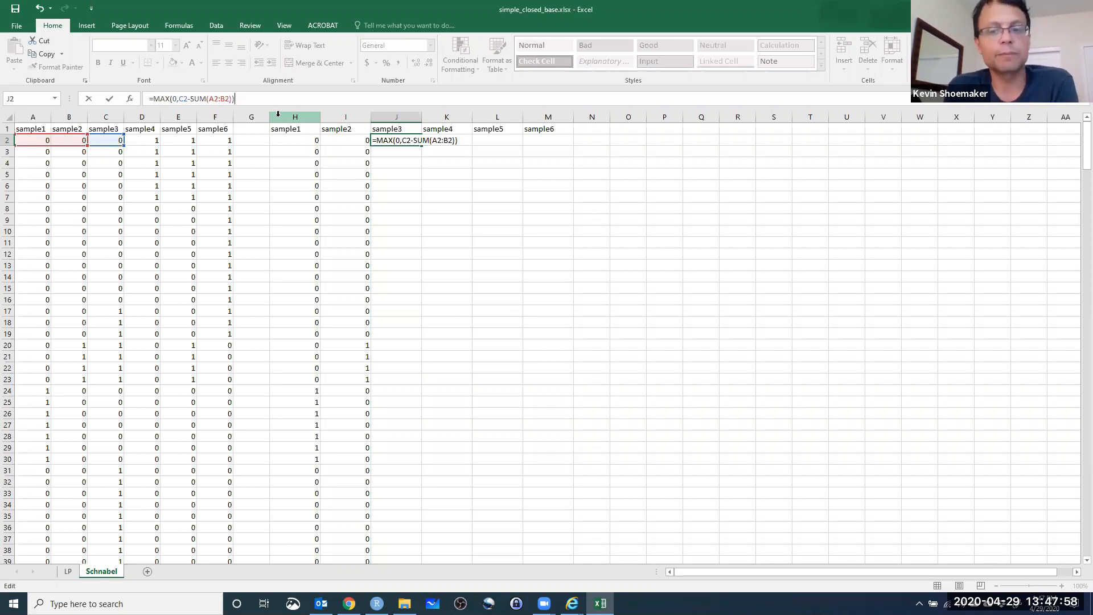
key(Return)
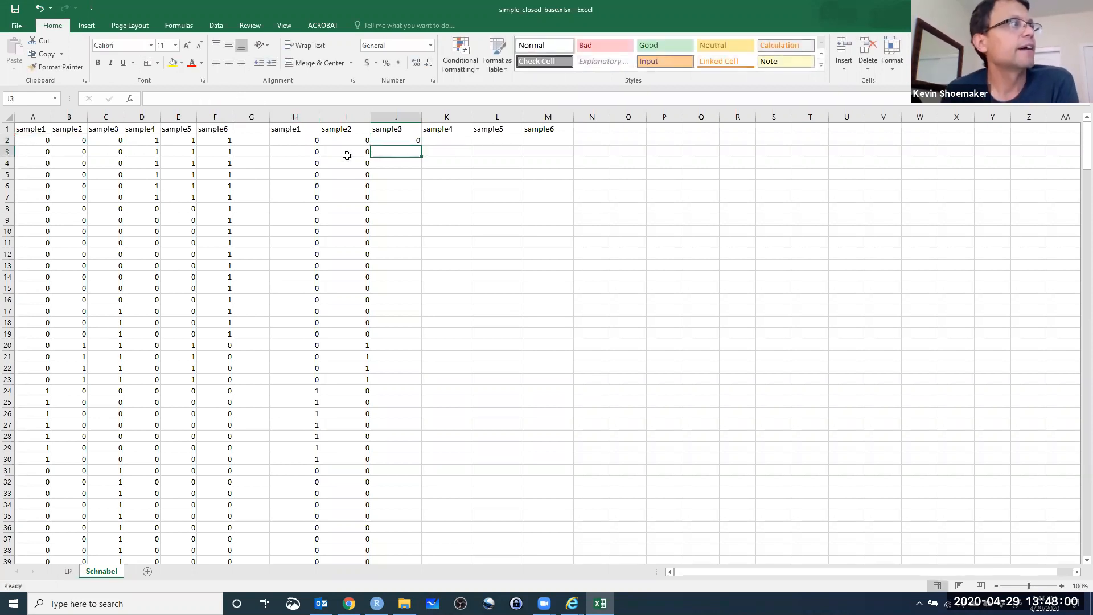
Fill the J2 formula down the new sample3 column to row 340.
drag(306, 139, 342, 141)
click(378, 140)
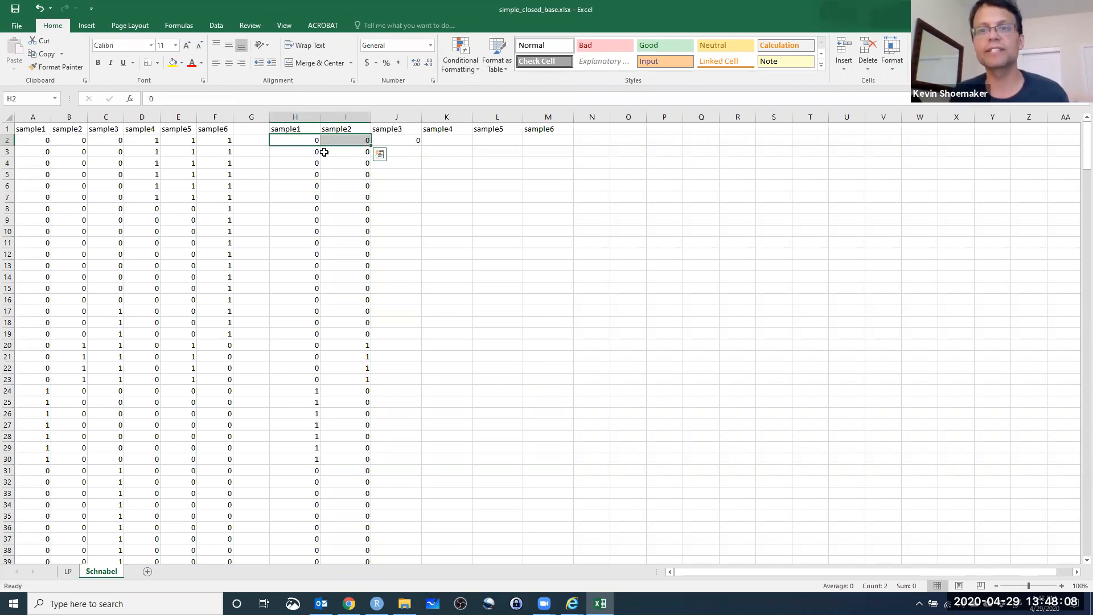
click(418, 141)
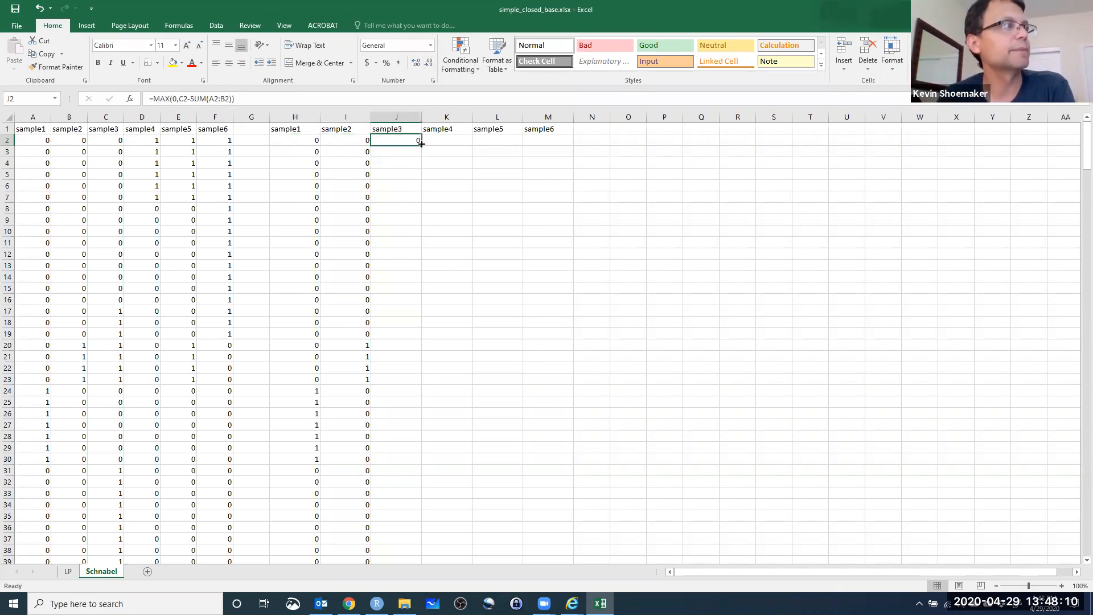
double_click(420, 146)
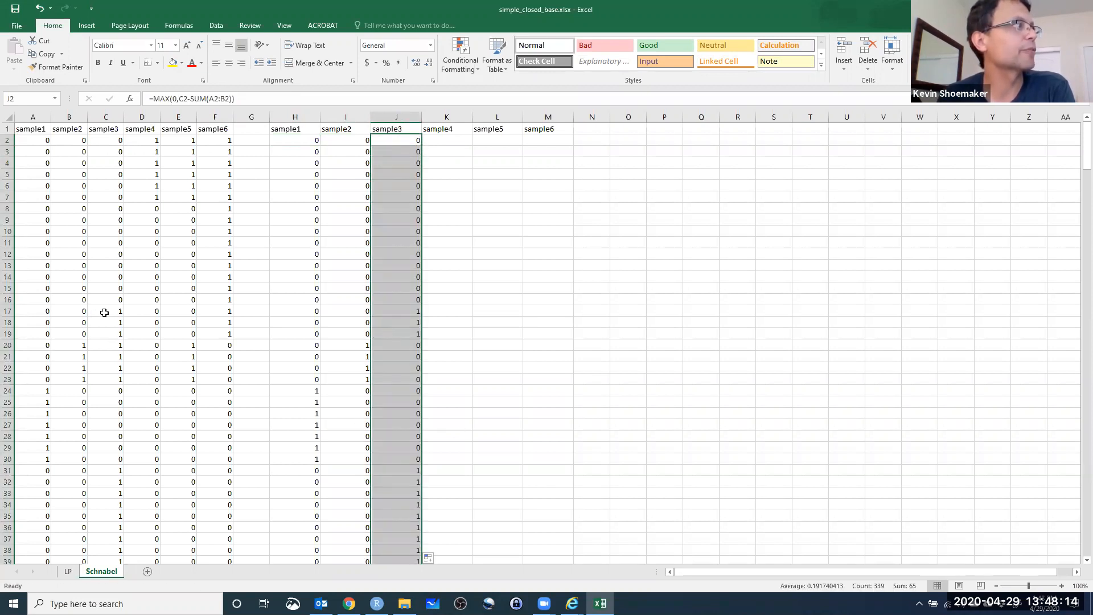
Check the new sample3 column against the original sample1 to sample3 captures, from row 17 down to row 59.
click(404, 311)
scroll(413, 328, down, 1)
click(412, 314)
scroll(415, 379, down, 1)
click(414, 371)
click(411, 400)
scroll(262, 400, down, 1)
scroll(254, 400, down, 1)
scroll(386, 419, down, 3)
scroll(410, 386, down, 6)
click(417, 383)
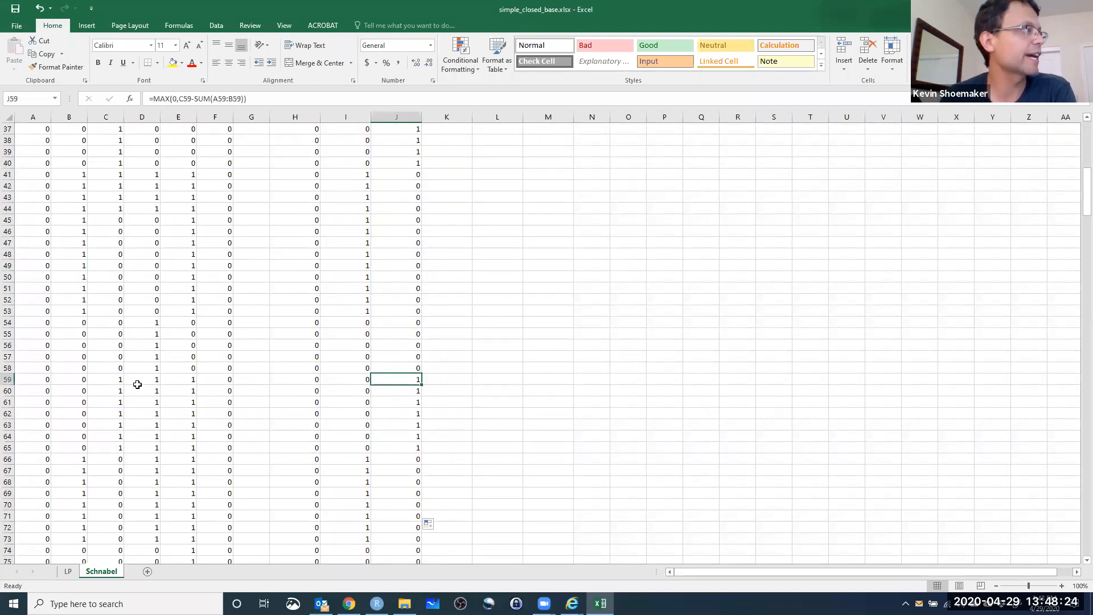
Anchor column A in the J2 formula, making it =MAX(0,C2-SUM($A2:B2)), and refill it down the new sample3 column.
scroll(649, 410, up, 9)
scroll(649, 411, up, 3)
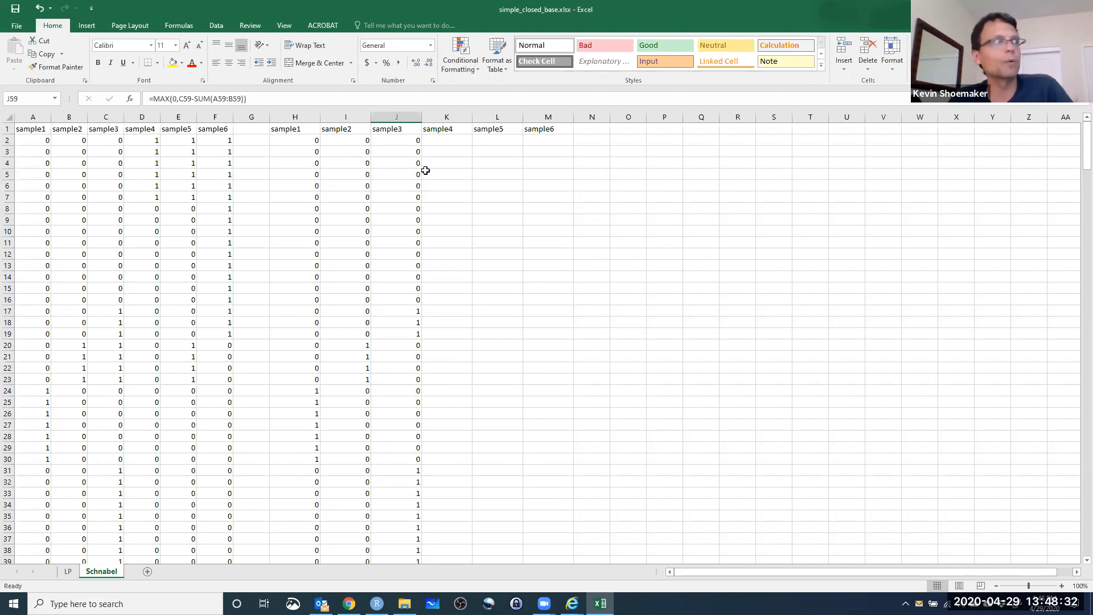
click(402, 140)
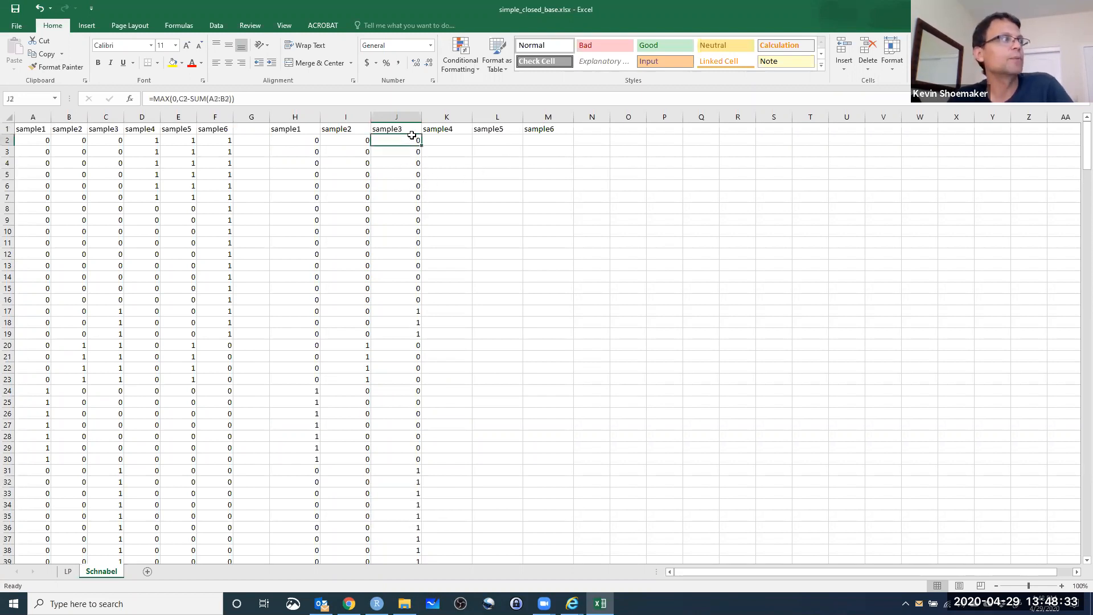
click(209, 99)
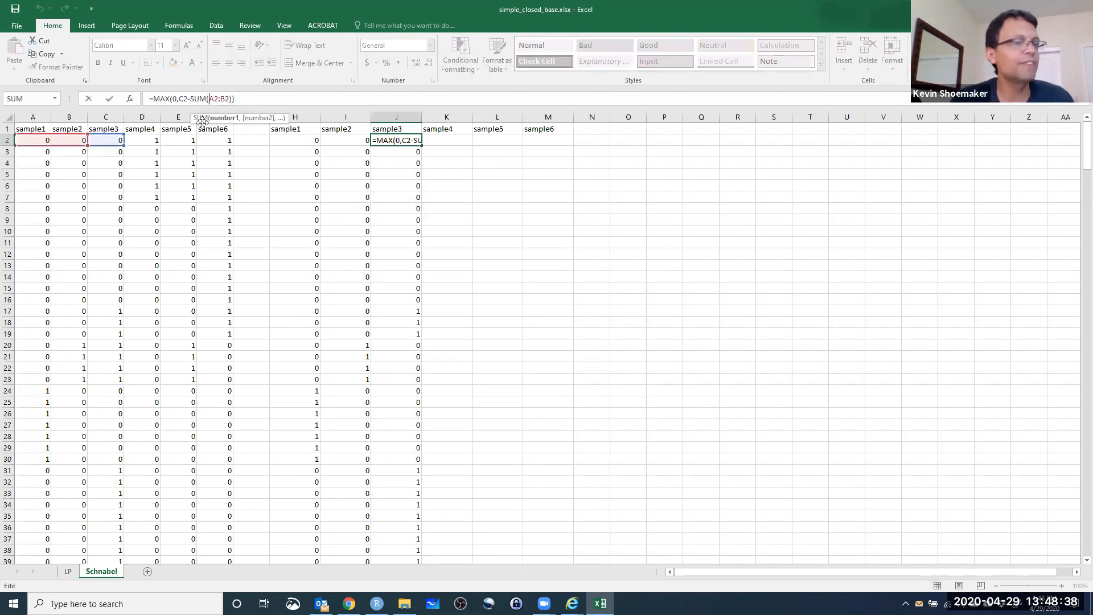
text($)
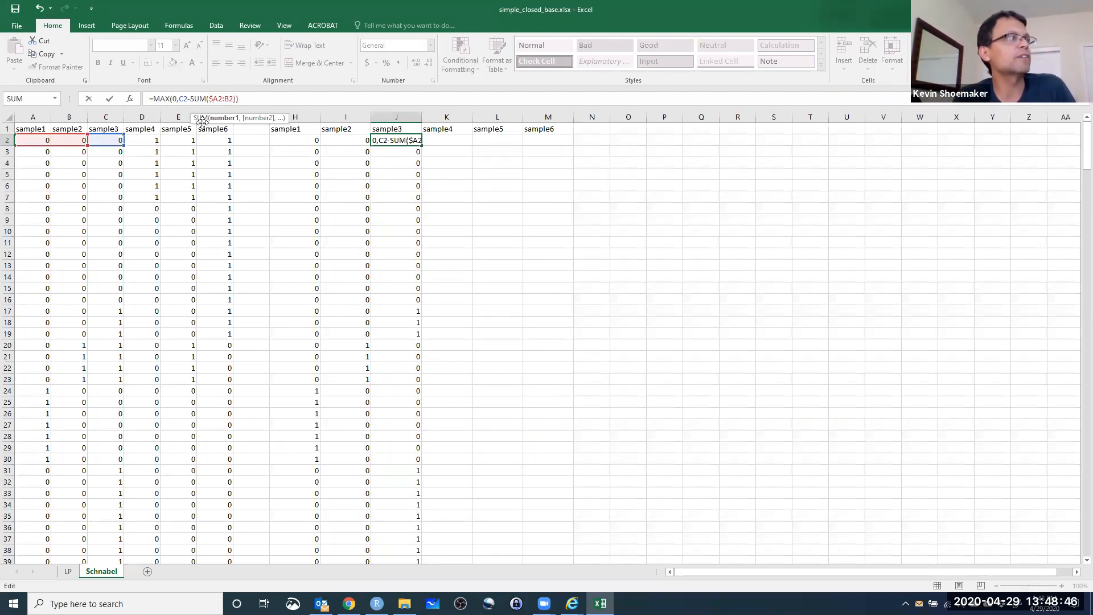
key(ctrl+Return)
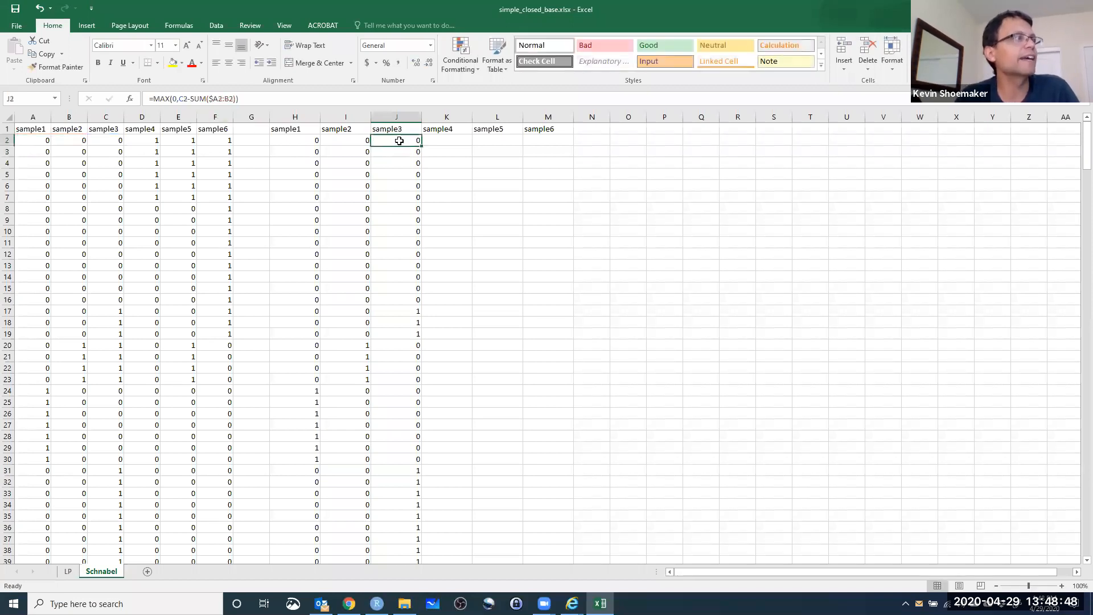
double_click(420, 144)
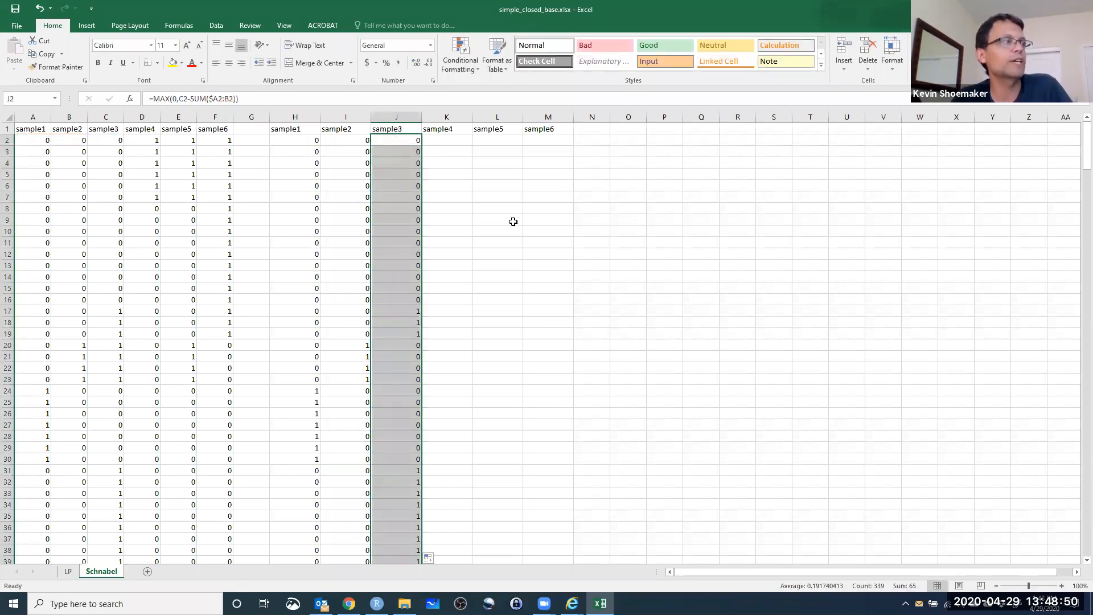
Fill the new sample3 column's formulas across to the sample4, sample5 and sample6 columns through row 340.
click(414, 141)
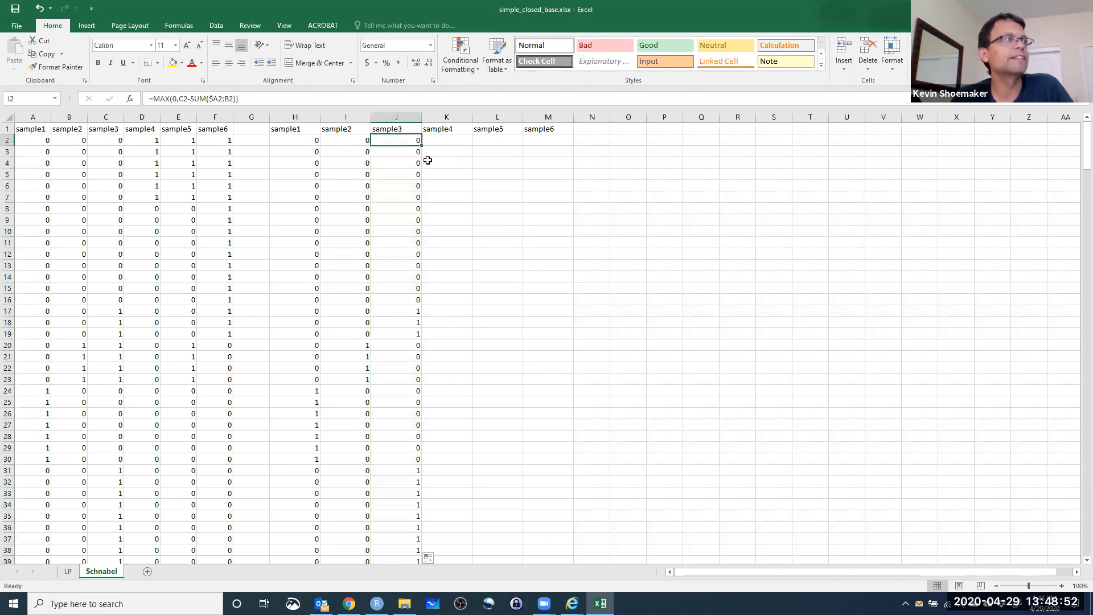
scroll(569, 217, down, 12)
scroll(513, 227, up, 12)
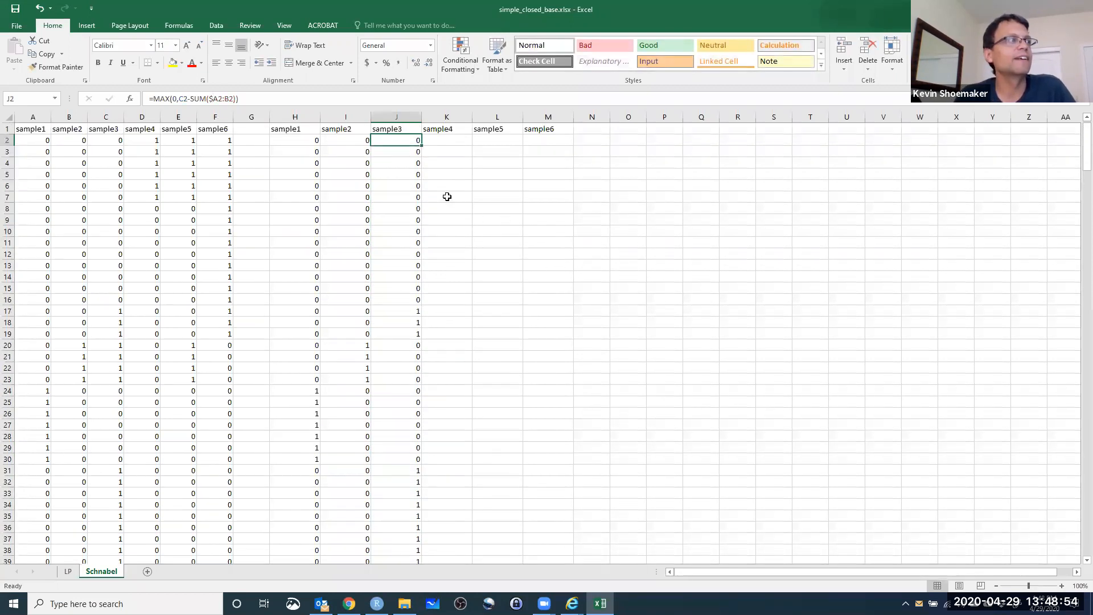
drag(1078, 147, 1072, 583)
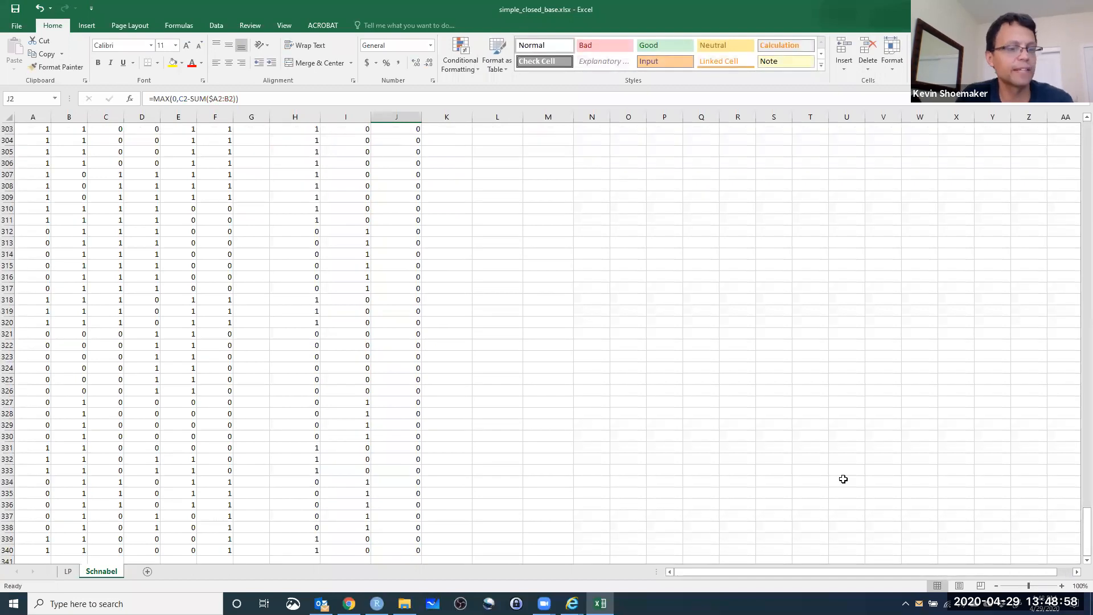
shift+click(409, 552)
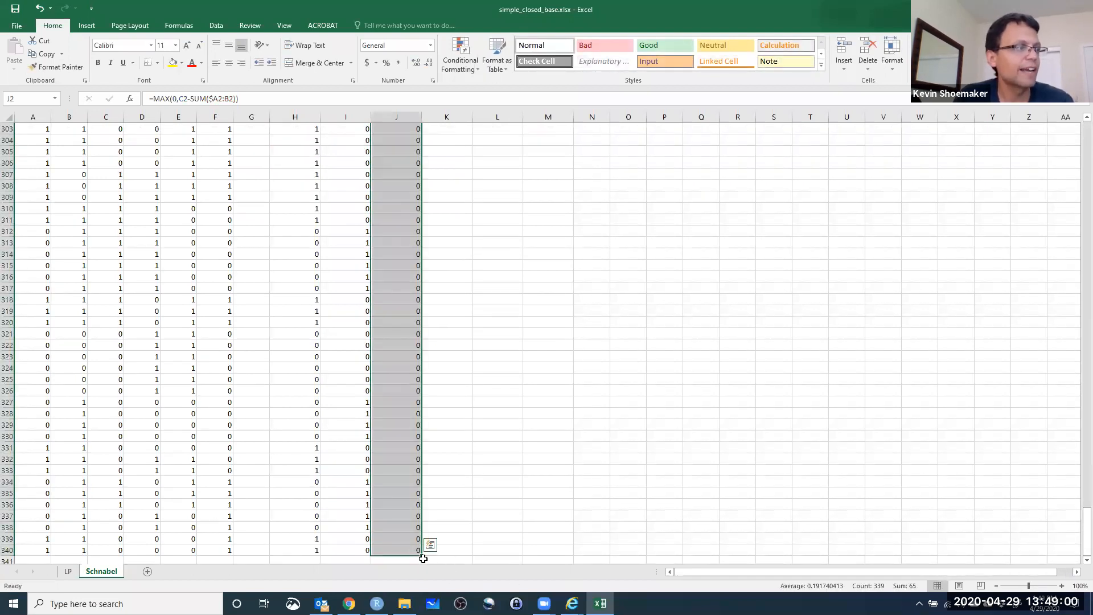
drag(422, 555, 459, 553)
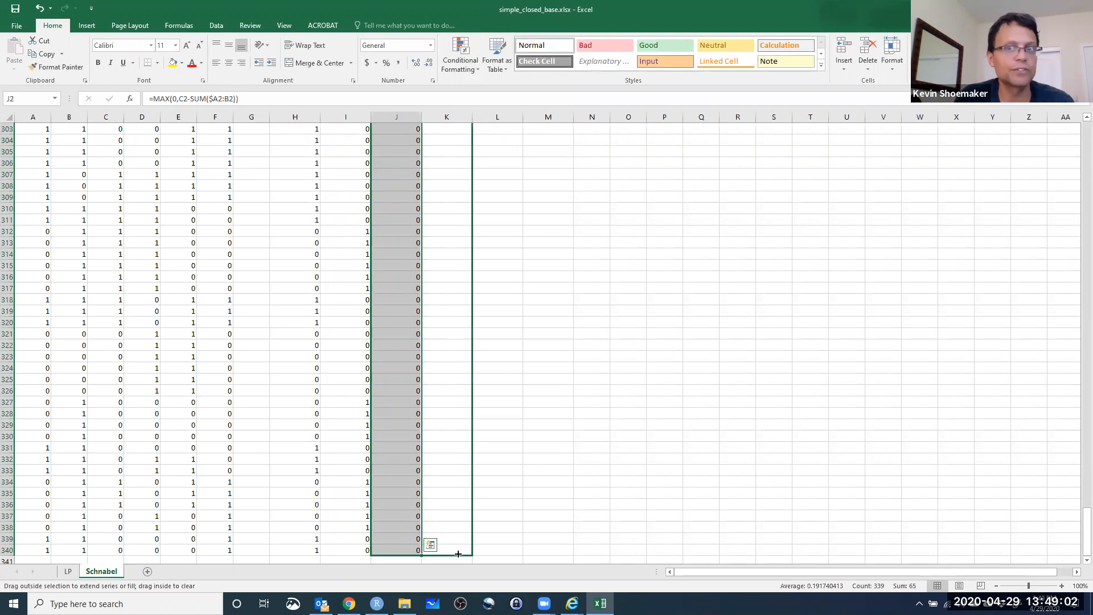
drag(496, 552, 556, 547)
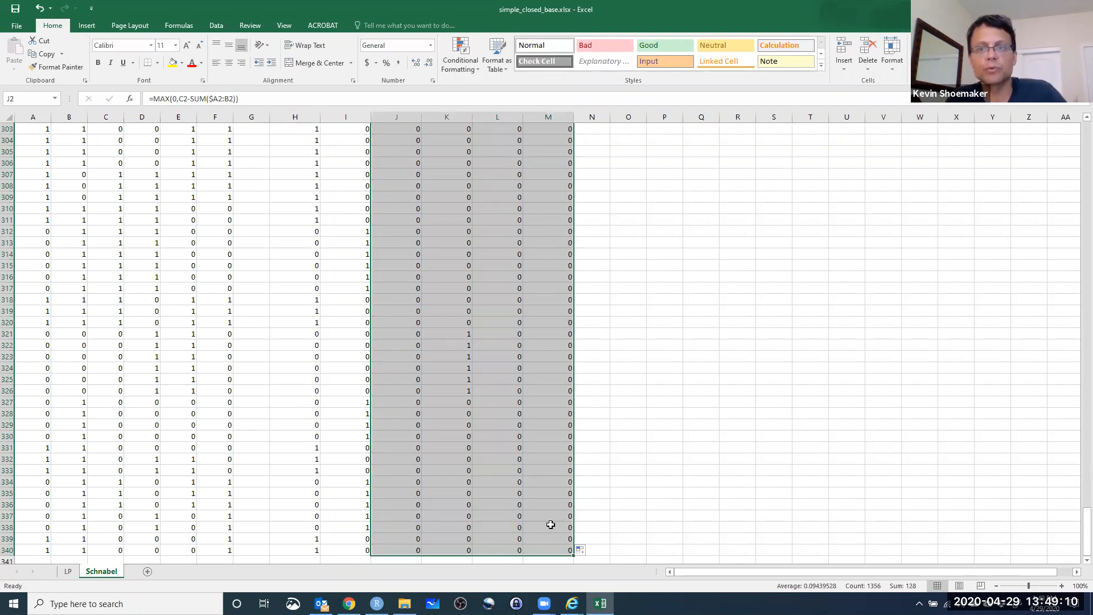
Check the new sample columns against the original captures, inspecting the formulas in K256, I263 and M8.
scroll(569, 505, up, 9)
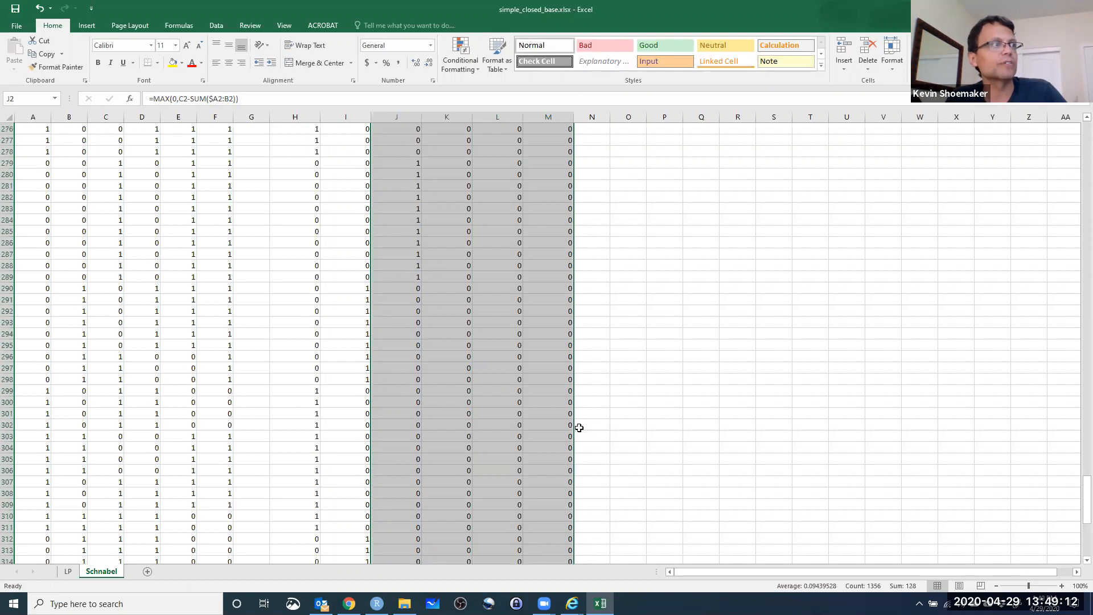
scroll(490, 271, up, 9)
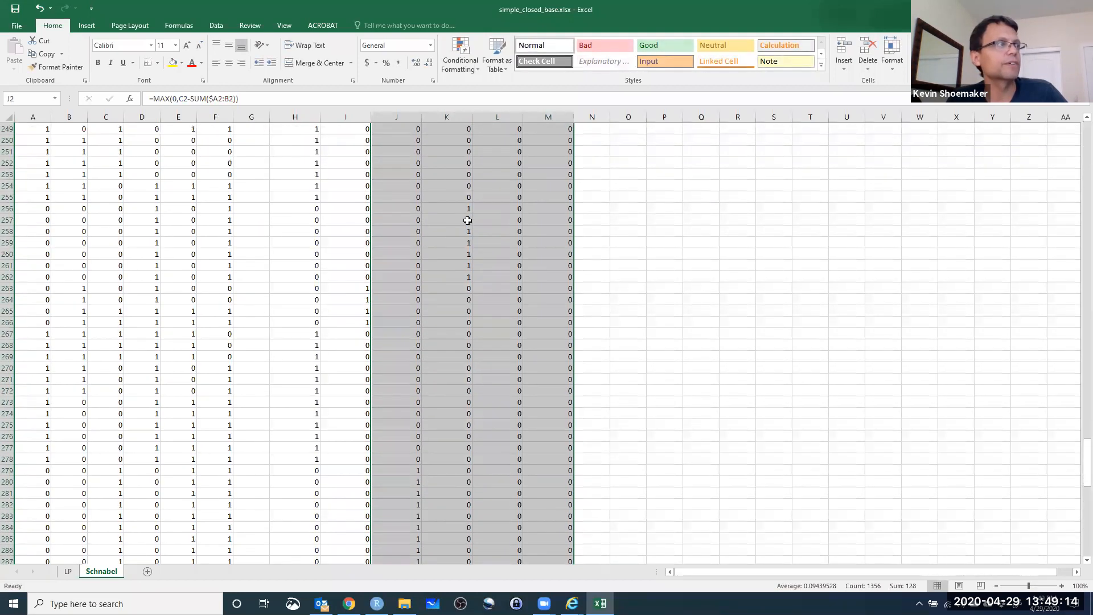
click(464, 210)
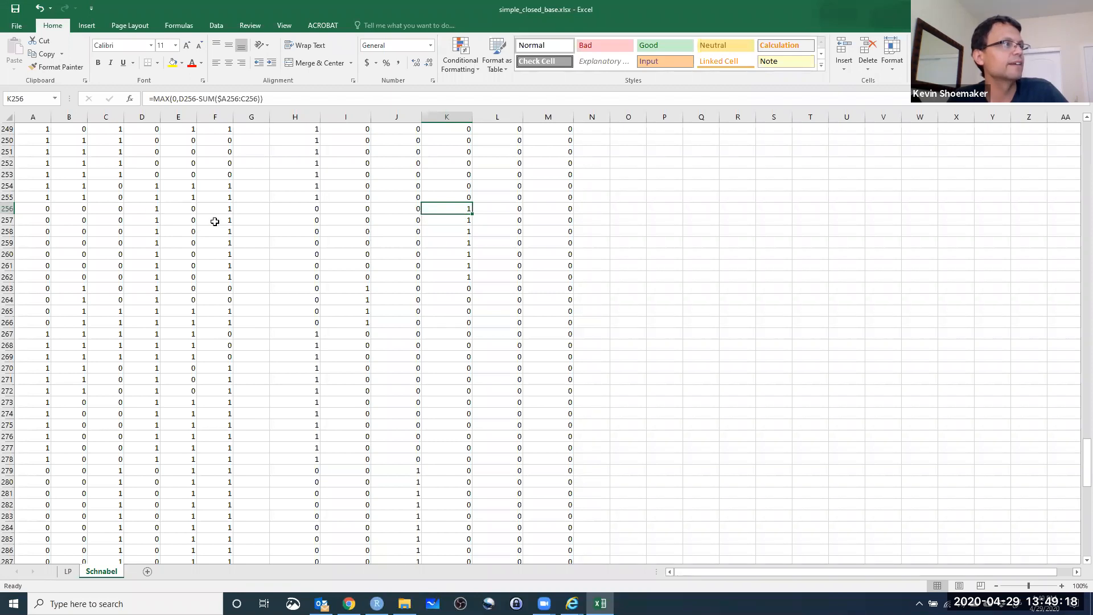
scroll(353, 251, down, 1)
click(360, 254)
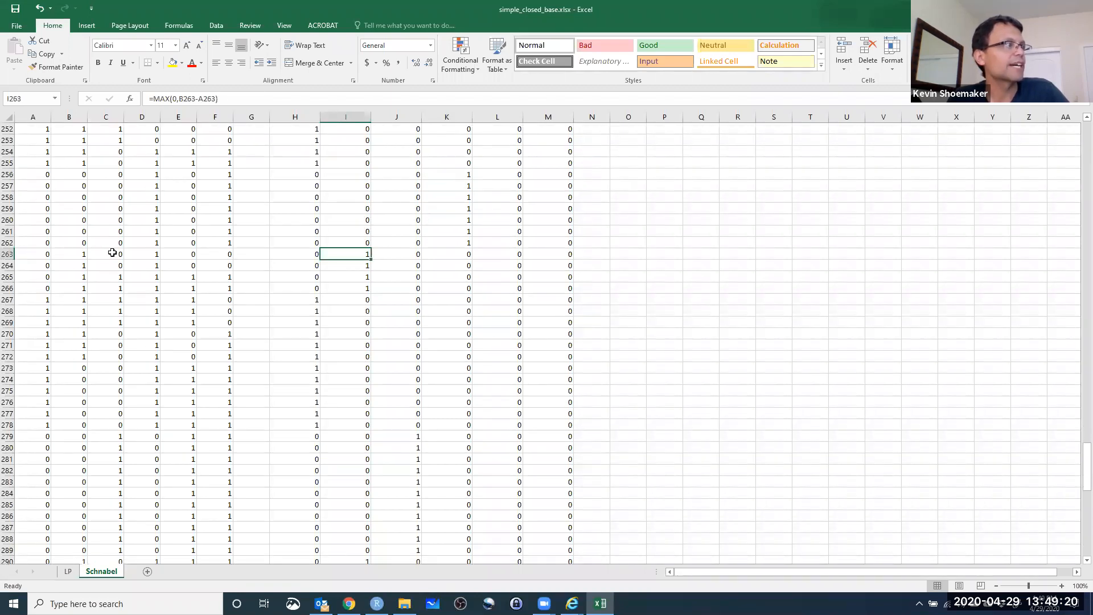
scroll(592, 293, down, 10)
scroll(591, 311, down, 16)
scroll(586, 320, up, 7)
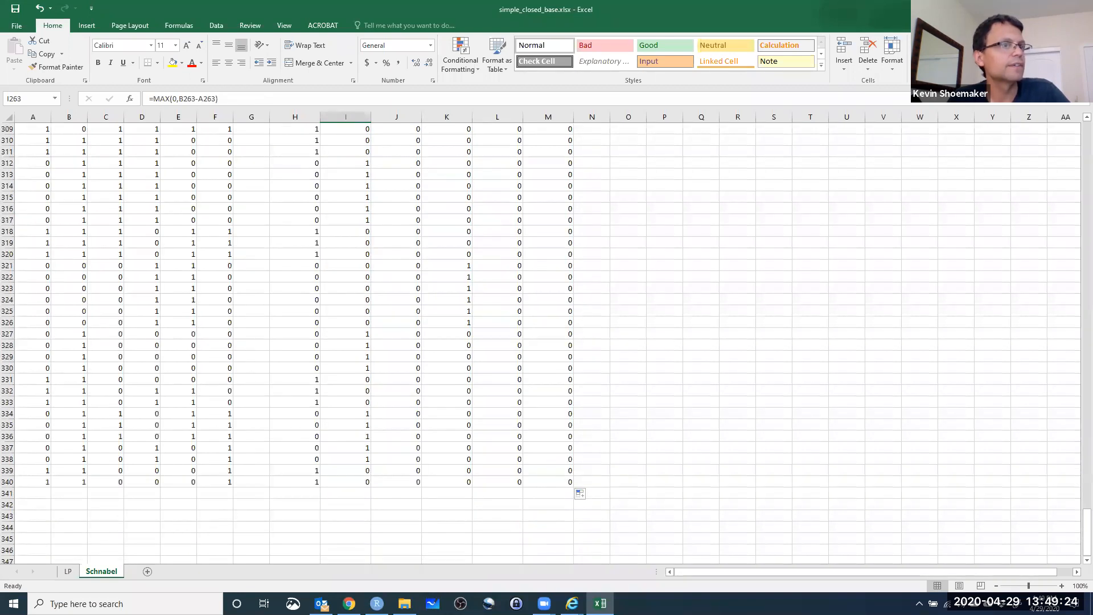
drag(1086, 519, 1054, 117)
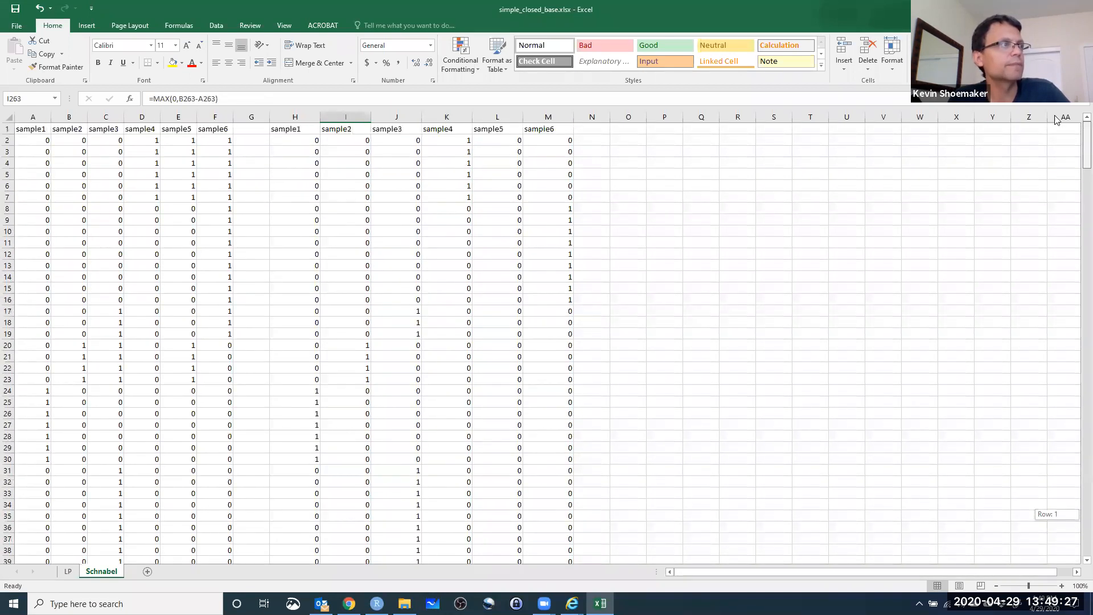
click(555, 210)
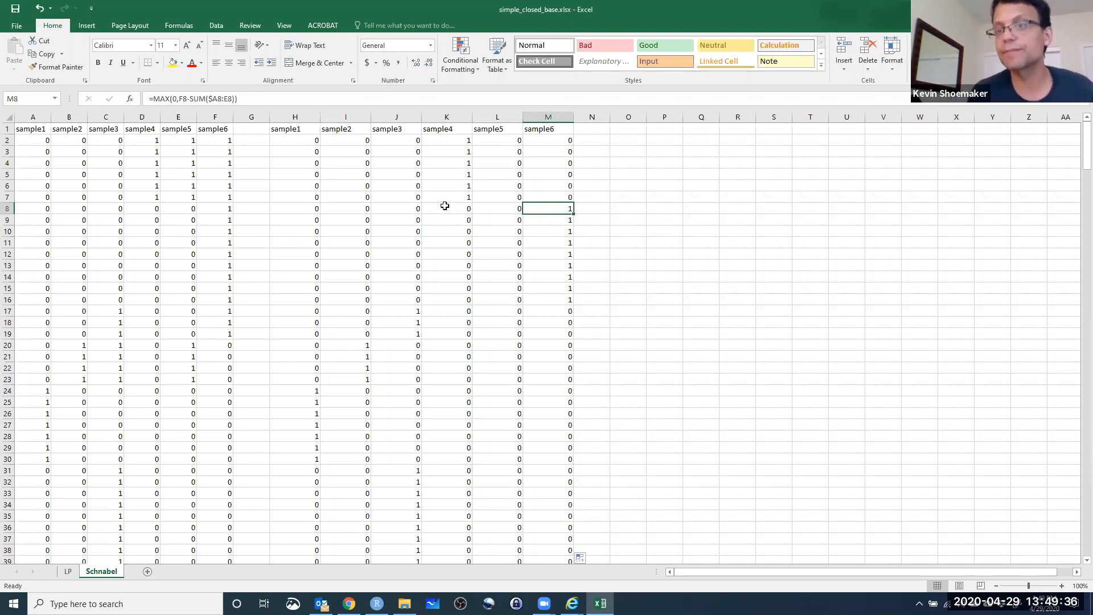
key(Right)
key(Right)
key(Right)
key(Right)
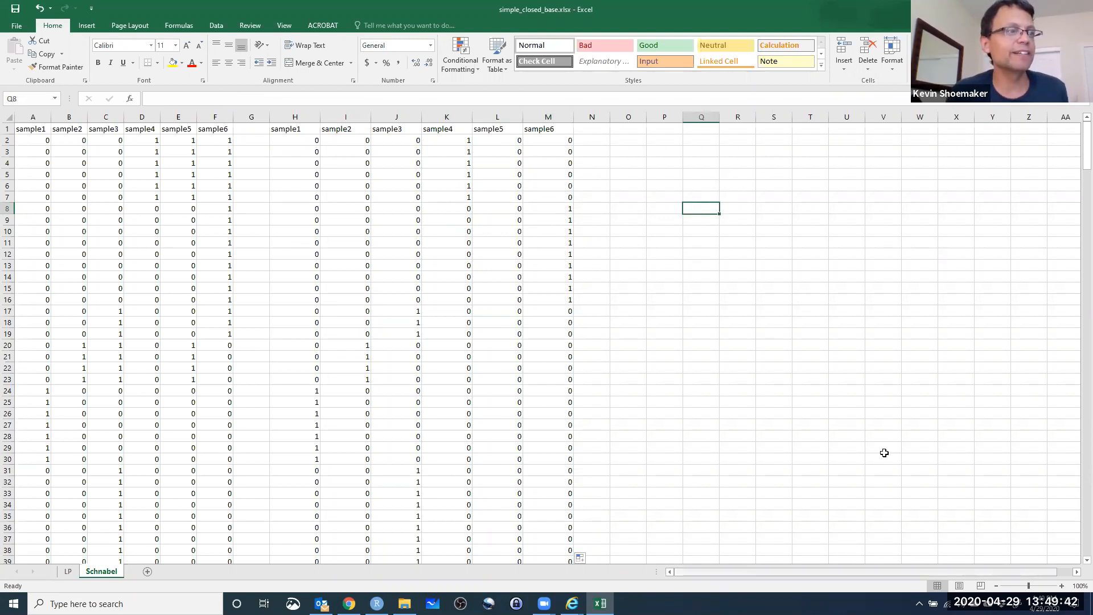
drag(1079, 145, 1079, 587)
scroll(488, 431, down, 5)
click(34, 393)
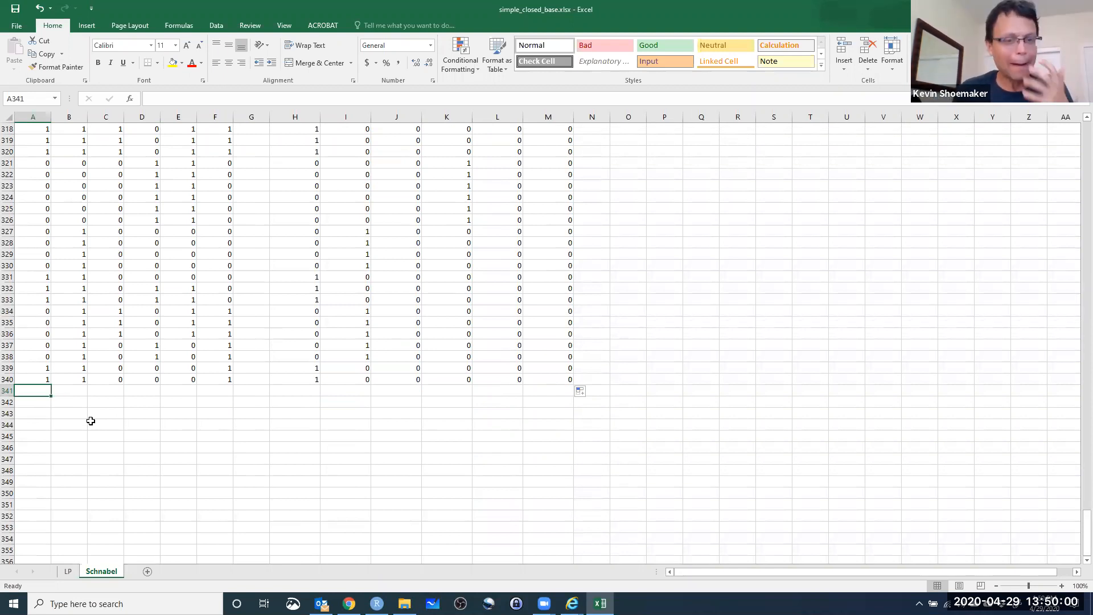
text(=)
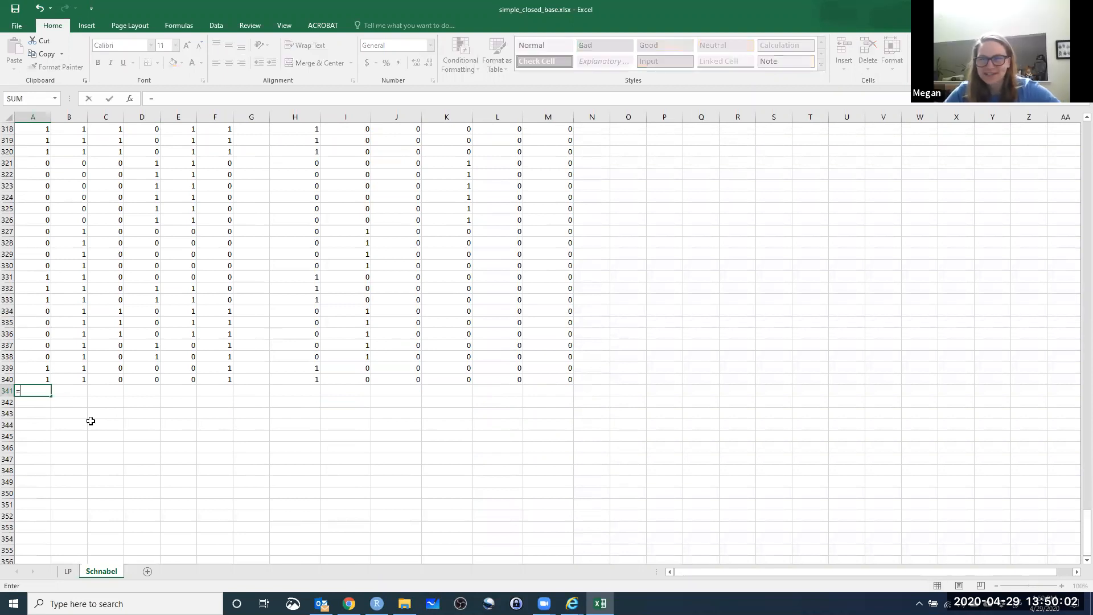
text(SUM()
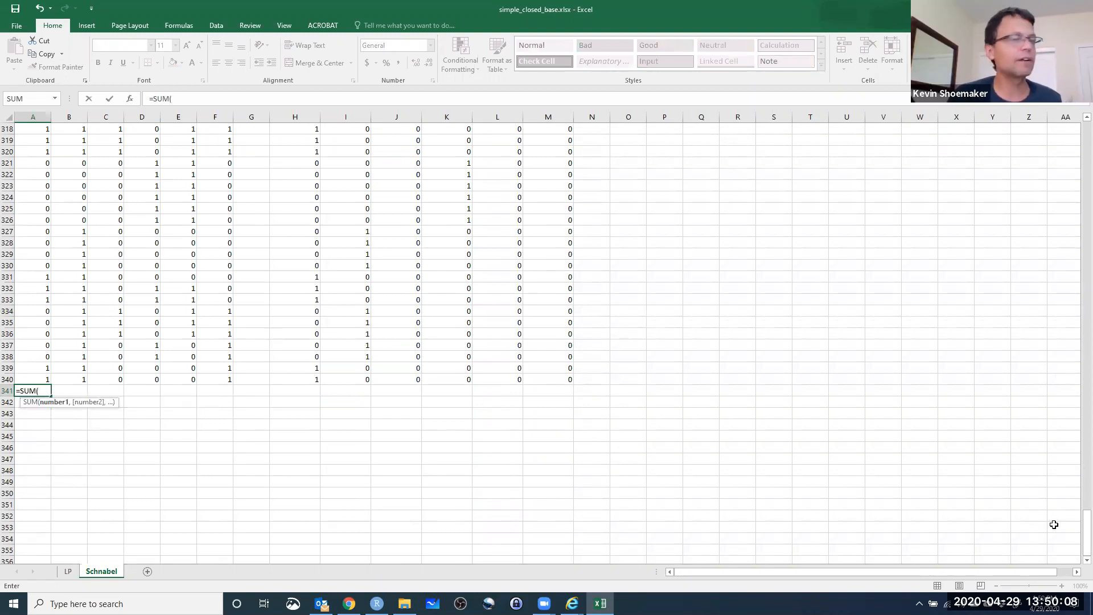
key(BackSpace)
key(Escape)
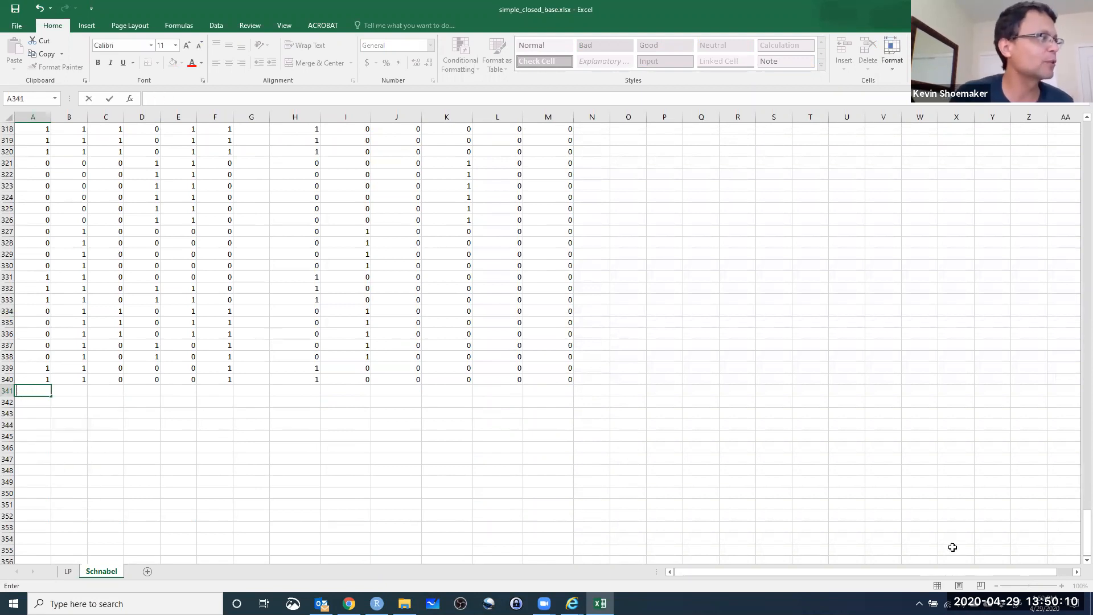
Enter the label SUMS in A342 and total the sample1 captures below it in A343 with =SUM(A2:A340).
click(28, 406)
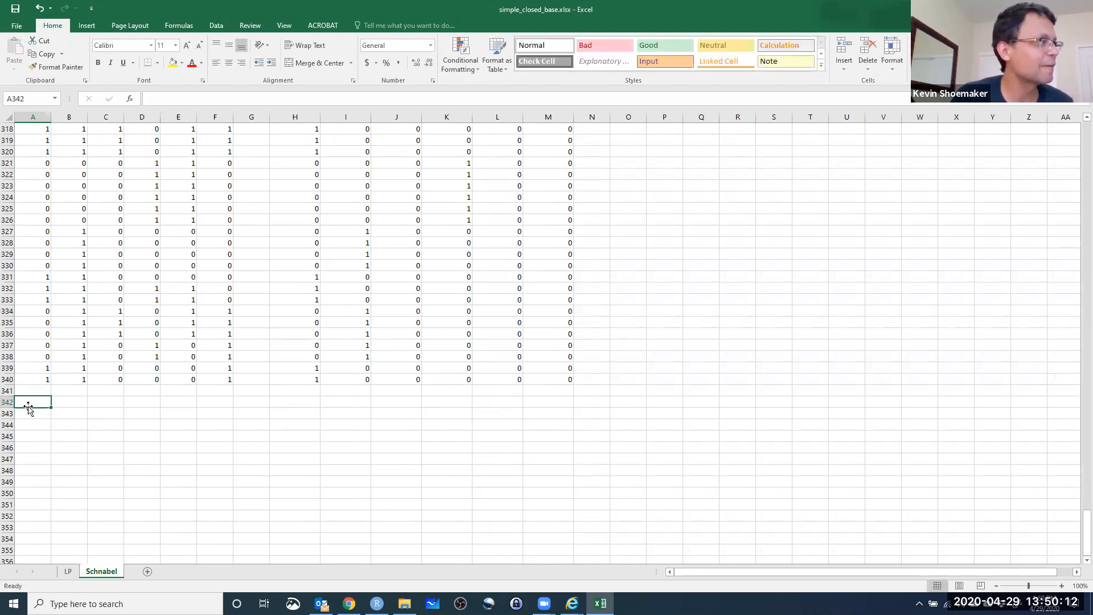
text(SUMS)
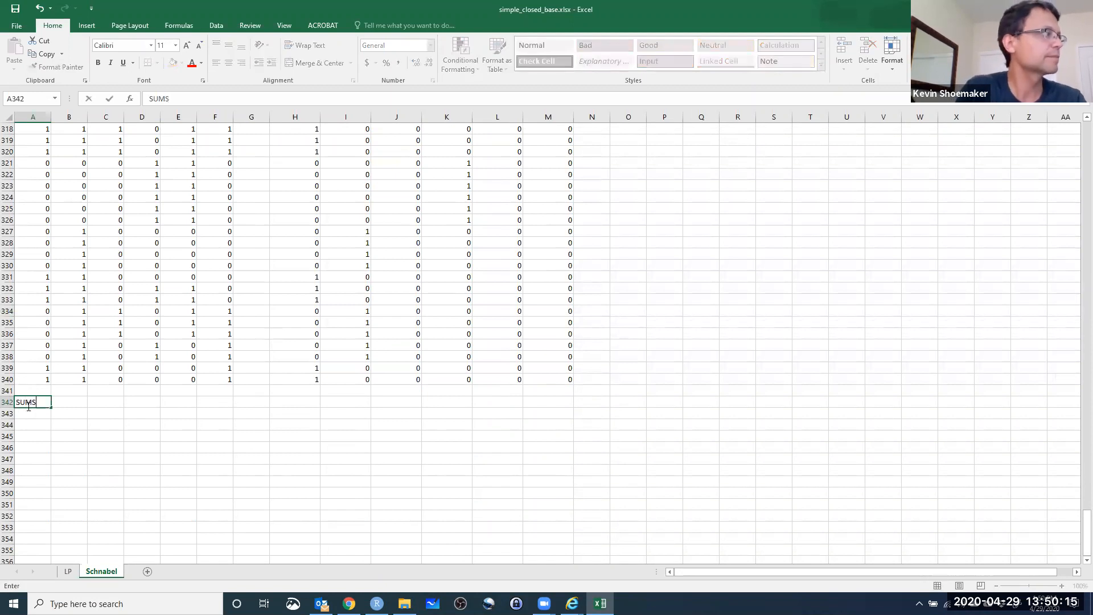
key(Return)
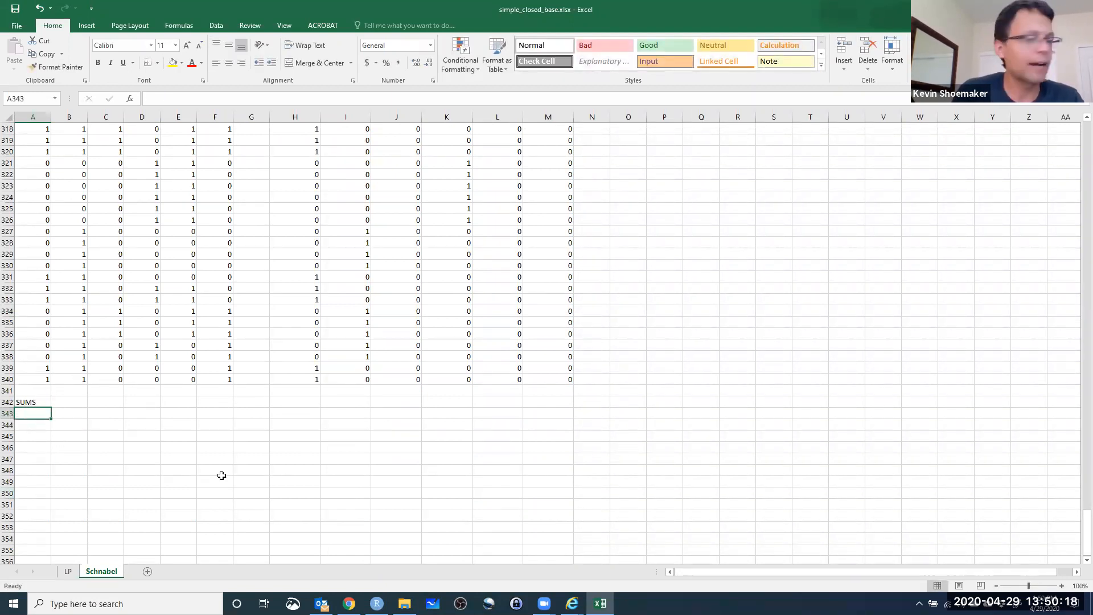
text(=SU)
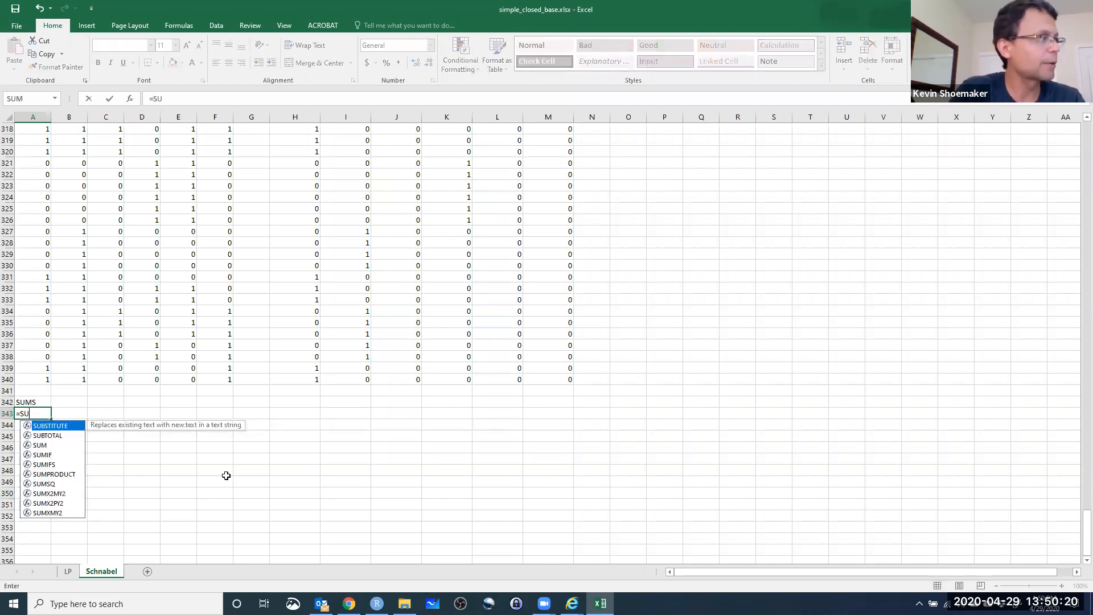
text(M()
drag(1085, 532, 1079, 162)
drag(28, 140, 9, 516)
key(Return)
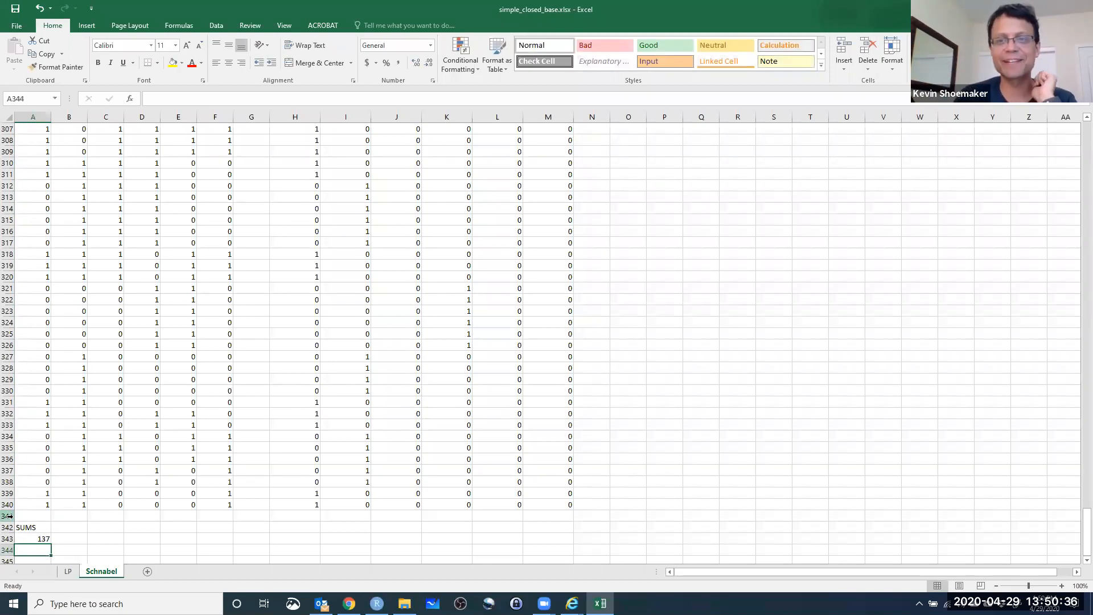
Fill the A343 total across to F343 to sum all six original sample columns.
scroll(85, 494, down, 2)
click(42, 472)
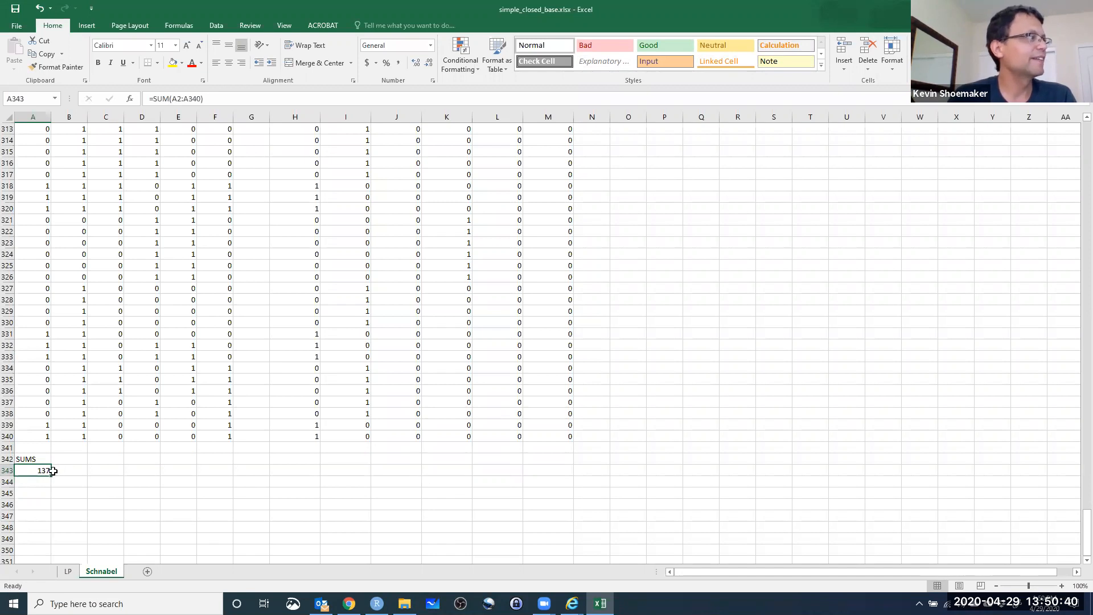
drag(51, 474, 224, 477)
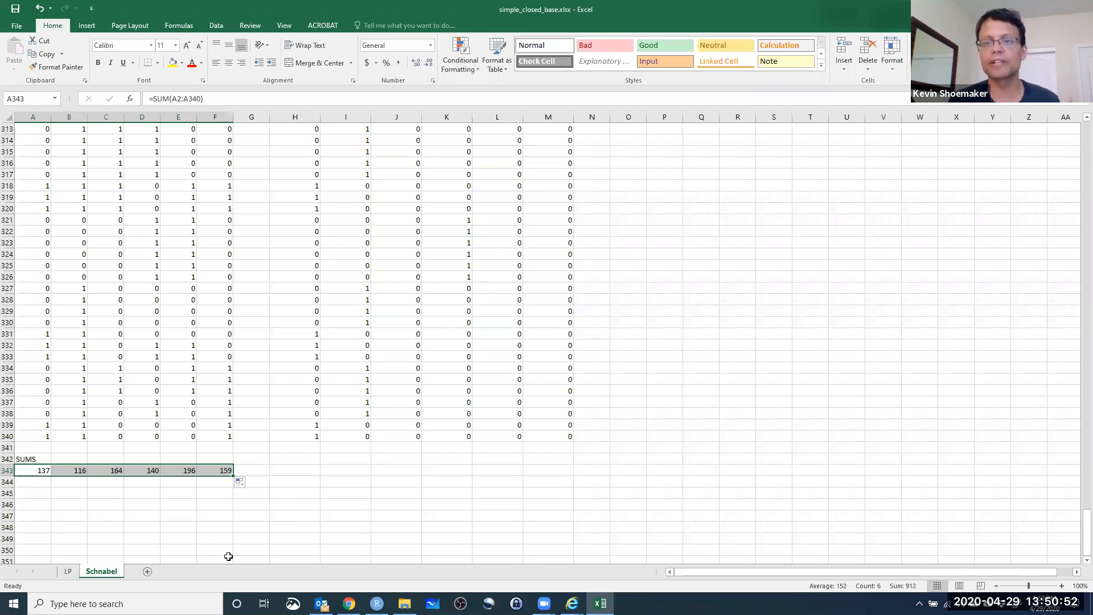
Enter the label SUM in H342 and copy the F343 total formula into H343 below it.
click(305, 470)
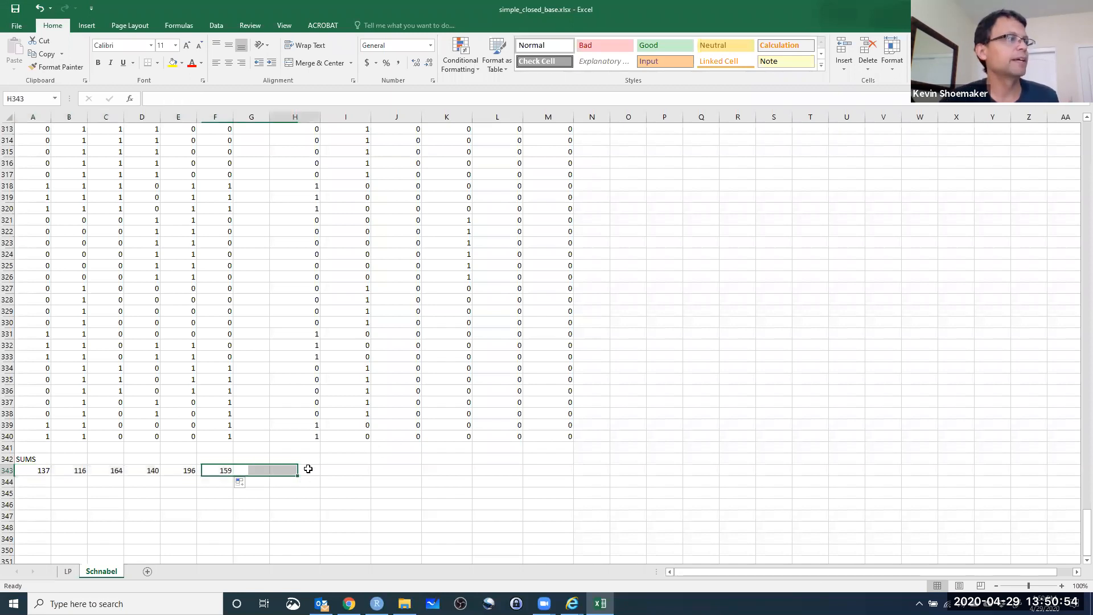
click(309, 459)
text(SUM)
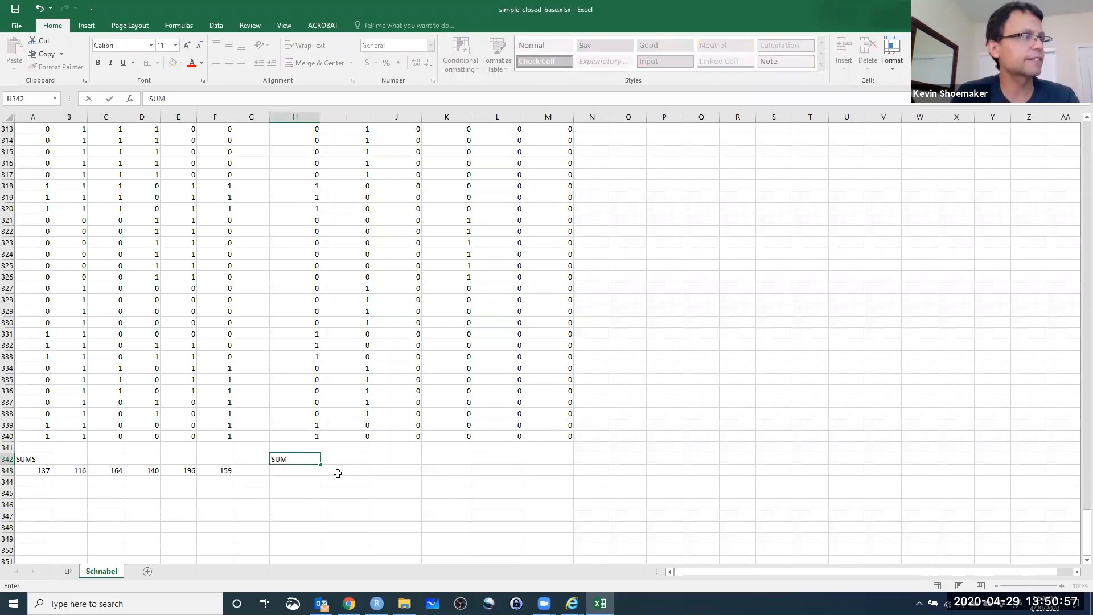
key(Return)
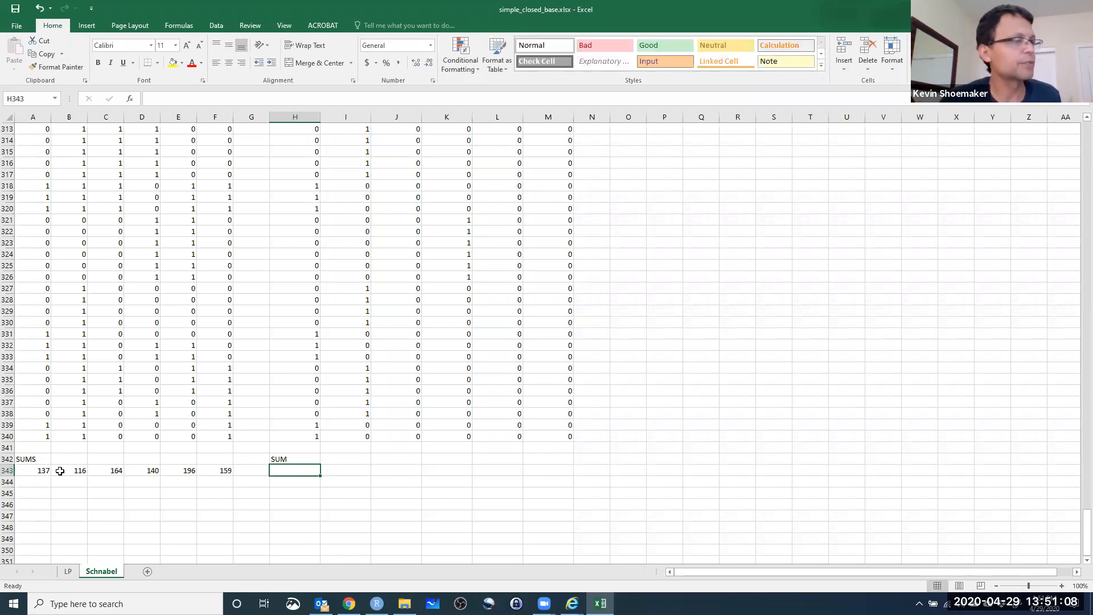
click(207, 474)
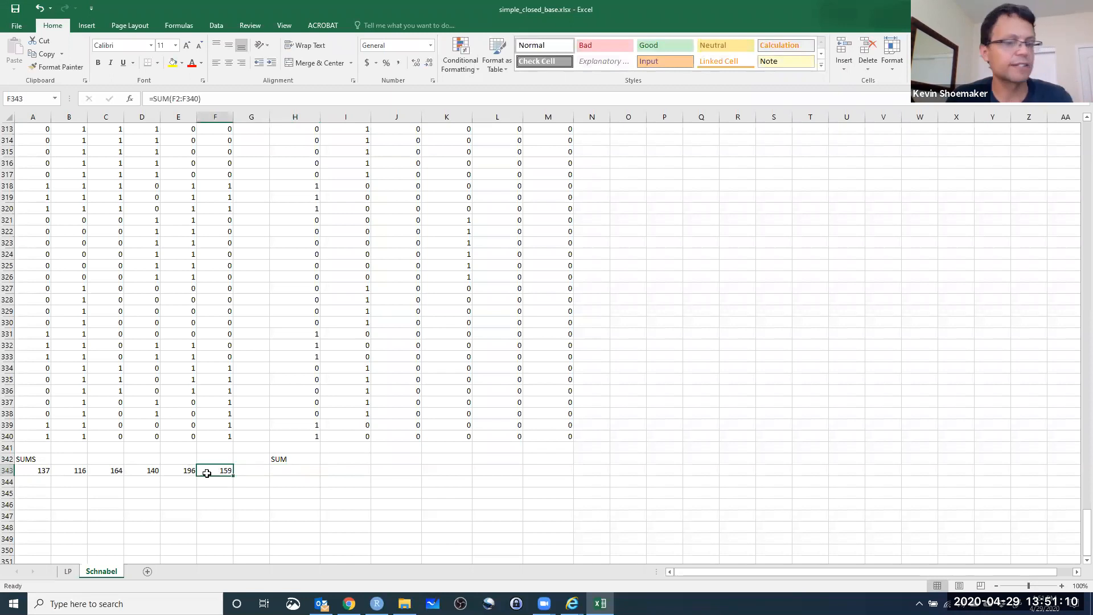
key(ctrl+c)
click(305, 471)
key(ctrl+v)
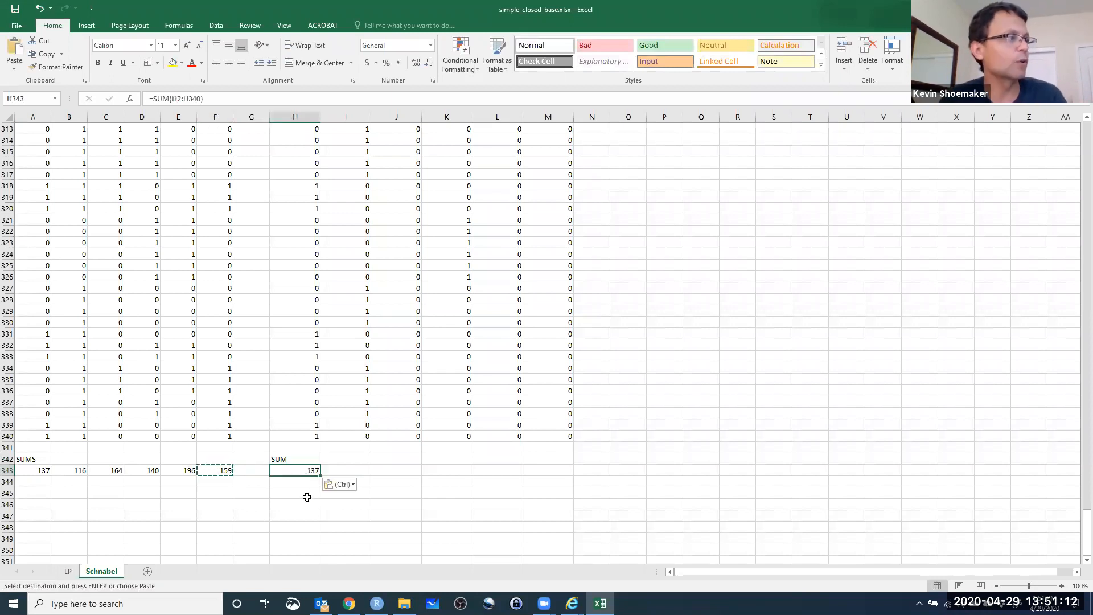
Fill the H343 total across to M343 to sum the newly marked animals for each sample.
click(345, 459)
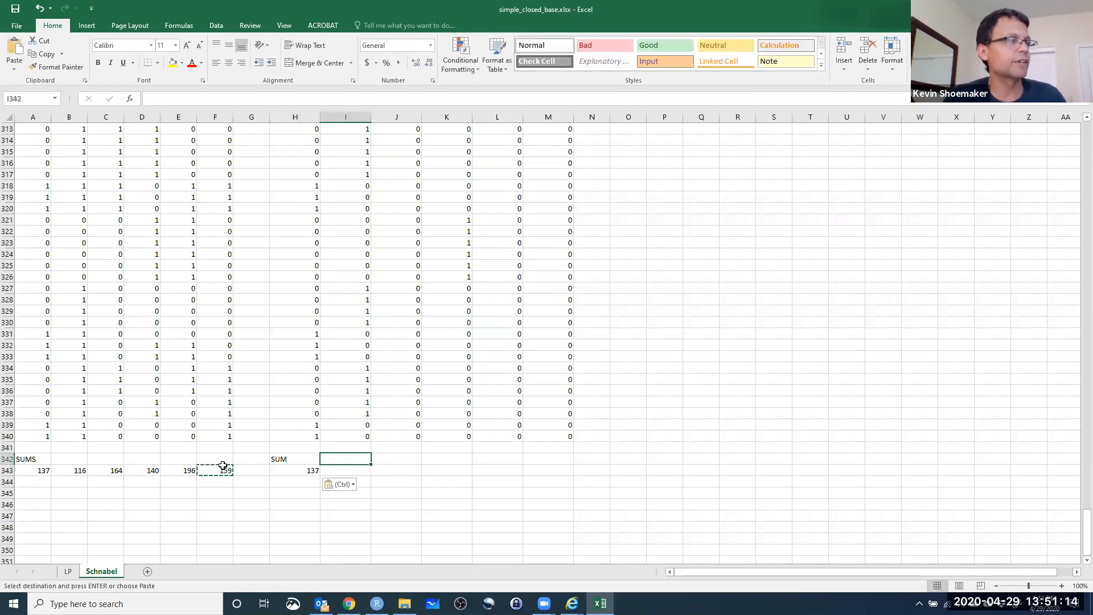
click(287, 471)
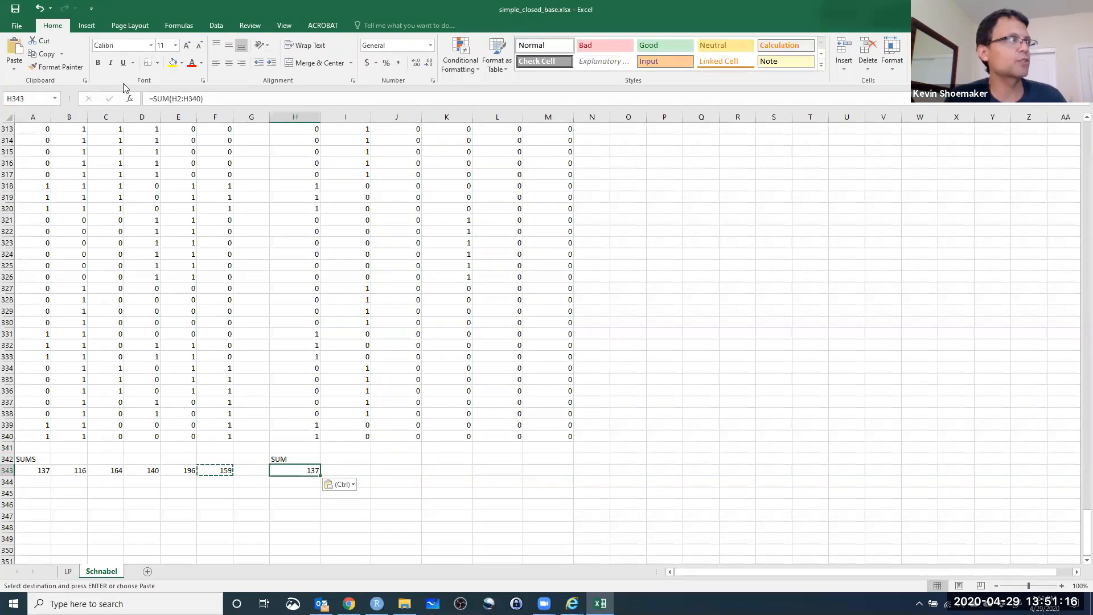
click(174, 98)
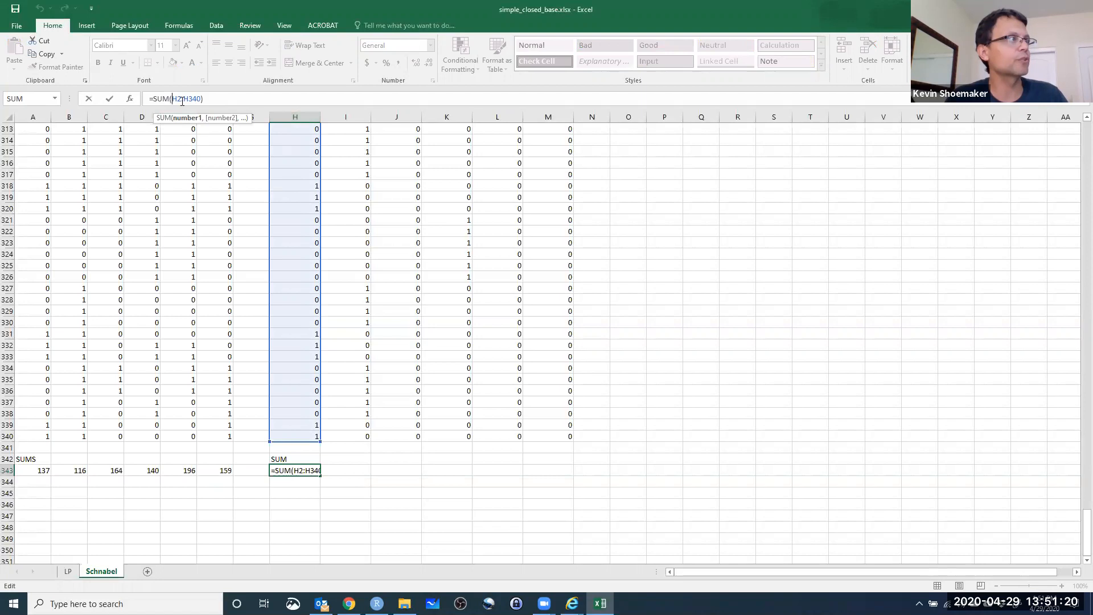
click(345, 473)
click(300, 470)
drag(355, 475, 561, 477)
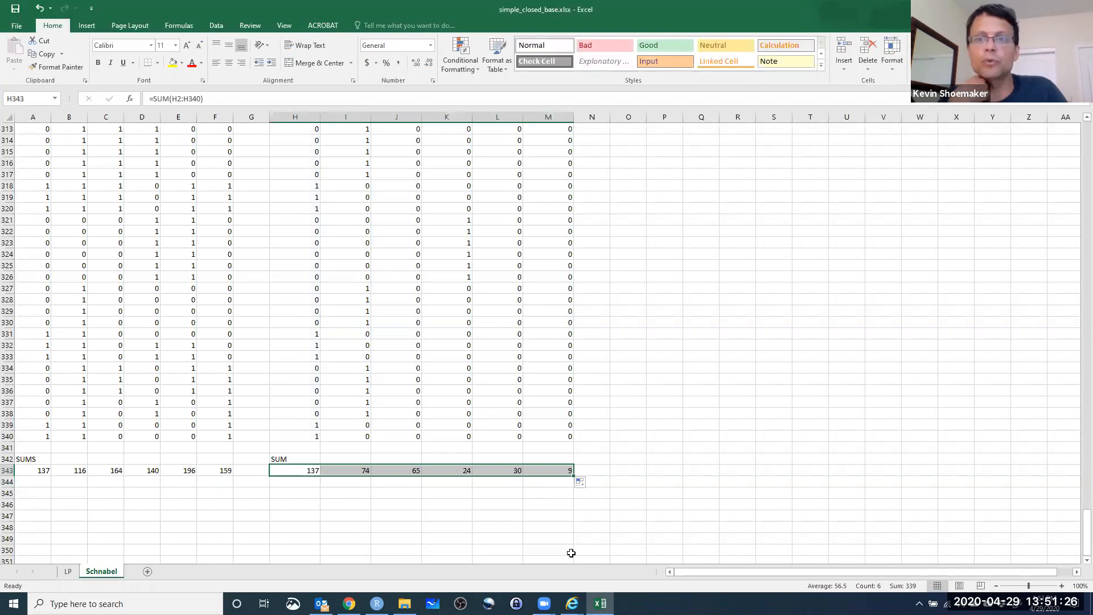
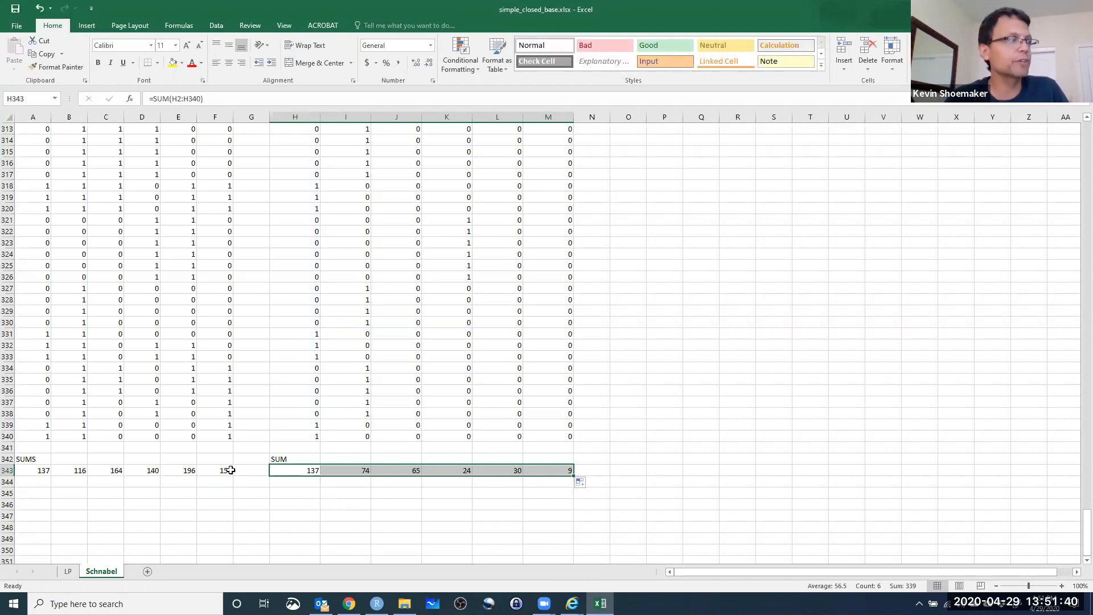
Enter the label RECAPS in H345 beneath the newly marked totals.
click(278, 493)
text(RECAPS)
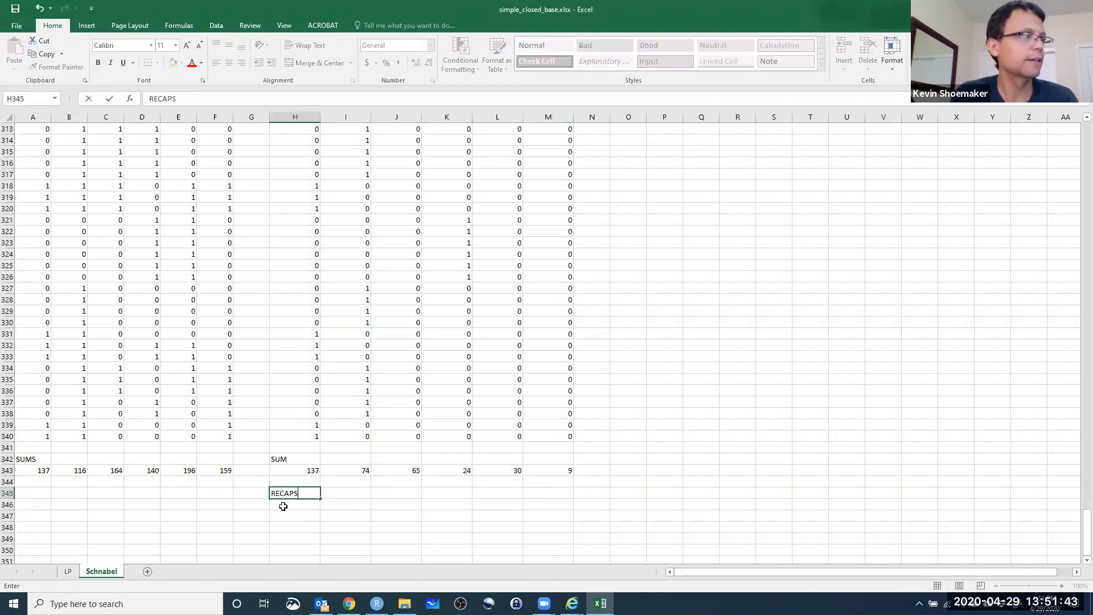
key(Return)
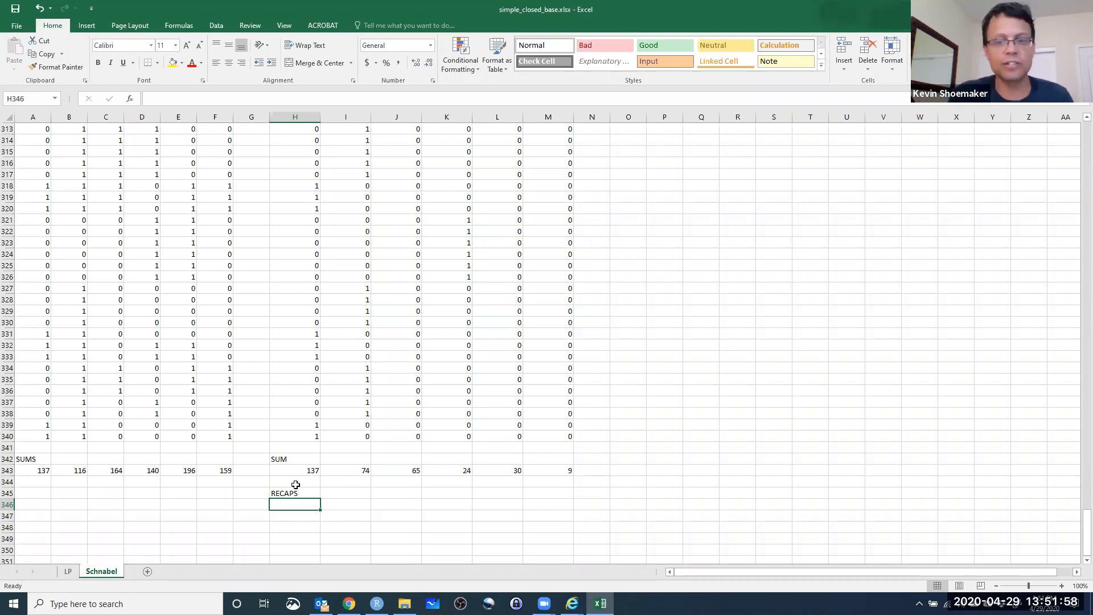
Calculate sample1 recaptures in H346 with =A343-H343 and fill the formula across to M346 for all six samples.
text(=)
click(37, 472)
text(-)
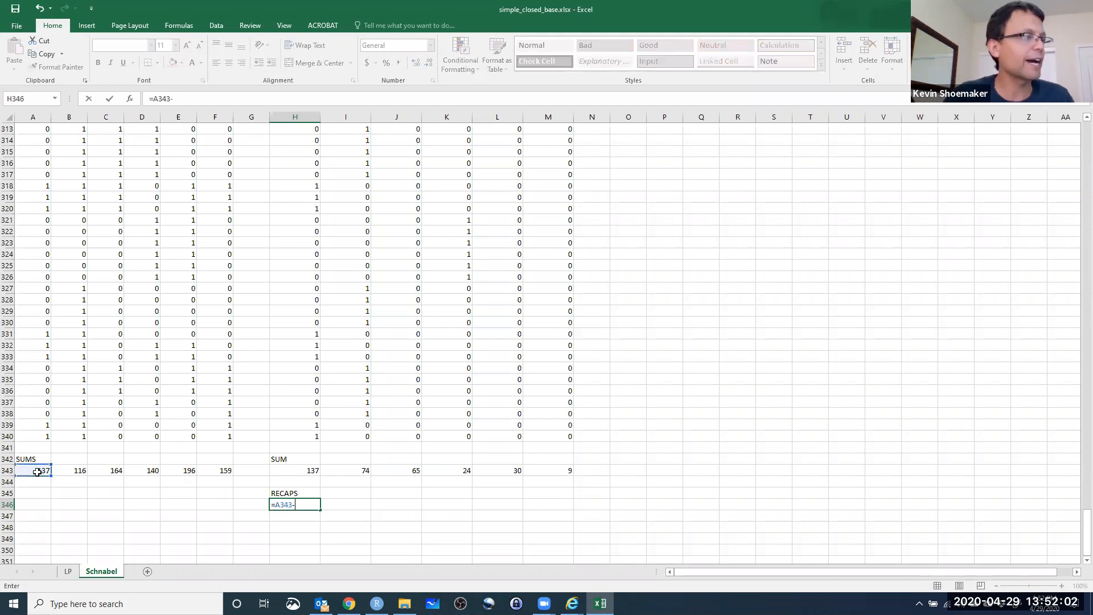
click(298, 470)
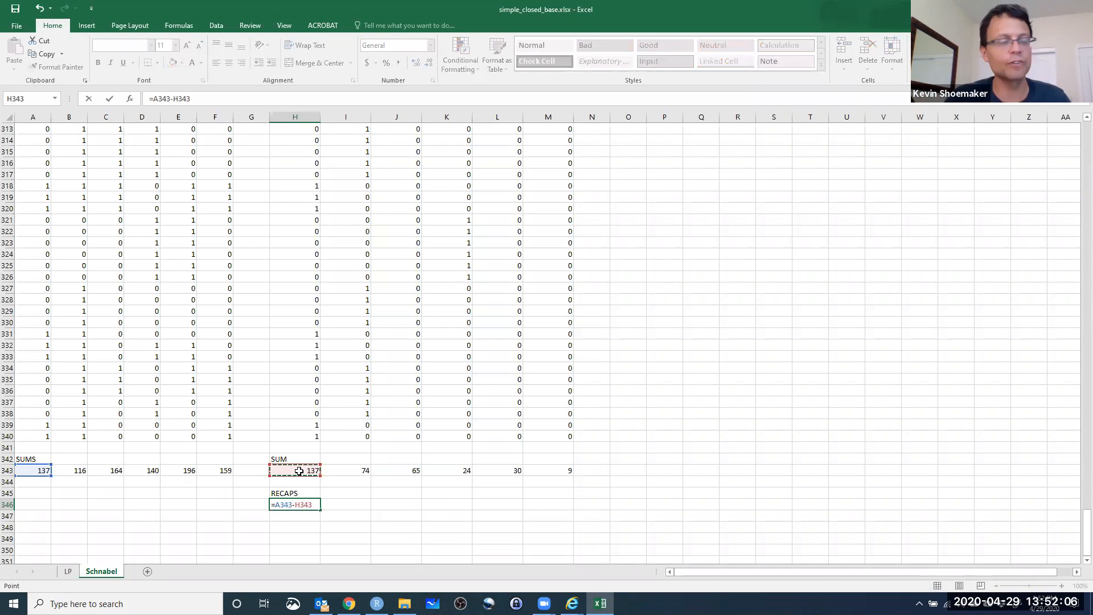
key(Return)
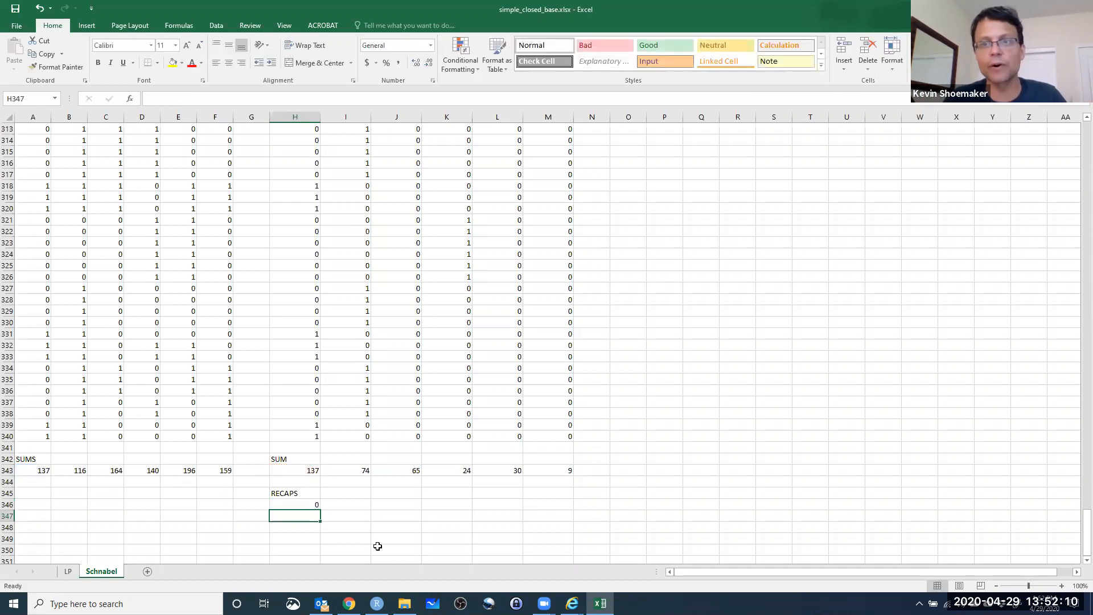
click(312, 506)
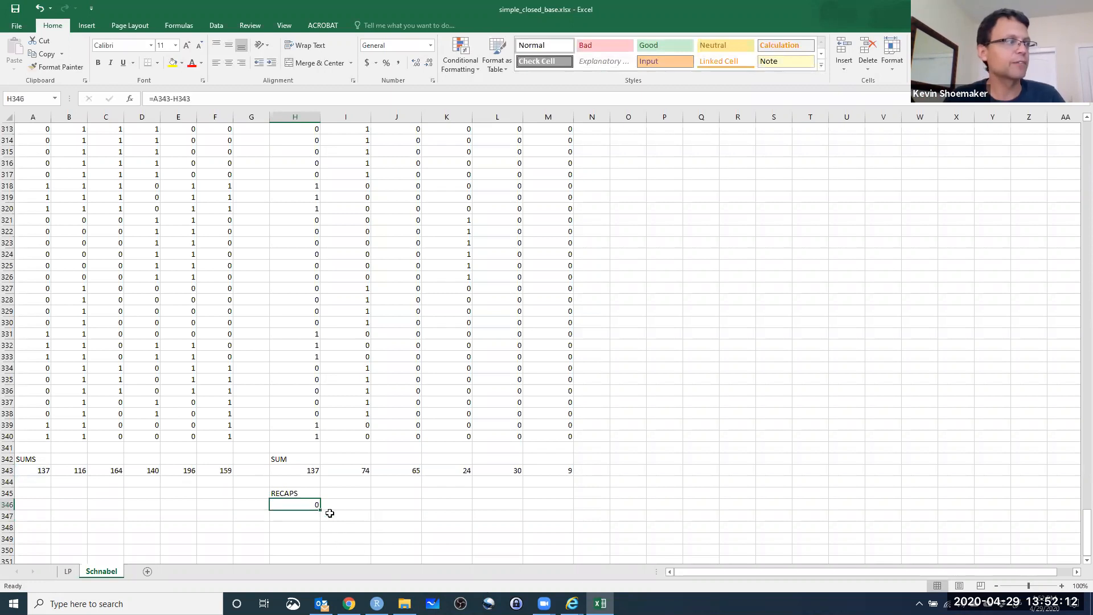
drag(323, 511, 572, 509)
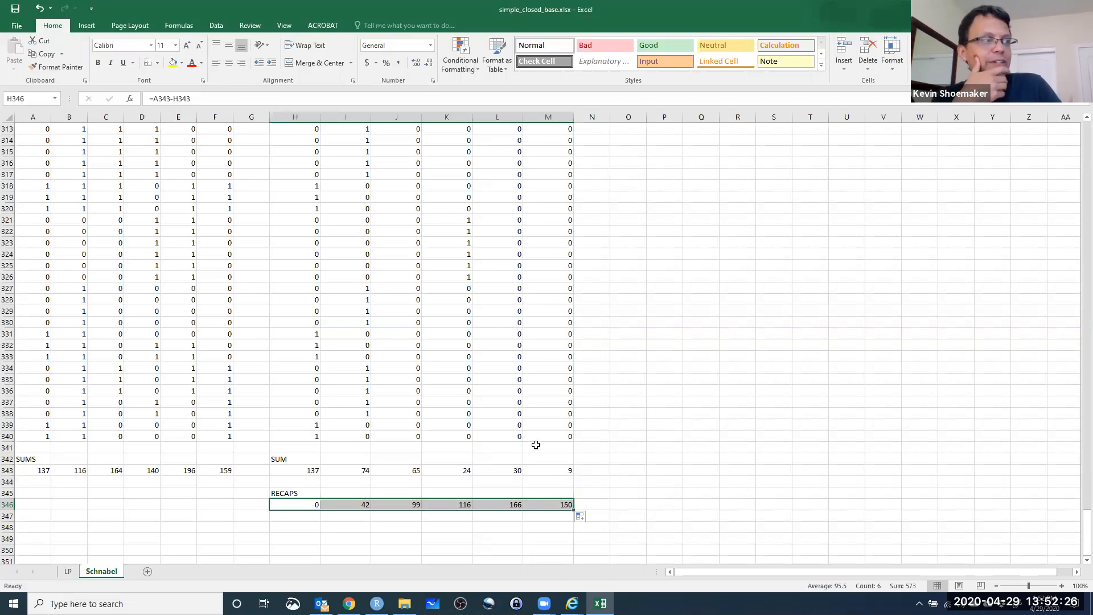
Examine how the sample6 recaptures in M346 follow from the capture total in F343 and the newly marked total in M343.
click(569, 474)
drag(558, 500, 556, 493)
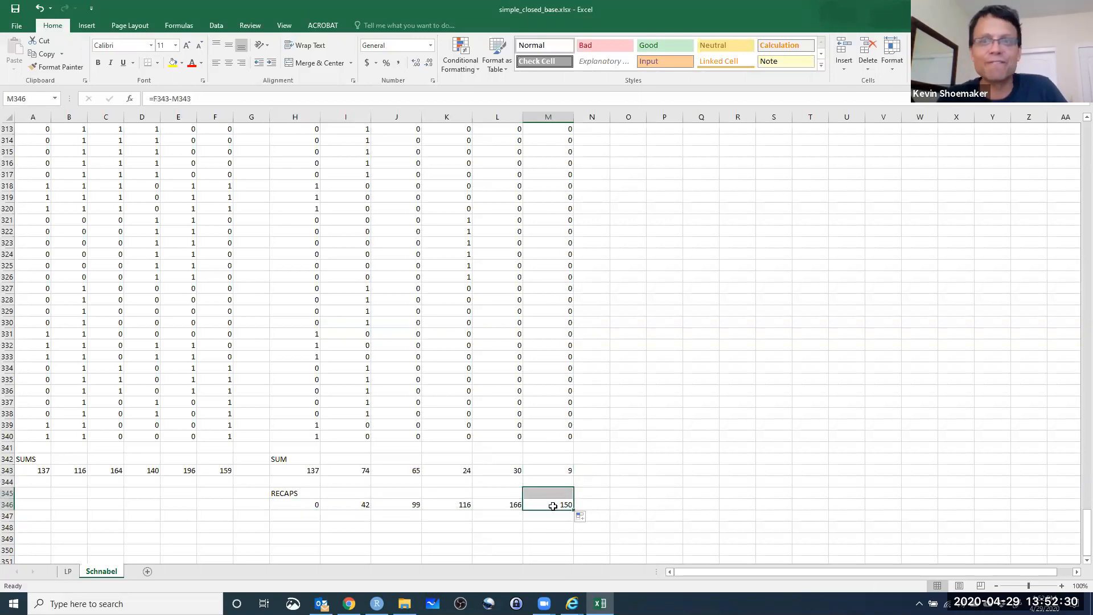
drag(660, 515, 659, 507)
scroll(649, 498, up, 1)
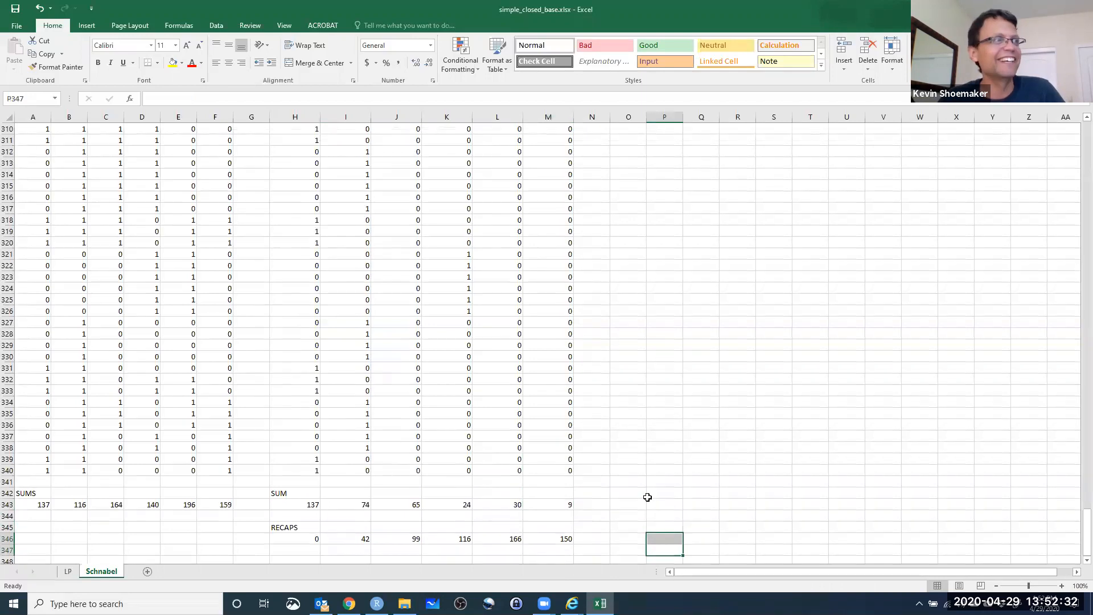
scroll(657, 499, down, 2)
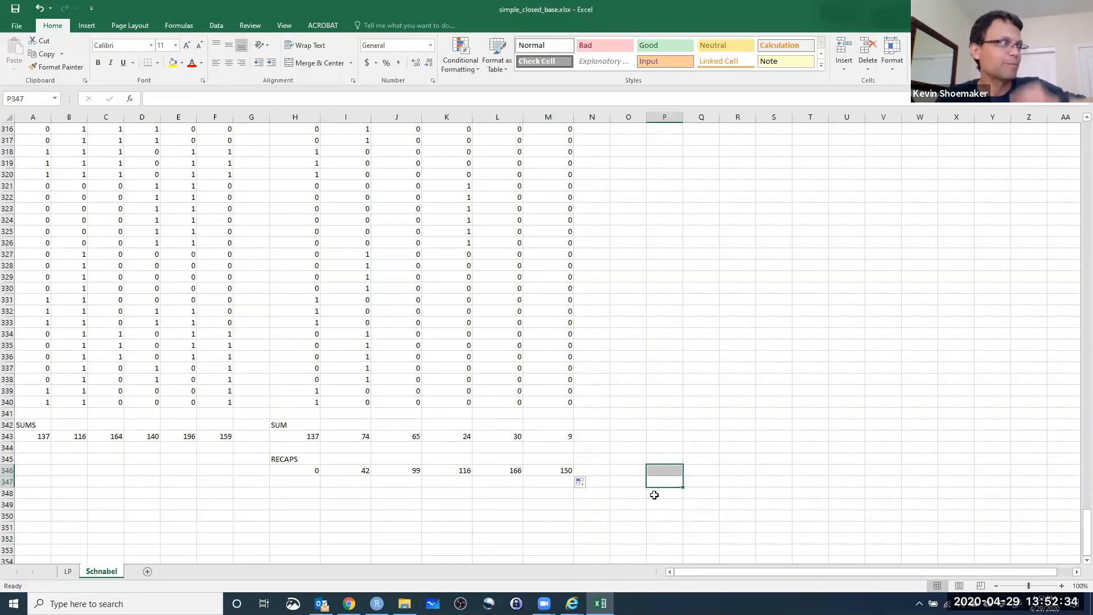
click(227, 436)
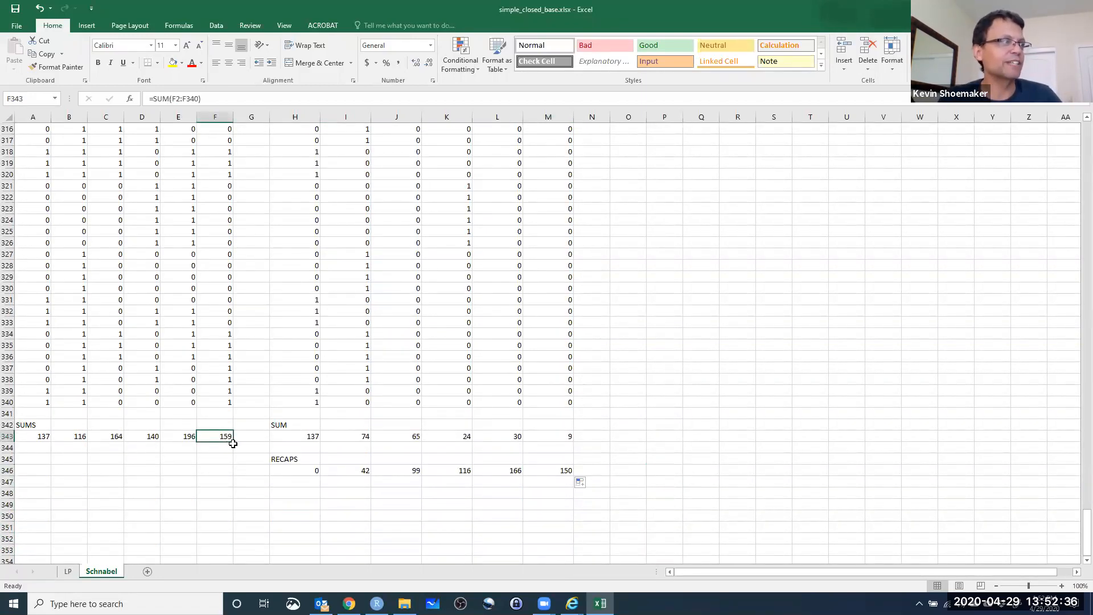
click(567, 471)
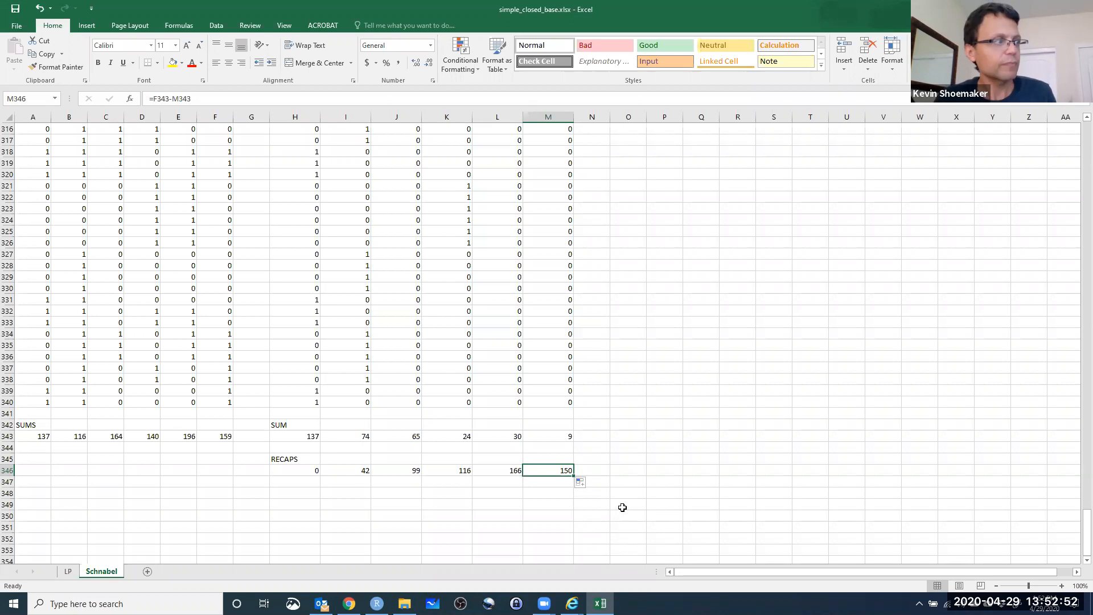
Relabel the capture totals in A342 as C and the recaptures in H345 as R.
click(279, 459)
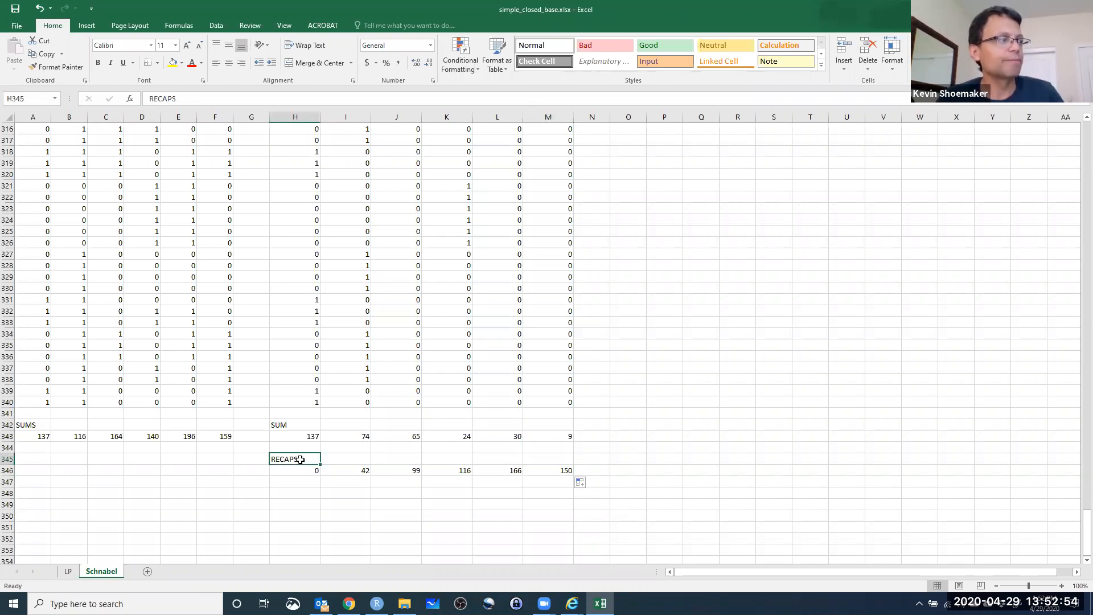
click(29, 422)
text(C)
key(Return)
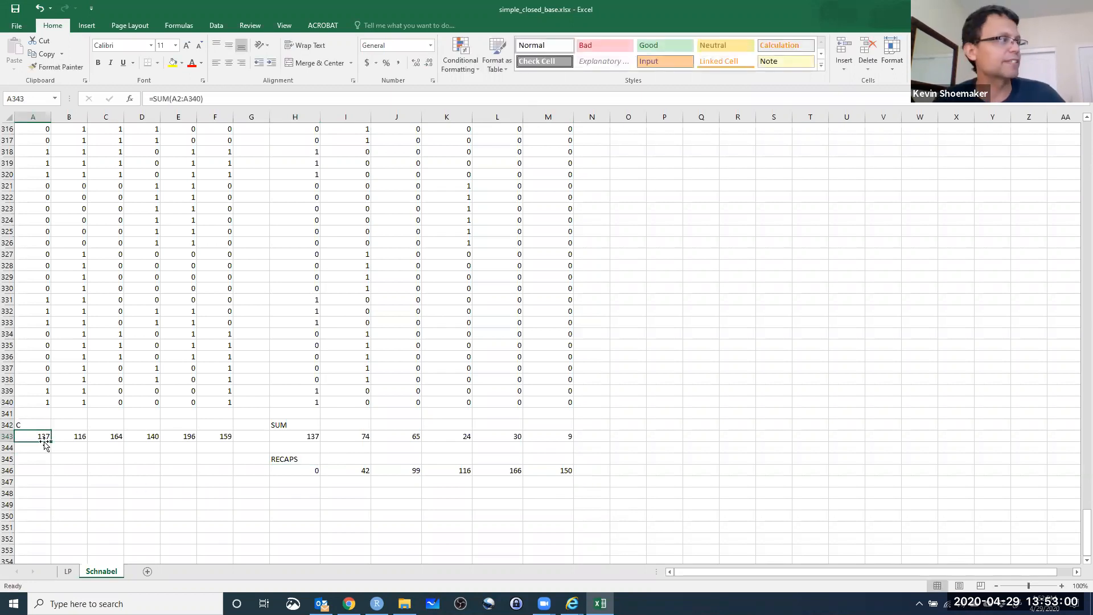
click(290, 462)
text(R)
key(Return)
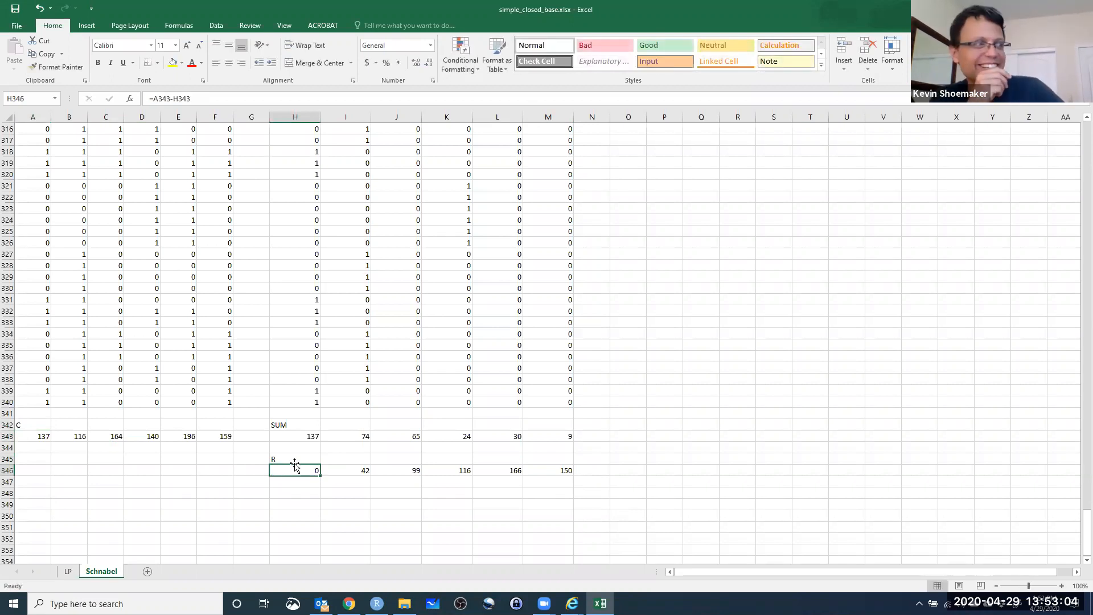
Copy the sample1 to sample6 headers from H1:M1 into Q4:V4 to head a summary table.
click(735, 426)
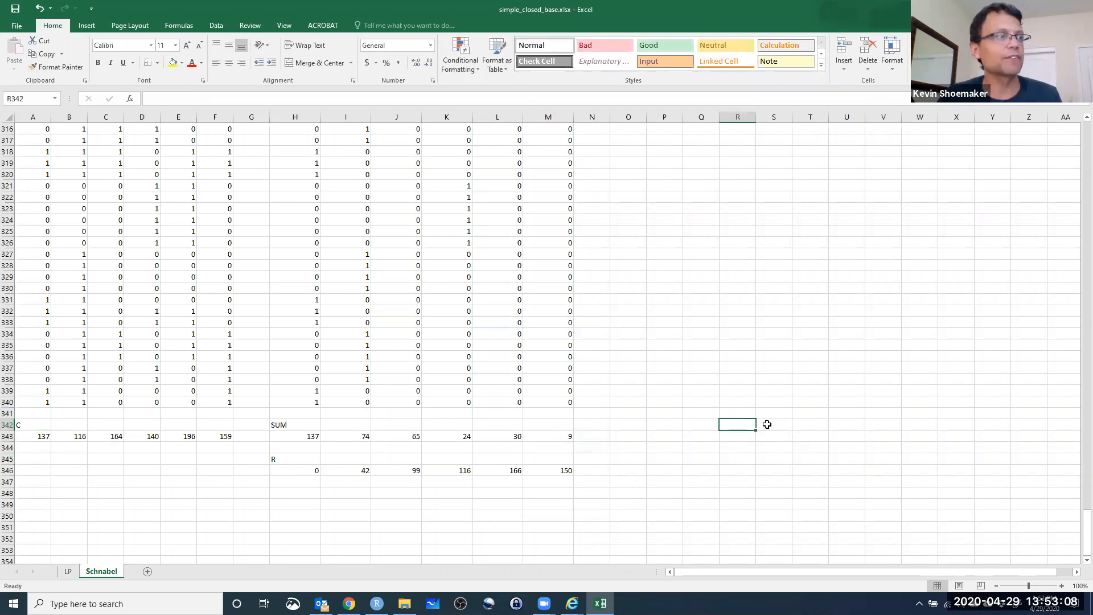
drag(1078, 525, 1070, 136)
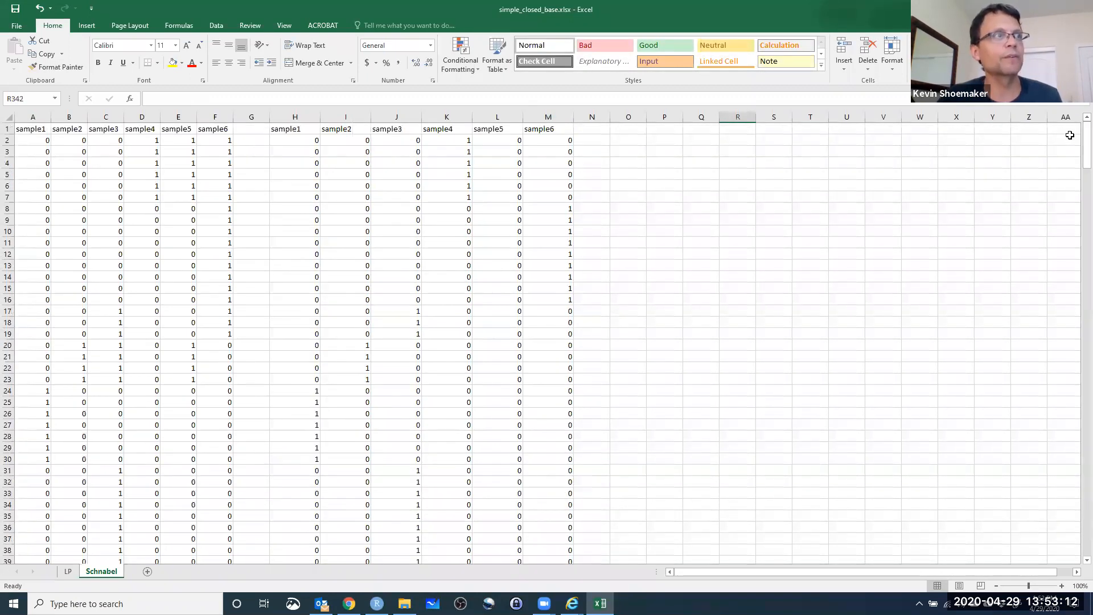
click(730, 140)
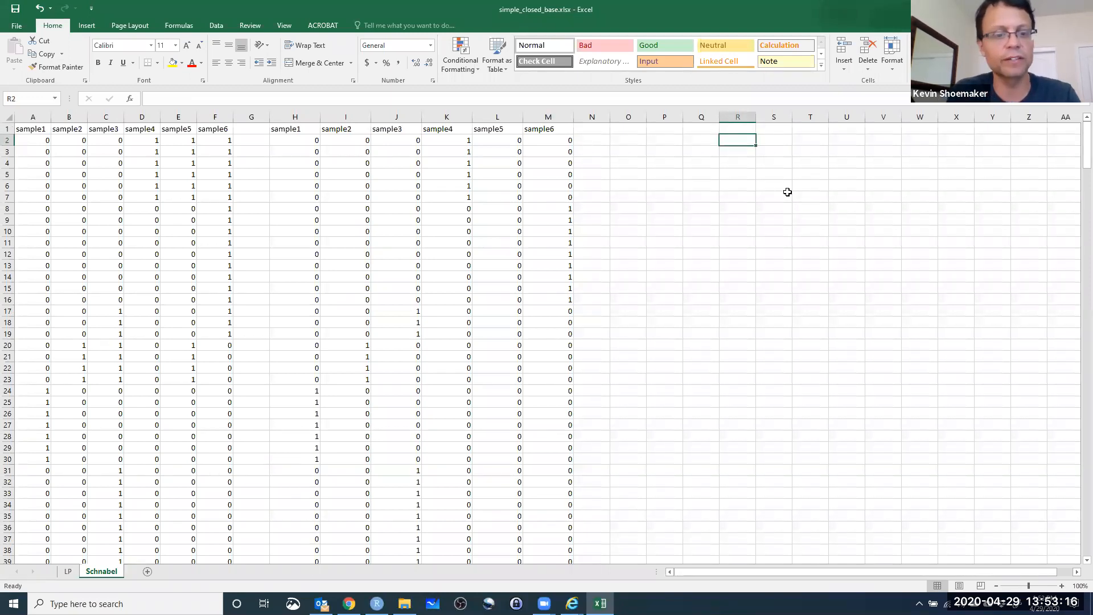
key(Down)
key(Down)
key(Down)
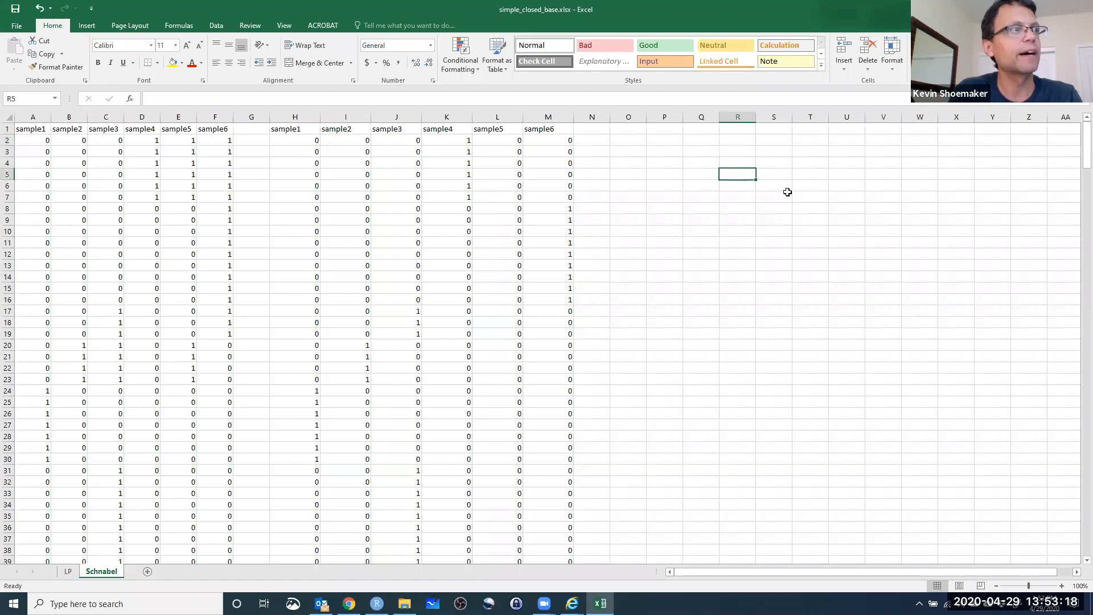
drag(294, 128, 524, 126)
key(ctrl+c)
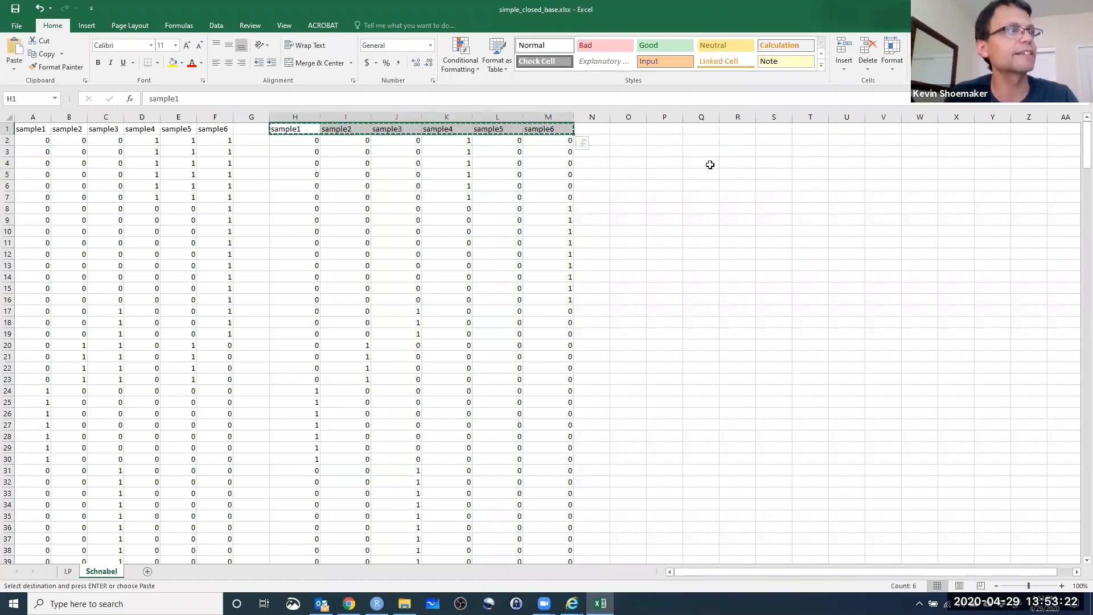
click(702, 163)
key(ctrl+v)
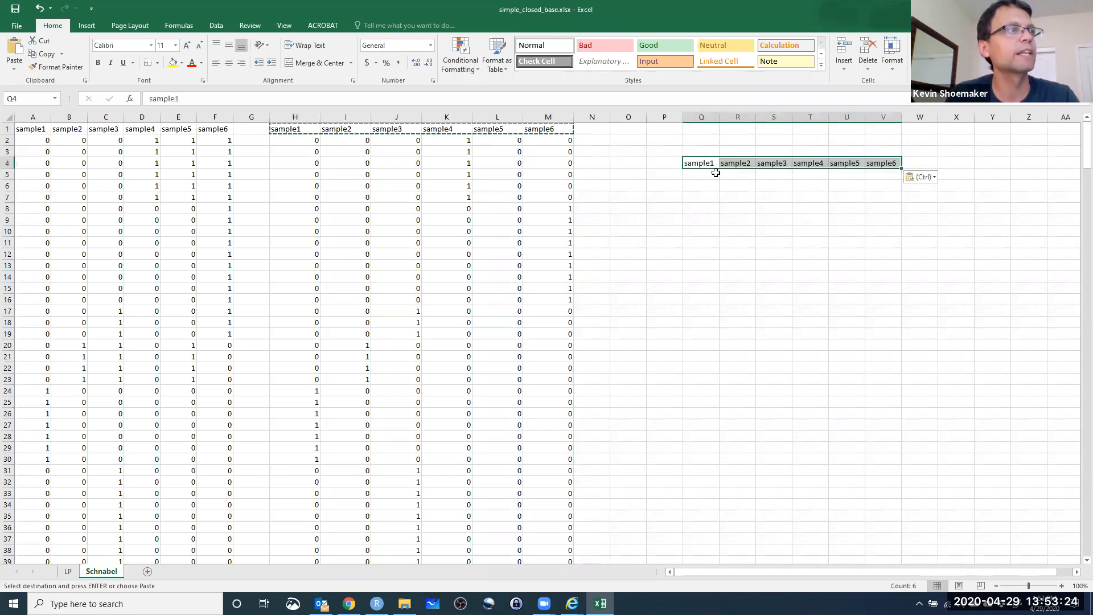
Enter the row labels C, R and M in P5, P6 and P7 of the summary table.
click(664, 176)
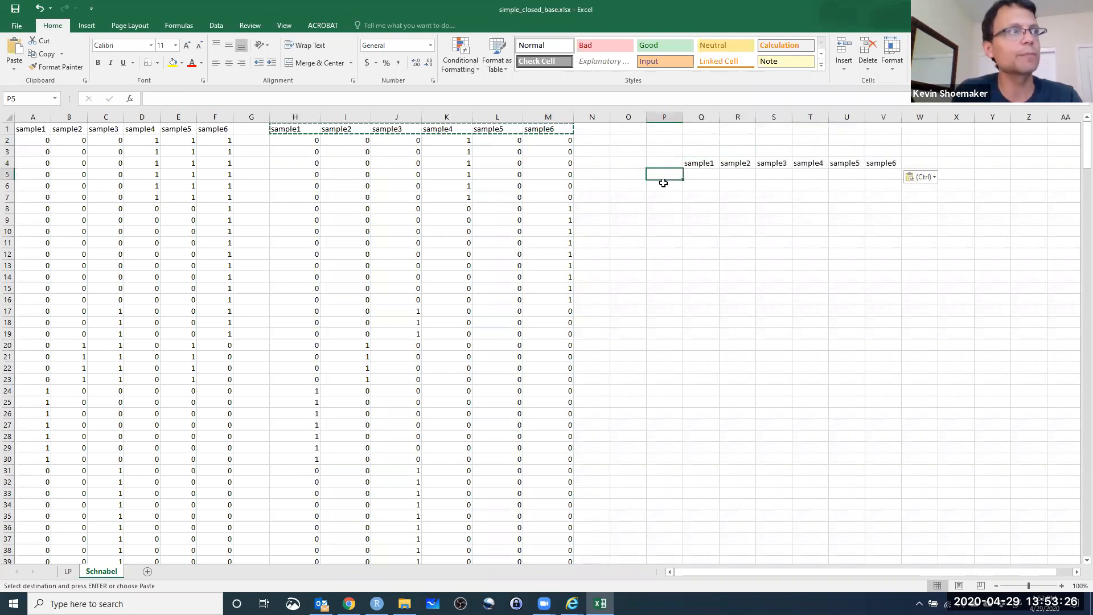
text(C)
key(Return)
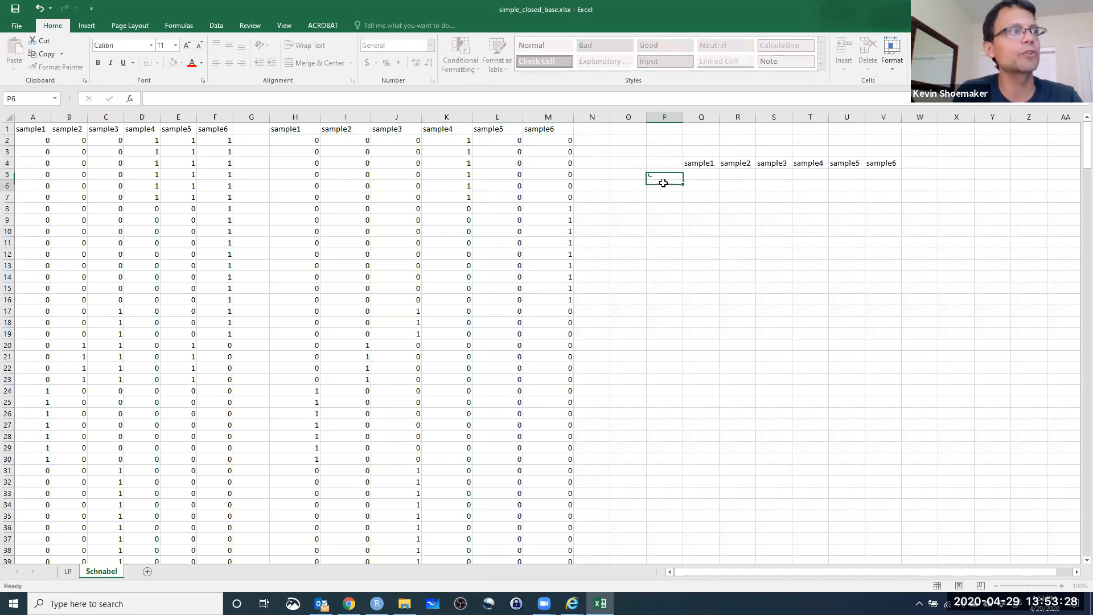
text(R)
key(Return)
text(M)
key(Return)
Link Q5 to the capture total with =A343 and fill it across to V5 to complete the C row.
click(692, 174)
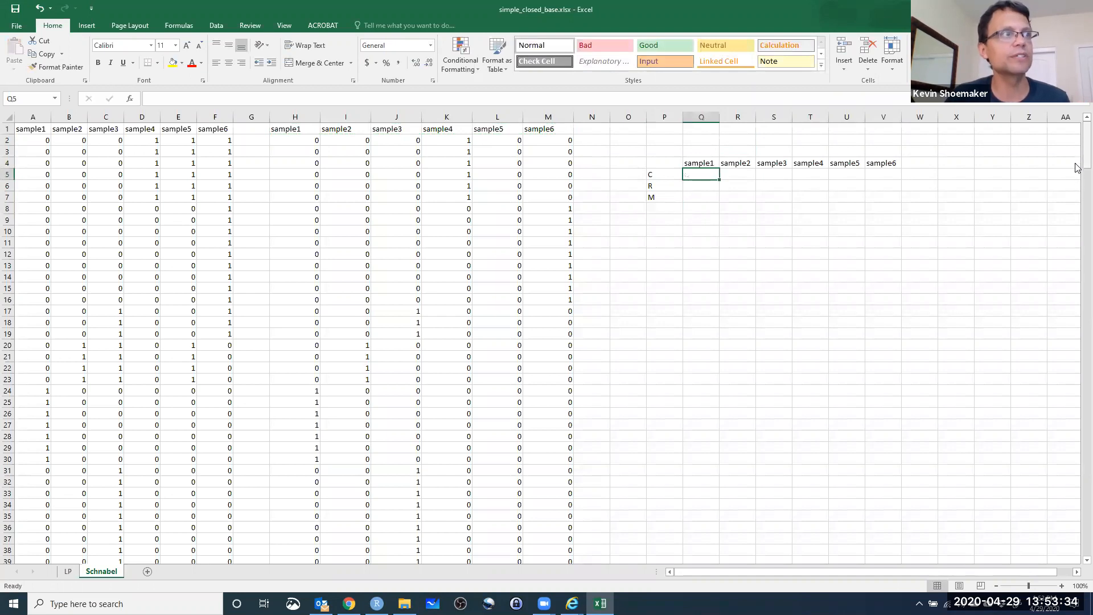
text(=)
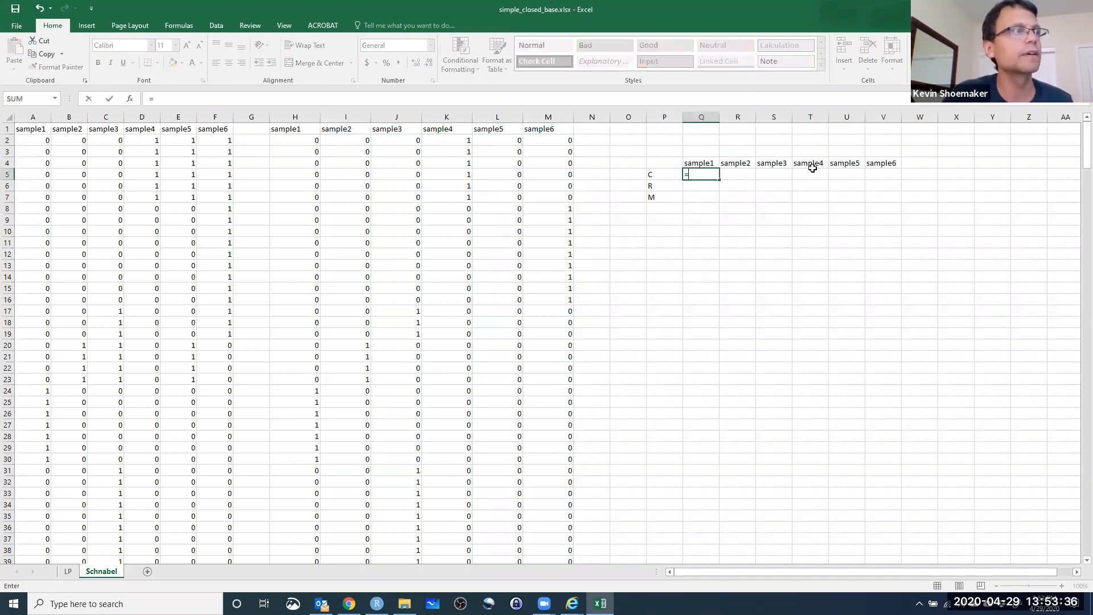
drag(1087, 147, 1086, 532)
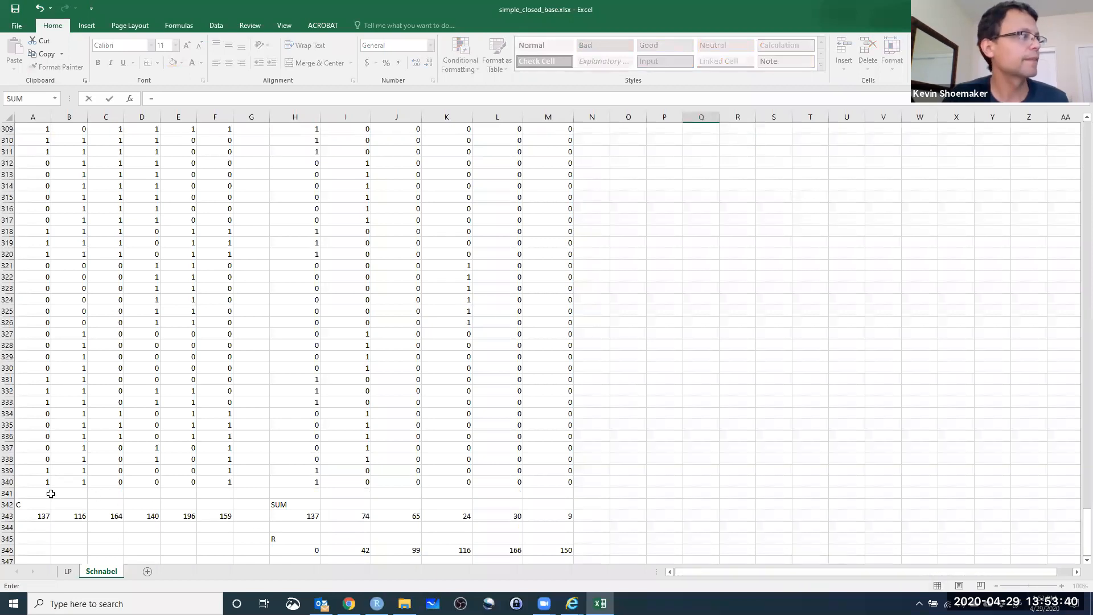
click(29, 513)
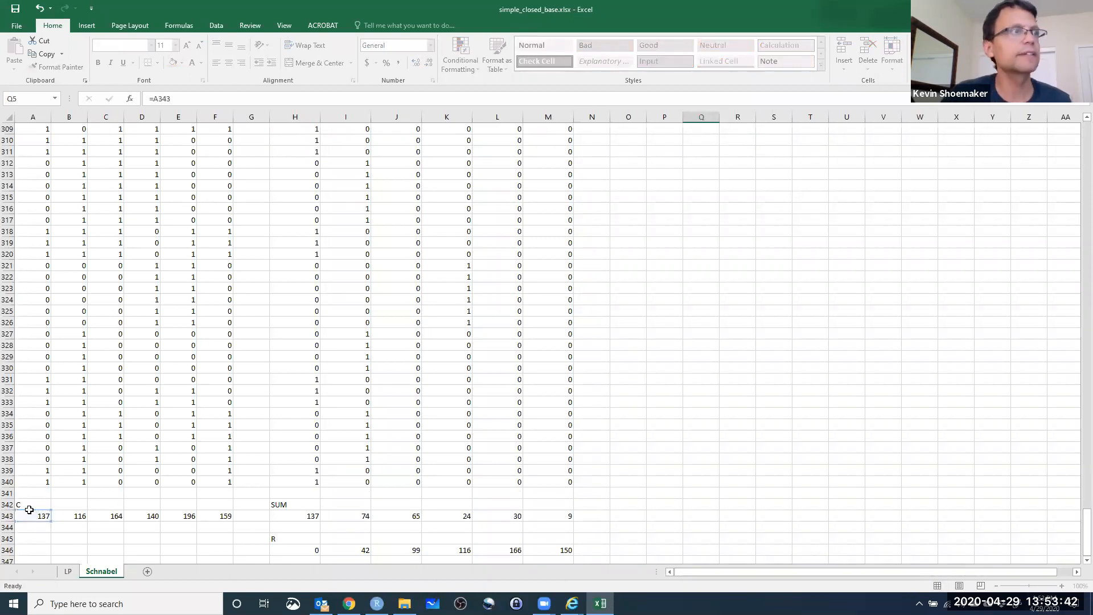
key(Return)
click(704, 172)
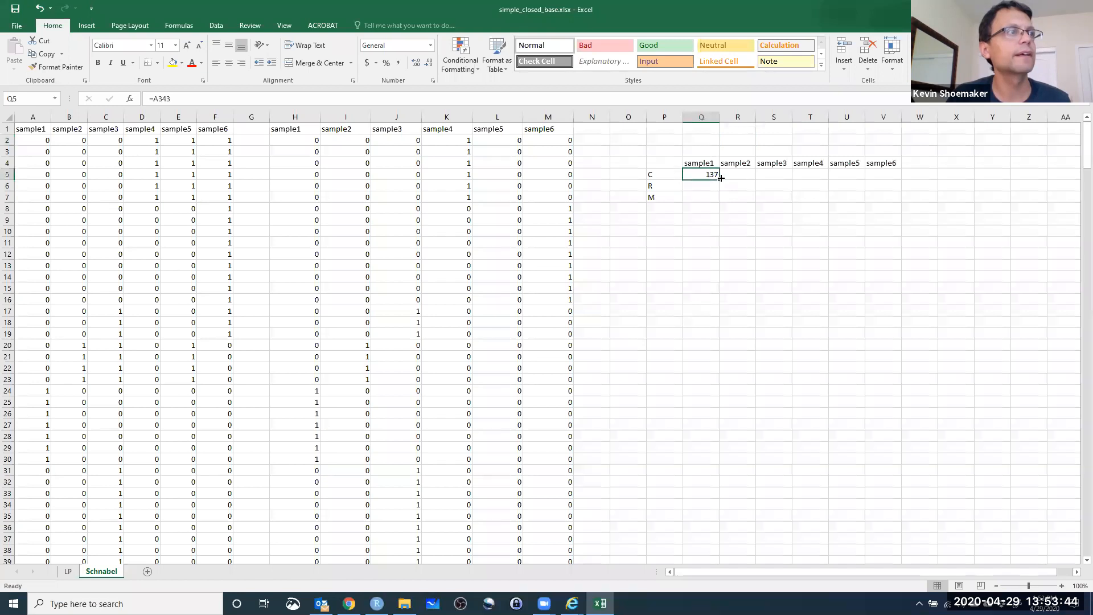
drag(720, 178, 899, 183)
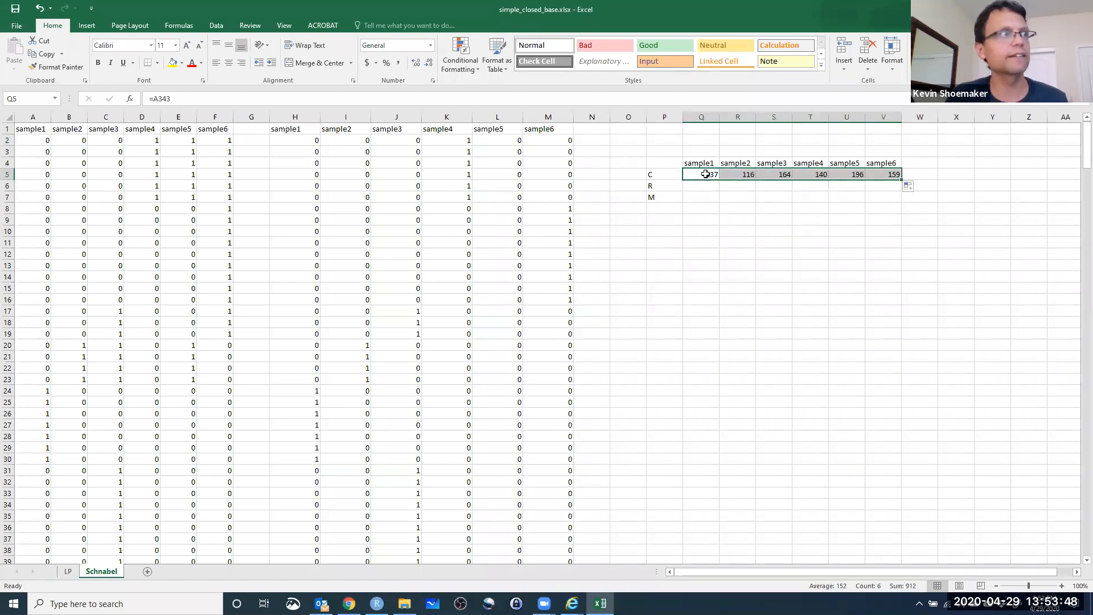
Link Q6 to the recapture count with =H346 and fill it across to V6 to complete the R row.
key(Down)
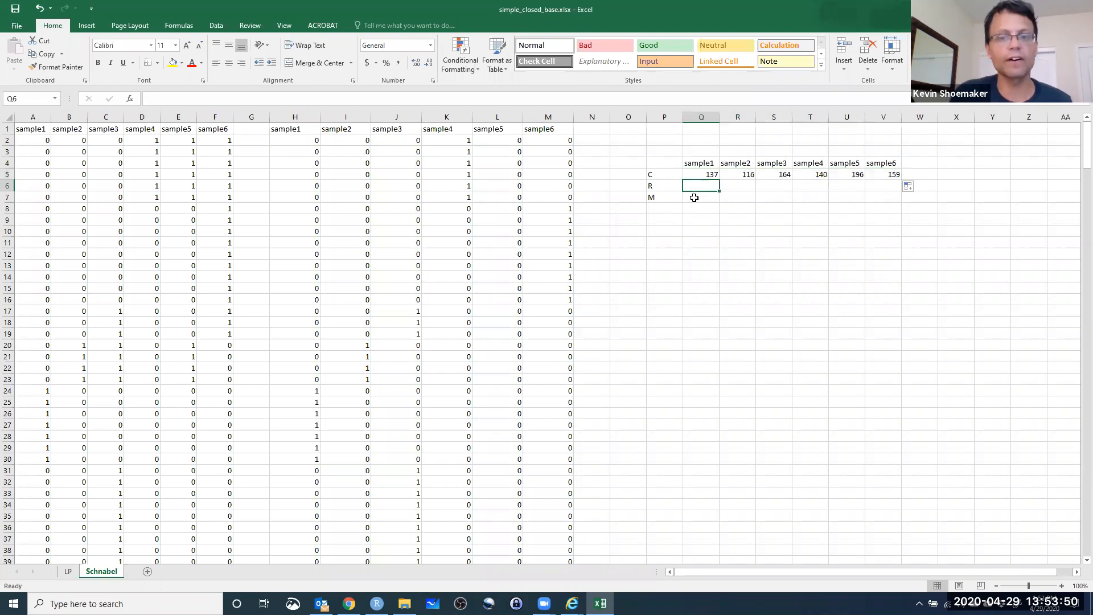
text(=)
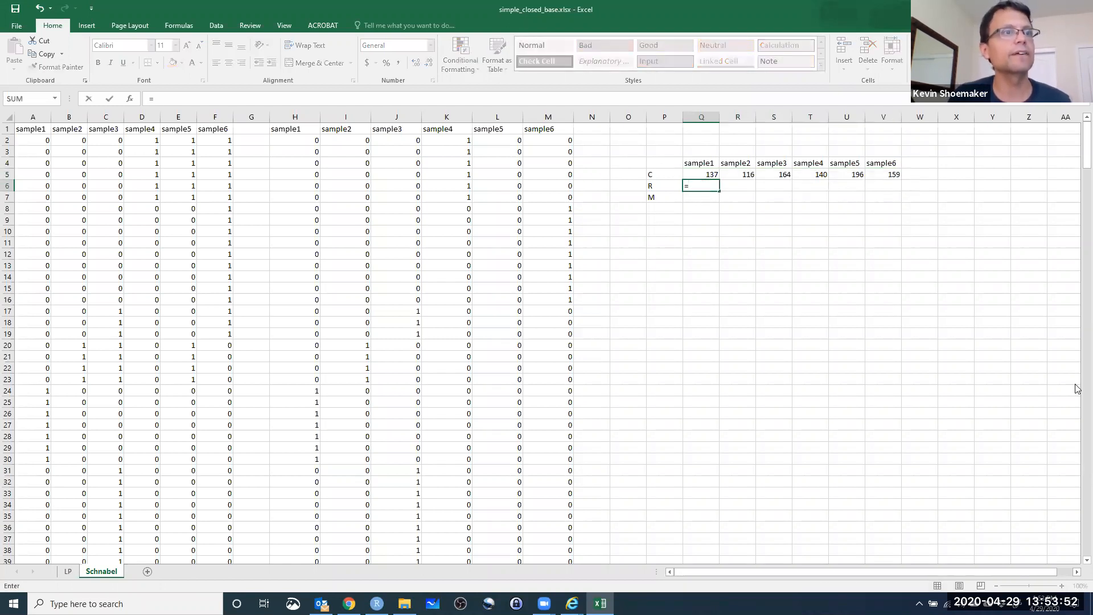
drag(1083, 145, 1049, 585)
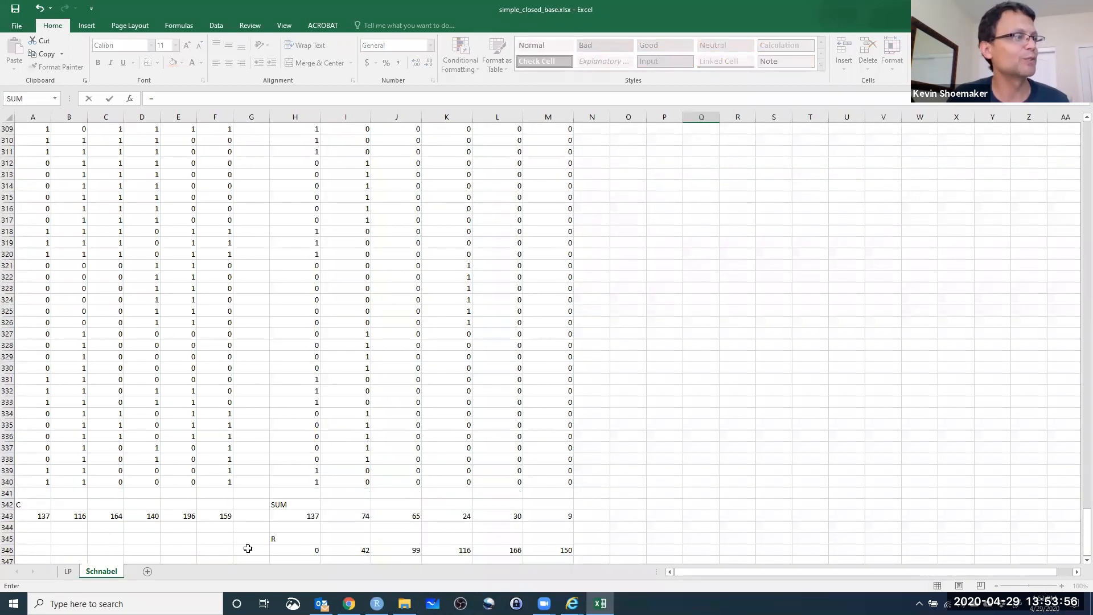
drag(310, 550, 556, 558)
click(556, 559)
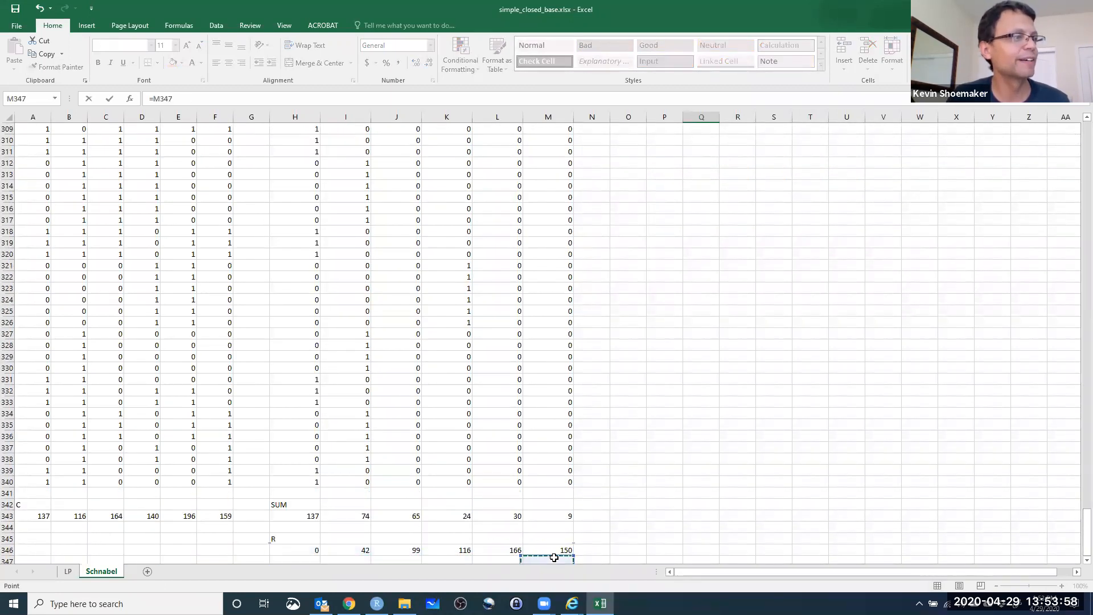
click(304, 550)
key(Return)
click(703, 188)
drag(720, 192, 907, 195)
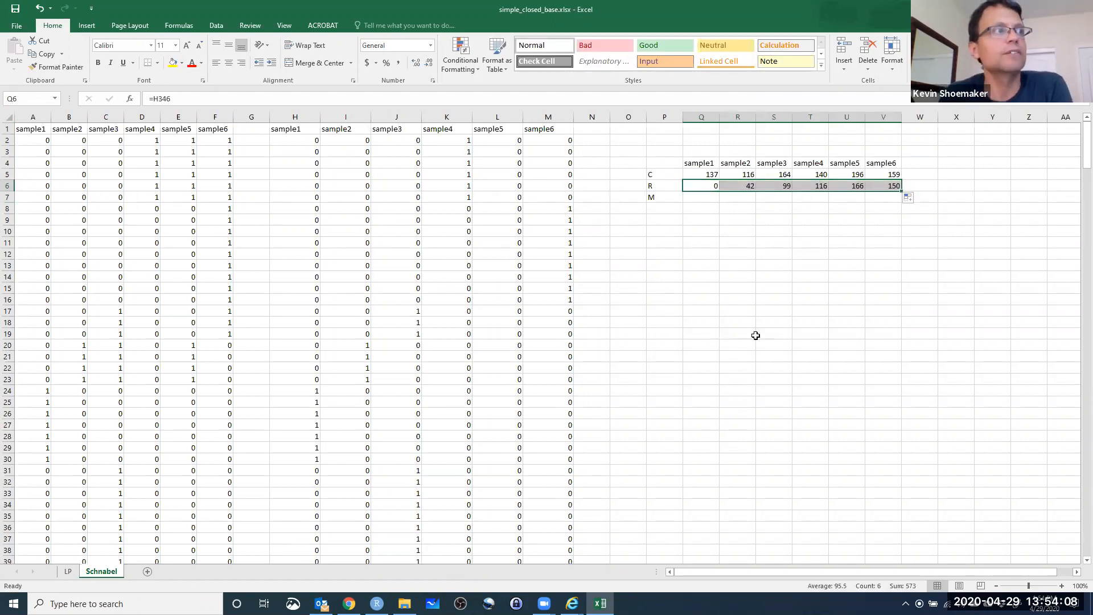
Start the M row of the summary table with 0 in Q7 and =Q5 in R7.
click(700, 200)
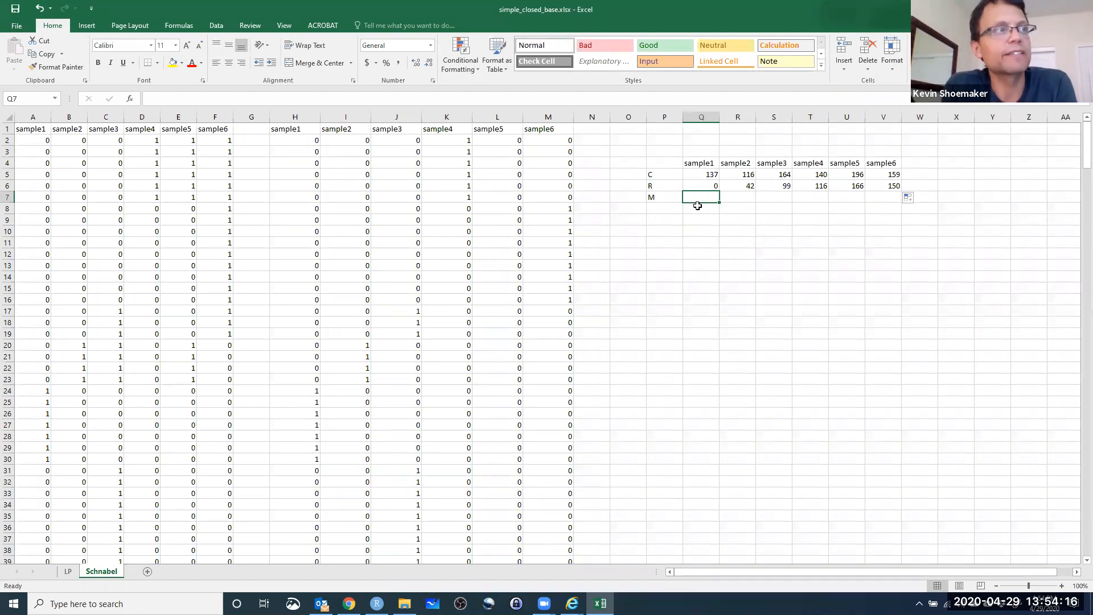
text(0)
key(Return)
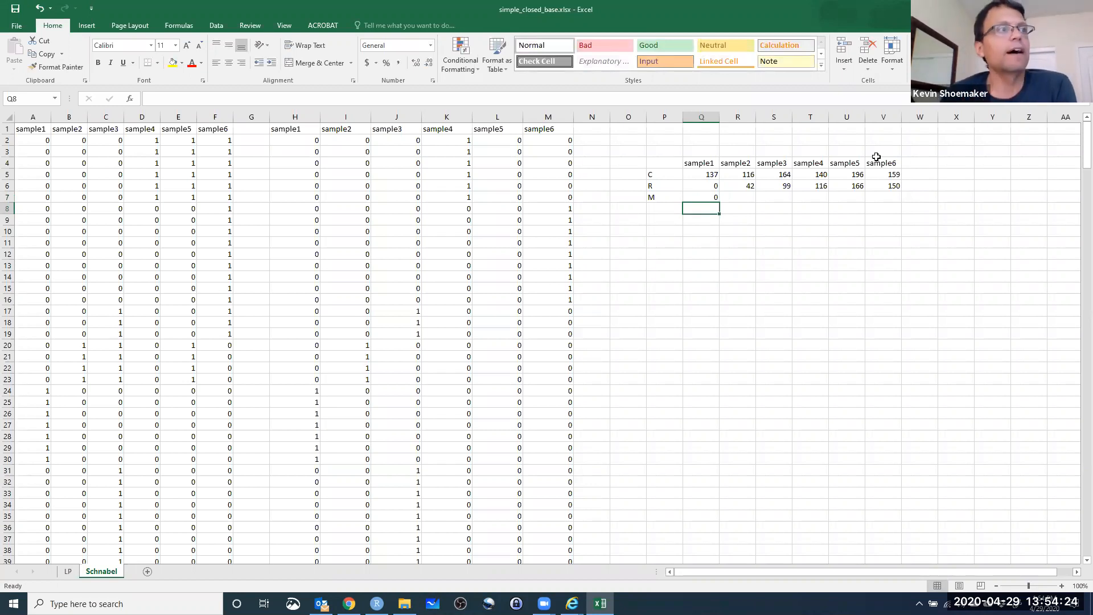
click(747, 195)
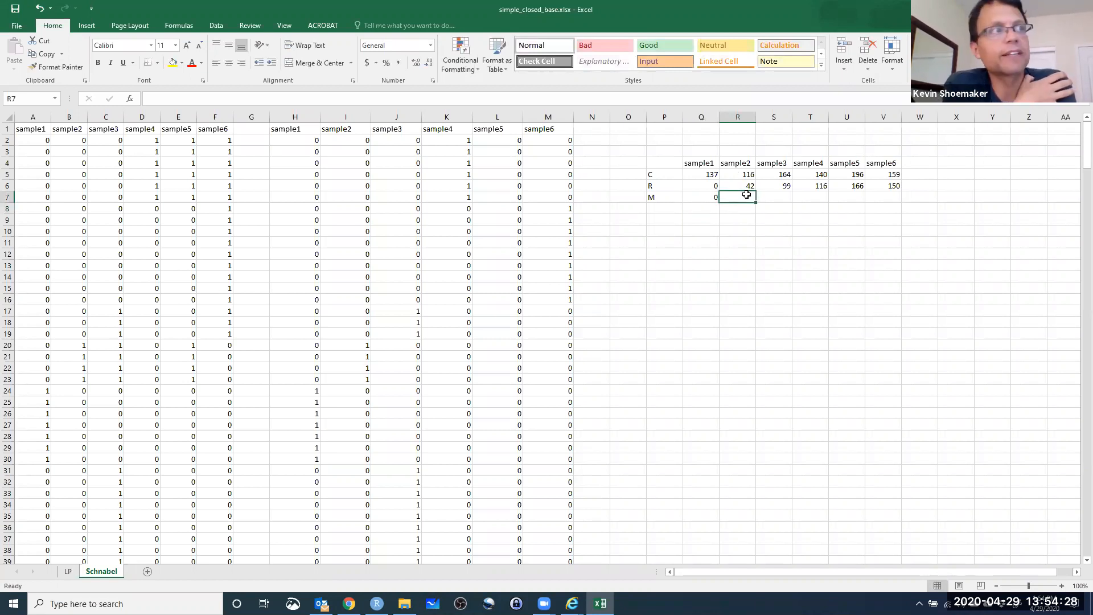
text(=)
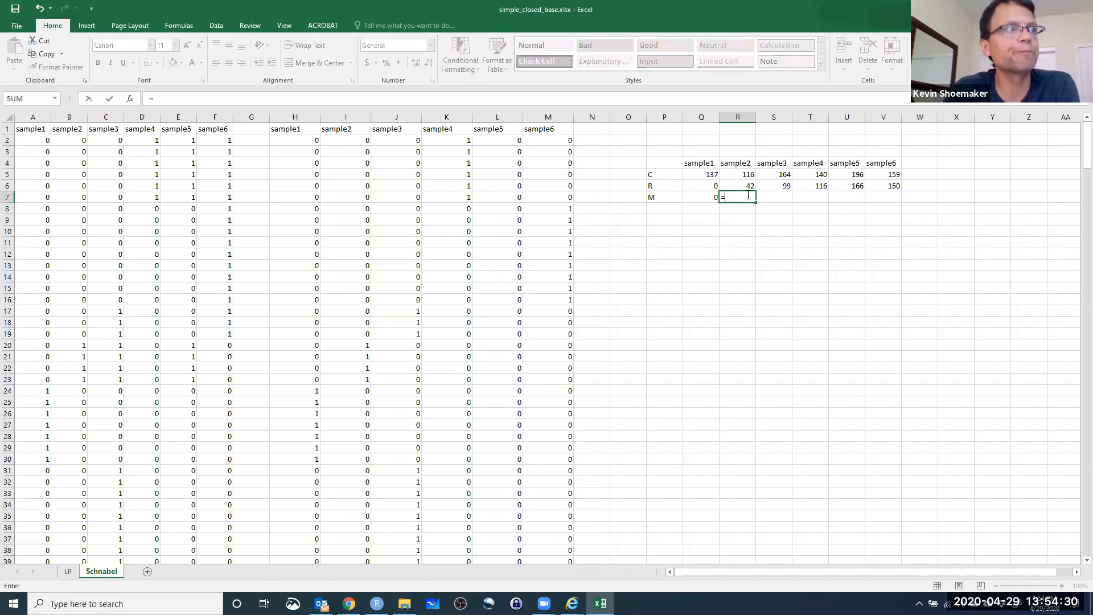
click(700, 177)
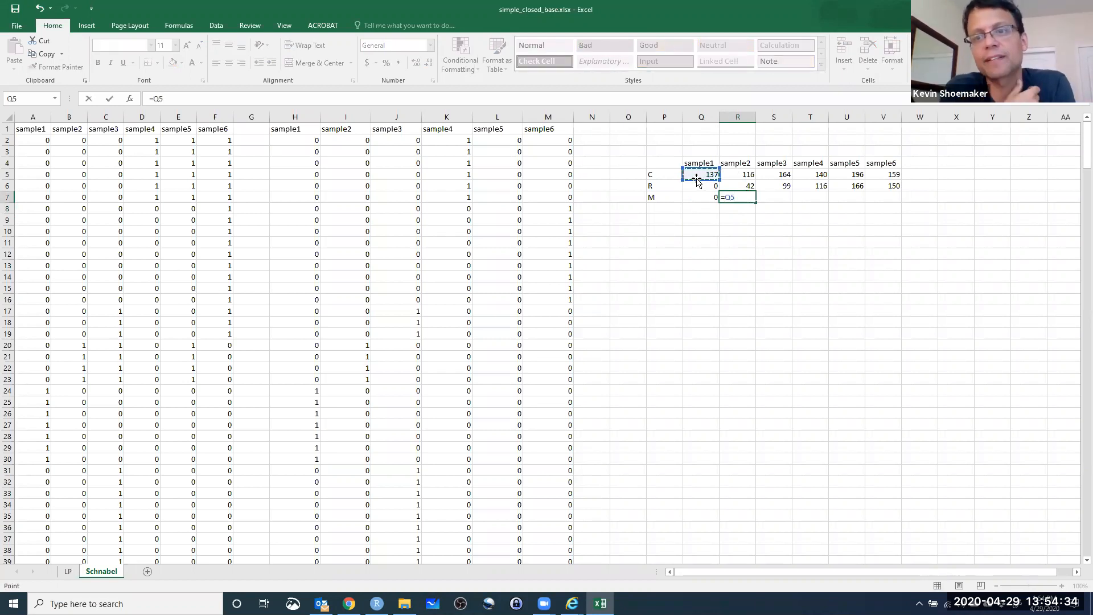
key(Return)
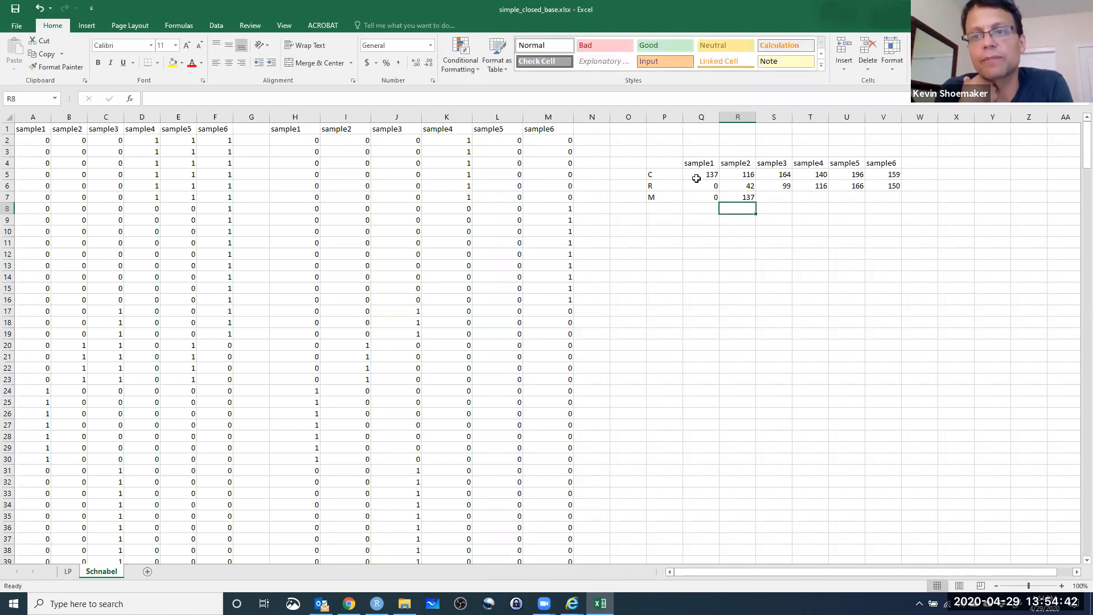
Enter =R7+I343 in S7 to add sample2's newly marked animals to the previous M value.
click(773, 199)
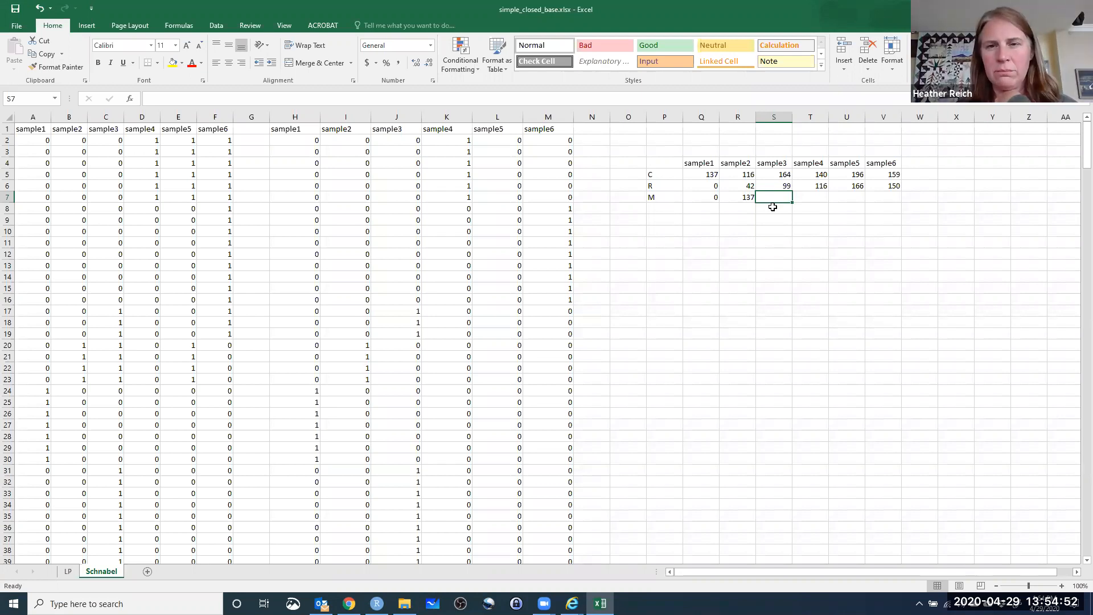
text(=)
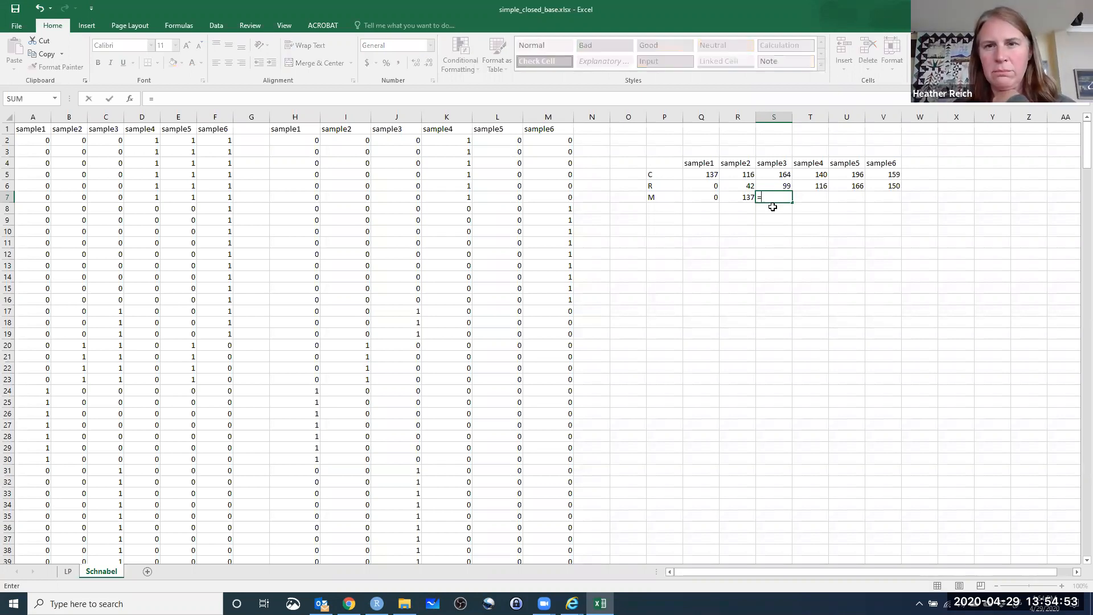
click(743, 196)
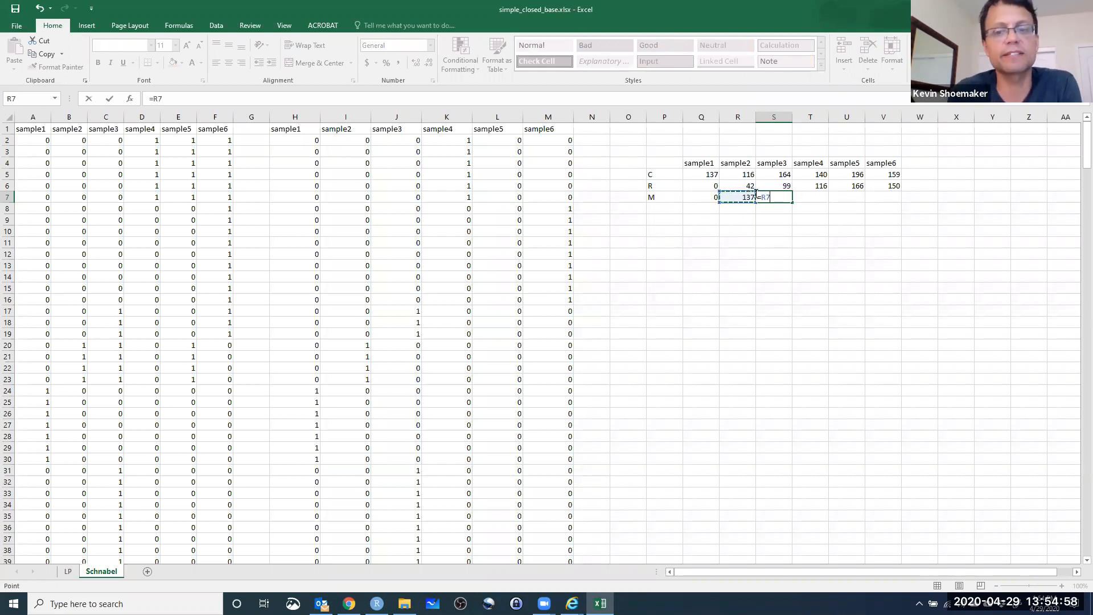
text(+)
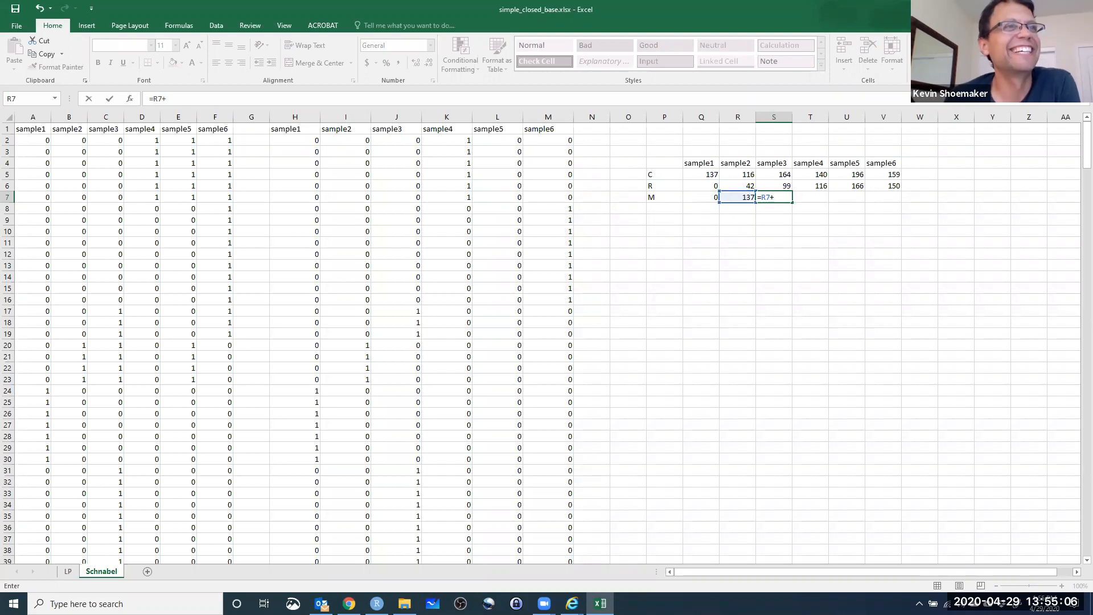
drag(1087, 149, 1078, 546)
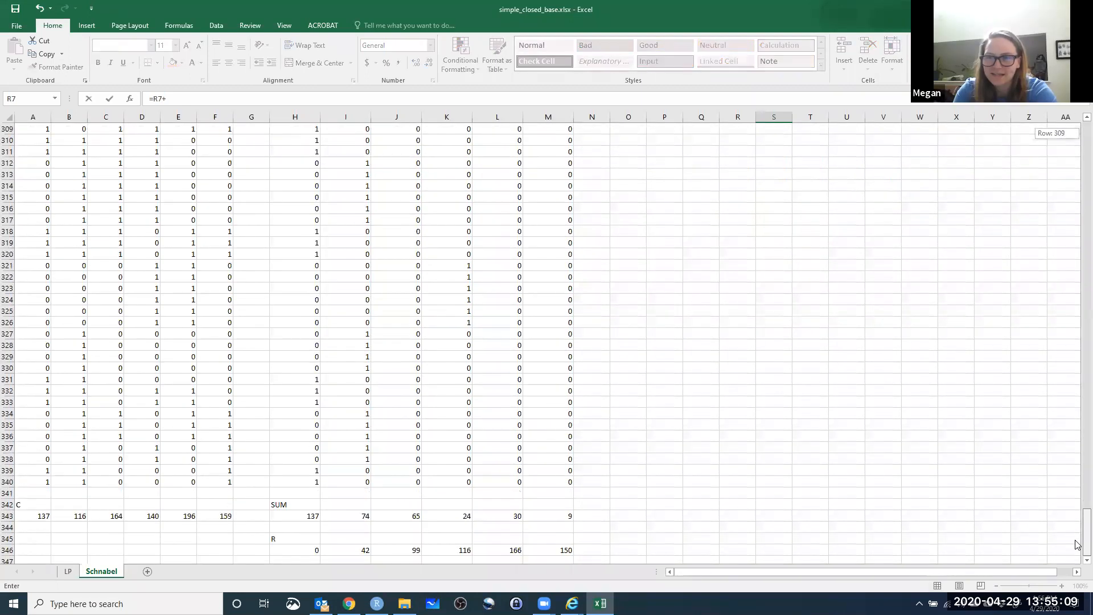
click(355, 515)
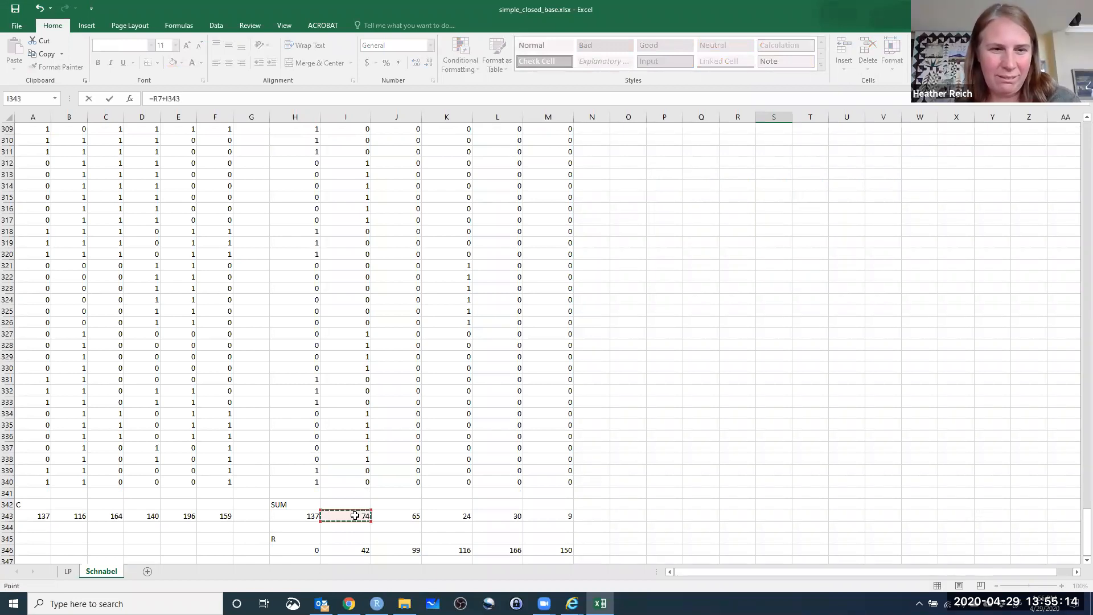
key(Return)
drag(1087, 165, 1086, 155)
click(779, 196)
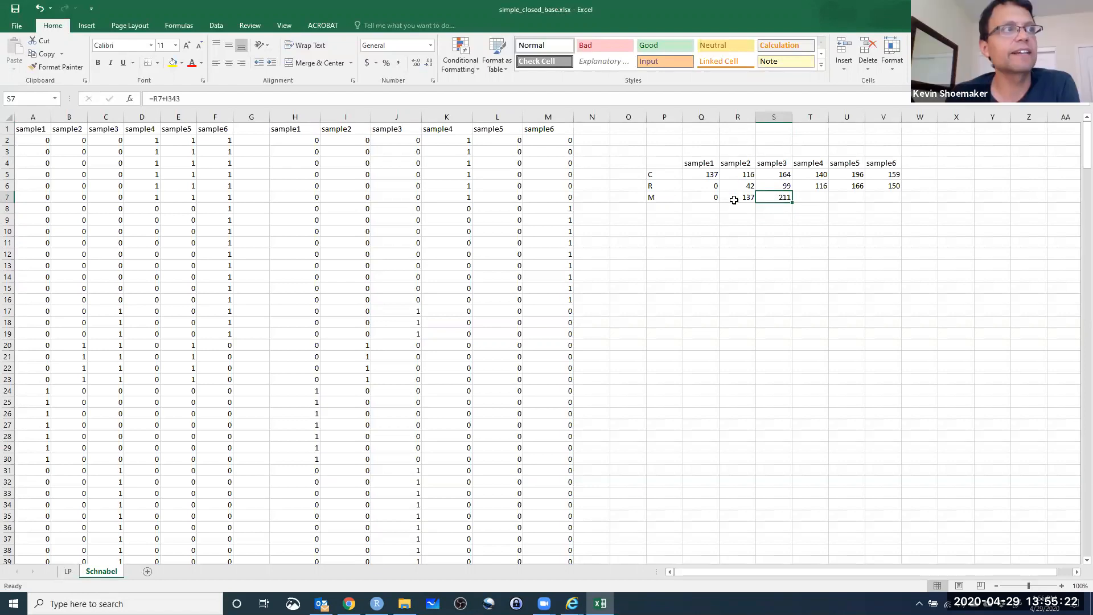
Fill the S7 formula across to V7 to complete the M row through sample6.
click(712, 176)
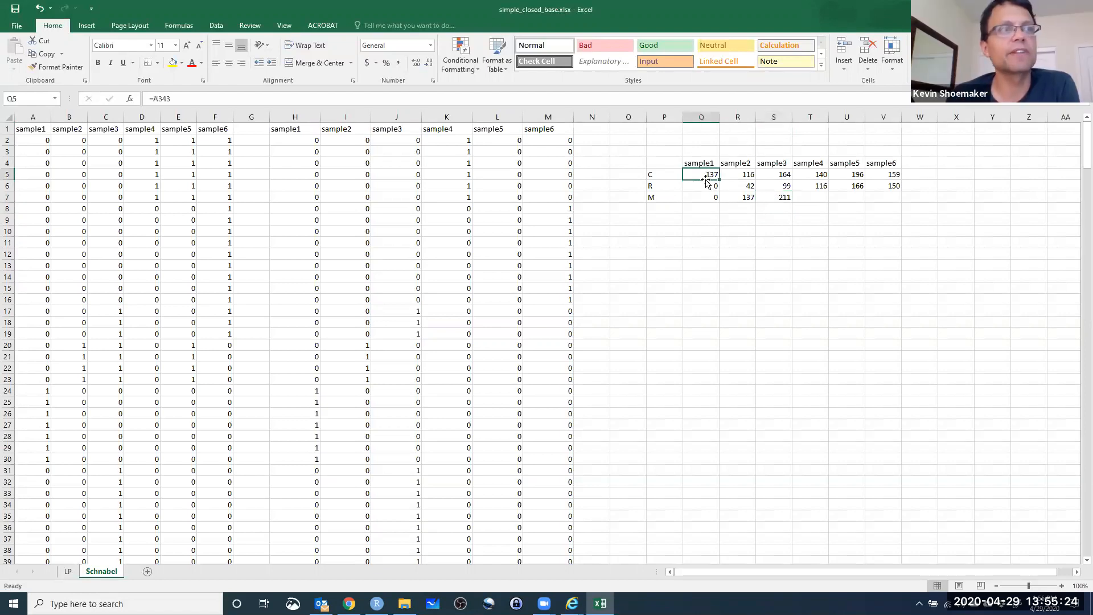
click(778, 197)
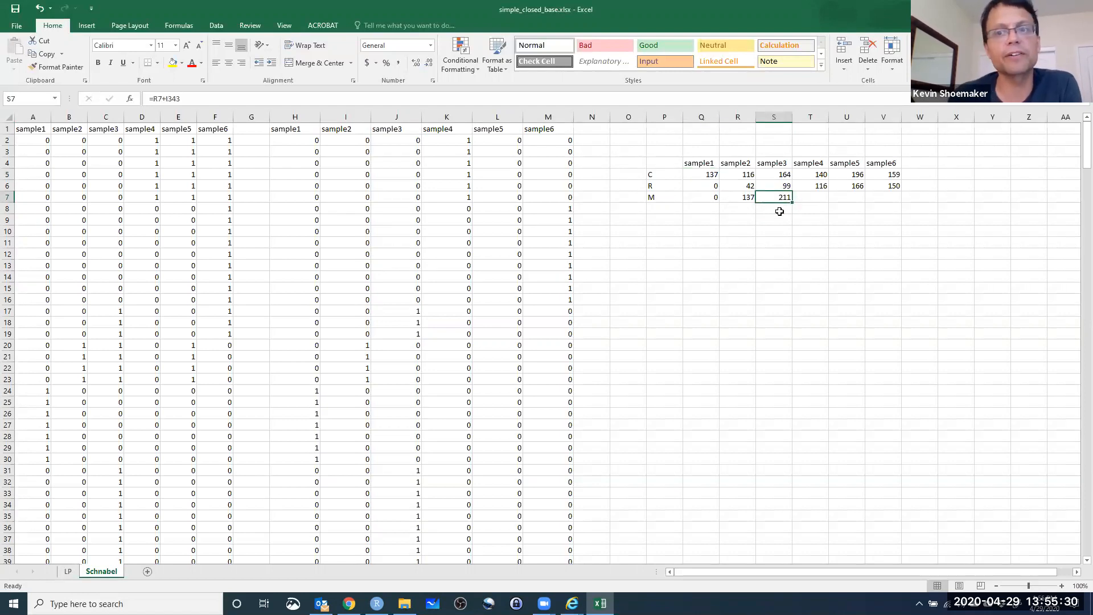
click(818, 199)
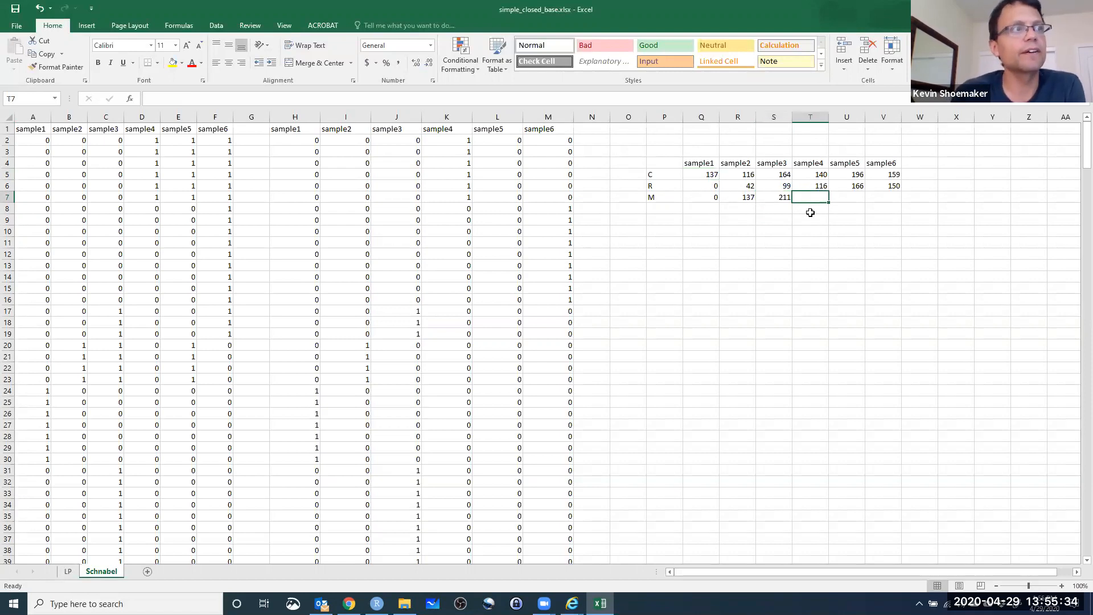
click(777, 197)
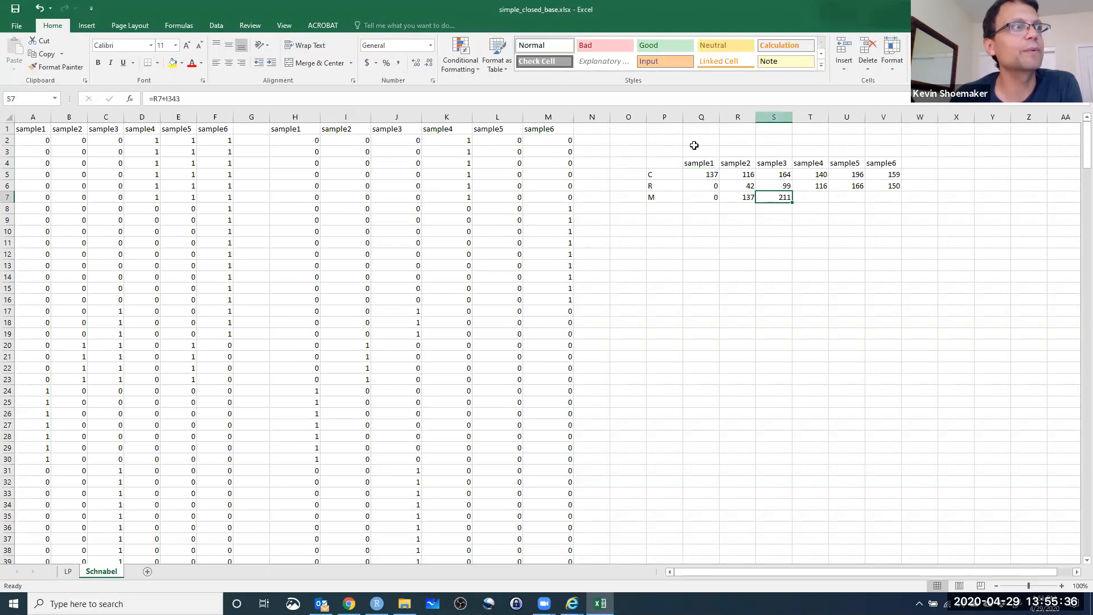
click(213, 99)
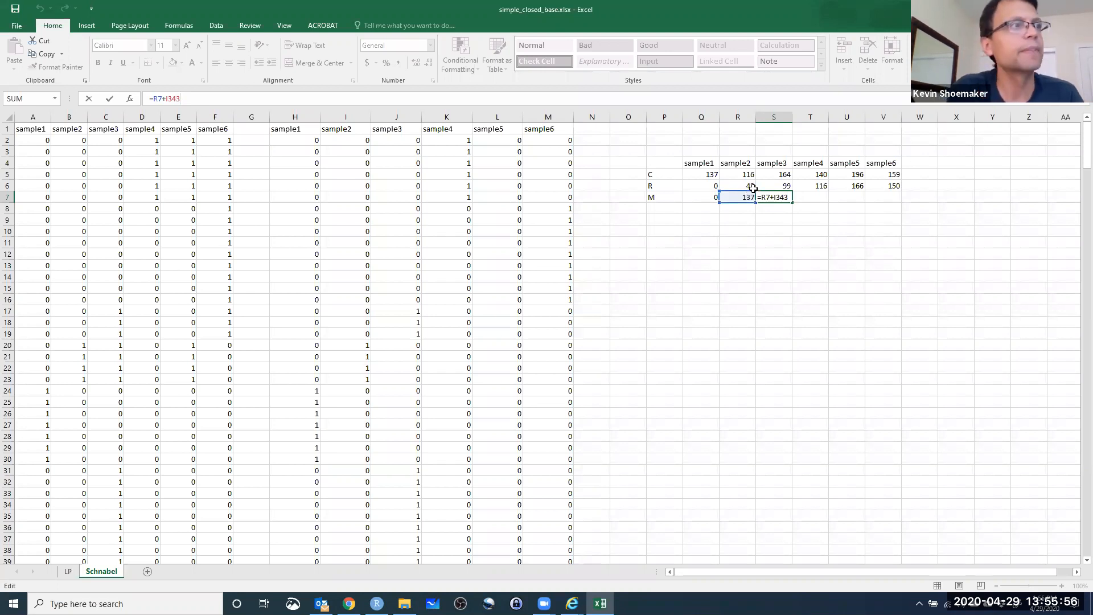
key(Return)
click(785, 199)
drag(793, 202, 902, 201)
click(848, 287)
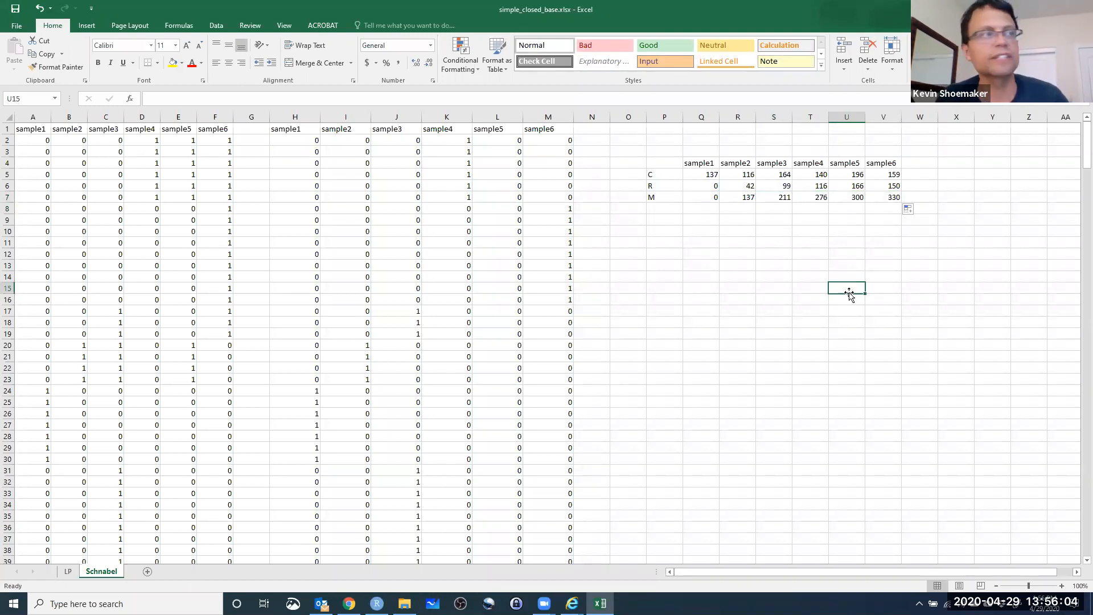
Review the C, R and M row labels and inspect the M formulas in S7 and V7.
click(778, 196)
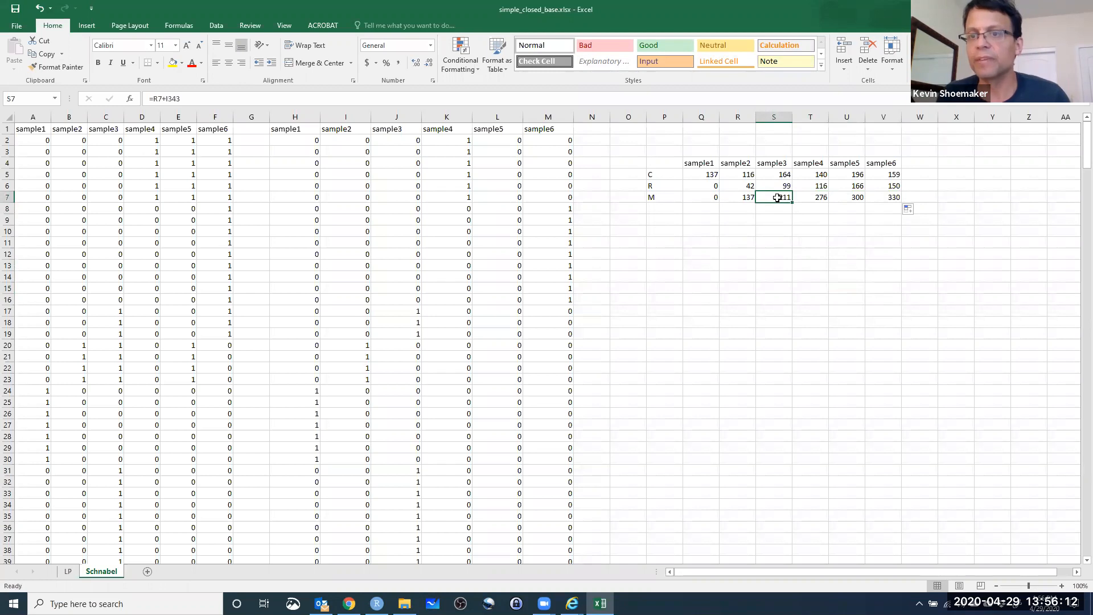
click(891, 198)
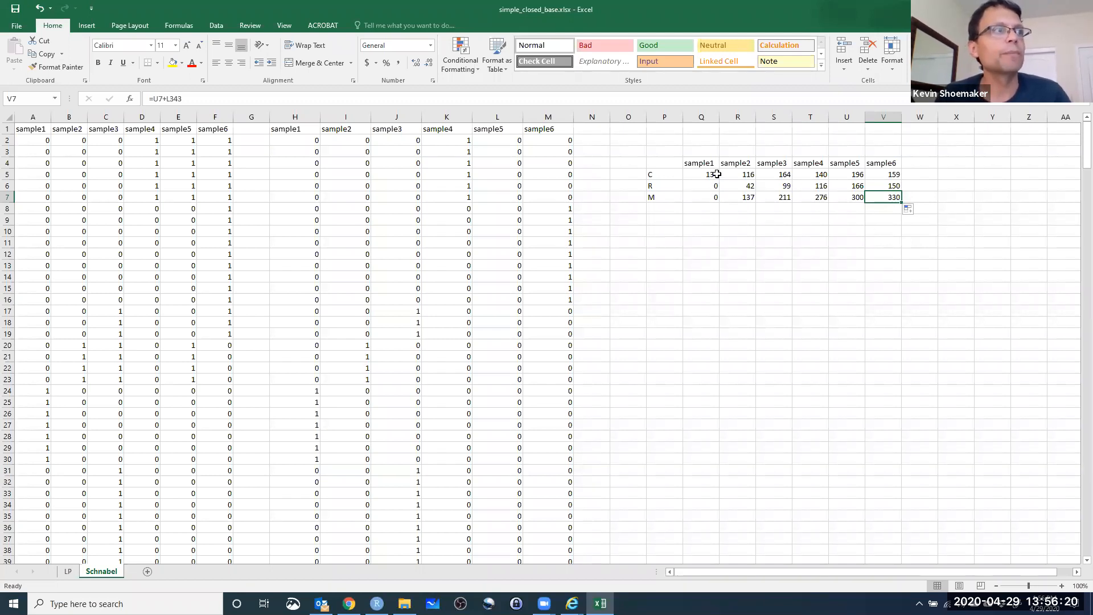
click(662, 172)
click(667, 187)
click(682, 198)
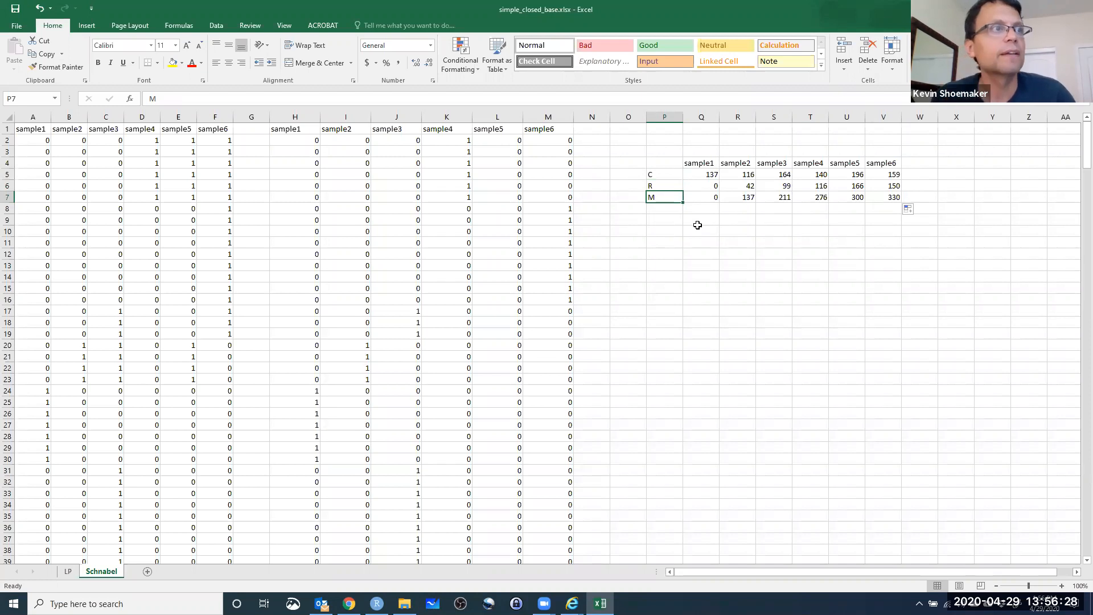
click(771, 202)
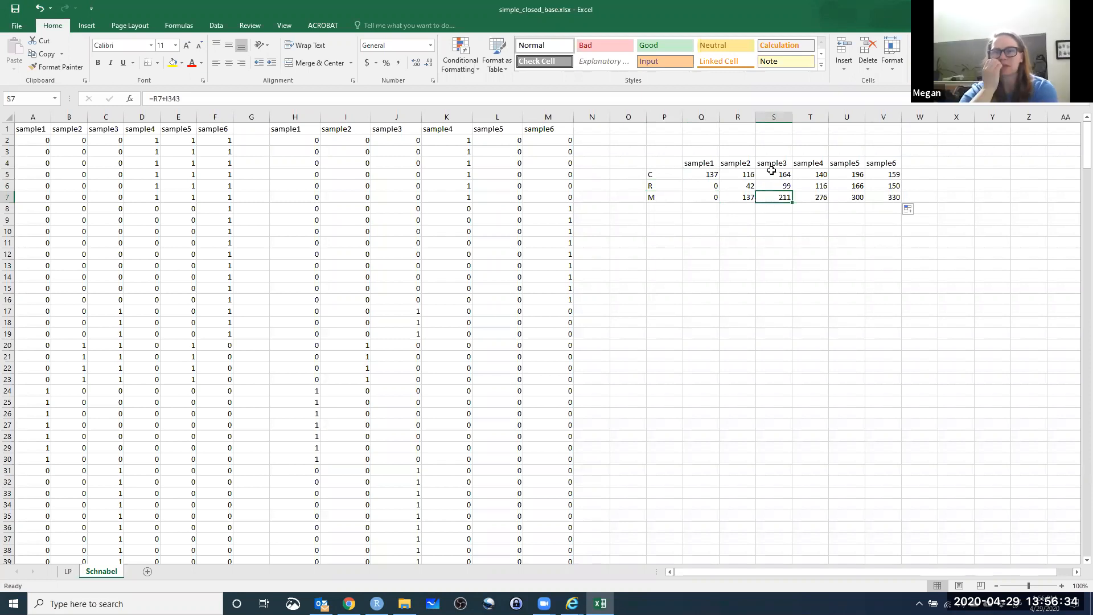
click(195, 98)
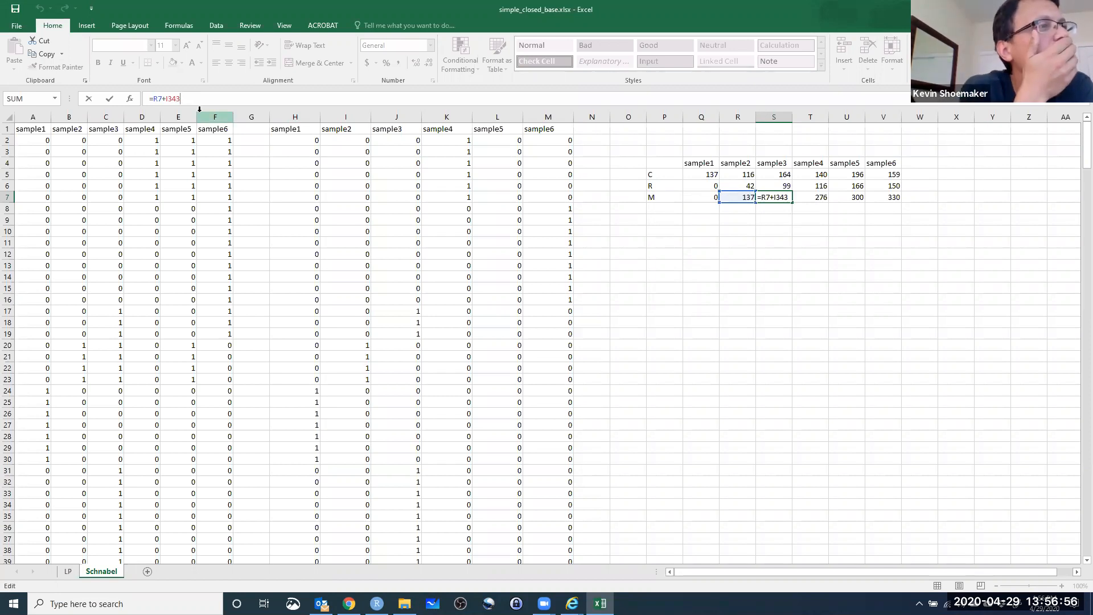
key(Return)
click(775, 197)
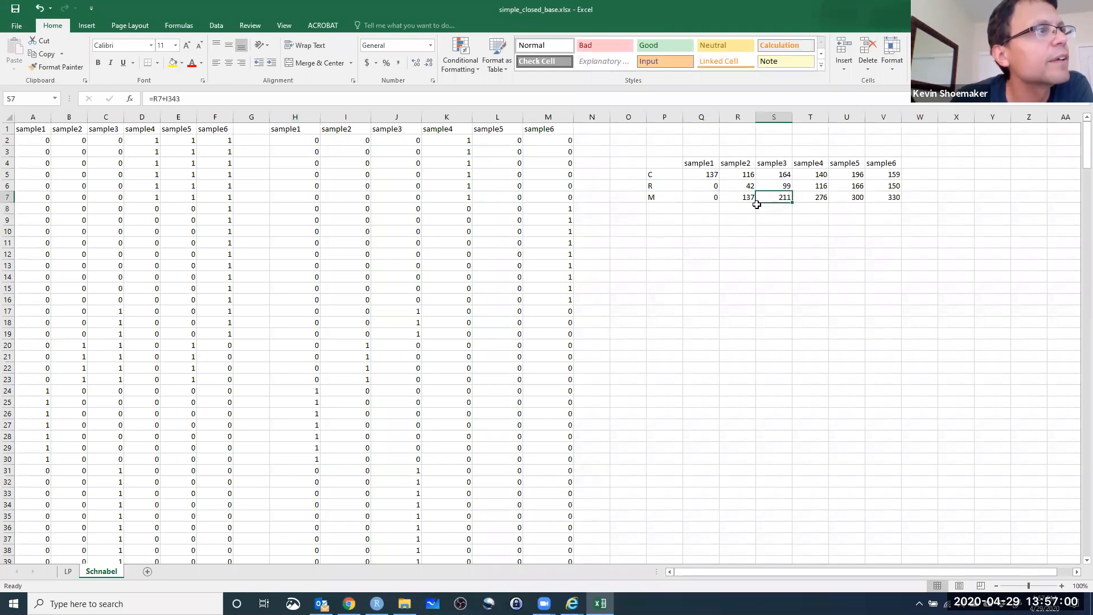
Trace the M formulas in R7, S7 and T7 back to Q5 and the SUM values in row 343.
click(702, 172)
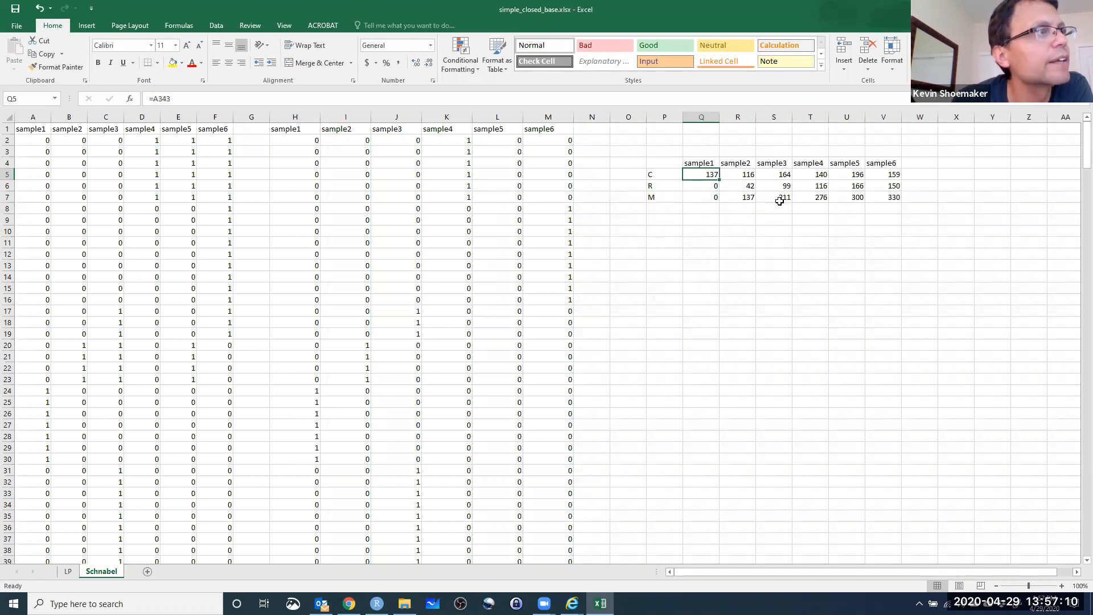
click(736, 196)
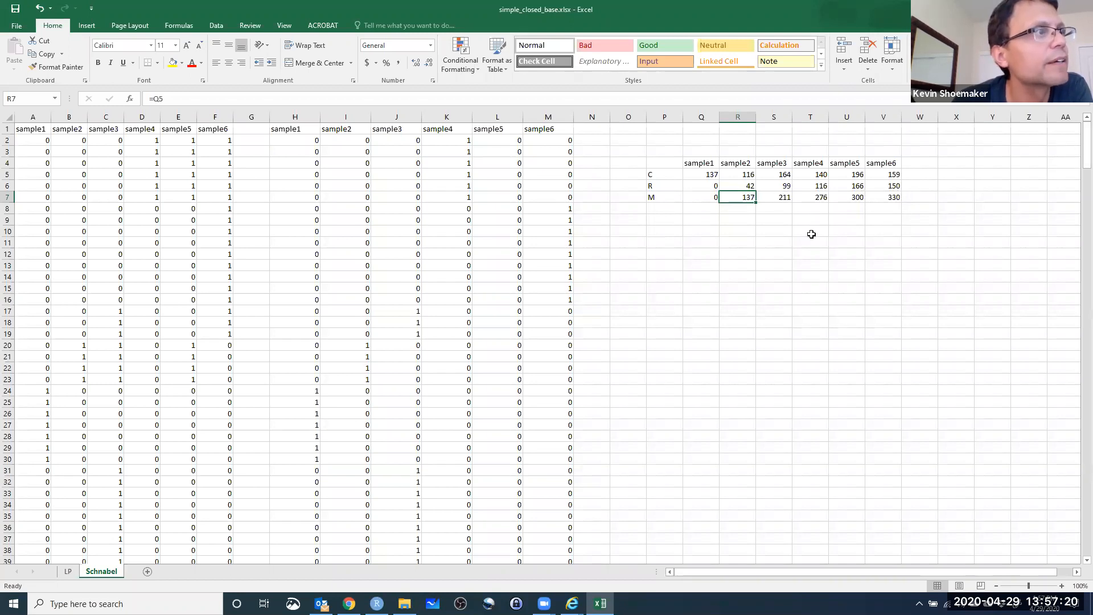
mouse_move(1088, 150)
mouse_down()
mouse_move(1052, 566)
mouse_move(1034, 344)
mouse_move(1075, 136)
mouse_up()
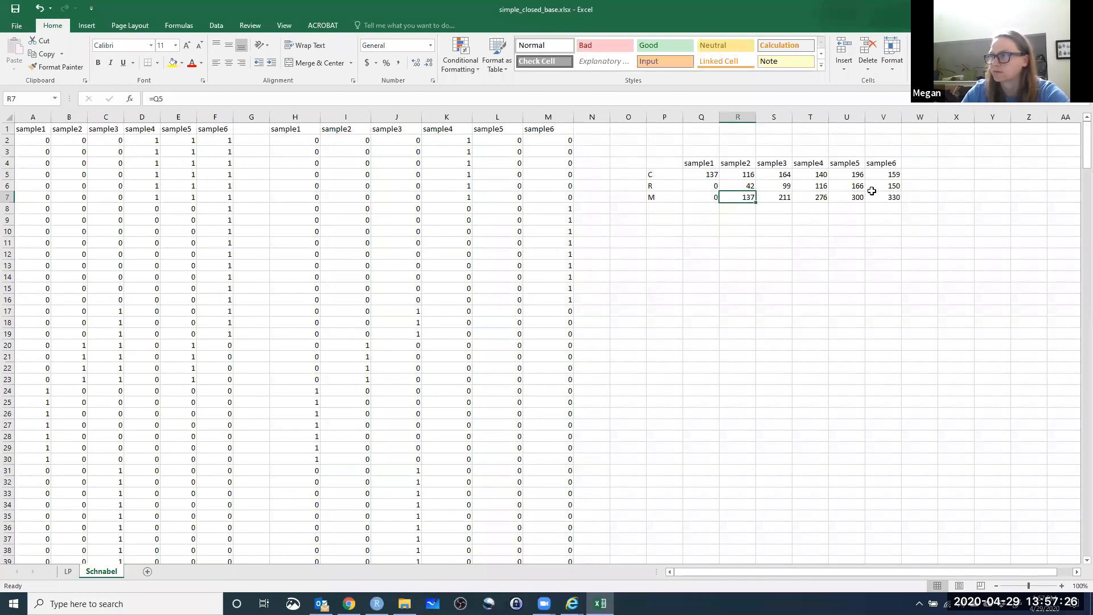
click(777, 199)
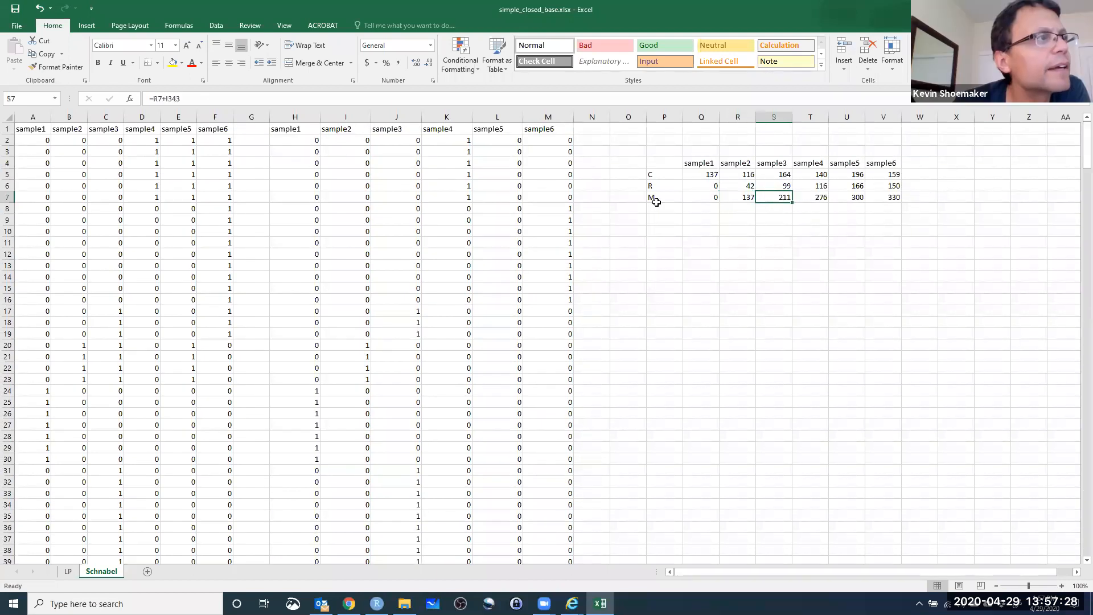
click(160, 103)
key(Return)
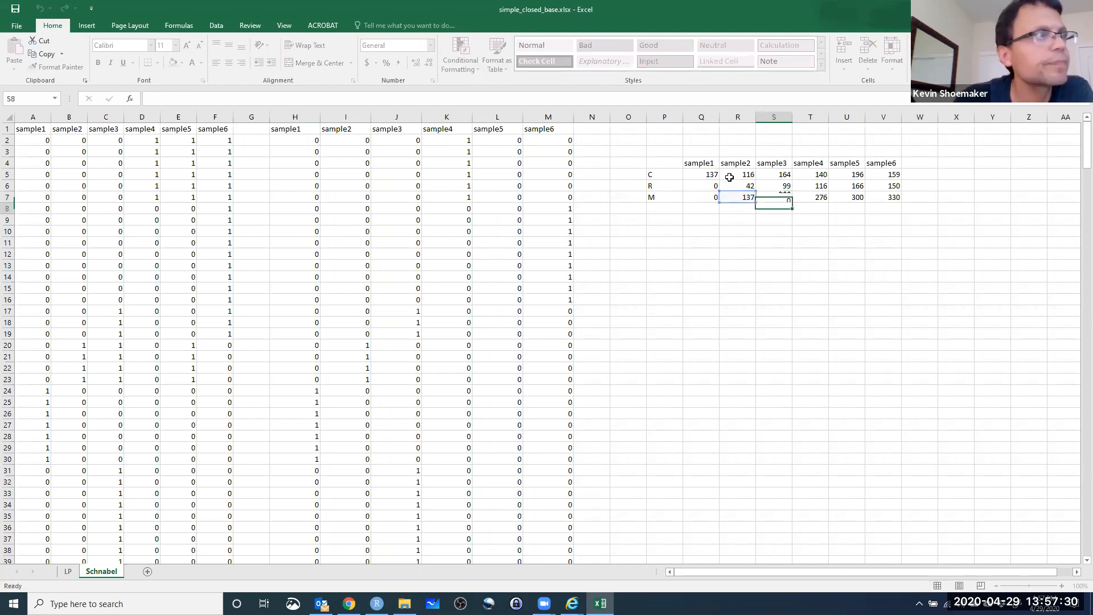
click(811, 195)
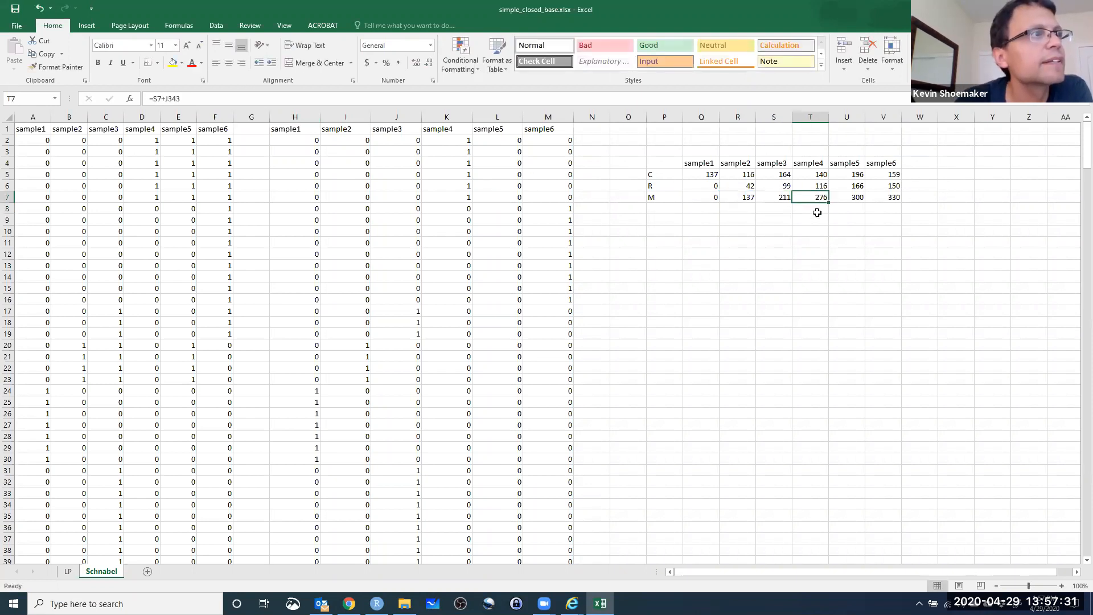
click(189, 98)
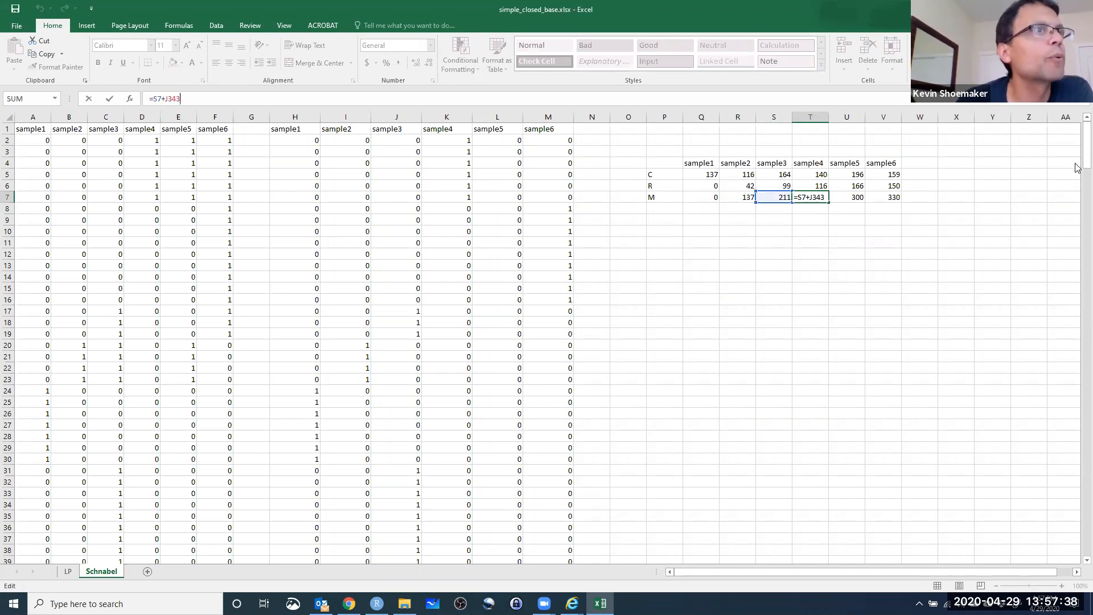
drag(1087, 151, 1074, 567)
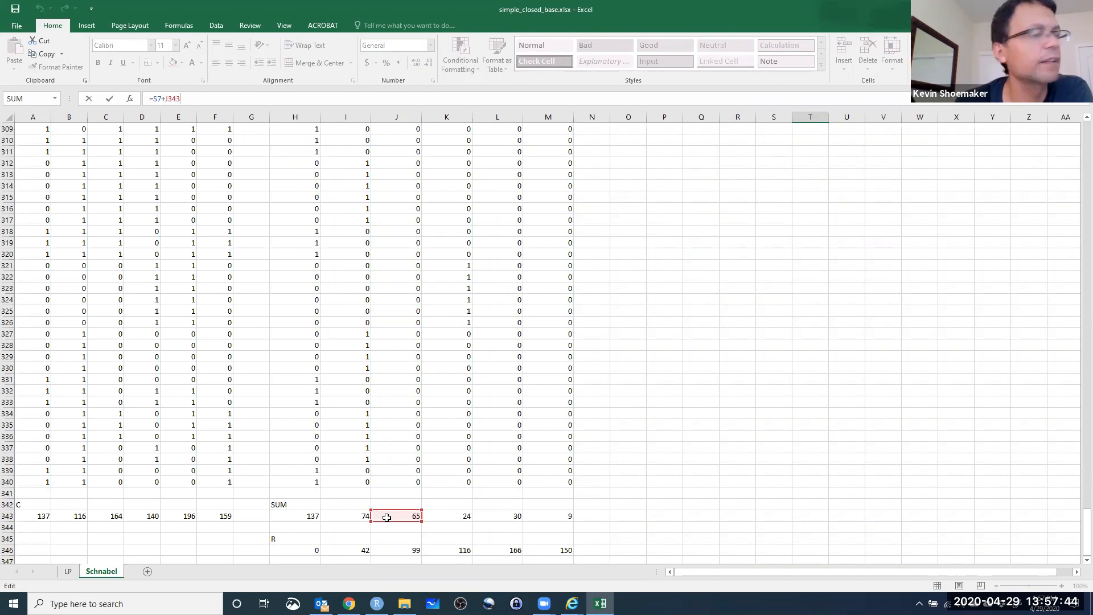
key(Escape)
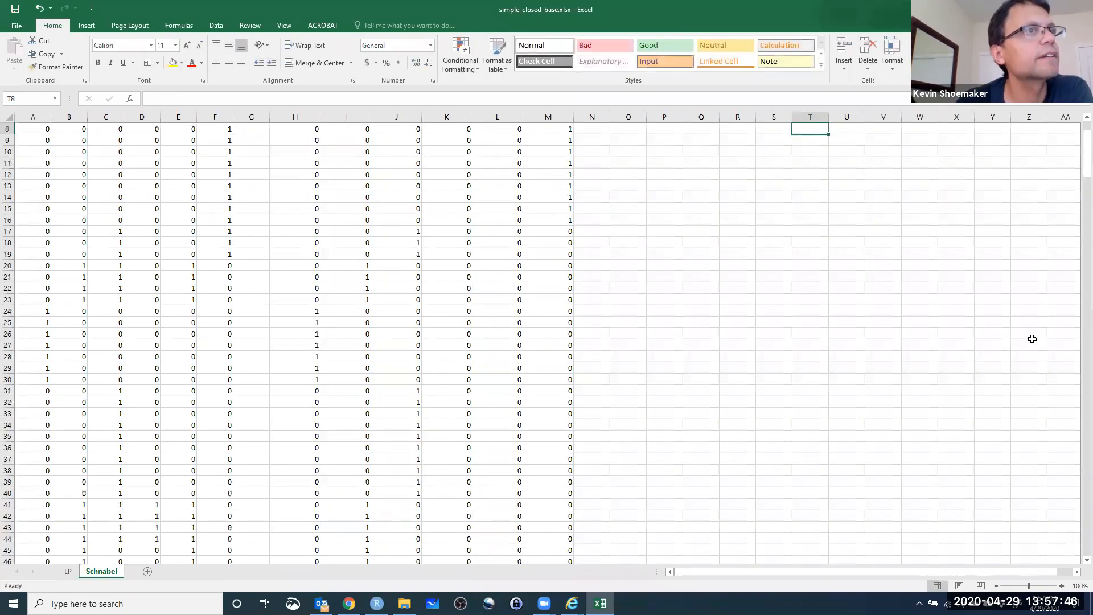
scroll(1076, 166, up, 3)
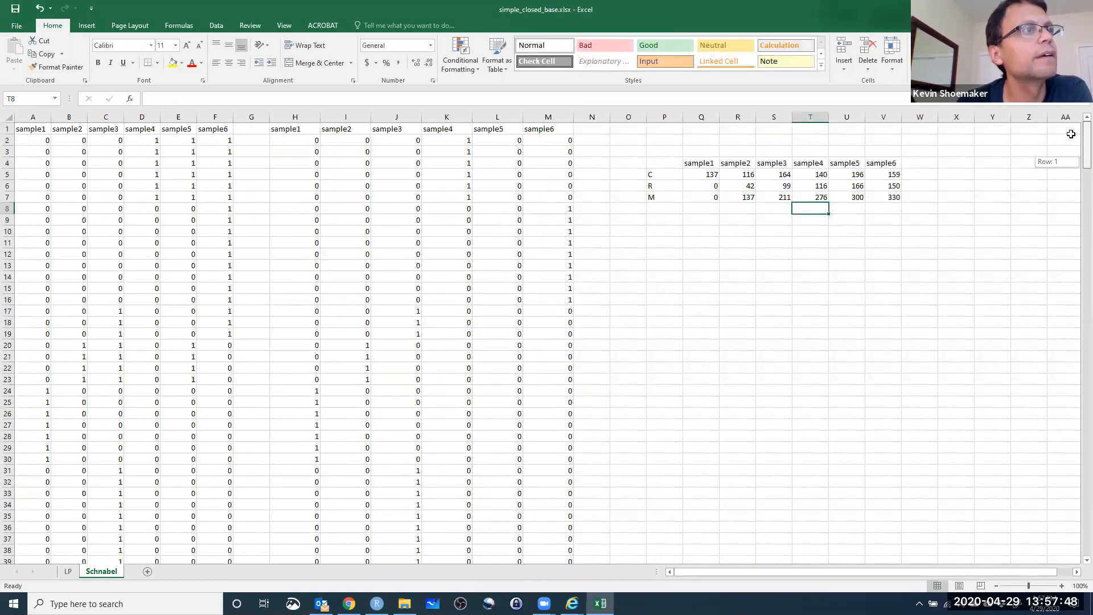
Trace the M formula in U7 back to T7 and the sample4 SUM value in K343.
click(816, 198)
click(854, 196)
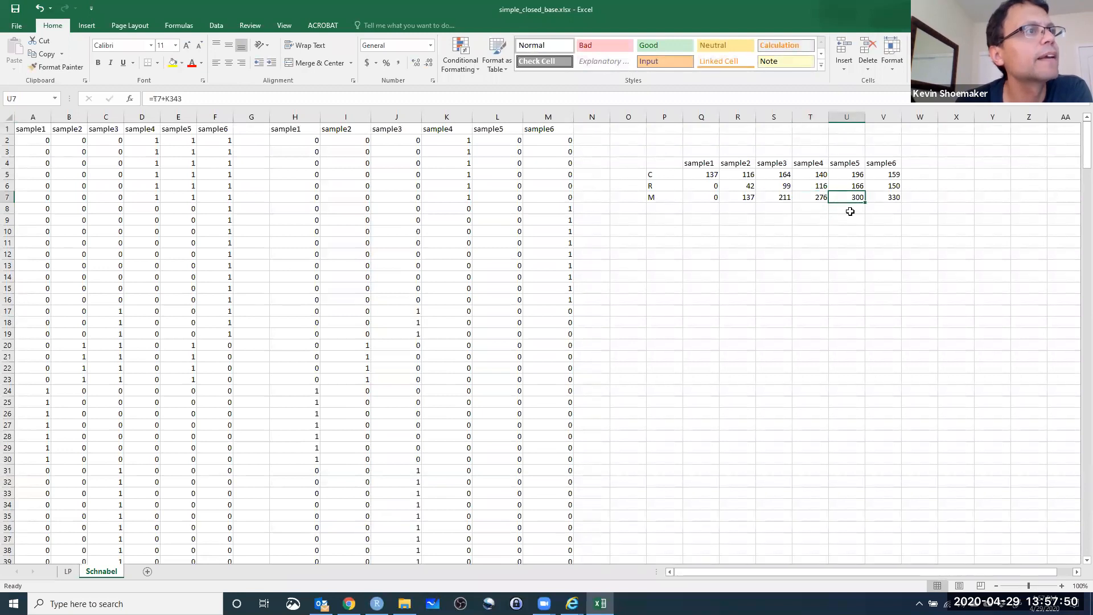
click(170, 99)
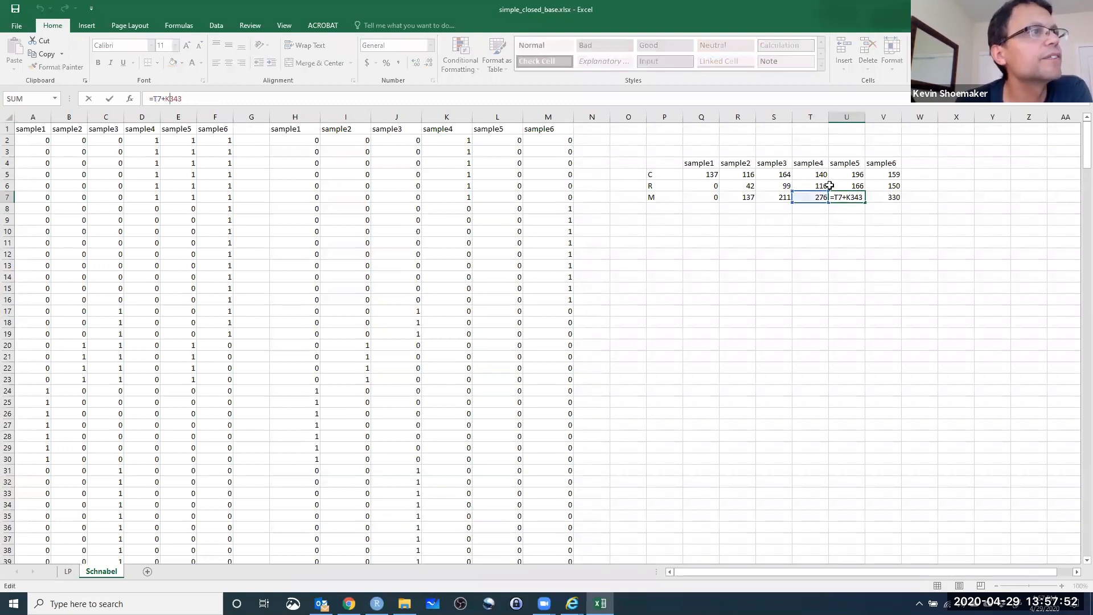
click(169, 99)
drag(1087, 150, 1066, 560)
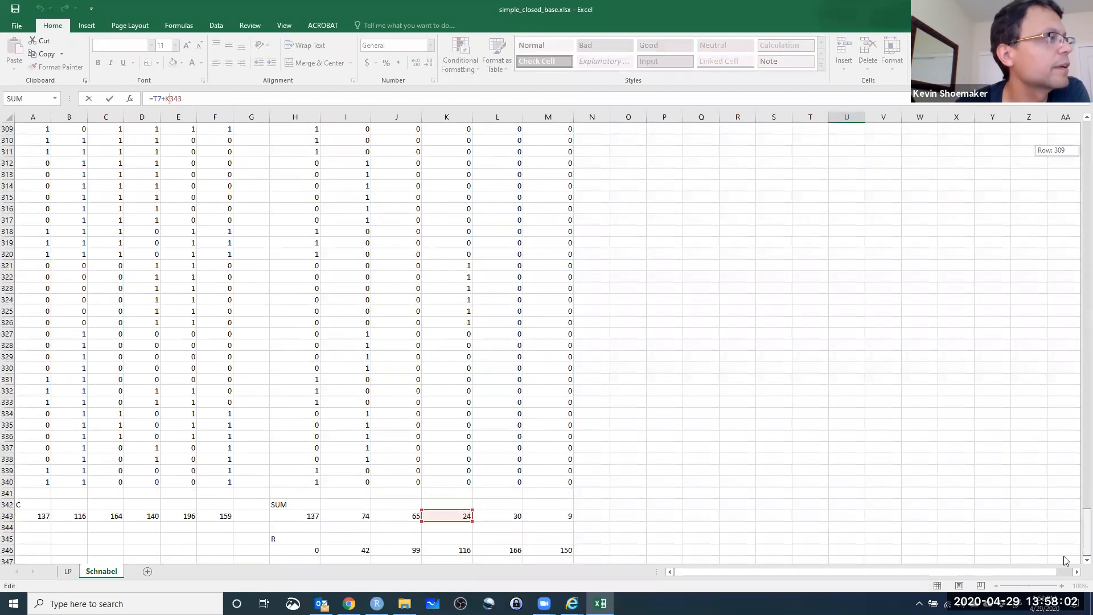
drag(1065, 556, 1073, 149)
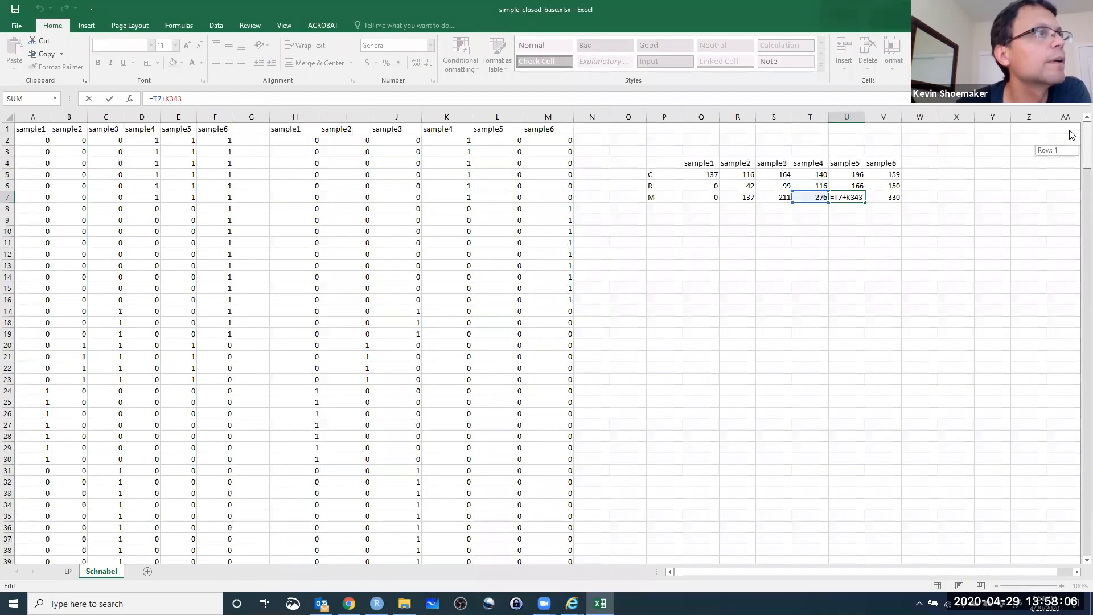
key(Return)
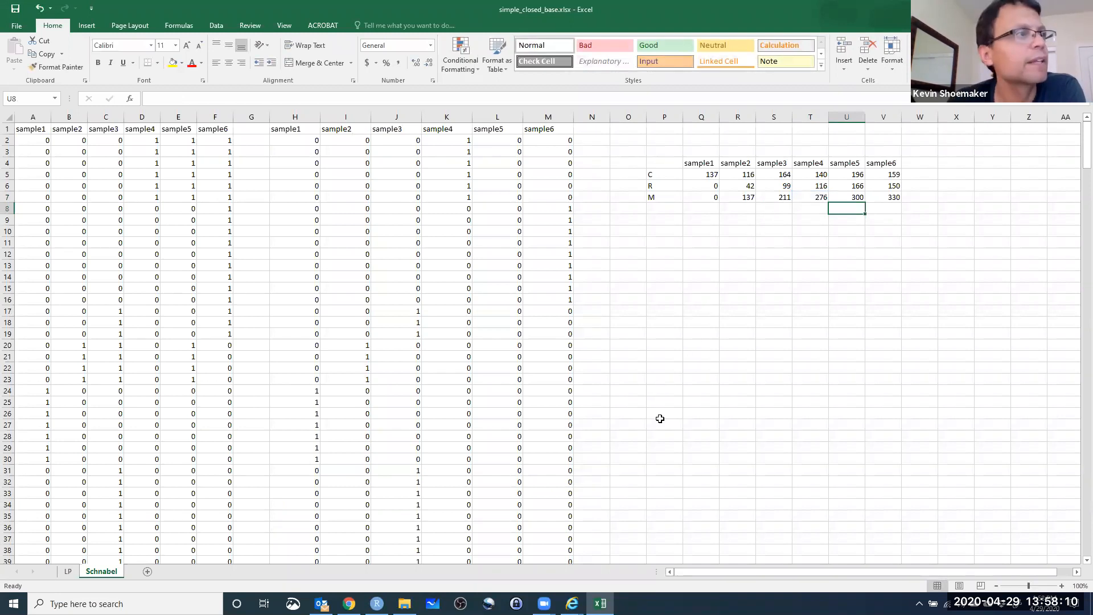
click(742, 322)
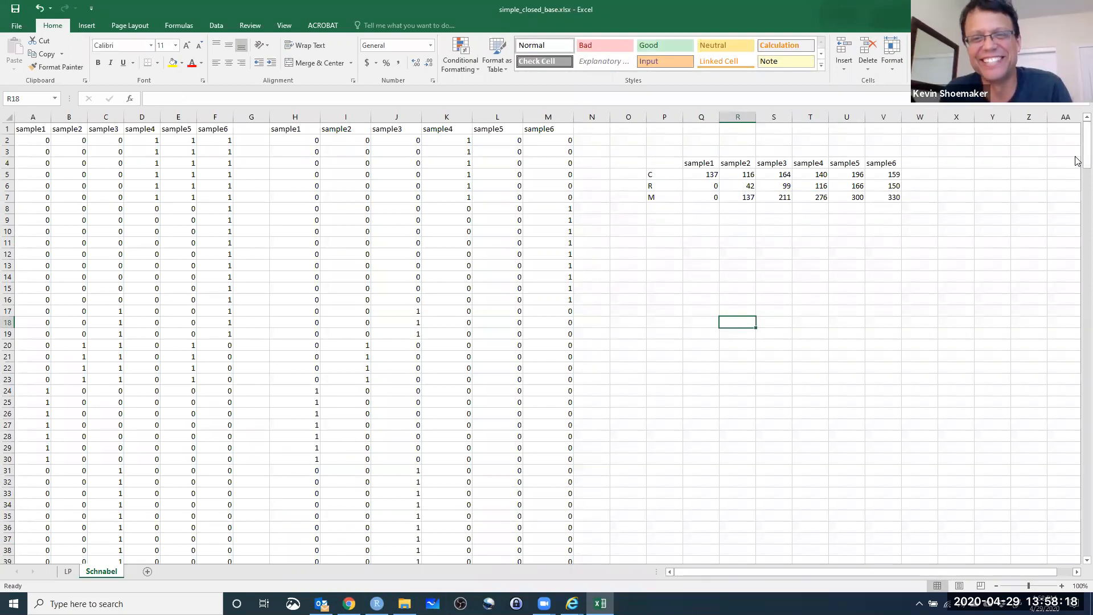
Review the C, SUM and R totals below the data and inspect the sample6 M formula in V7.
drag(1079, 157, 1078, 547)
scroll(387, 410, down, 3)
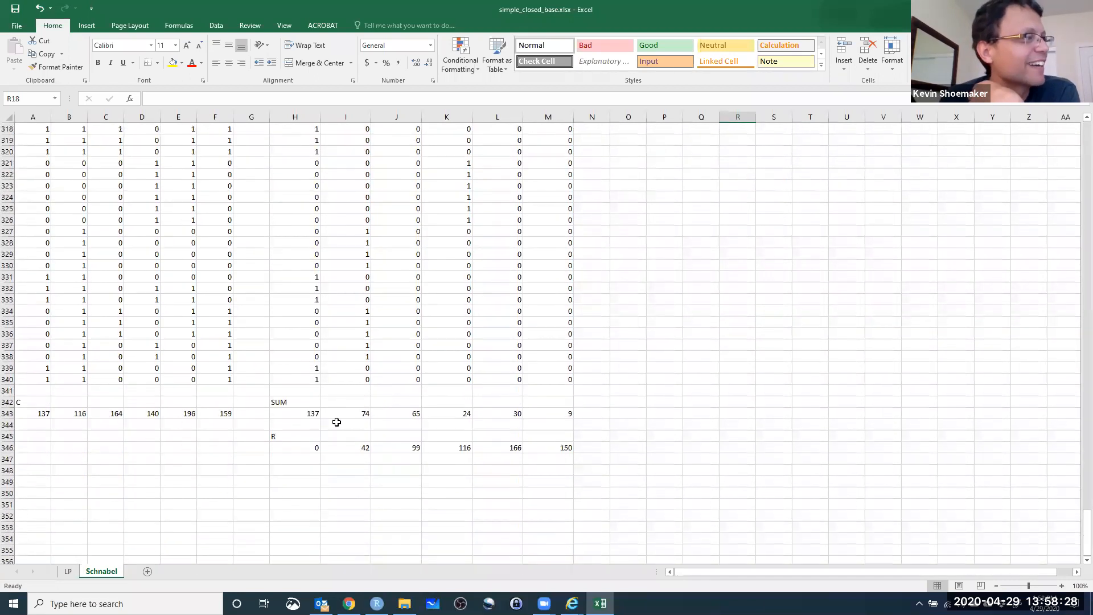
click(40, 420)
click(63, 414)
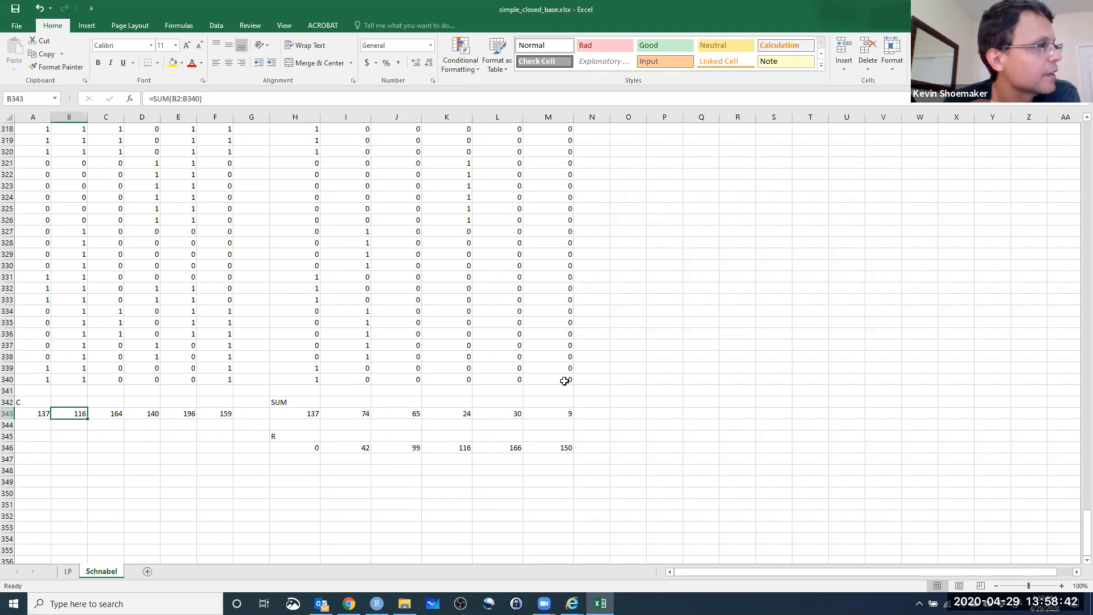
drag(1086, 533, 1065, 137)
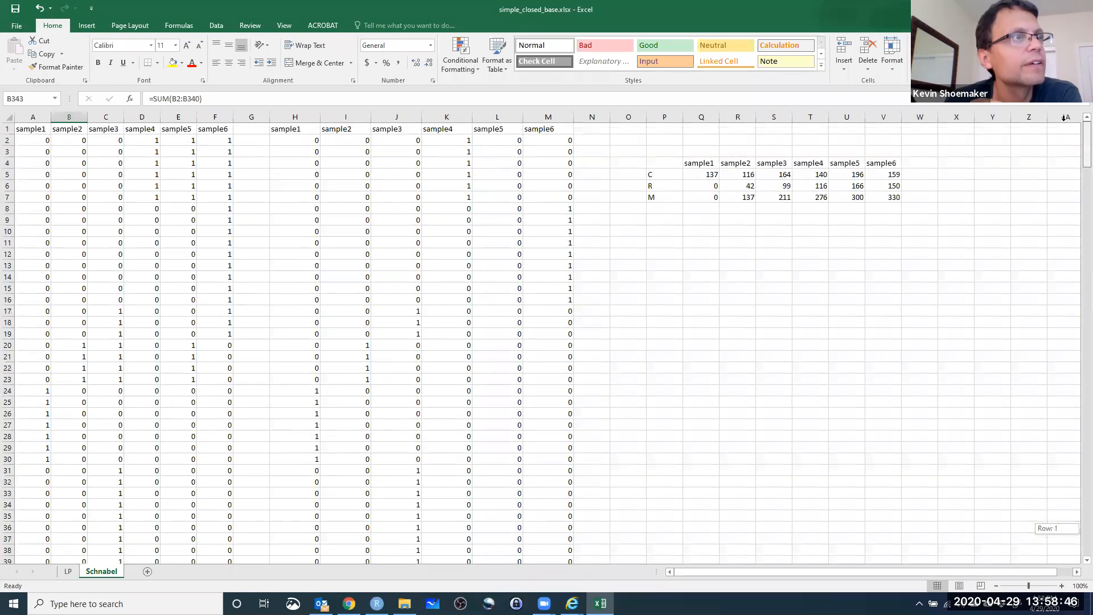
click(891, 197)
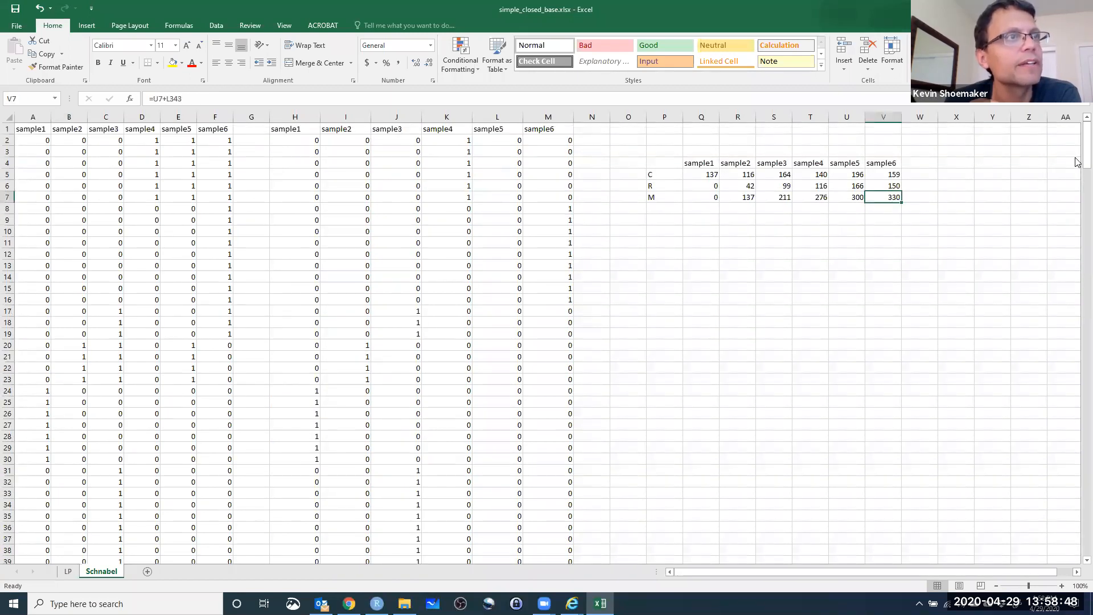
mouse_move(1085, 155)
mouse_down()
mouse_move(1078, 584)
mouse_move(1076, 139)
mouse_up()
click(7, 128)
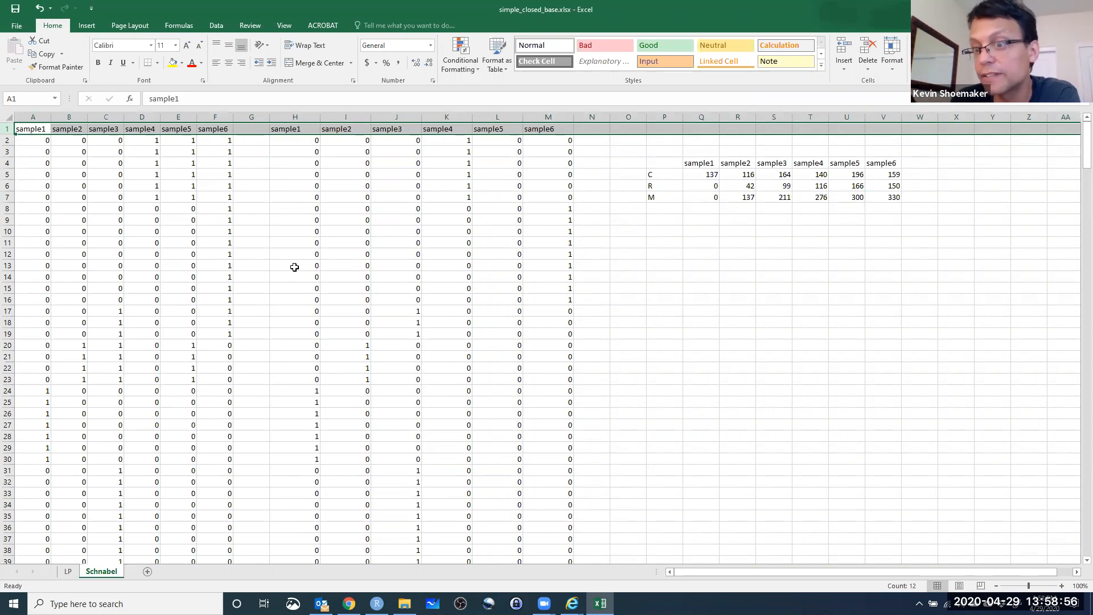
click(883, 198)
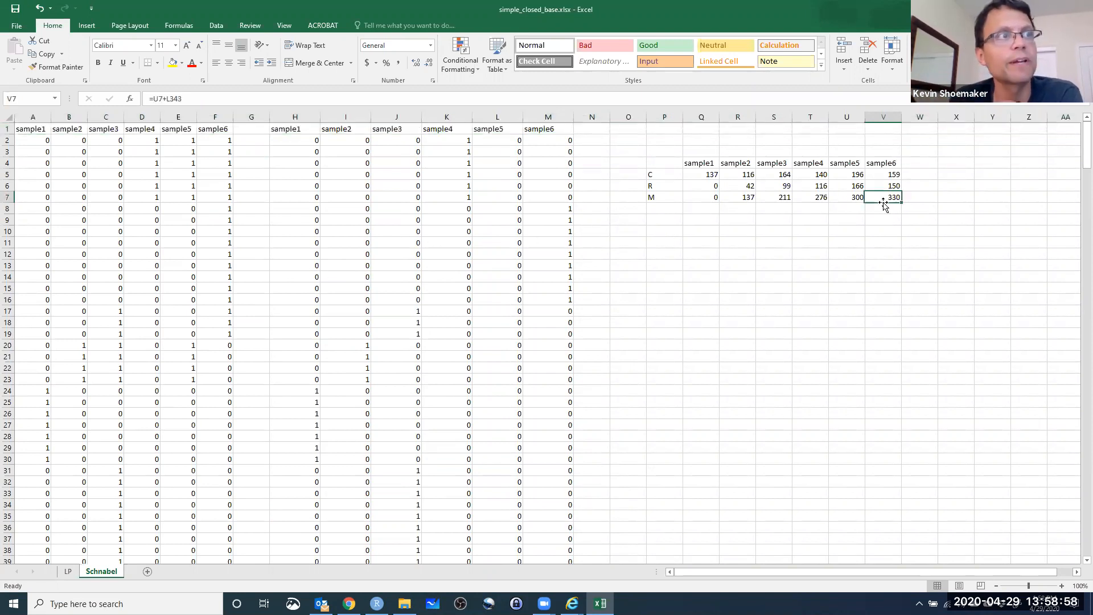
click(869, 165)
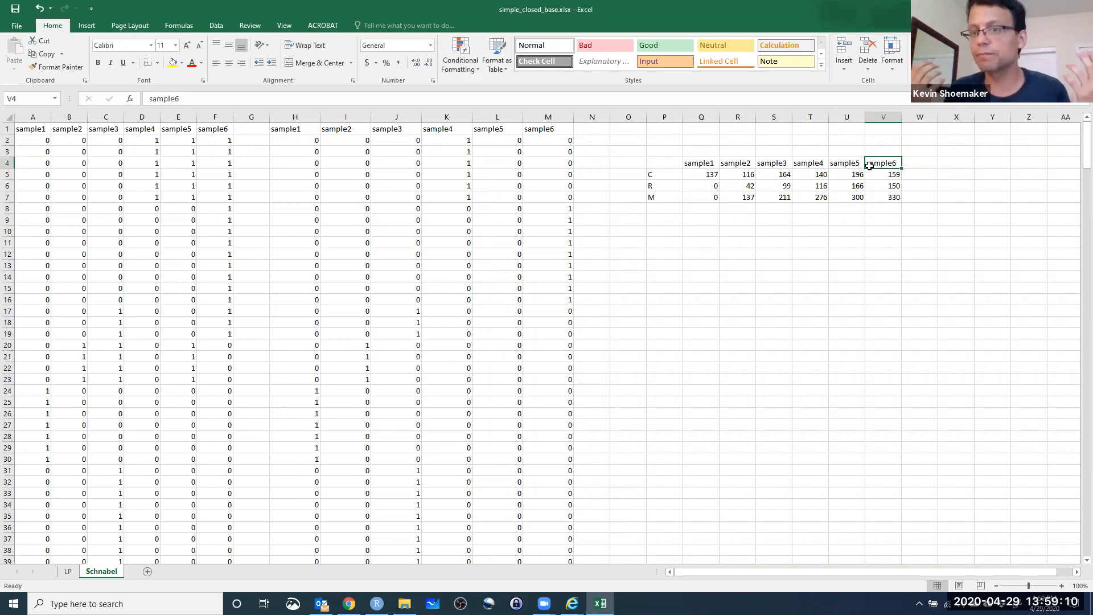
Consult the Schnabel estimator and variance formulas (Eq. 6 to 8) on the Lab 7 web page in the browser, returning to the Excel workbook.
click(680, 243)
drag(661, 228, 663, 224)
click(663, 222)
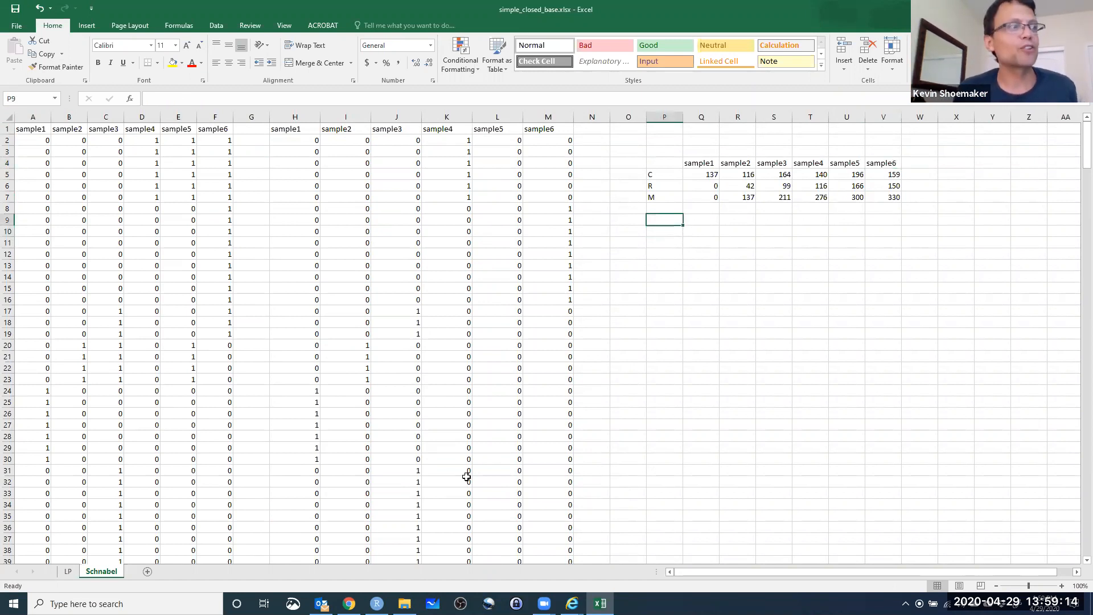
key(alt+Tab)
scroll(433, 346, down, 12)
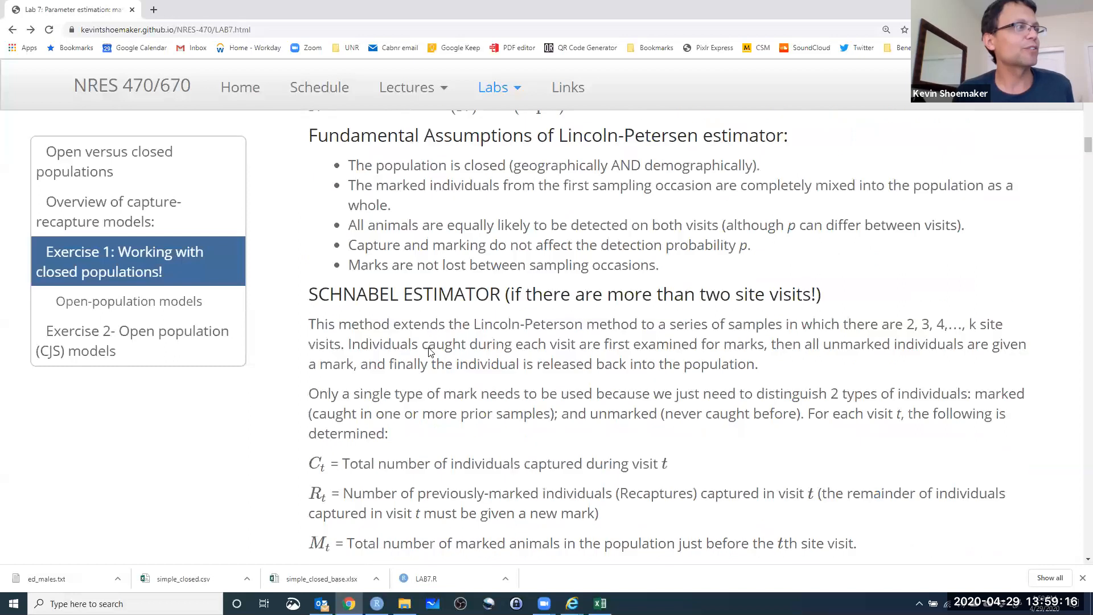
scroll(433, 346, down, 1)
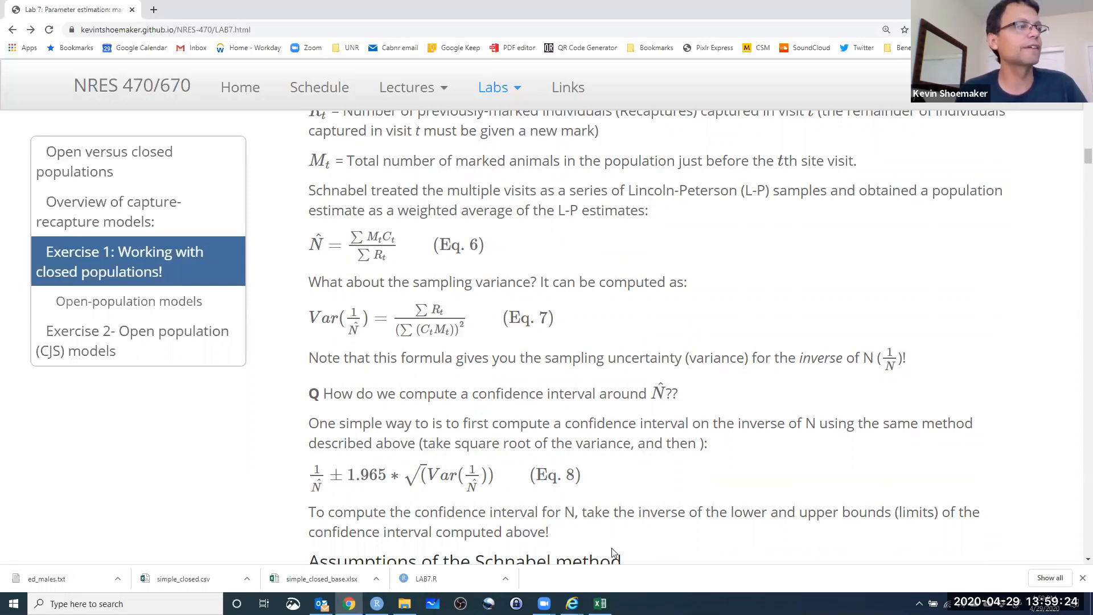
click(600, 604)
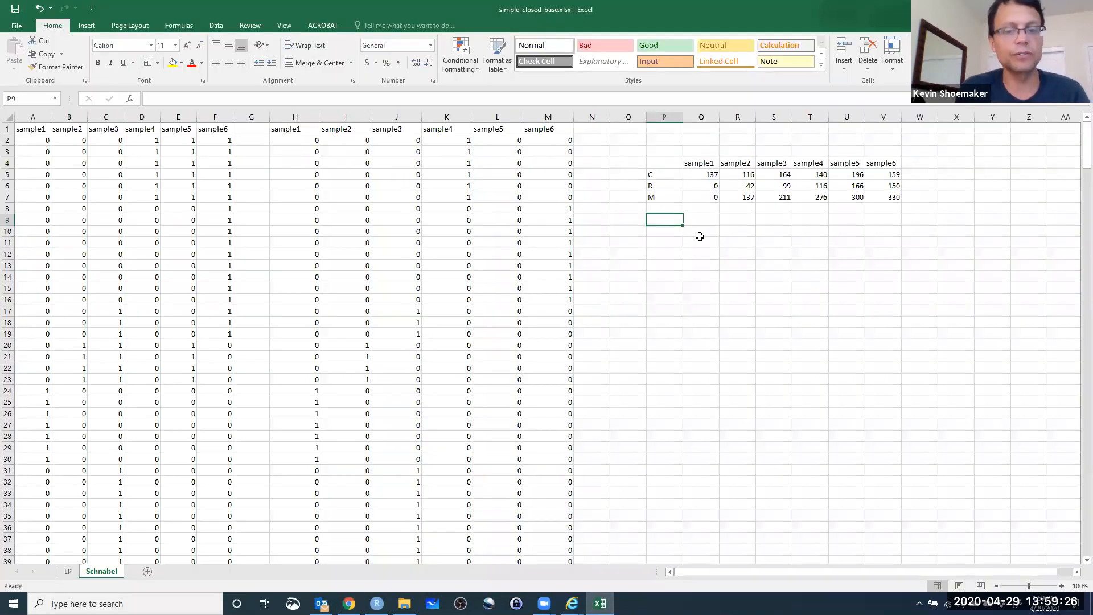
Label P9 as N and try starting the estimate formula in Q9.
text(N)
click(704, 219)
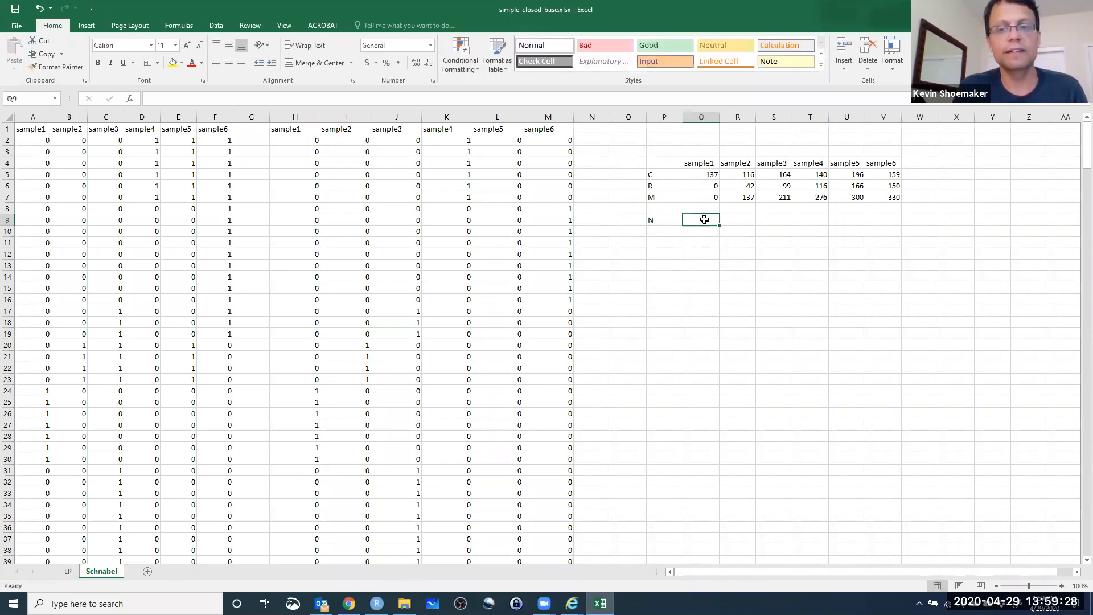
text(=)
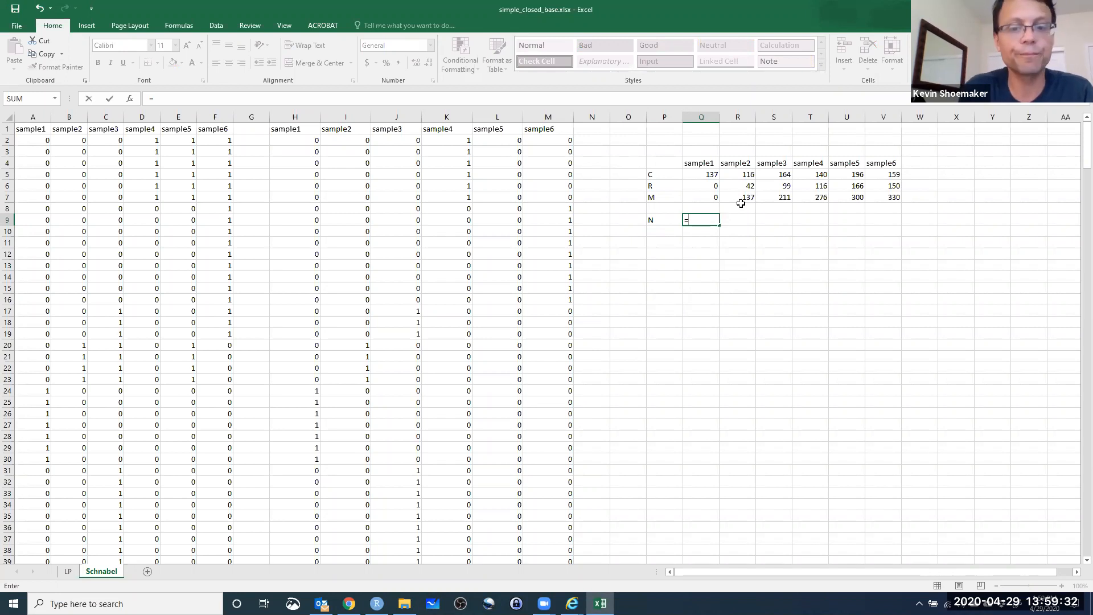
text(S)
key(BackSpace)
key(BackSpace)
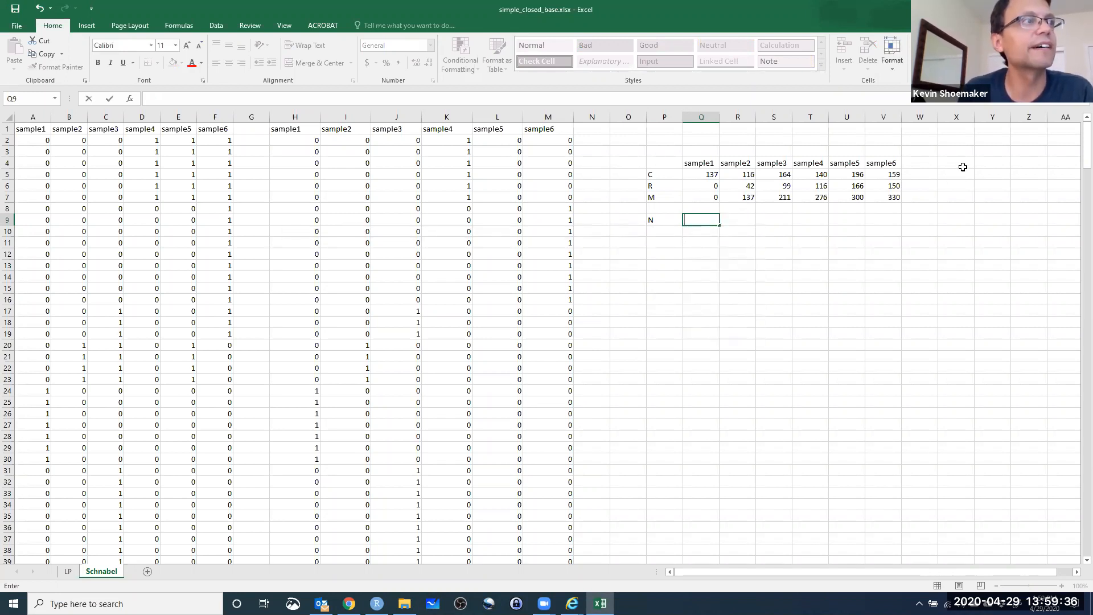
Move the N label down to P11 and enter the label MC in P9.
drag(665, 219, 702, 218)
key(ctrl+c)
click(659, 244)
key(Return)
click(651, 220)
text(MC)
key(Return)
Enter =Q7*Q5 in Q9 and fill it across to V9 to compute M times C for every sample.
click(685, 224)
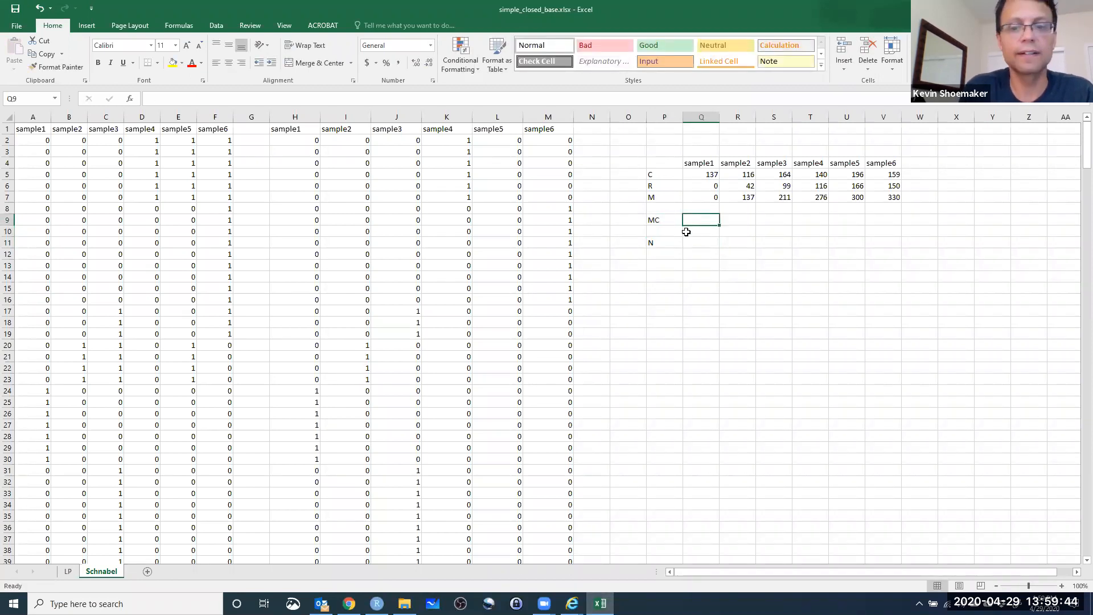
text(=)
click(688, 198)
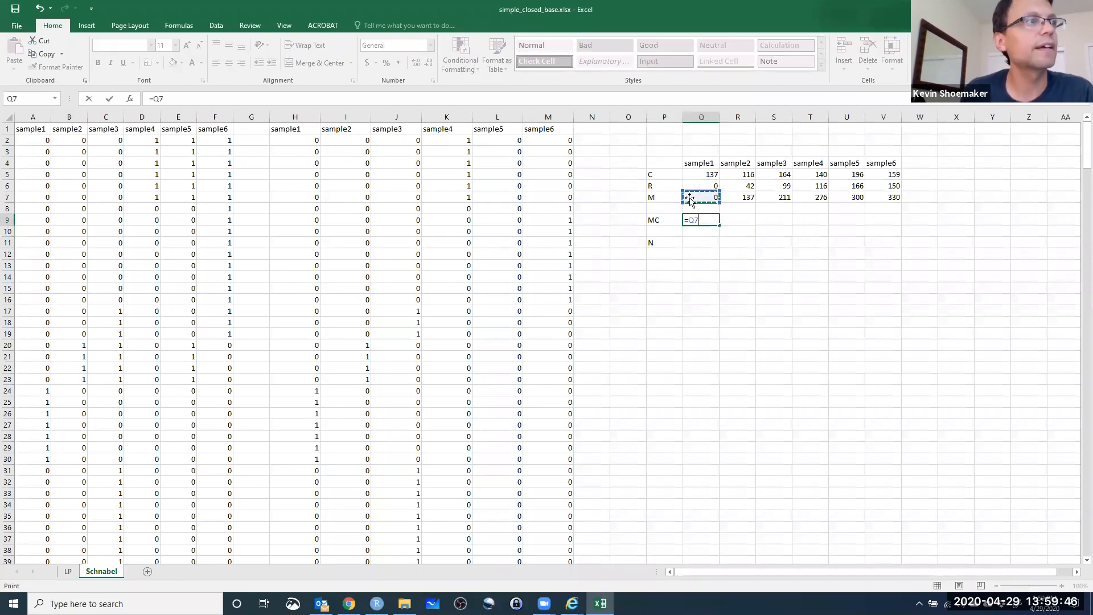
text(*)
click(704, 175)
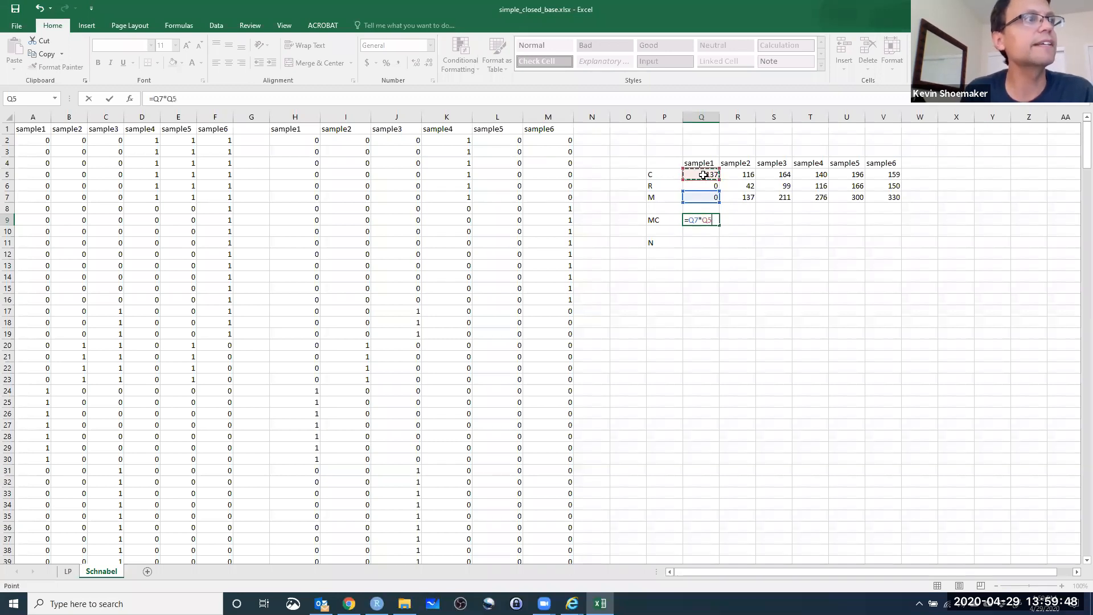
key(Return)
click(707, 220)
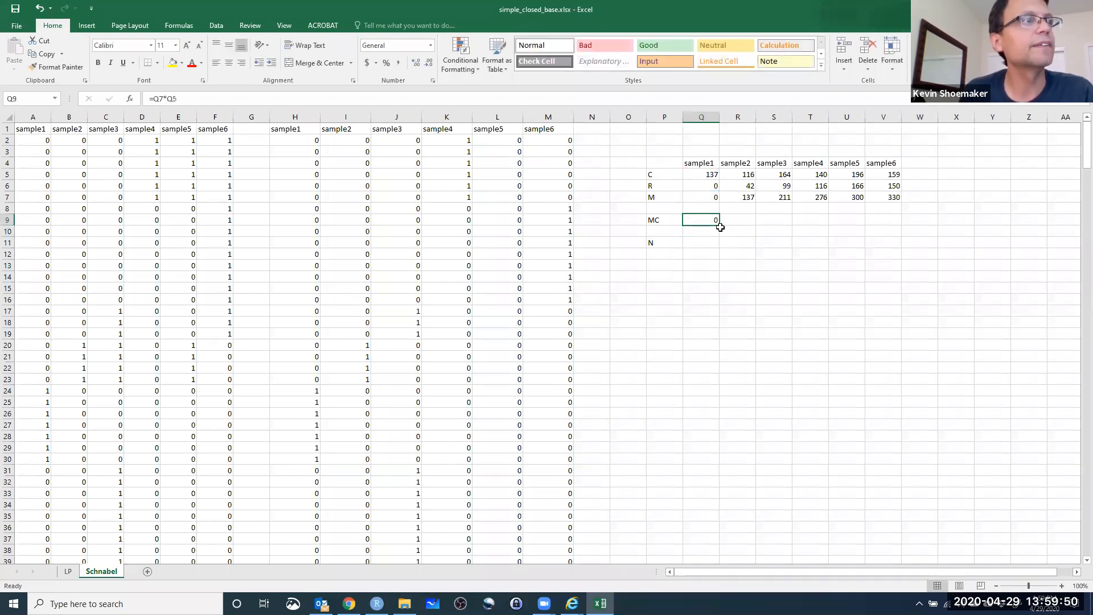
drag(720, 226, 895, 222)
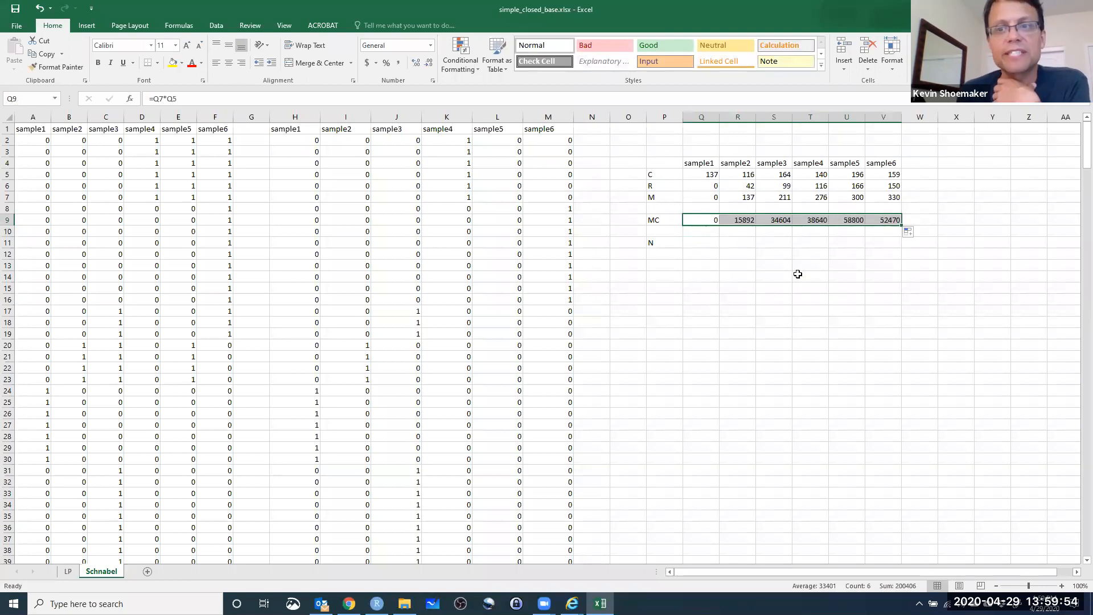
Enter =SUM(Q9:V9)/SUM(Q6:V6) in Q11 to compute the Schnabel abundance estimate N.
click(685, 245)
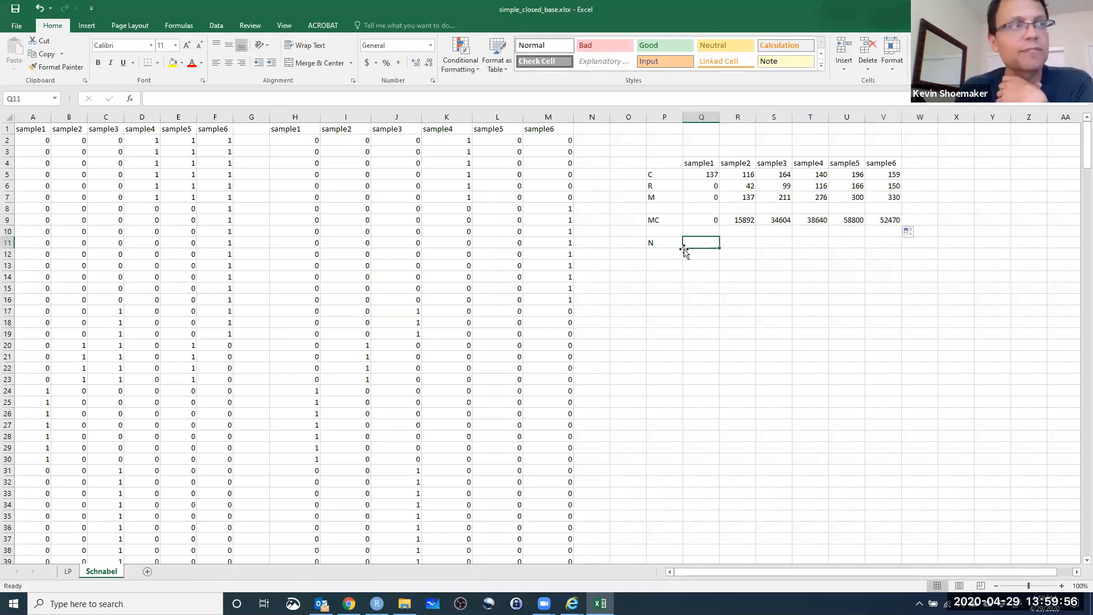
text(=sum)
key(Tab)
click(708, 221)
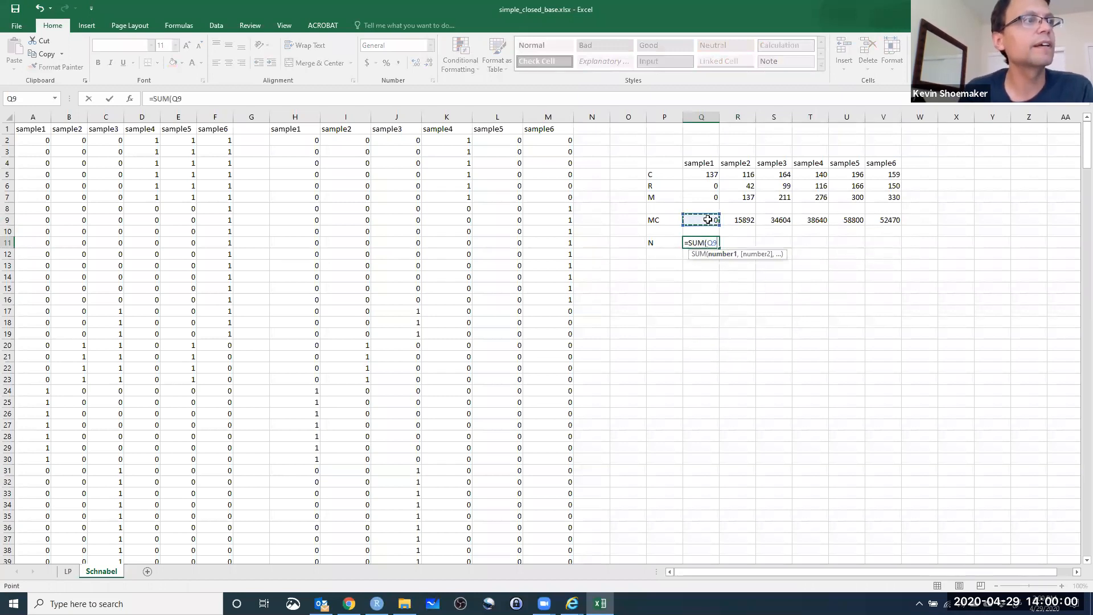
key(BackSpace)
key(BackSpace)
key(BackSpace)
text(()
drag(718, 221, 888, 222)
text(/)
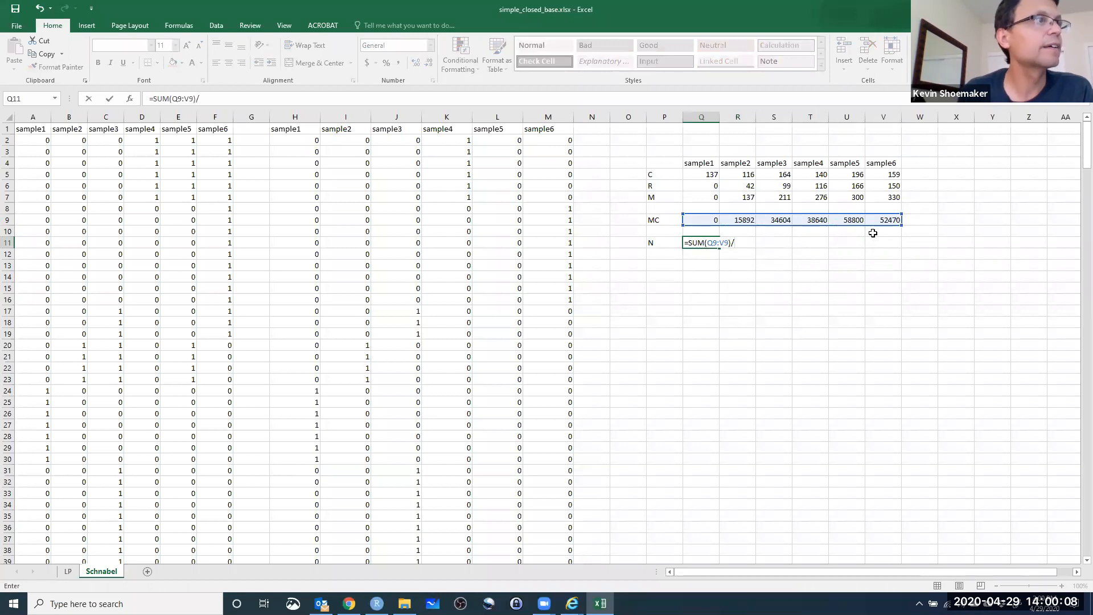
text(SUM()
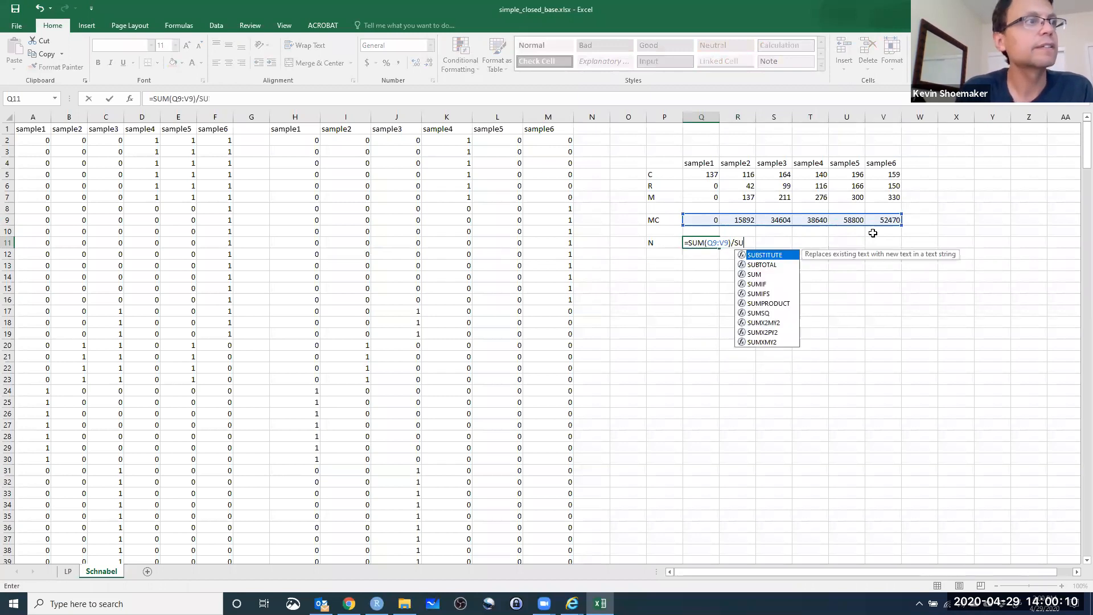
drag(706, 186, 881, 186)
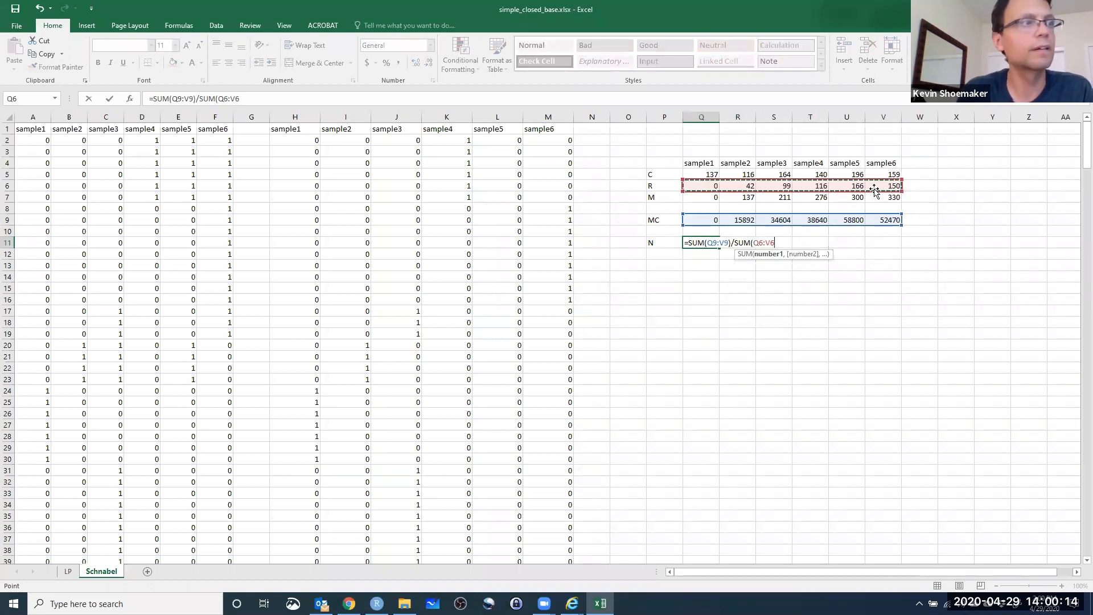
key(Return)
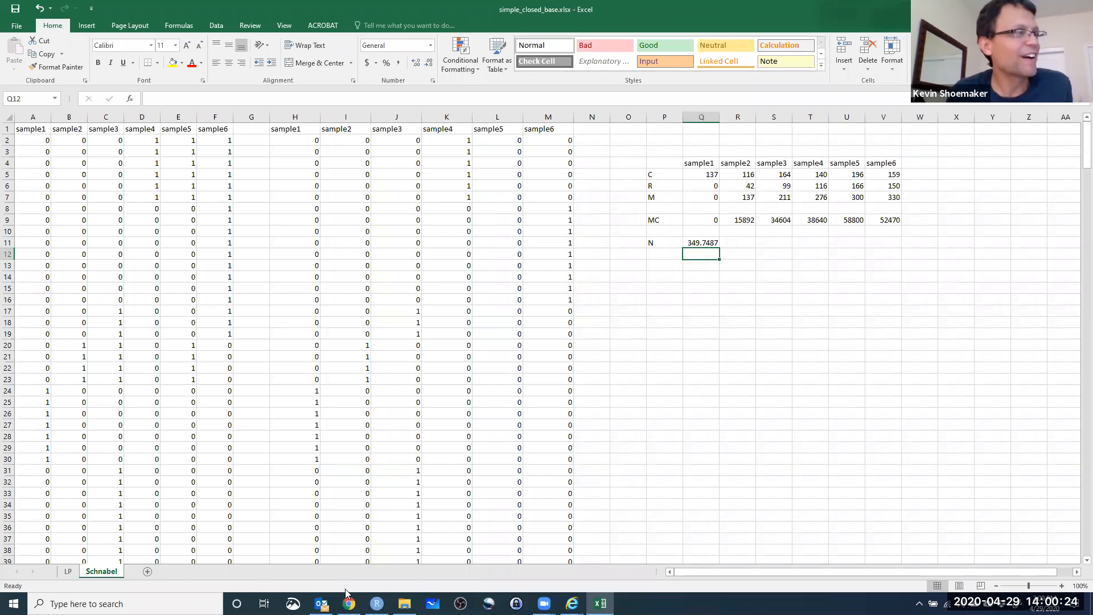
Compare the N and N_unb estimates on the LP sheet with the N estimate in Q11 of the Schnabel sheet.
click(68, 572)
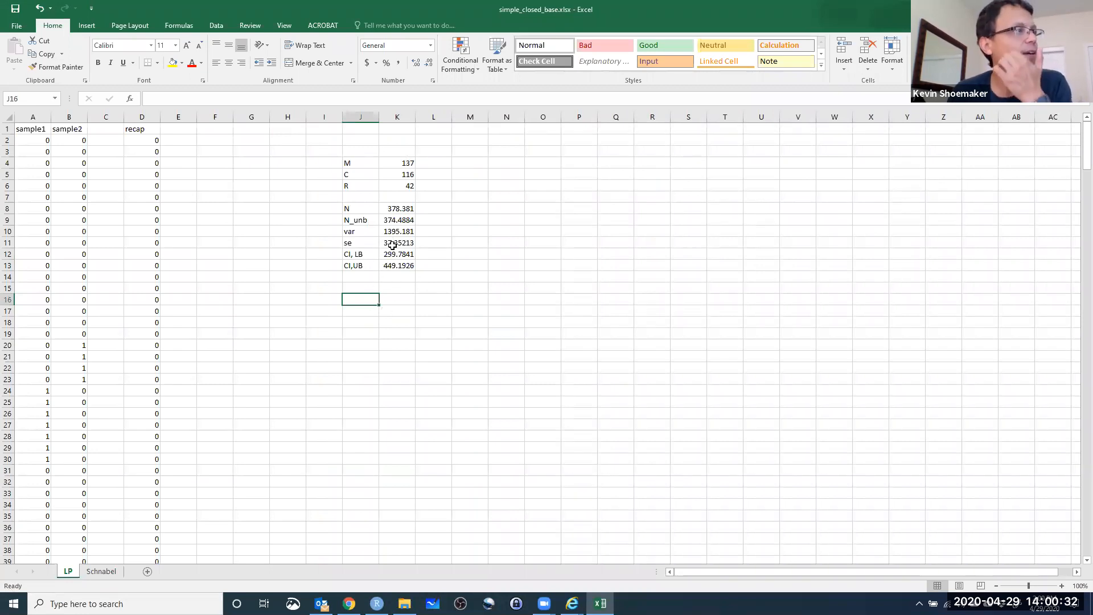
click(396, 224)
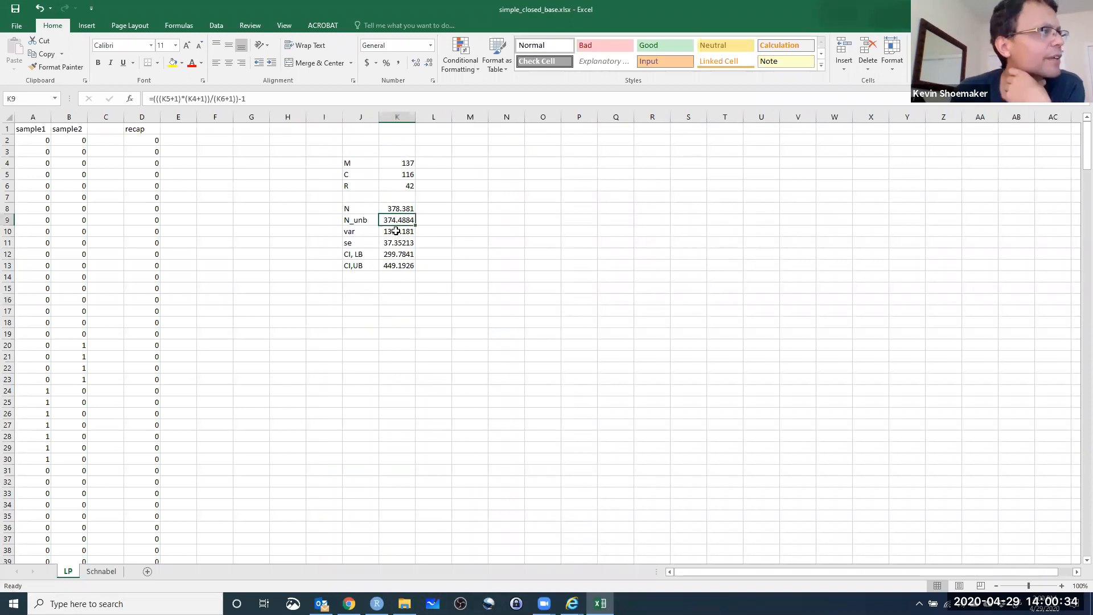
click(389, 209)
click(399, 223)
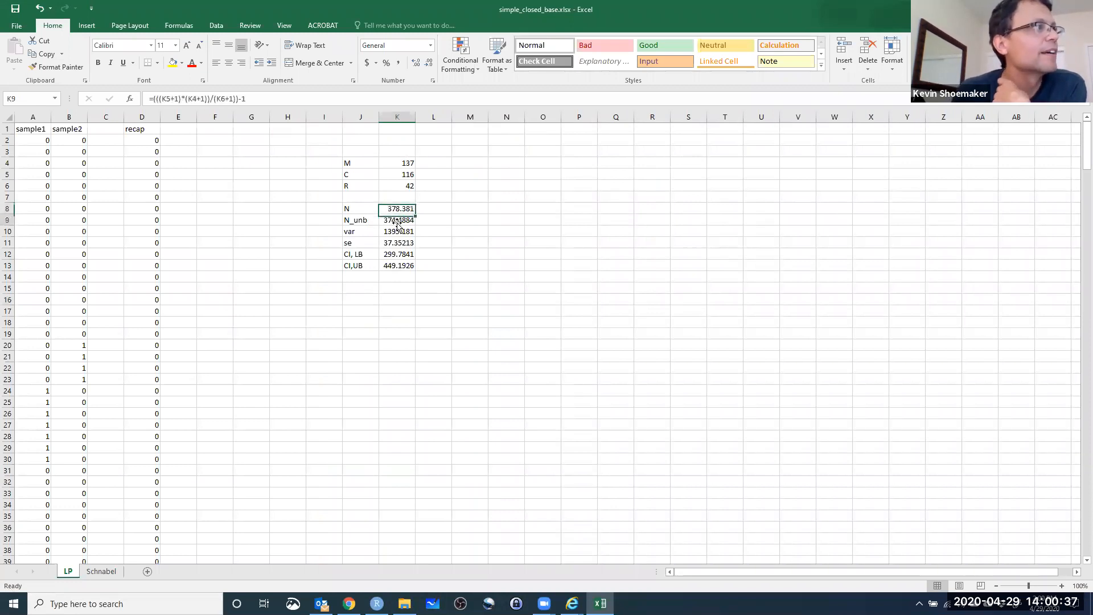
click(101, 571)
click(701, 241)
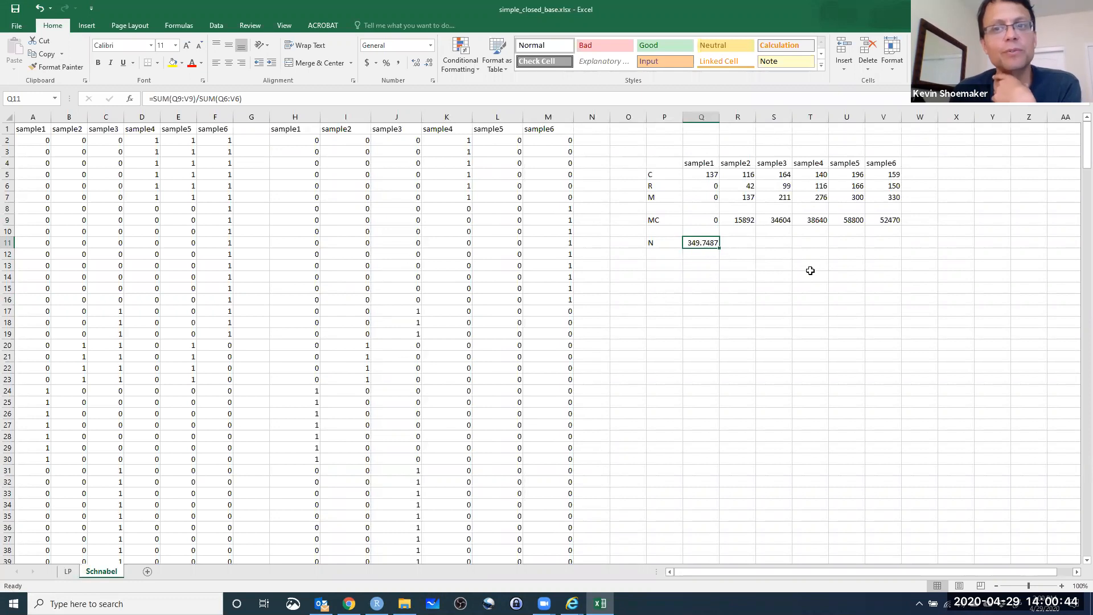
Label P12 invN and enter =1/Q11 in Q12 to compute the inverse of the abundance estimate.
click(659, 253)
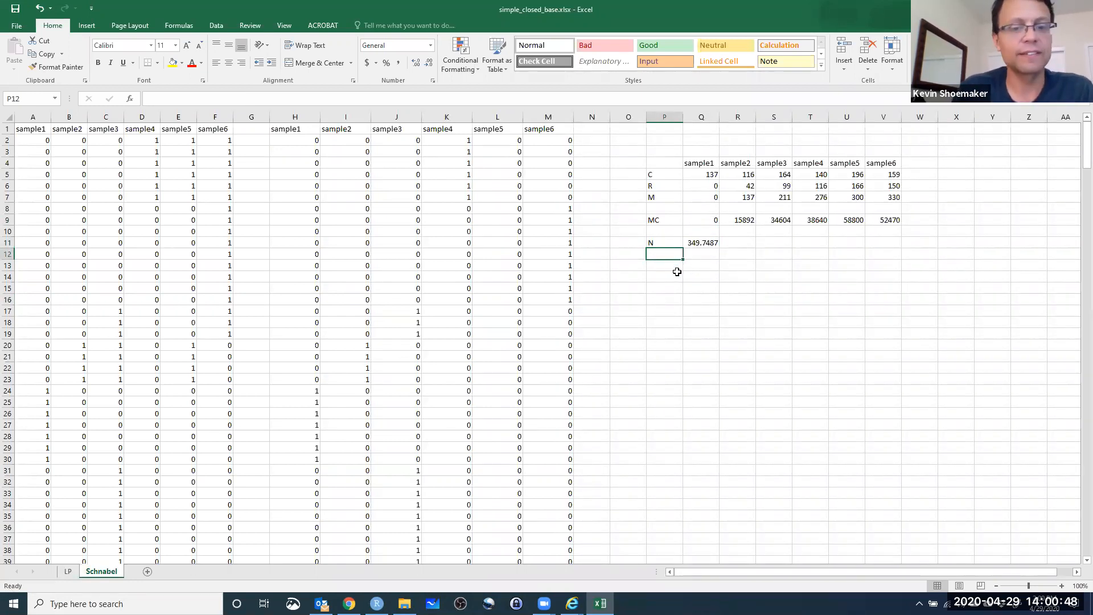
text(inv)
text(N)
key(BackSpace)
text(N)
key(Tab)
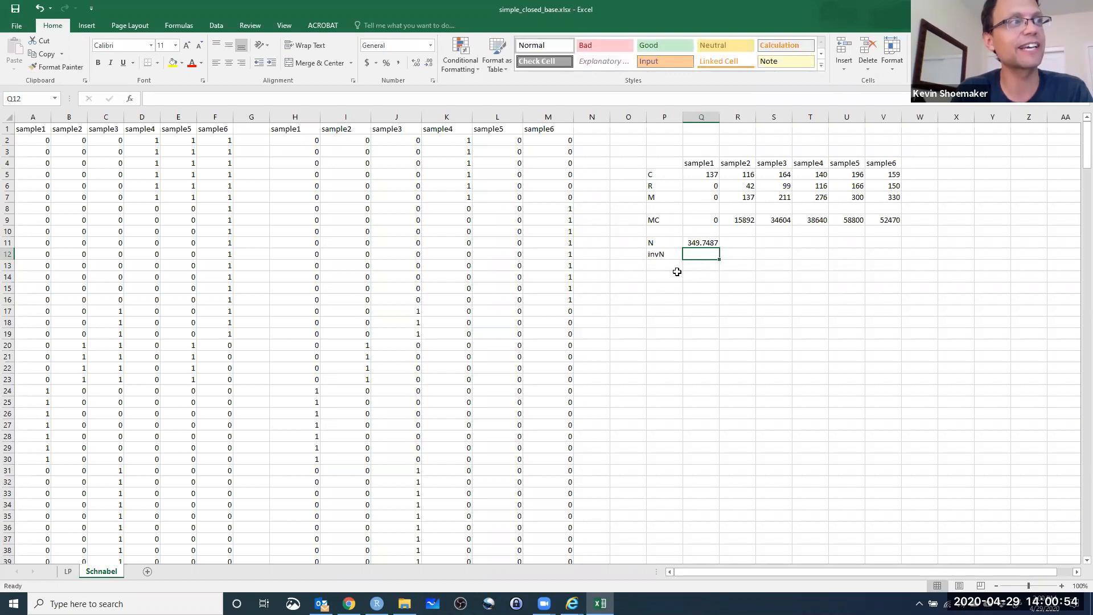
text(=1/)
click(704, 243)
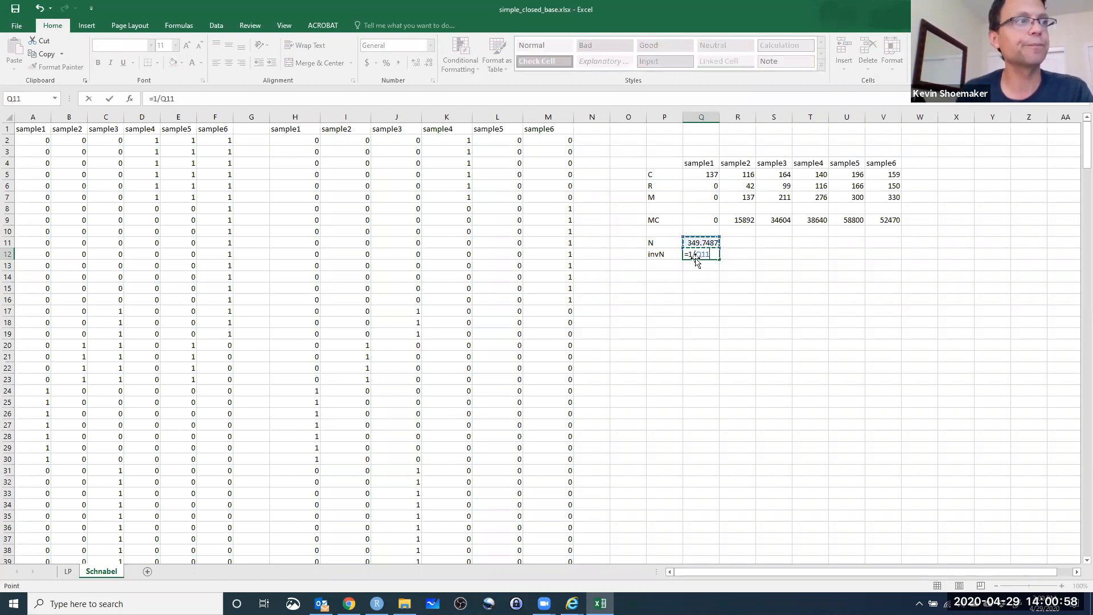
key(Return)
Enter the label Var_invN in P14 for the variance of inverse N and move to Q14.
click(659, 278)
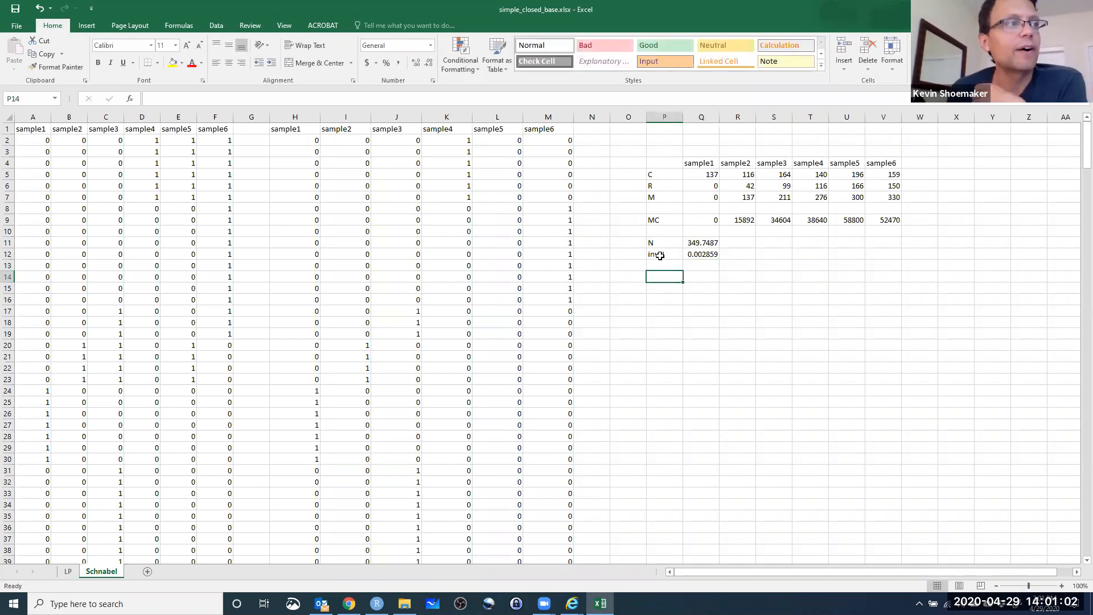
text(Var_invN)
key(Return)
key(Up)
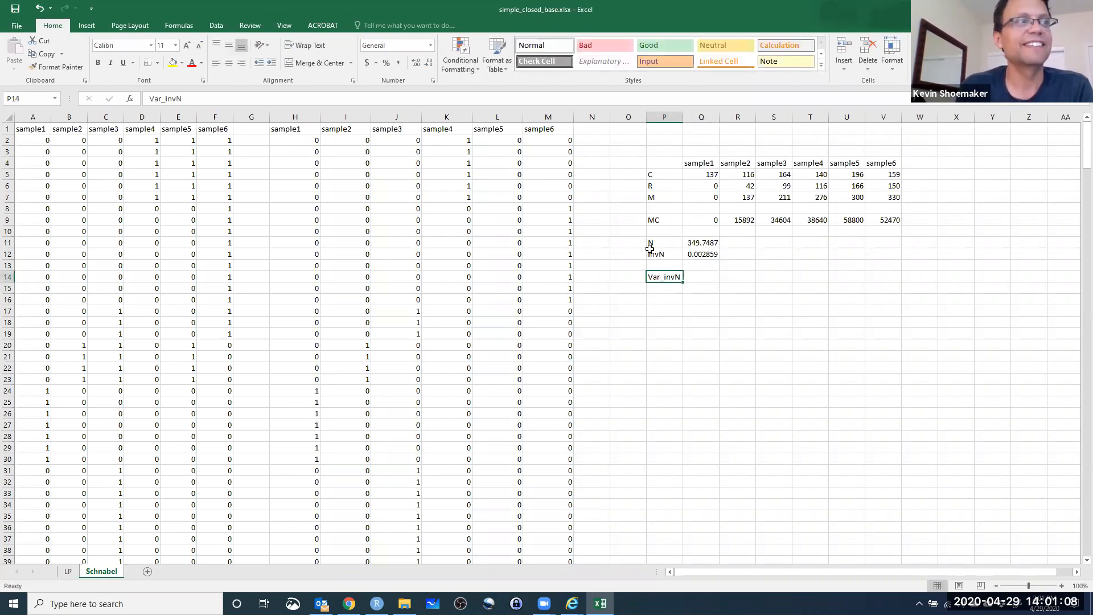
key(Right)
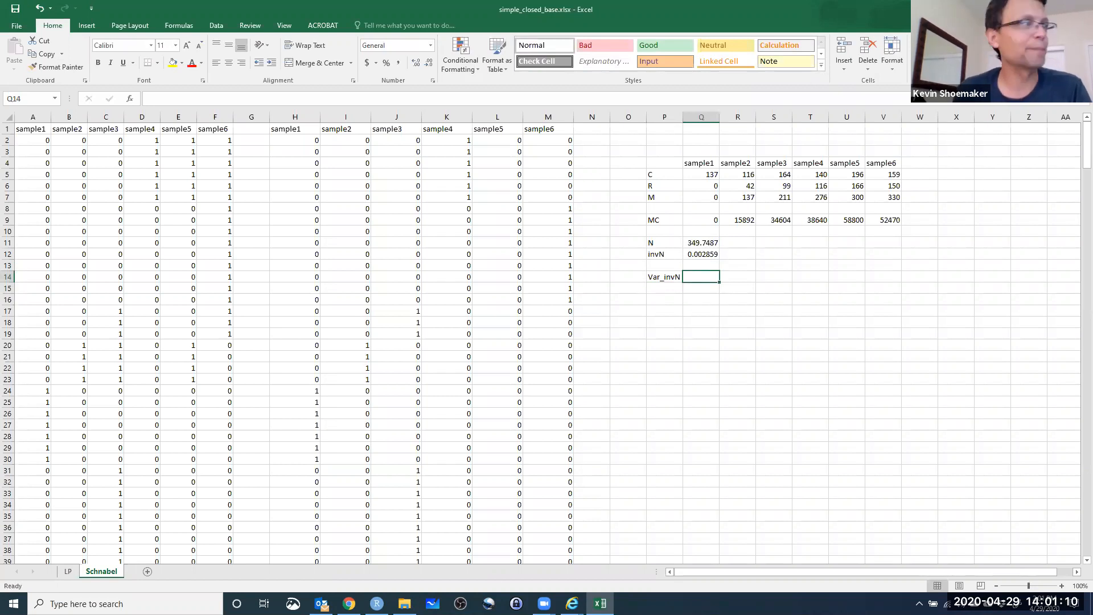
Switch to the lab page in Chrome to read the sampling variance formula in Eq. 7, and return to the Excel workbook.
click(349, 604)
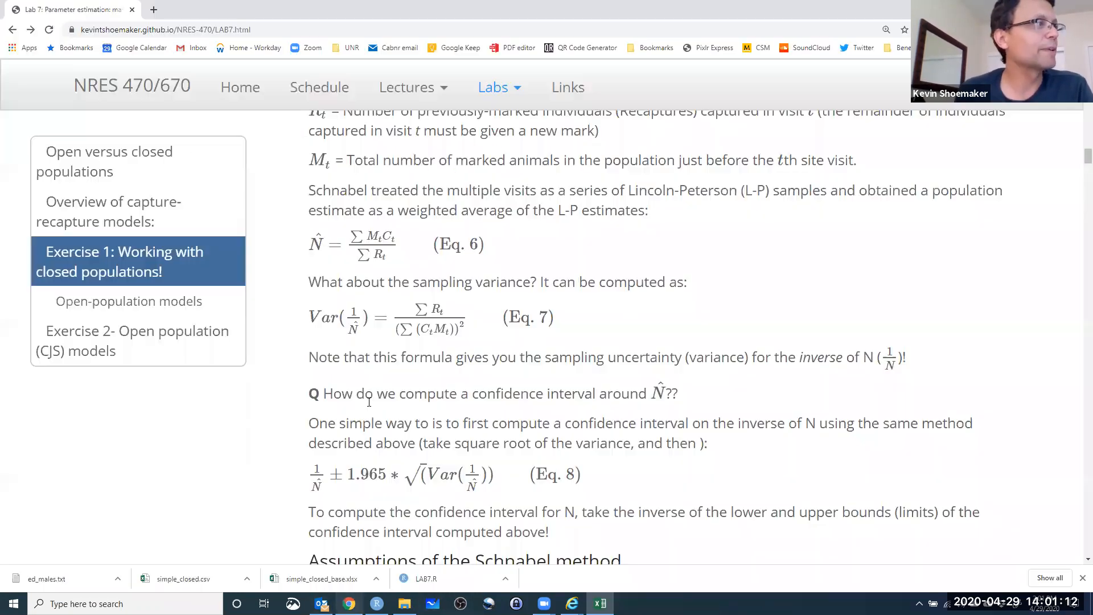
scroll(414, 319, down, 1)
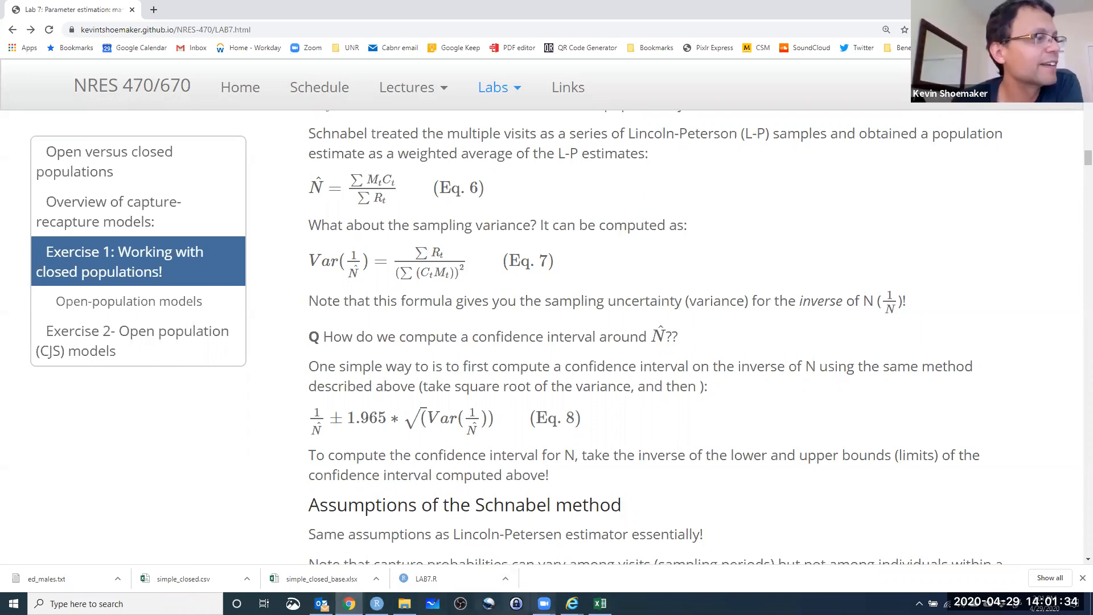
click(600, 604)
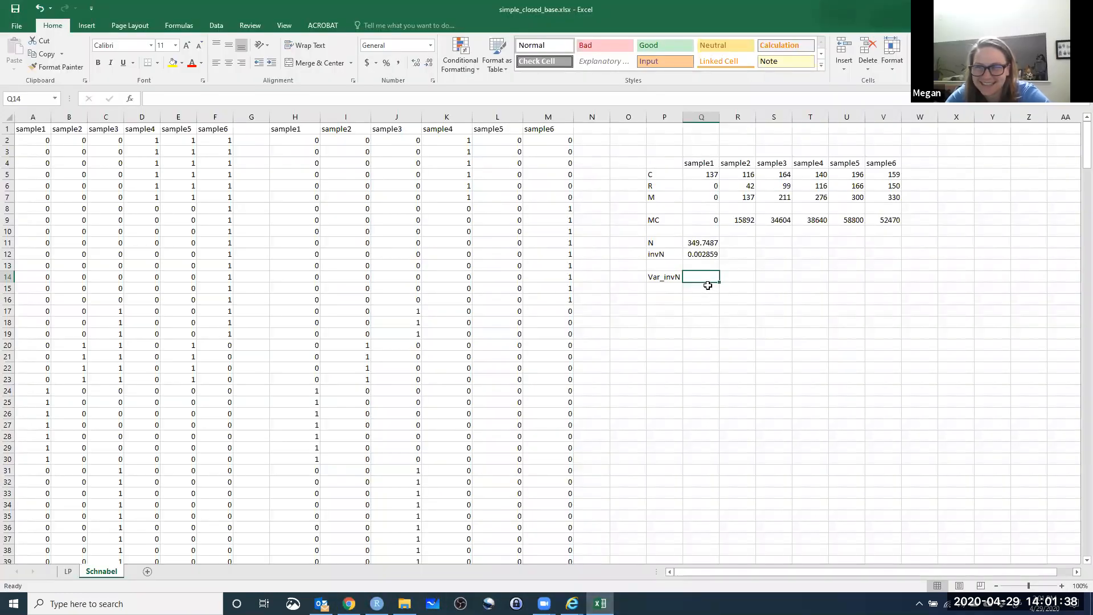
Begin the variance formula in Q14 with the sum of the R row as numerator, =SUM(Q6:V6)/.
text(=SUM()
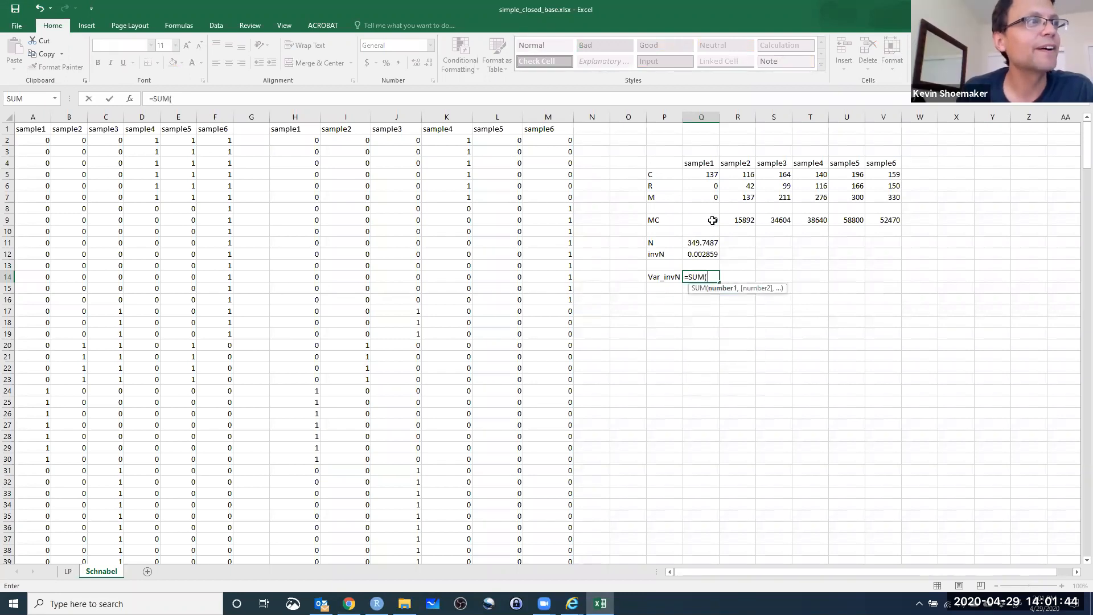
mouse_move(705, 220)
mouse_down()
mouse_move(890, 220)
mouse_move(712, 223)
mouse_up()
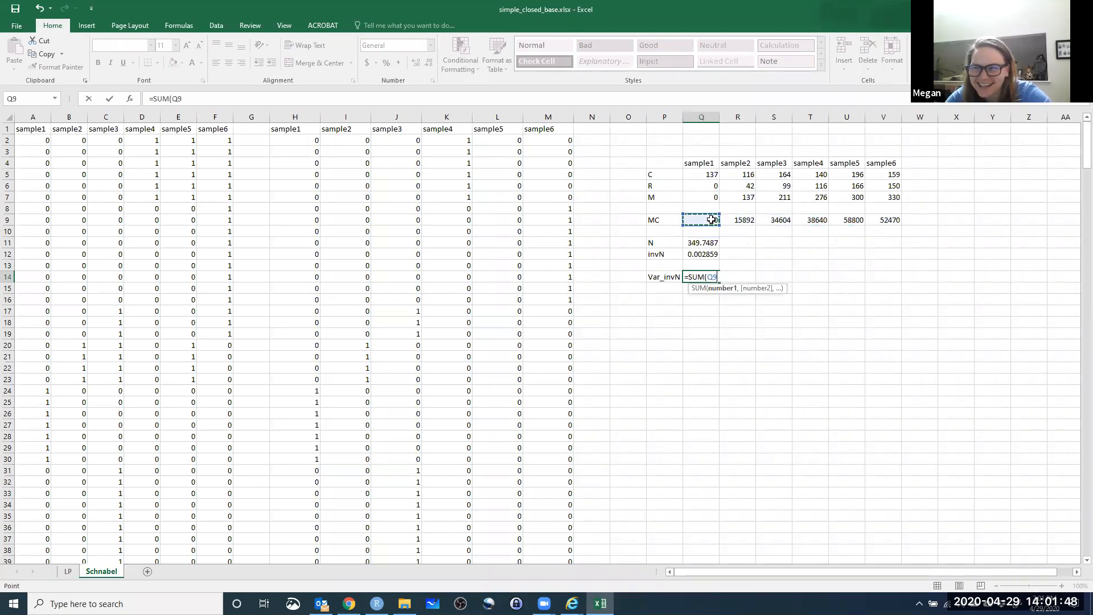
key(BackSpace)
key(BackSpace)
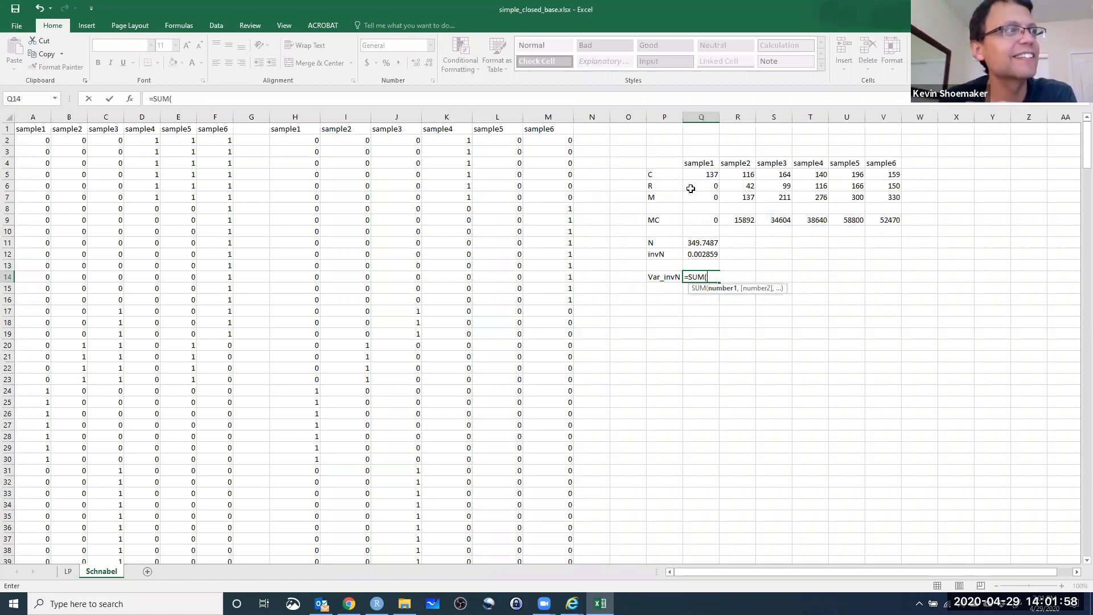
drag(691, 184, 890, 193)
text().)
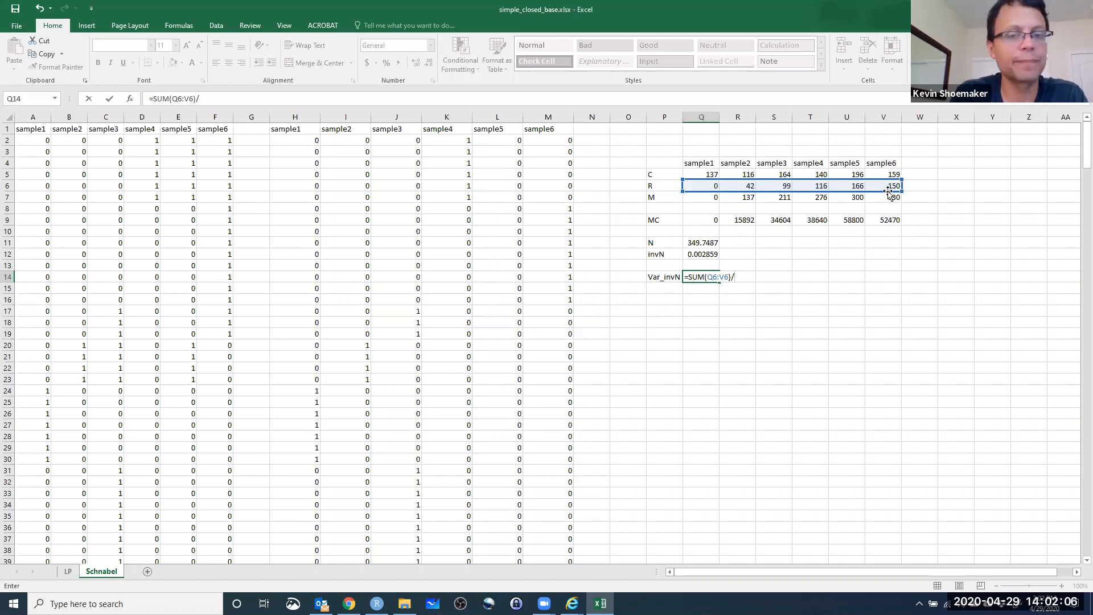
text(())
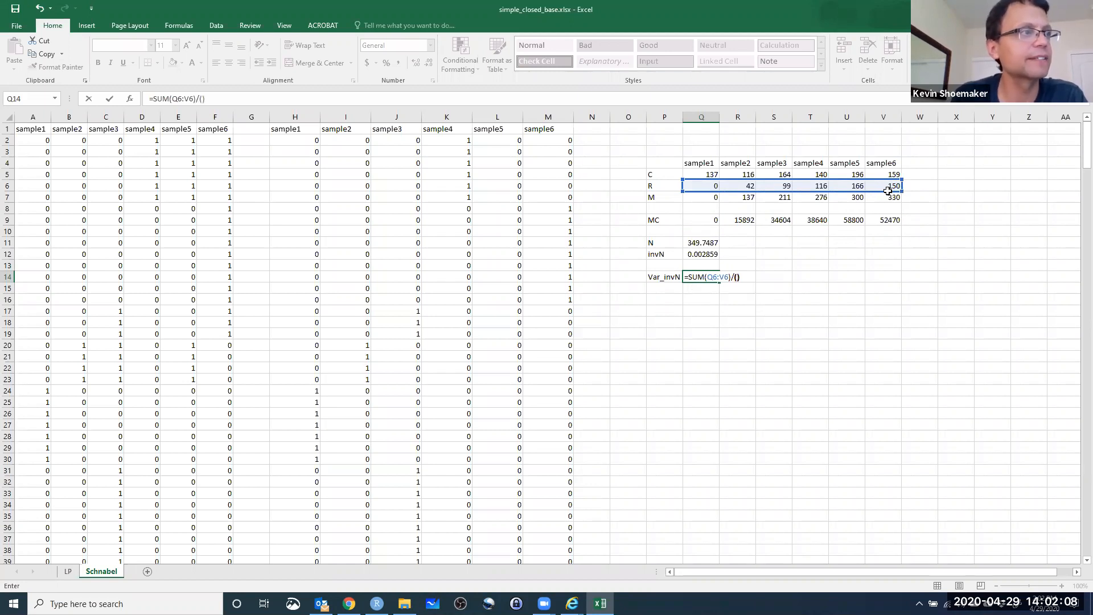
Complete the Q14 variance formula with the squared sum of the MC row as denominator, (SUM(Q9:V9)^2).
key(Return)
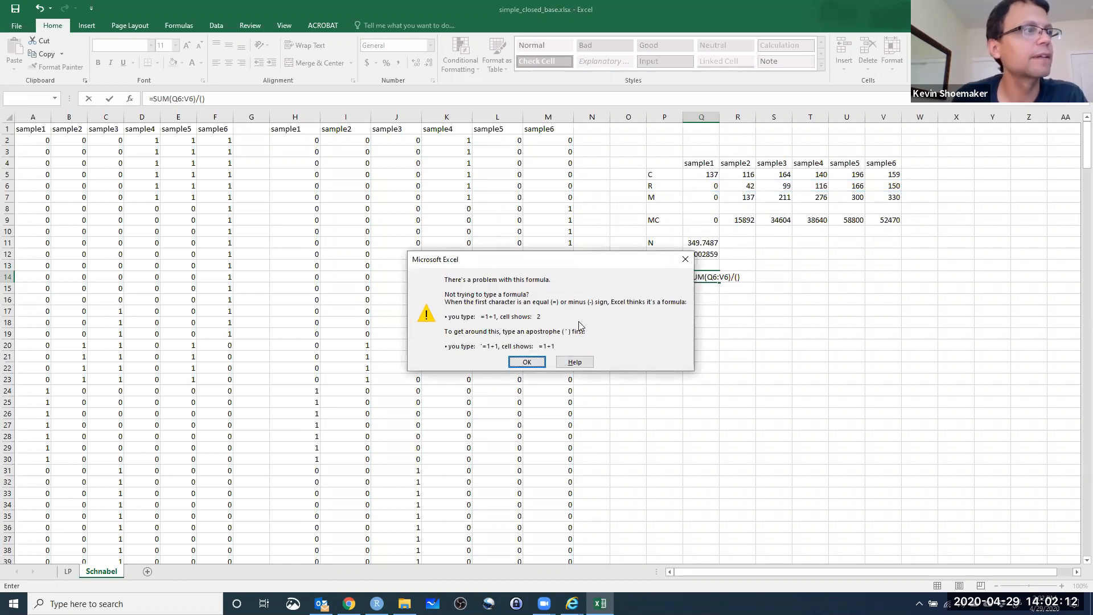
click(686, 259)
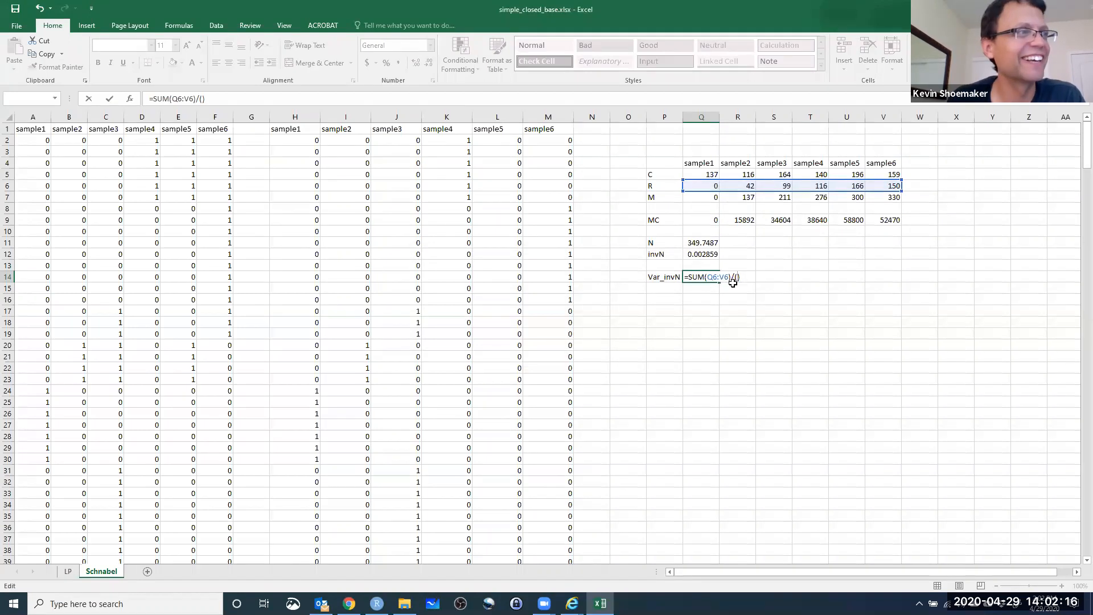
text(SUM()
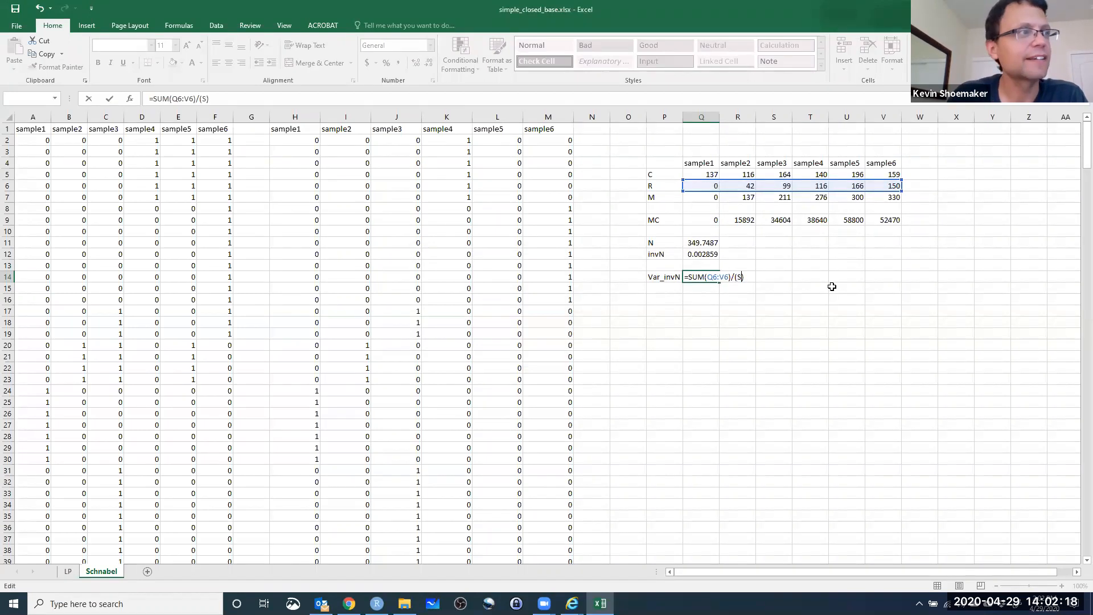
drag(715, 219, 880, 228)
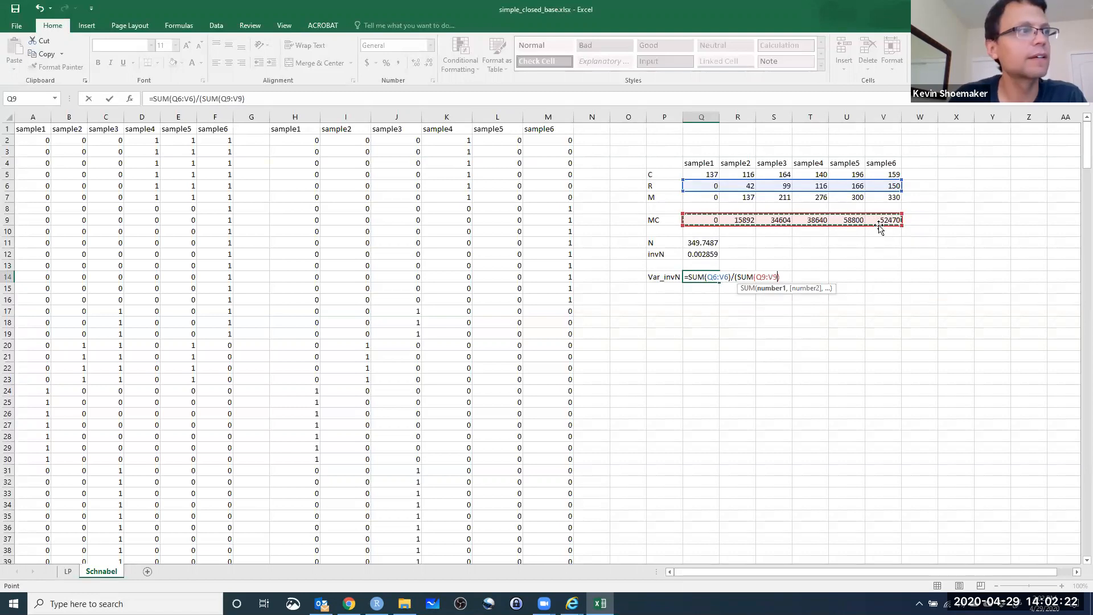
text())
key(BackSpace)
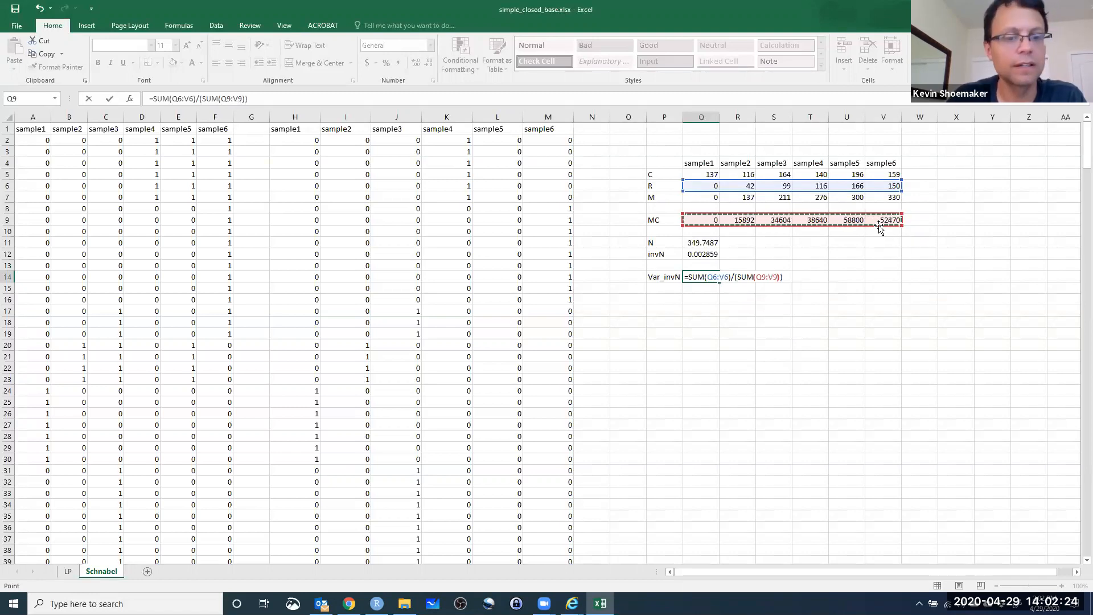
text(^2))
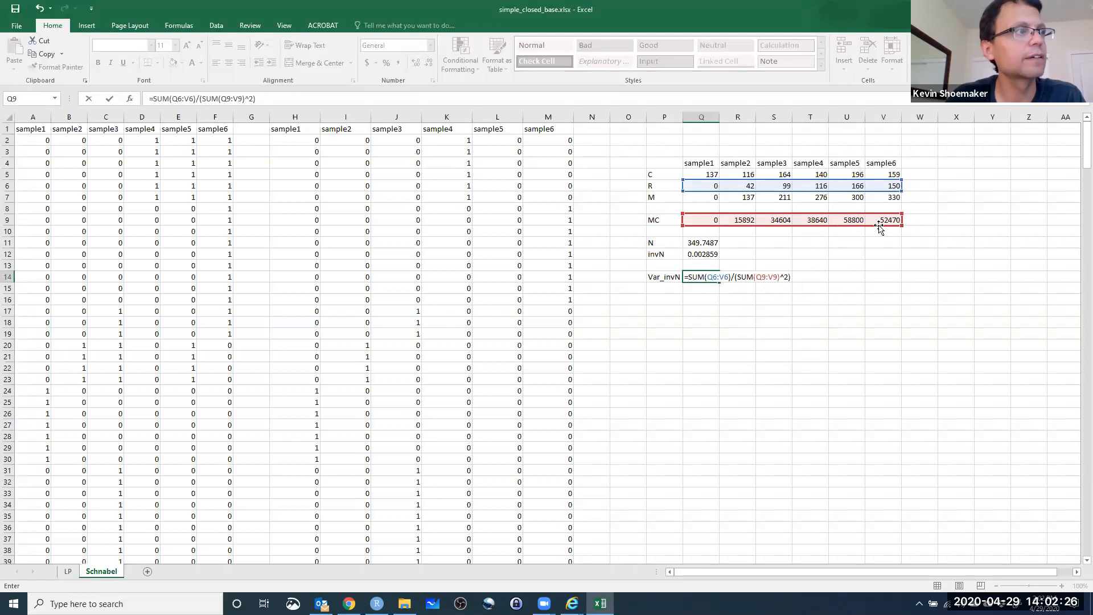
key(Return)
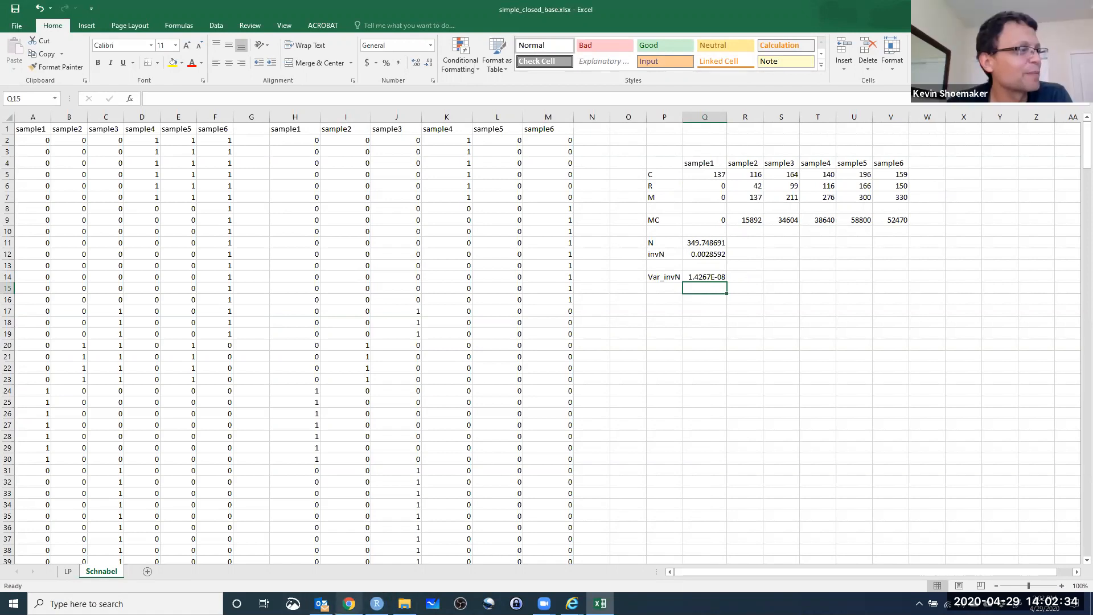
Compare the Var_invN formula in Q14 with Eq. 7 on the lab page in Chrome.
click(349, 603)
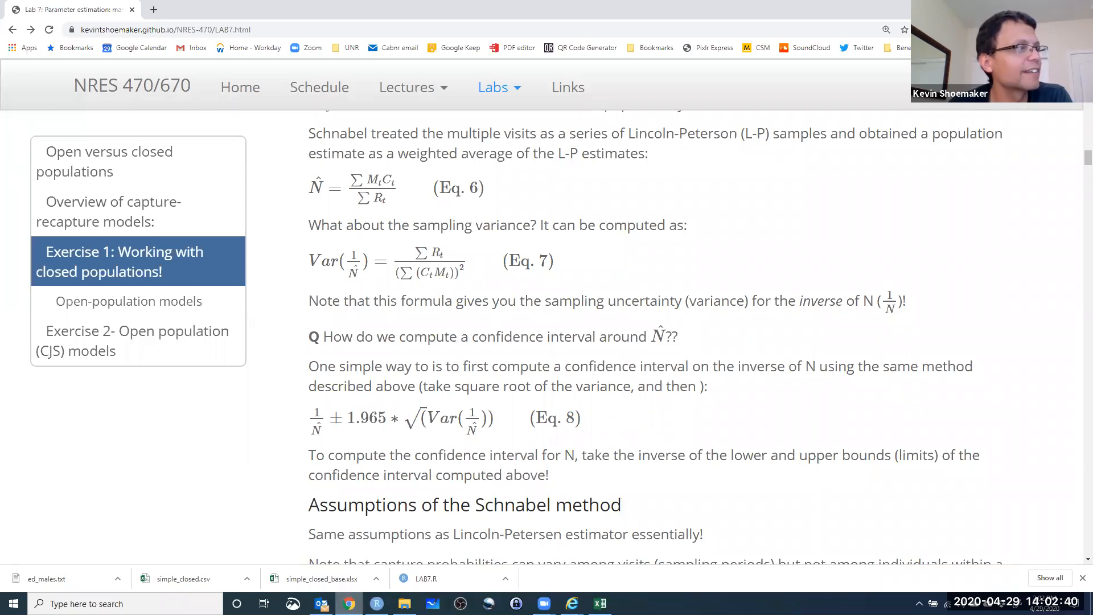
click(600, 603)
click(718, 278)
click(252, 99)
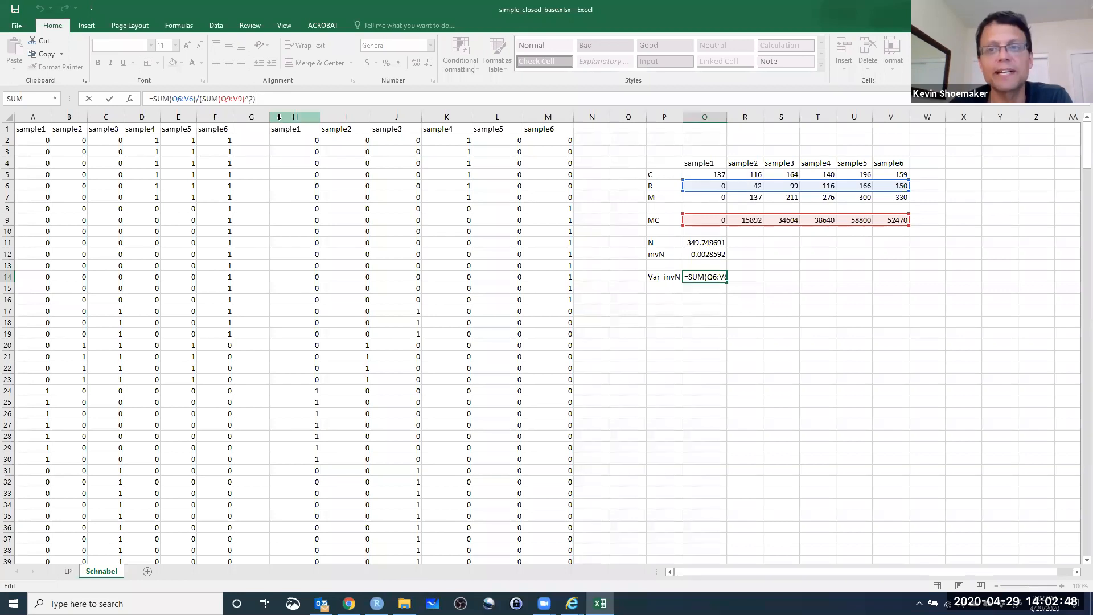
key(Return)
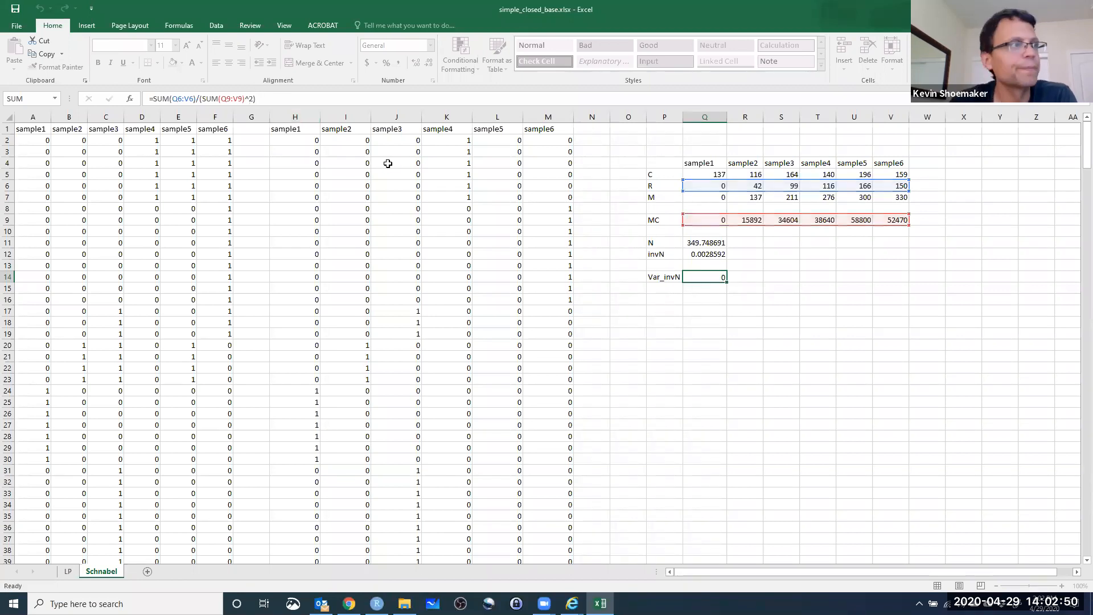
Label P15 SE_invN and enter =SQRT(Q14) in Q15 to compute the standard error of inverse N.
click(647, 289)
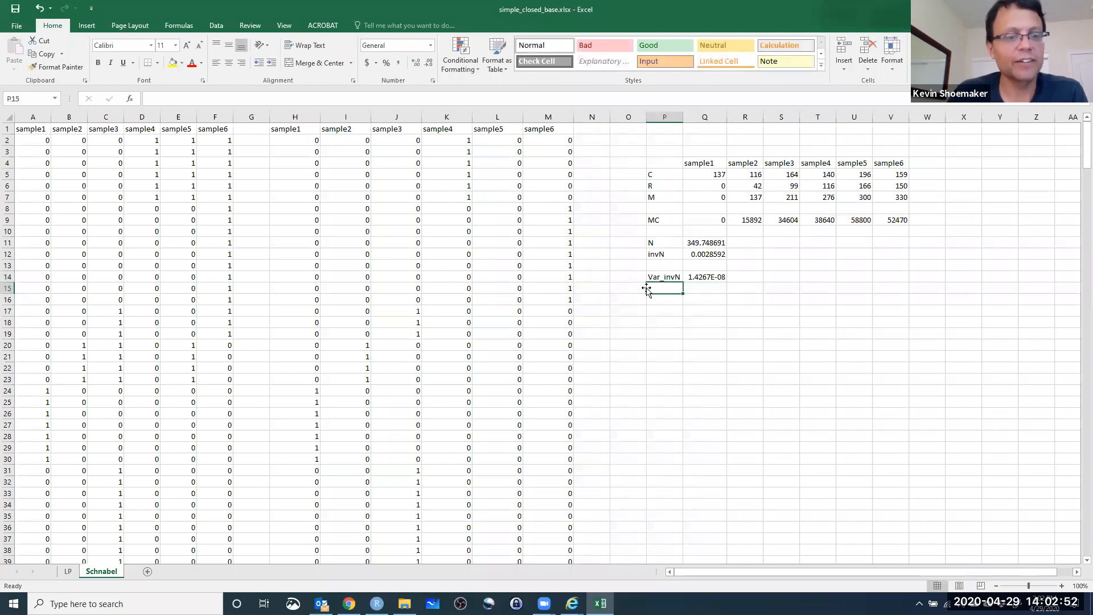
text(SE_)
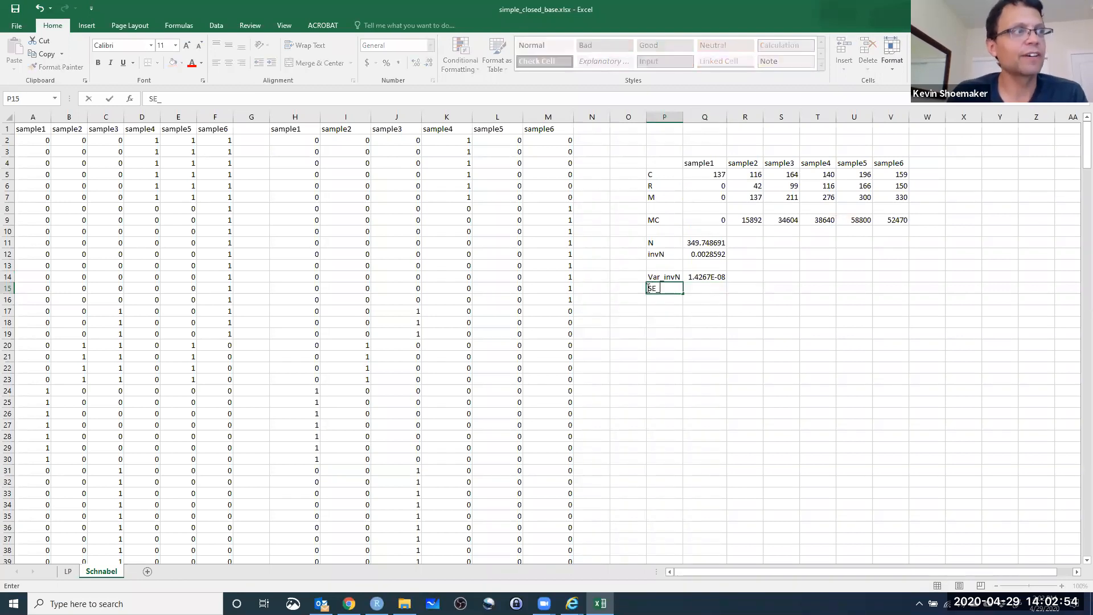
text(invN)
key(Tab)
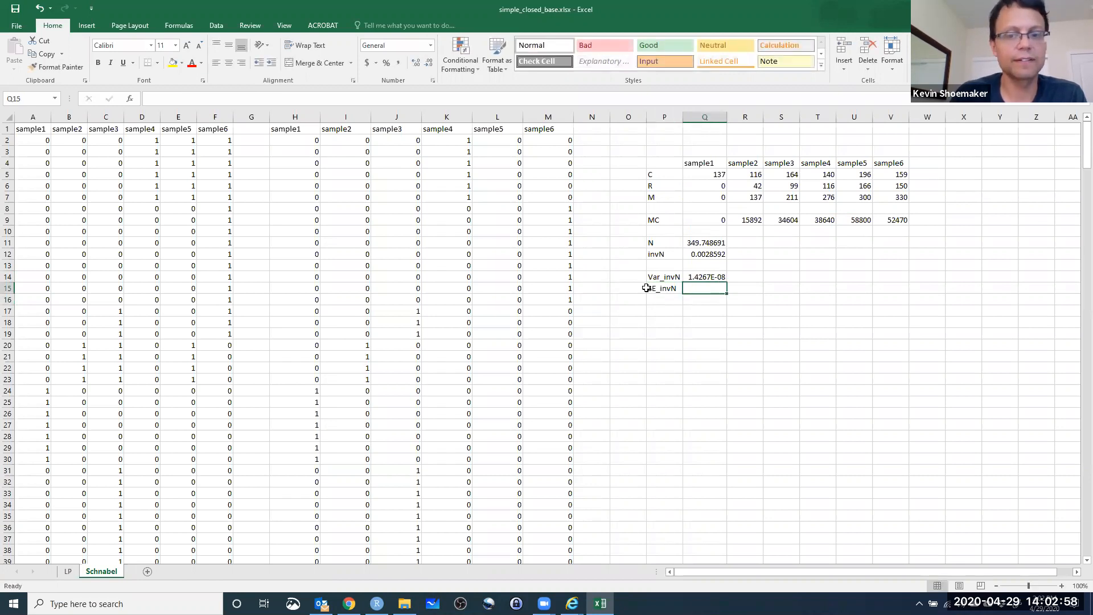
text(=sqrt()
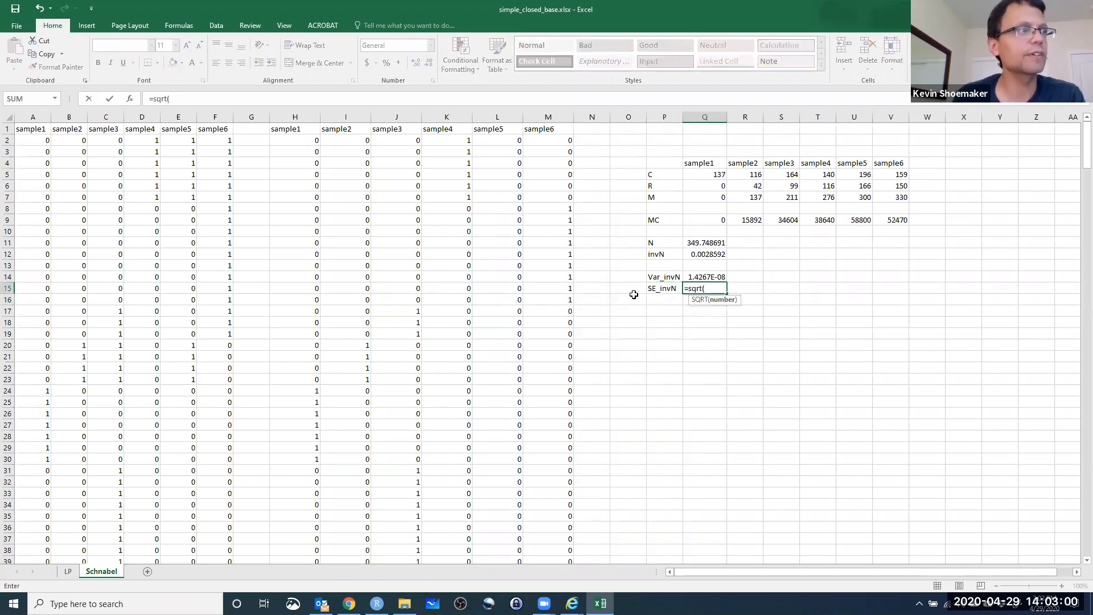
click(711, 277)
key(Return)
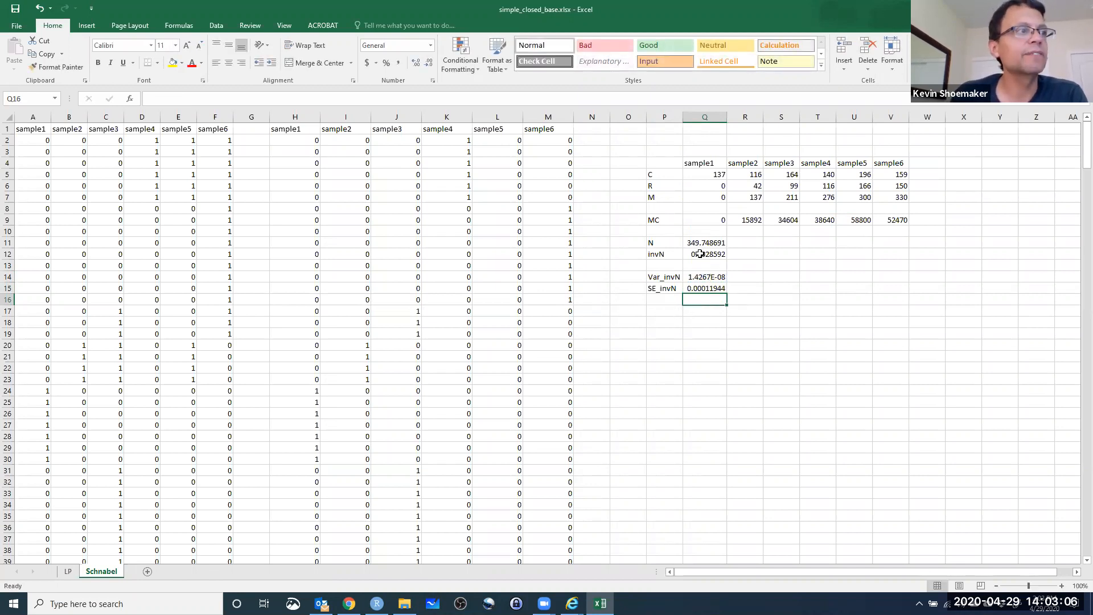
Label P16 invN_LB and enter =Q12-2*Q15 in Q16 for the lower bound of inverse N.
click(661, 299)
text(')
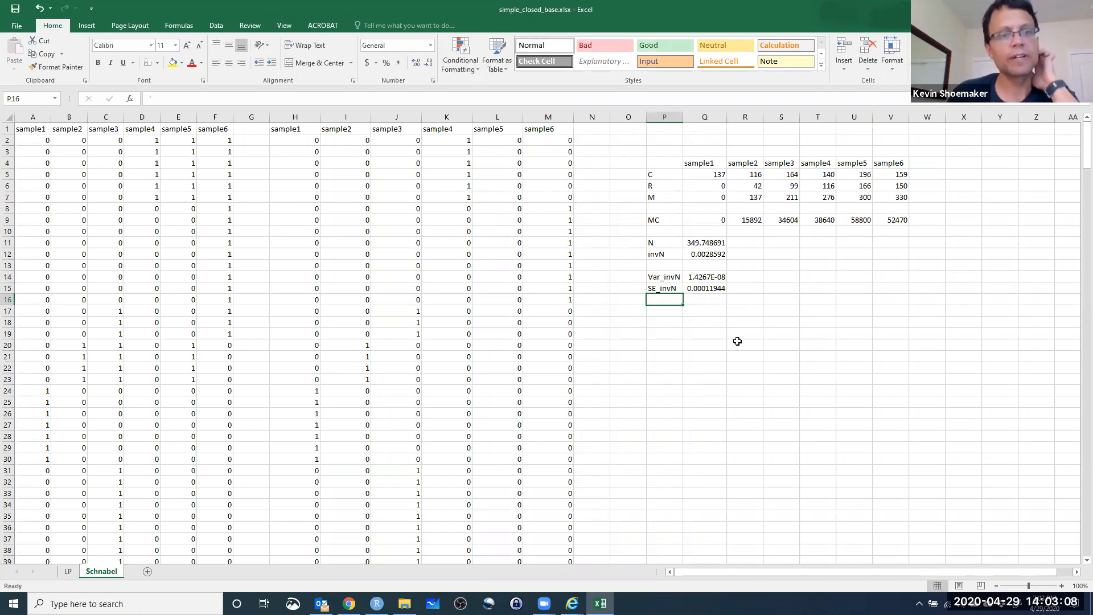
text(invN_LBN)
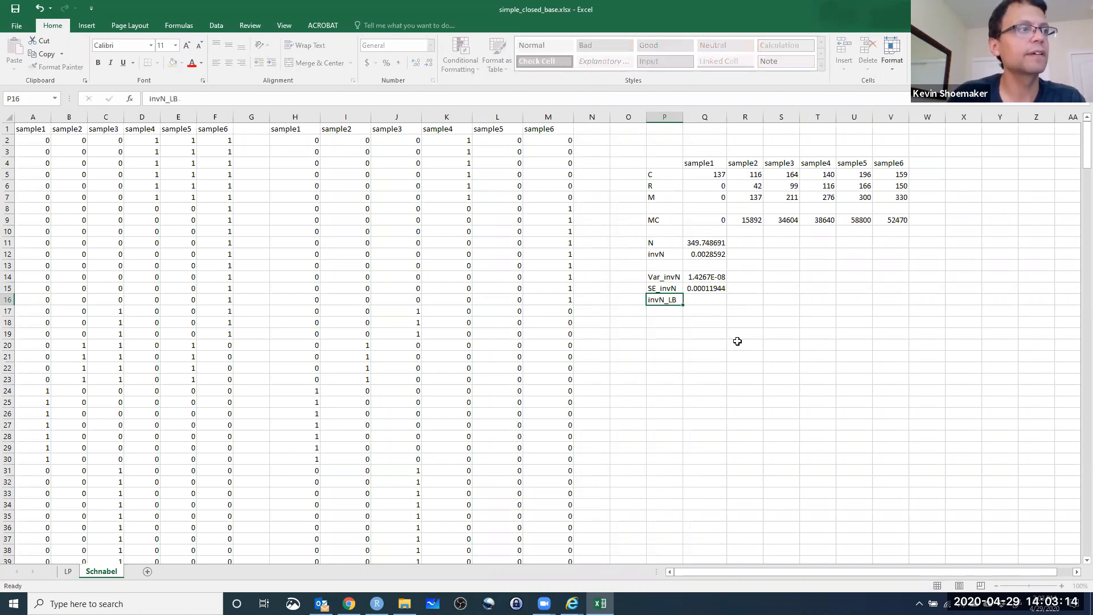
key(Tab)
text(=)
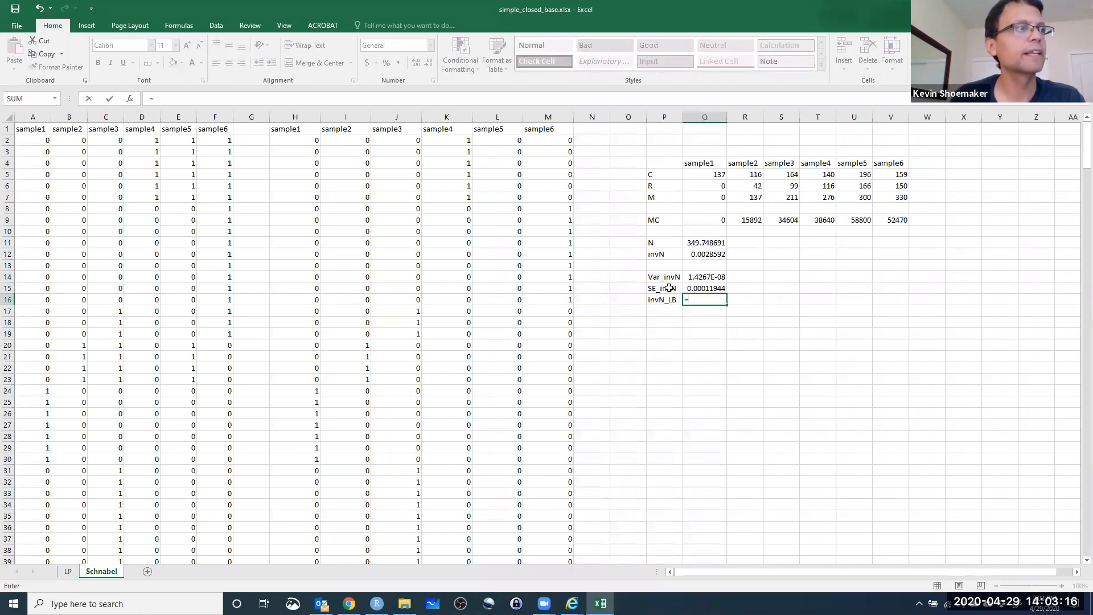
click(706, 254)
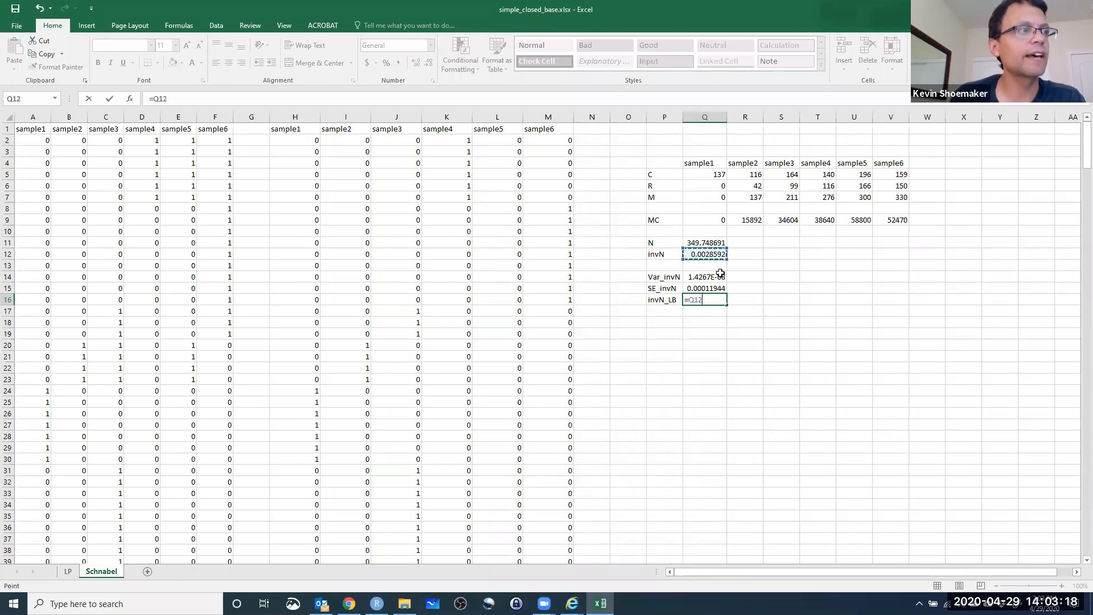
text(-)
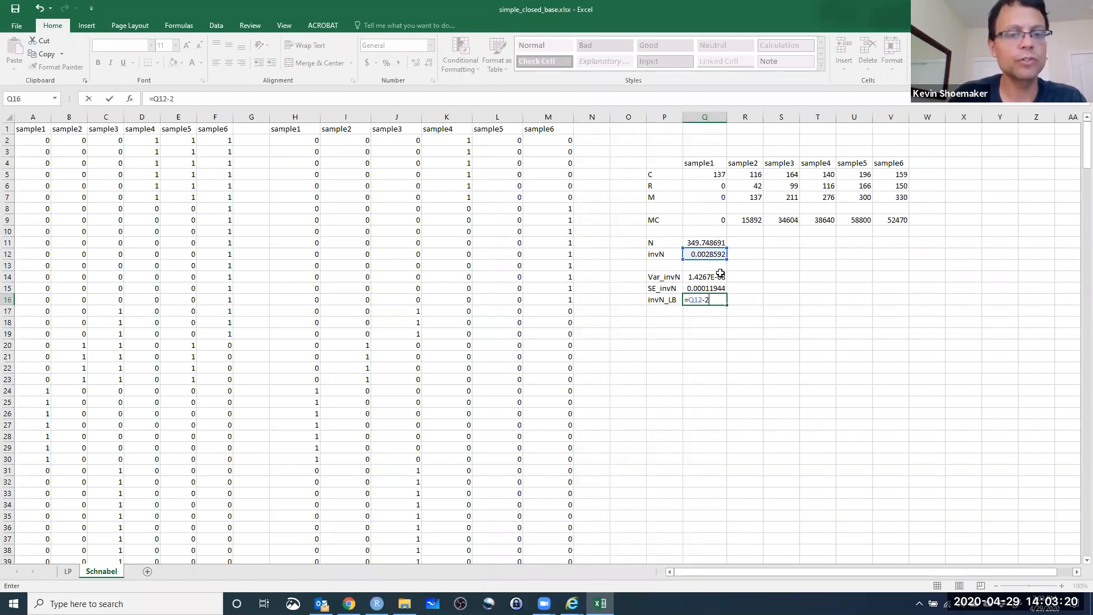
text(2*)
click(702, 288)
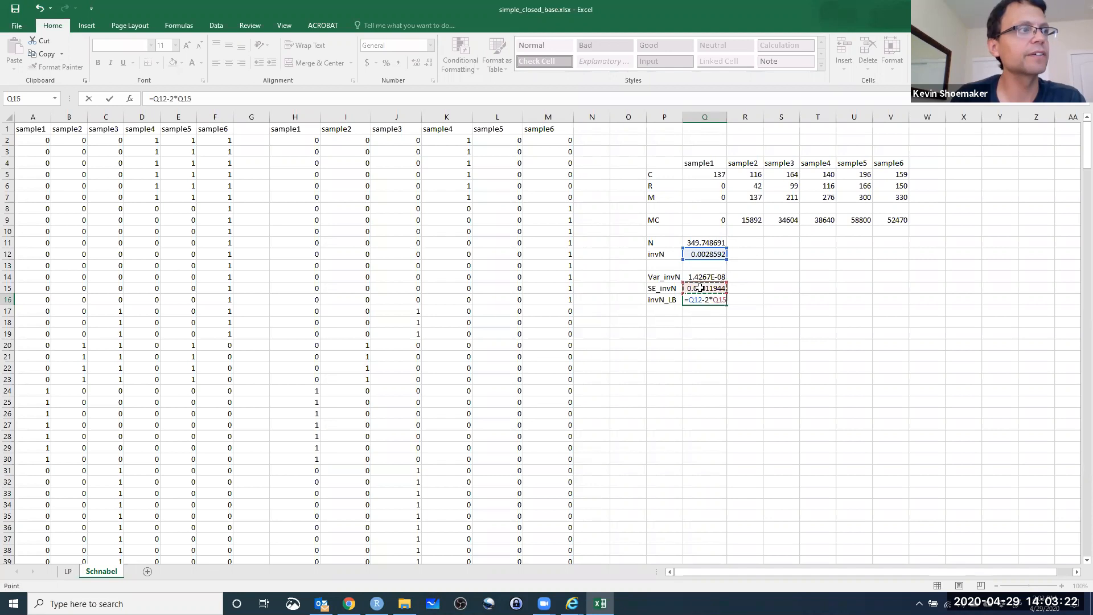
key(Return)
Label P17 invN_UB for the upper bound of inverse N.
click(656, 310)
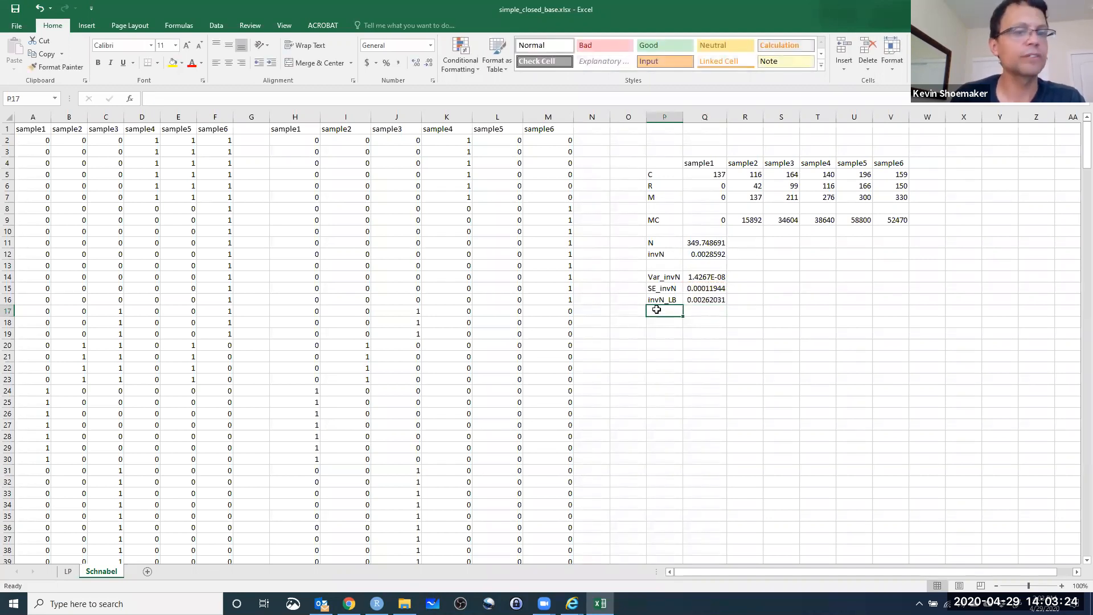
text(invN_LB)
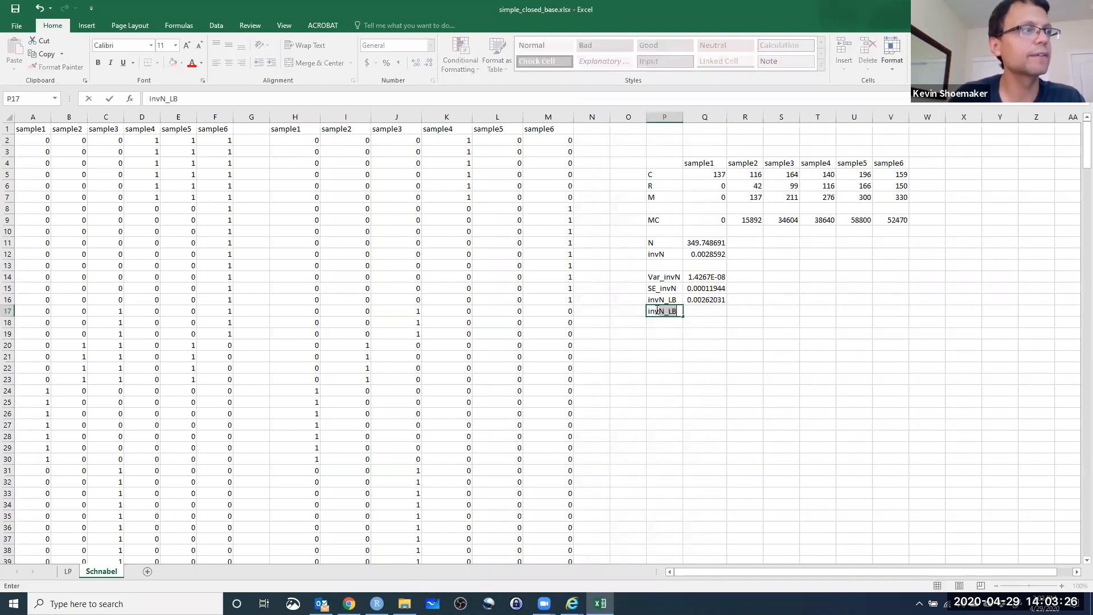
key(Right)
key(Left)
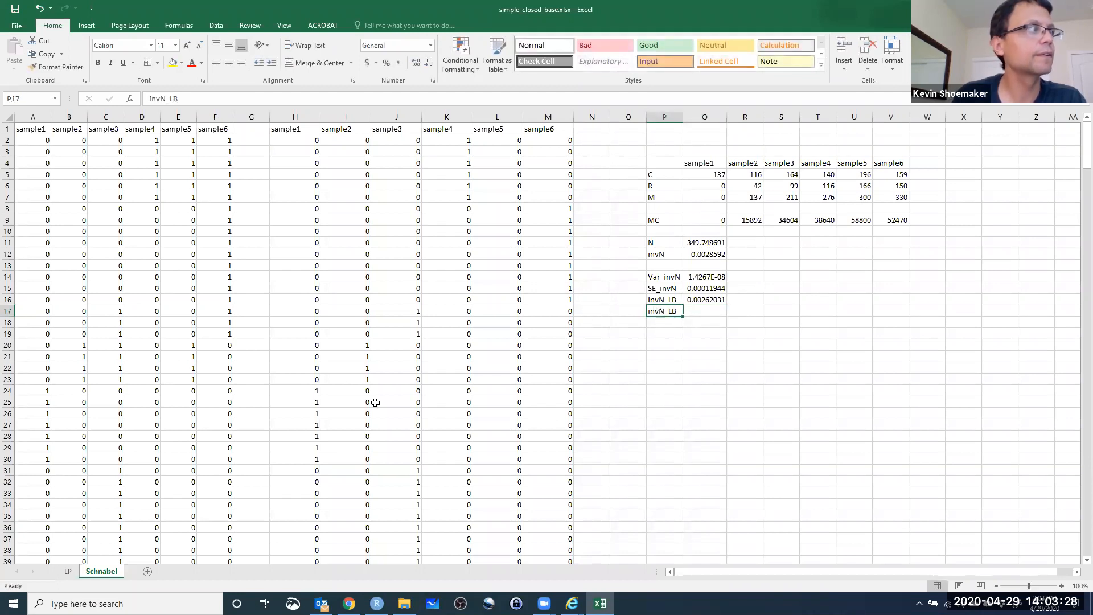
click(173, 99)
key(BackSpace)
text(U)
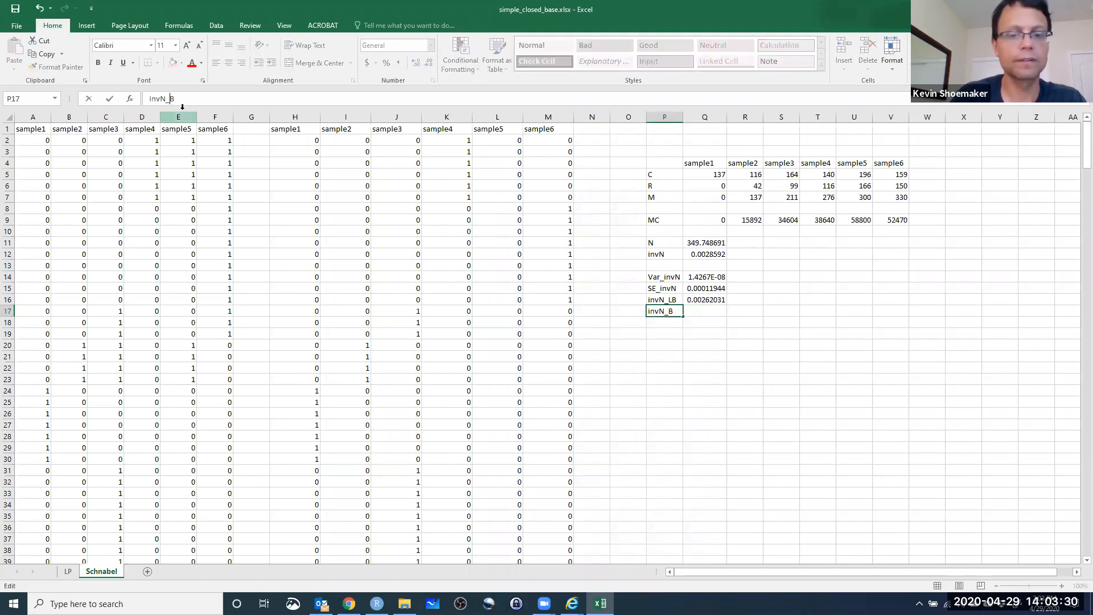
key(Return)
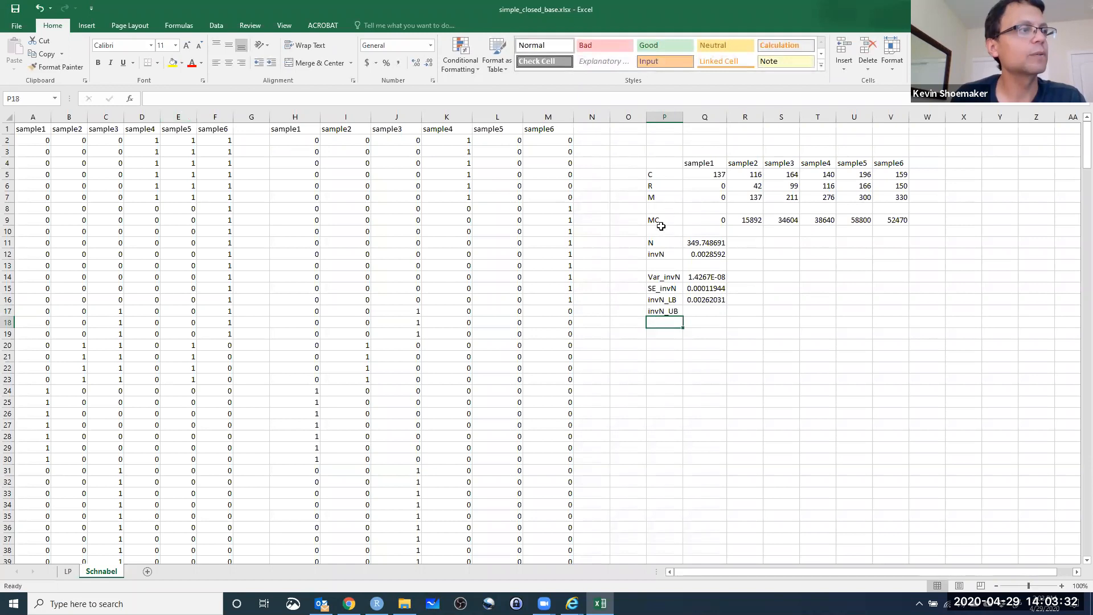
Enter =Q12+2*Q15 in Q17 to compute the upper bound of inverse N.
click(702, 310)
text(=)
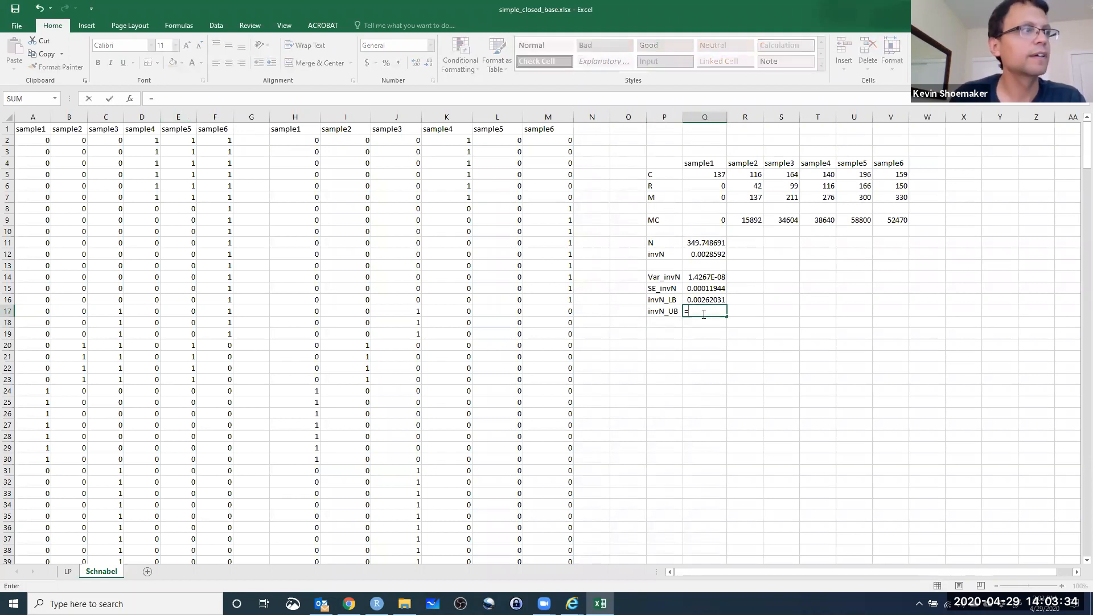
click(696, 254)
text(+)
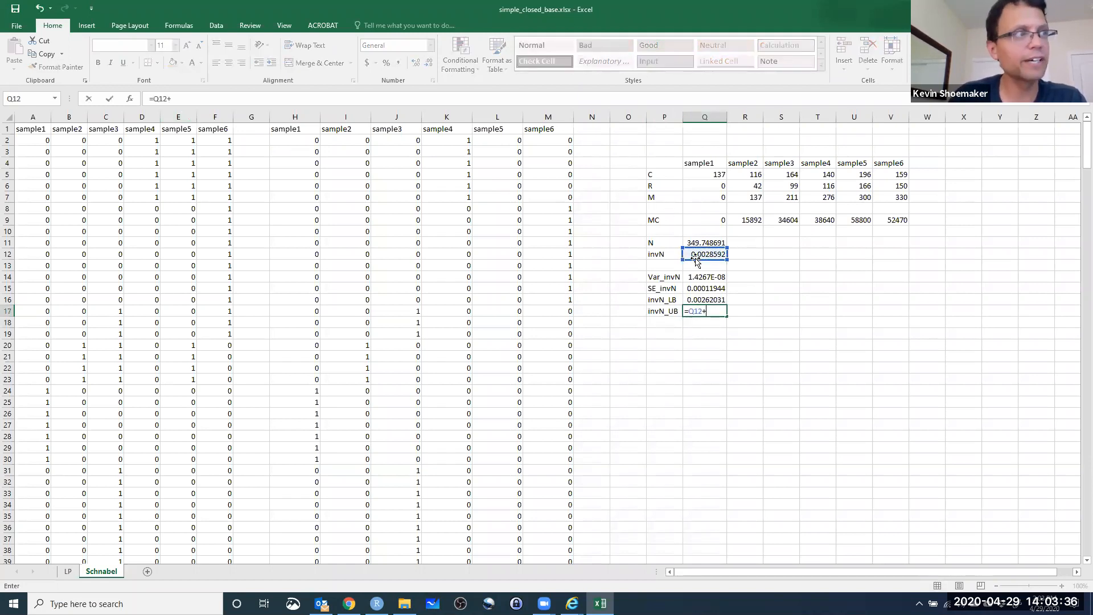
text(2*)
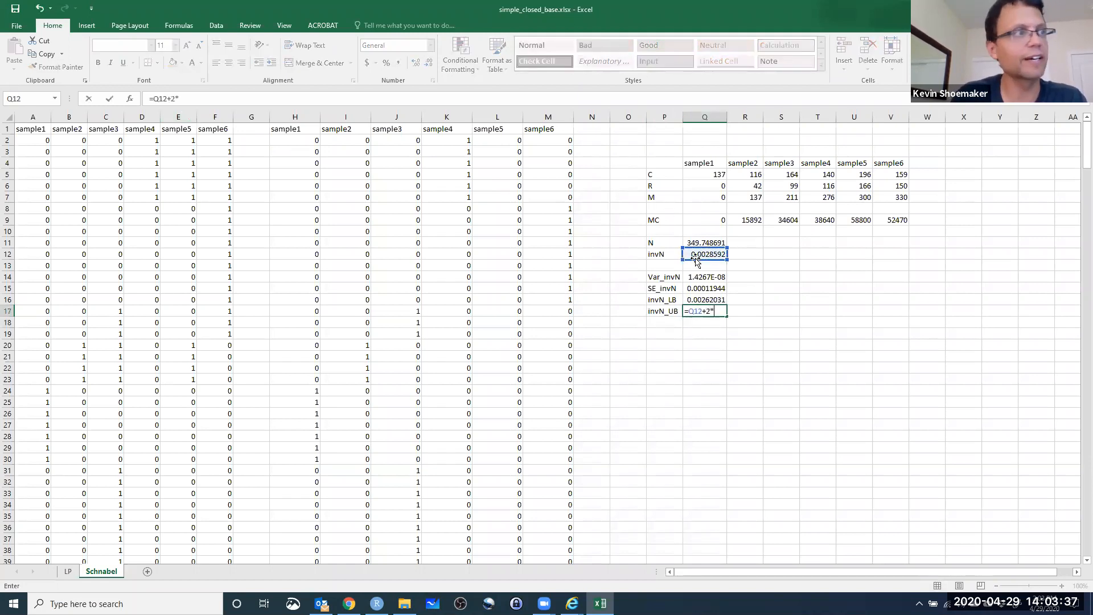
click(696, 290)
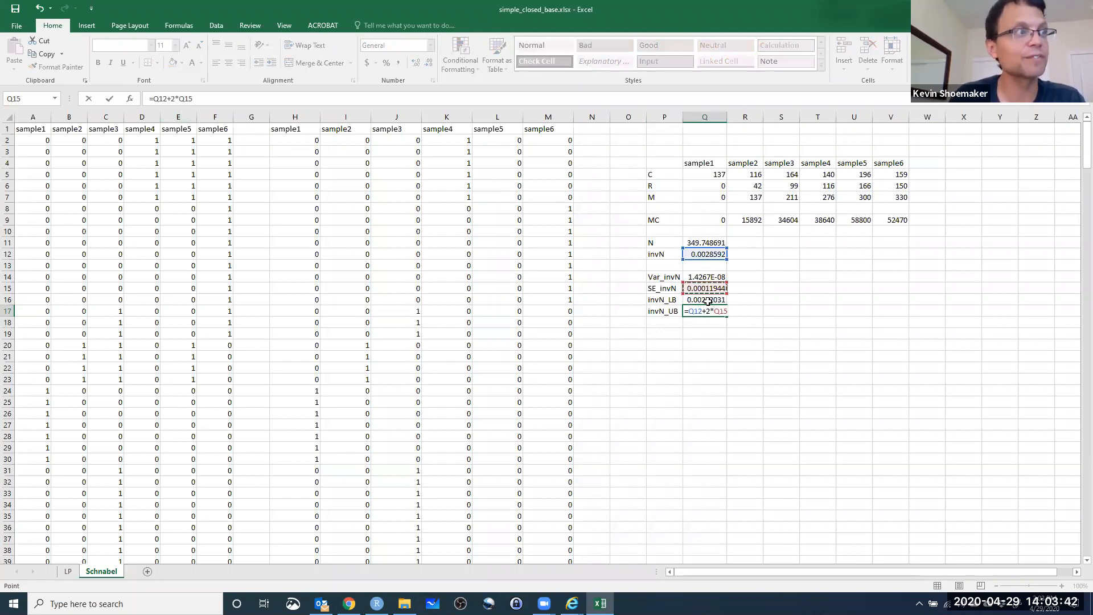
key(Return)
Label P19 N_LB and enter =1/Q16 in Q19 to convert the inverse lower bound back to N.
click(660, 333)
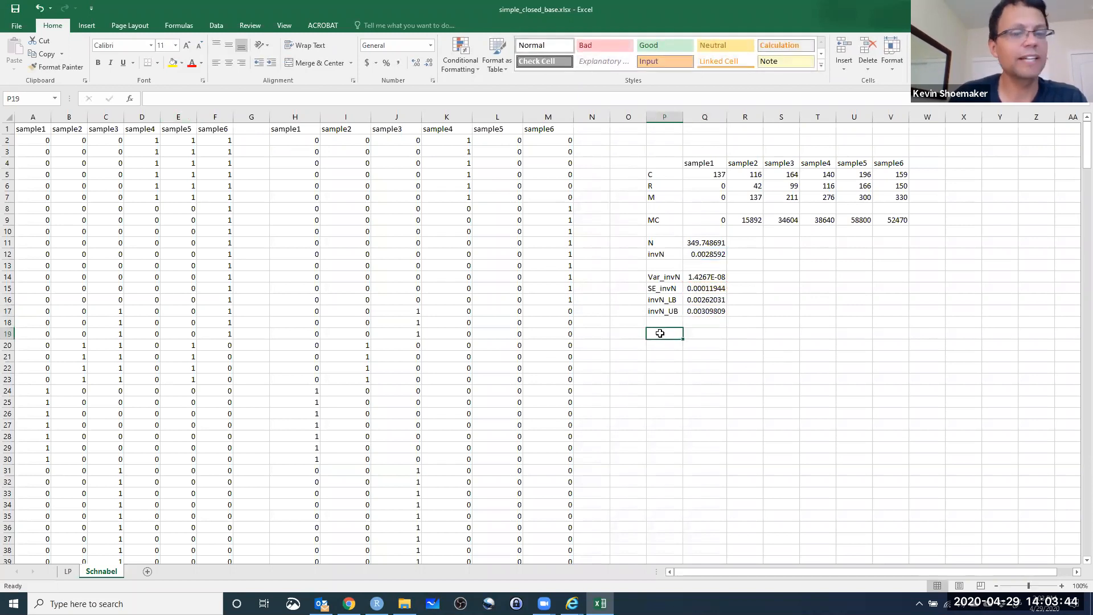
text(N_LB)
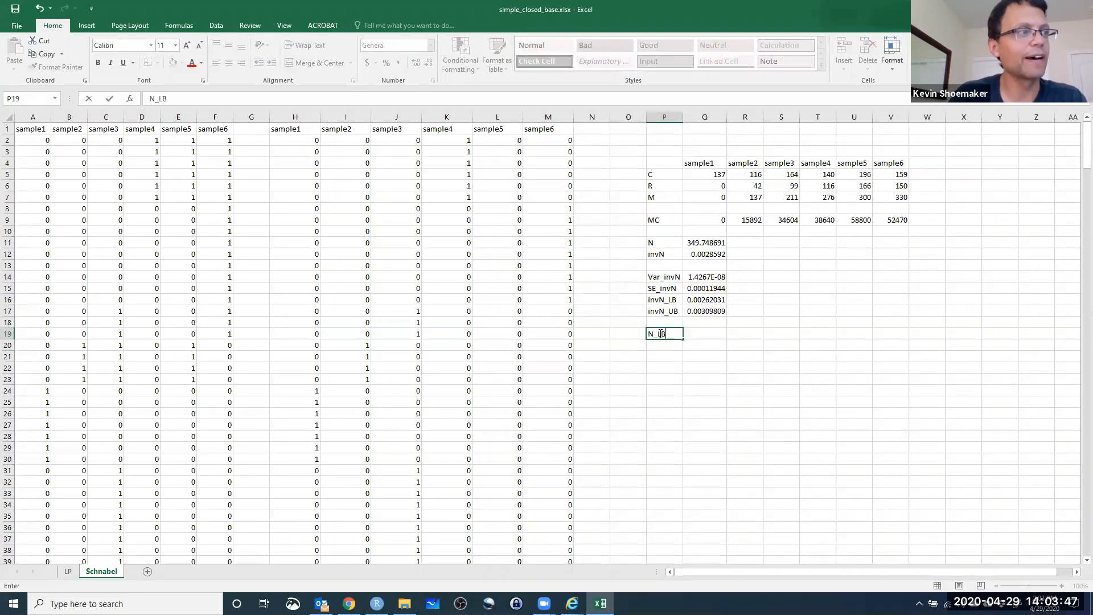
click(695, 335)
text(=1/)
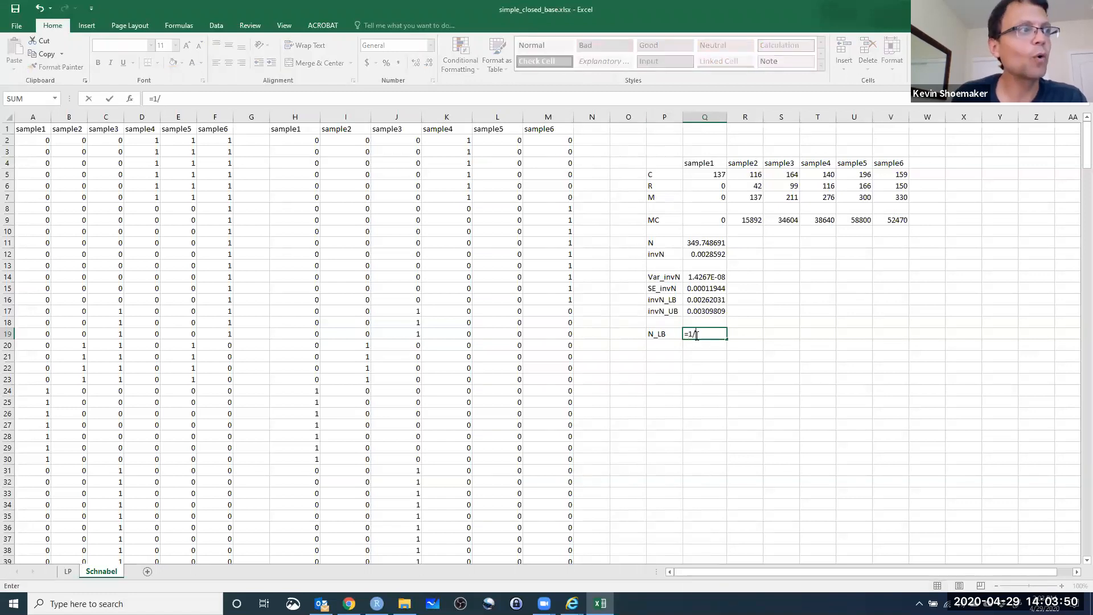
click(715, 300)
key(Return)
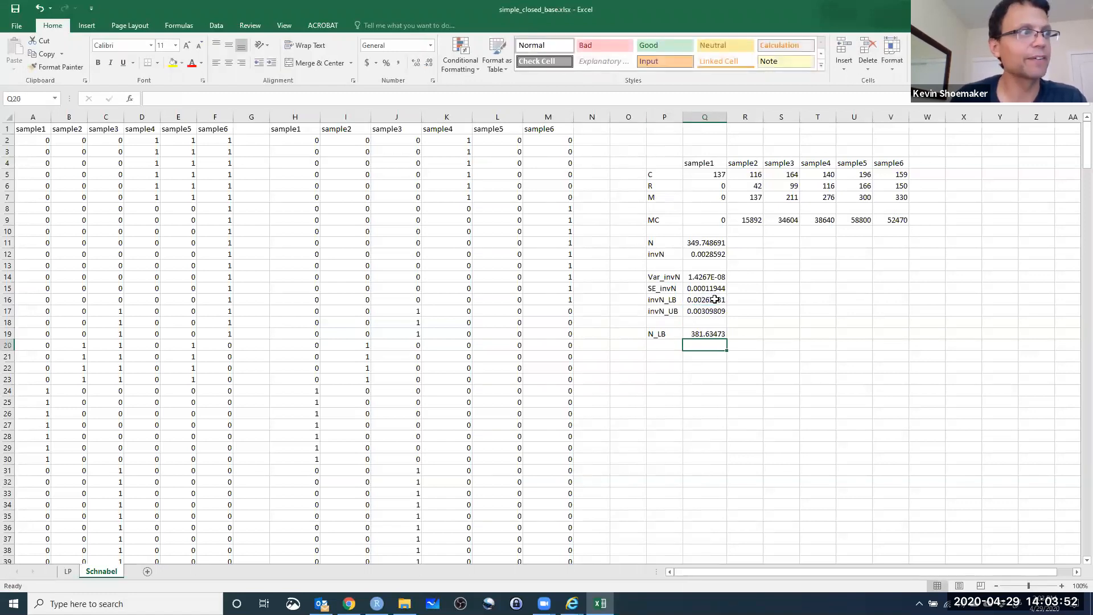
Label P20 N_UB and enter =1/Q17 in Q20 to convert the inverse upper bound back to N.
click(661, 346)
text(N_)
text(UP)
text(B)
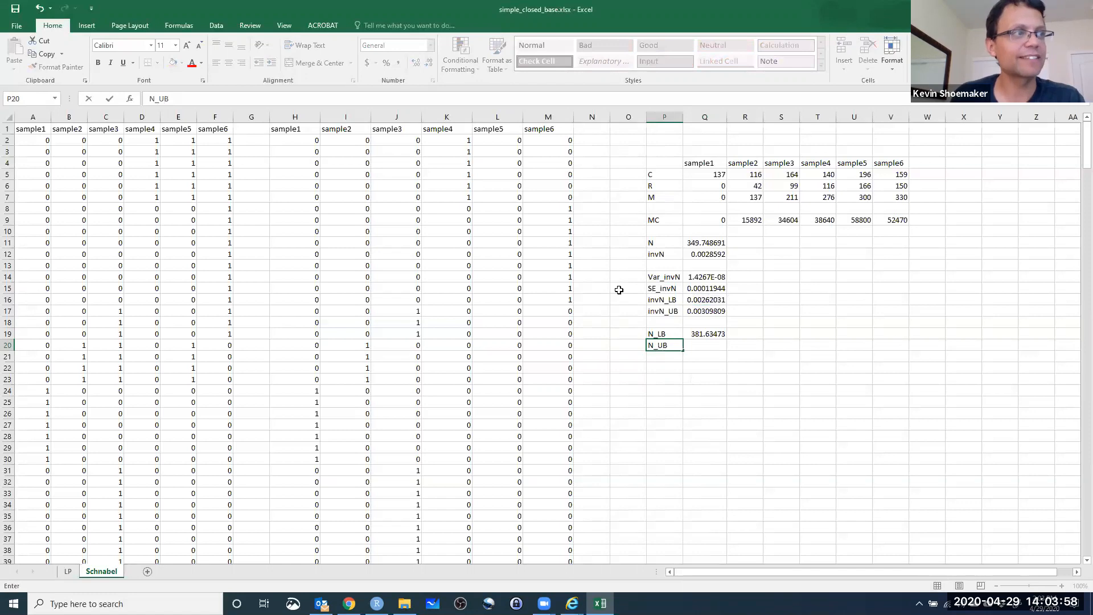
click(718, 347)
text(=)
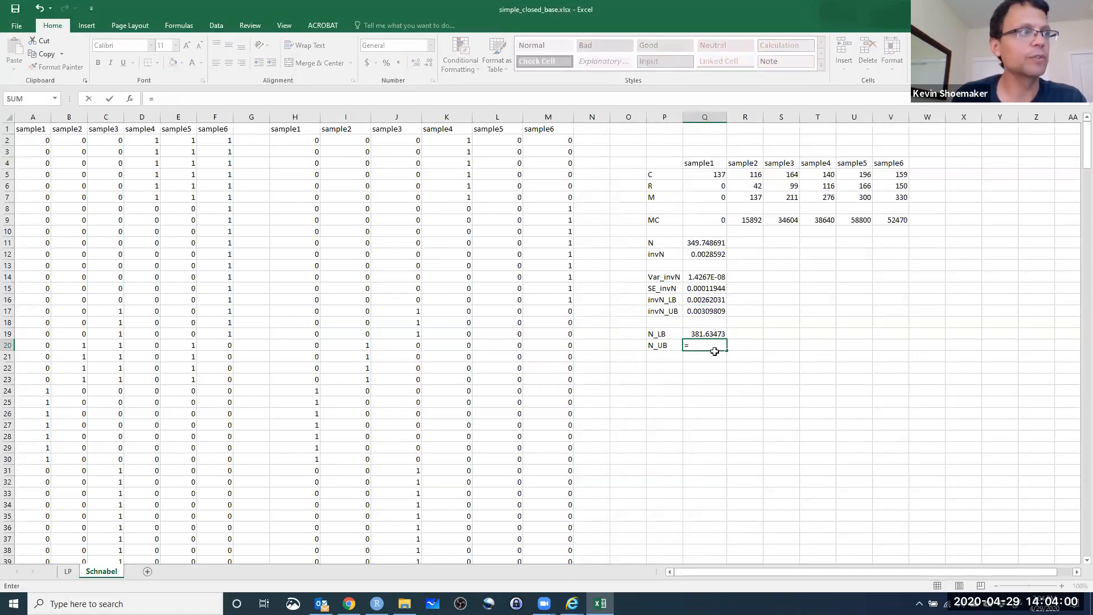
text(1/)
click(687, 317)
key(Return)
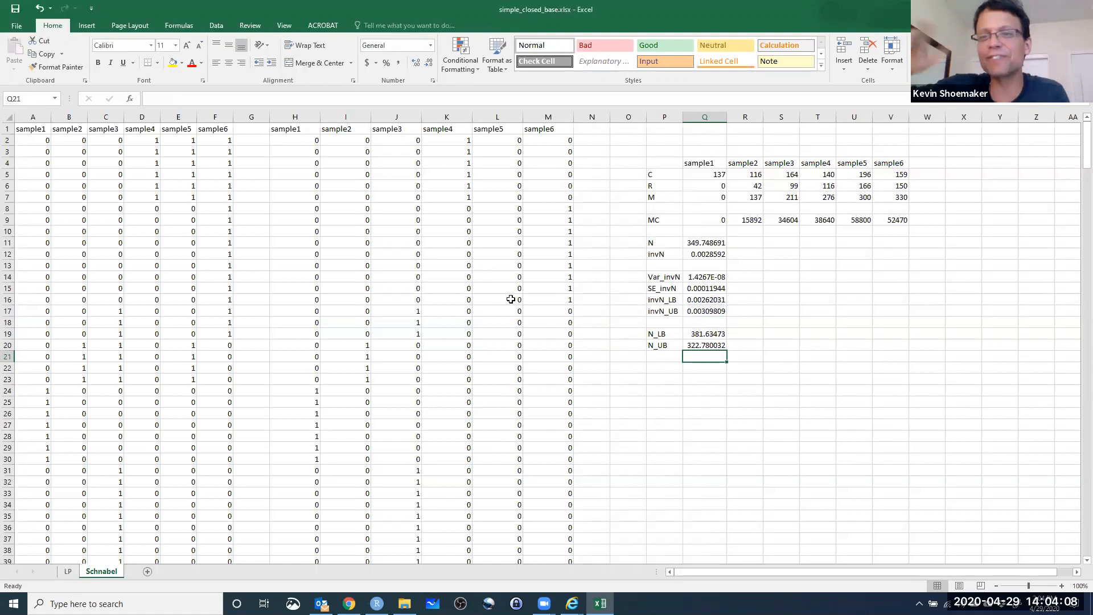
Swap the two bound labels so that P19 reads N_UB and P20 reads N_LB.
double_click(664, 346)
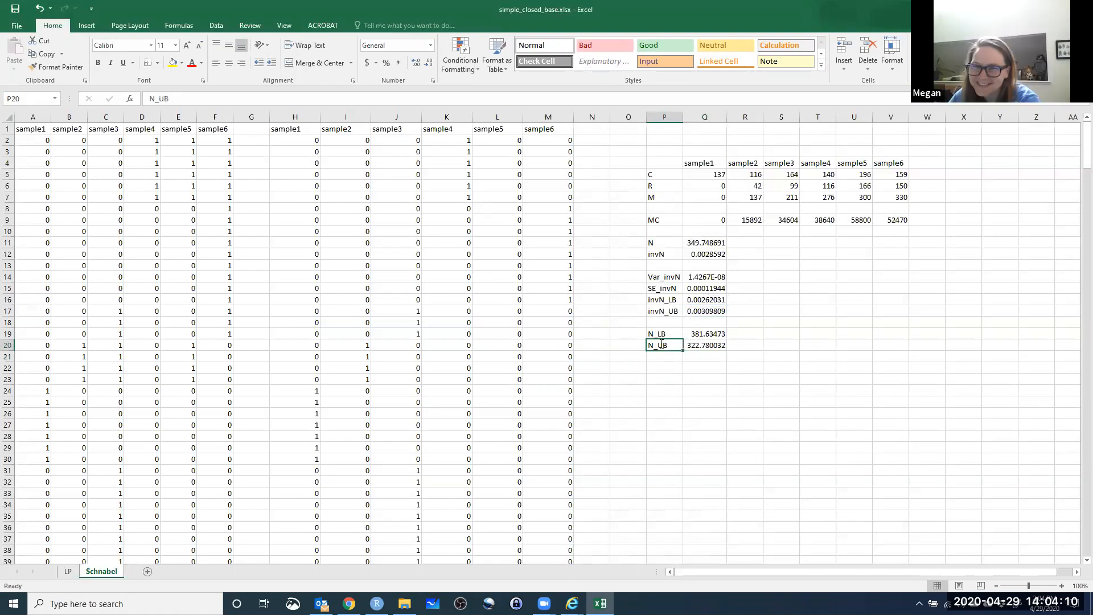
key(BackSpace)
text(L)
click(661, 335)
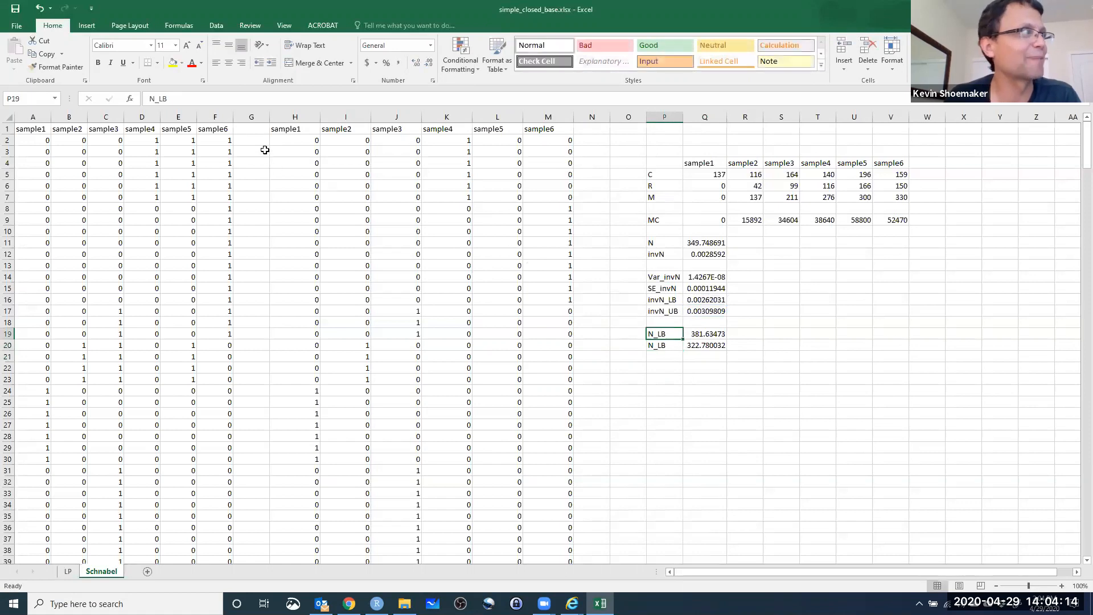
click(165, 100)
key(BackSpace)
text(U)
key(Return)
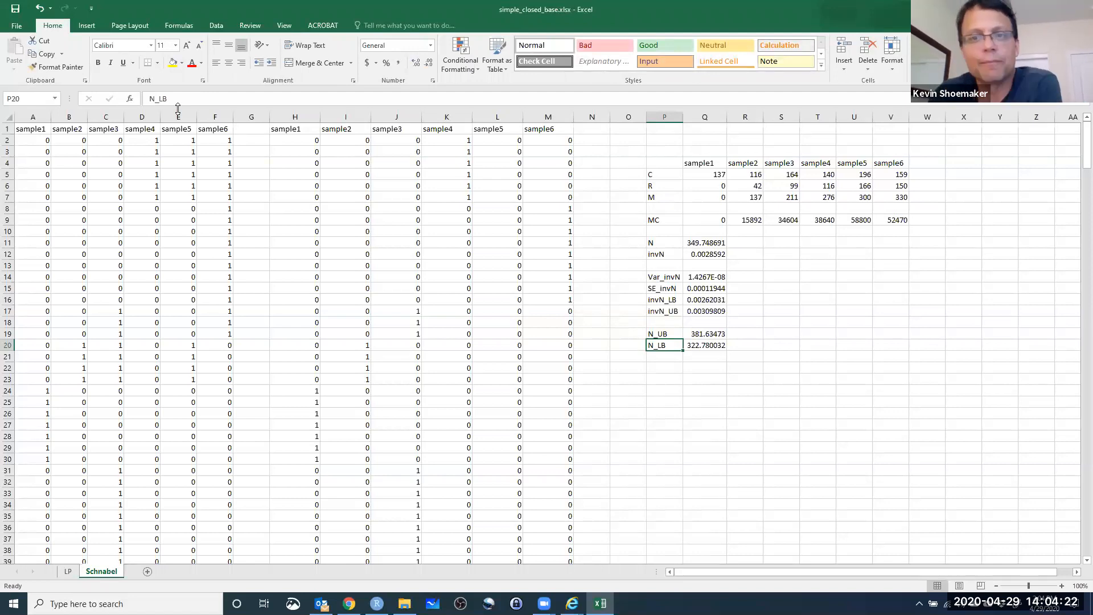
Compare the N_LB value in Q20 with the N estimate in Q11 and the sample6 M value in V7.
click(717, 345)
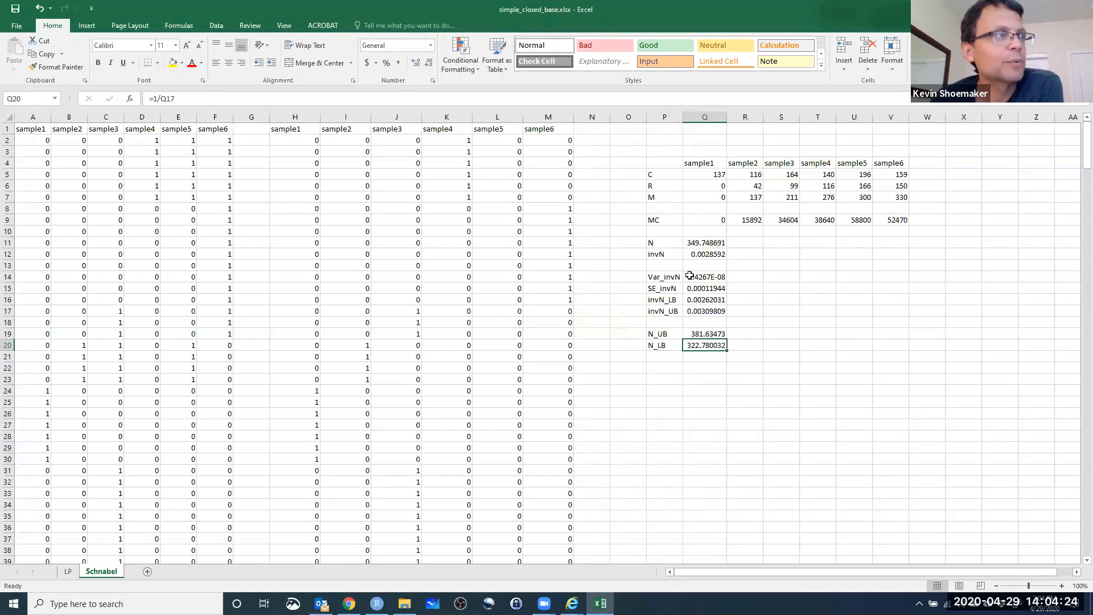
click(709, 245)
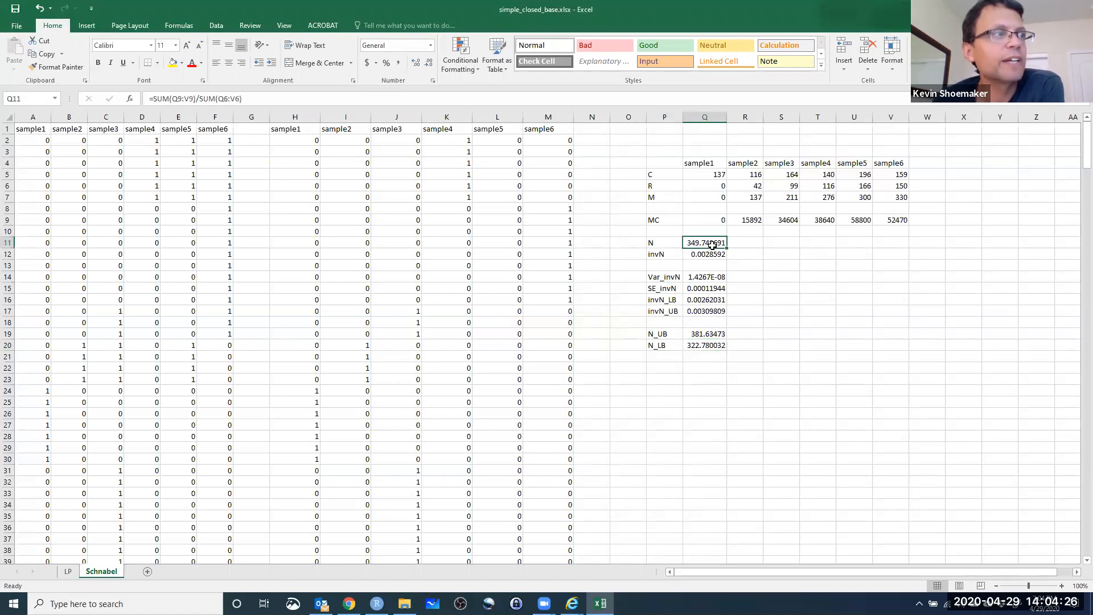
click(712, 346)
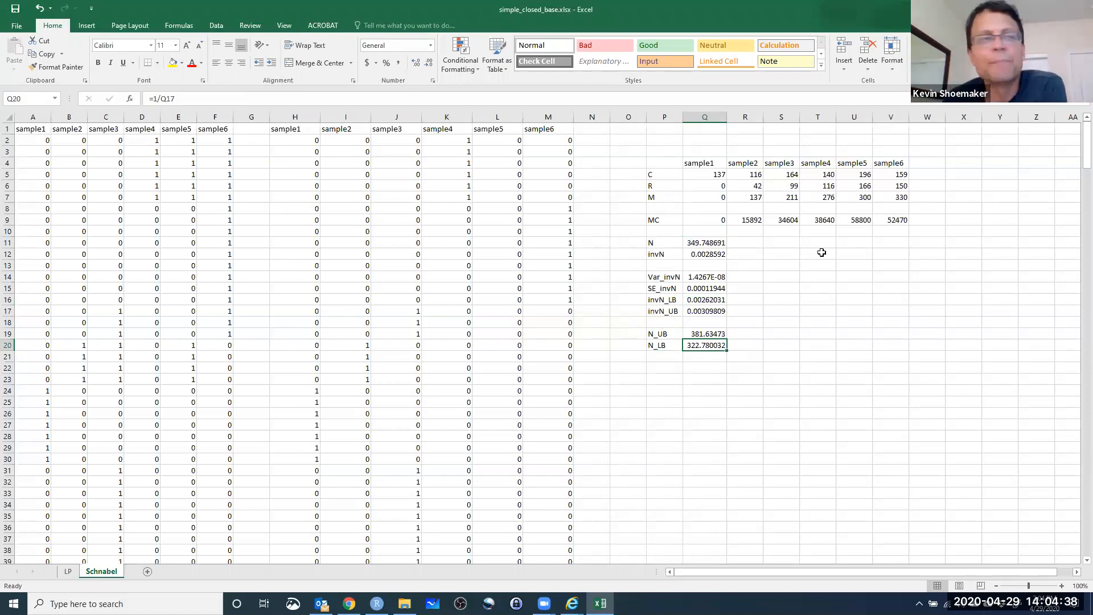
click(906, 198)
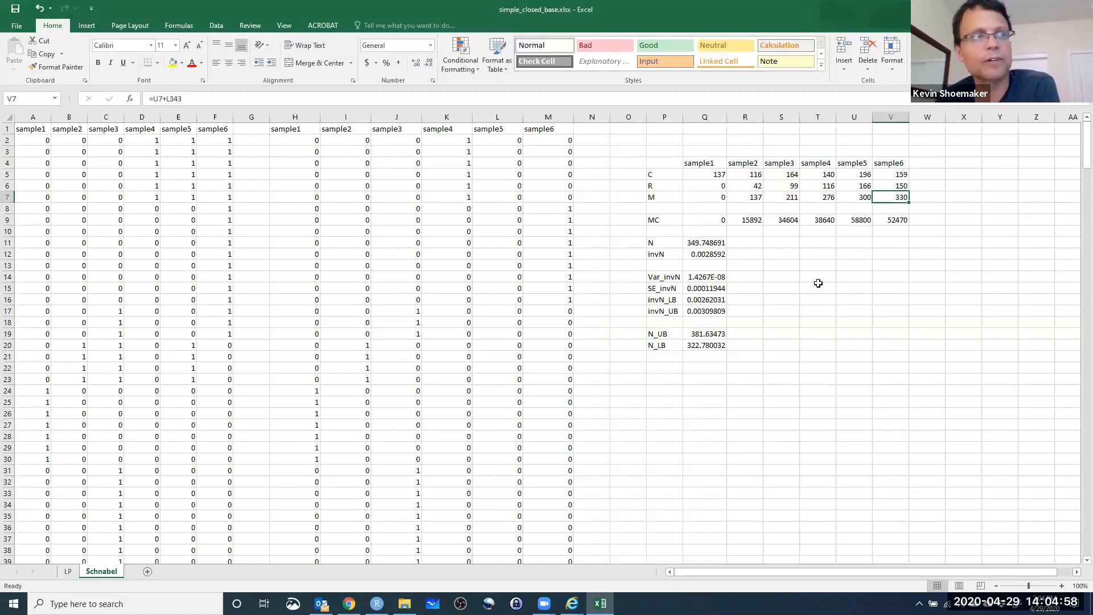
click(750, 335)
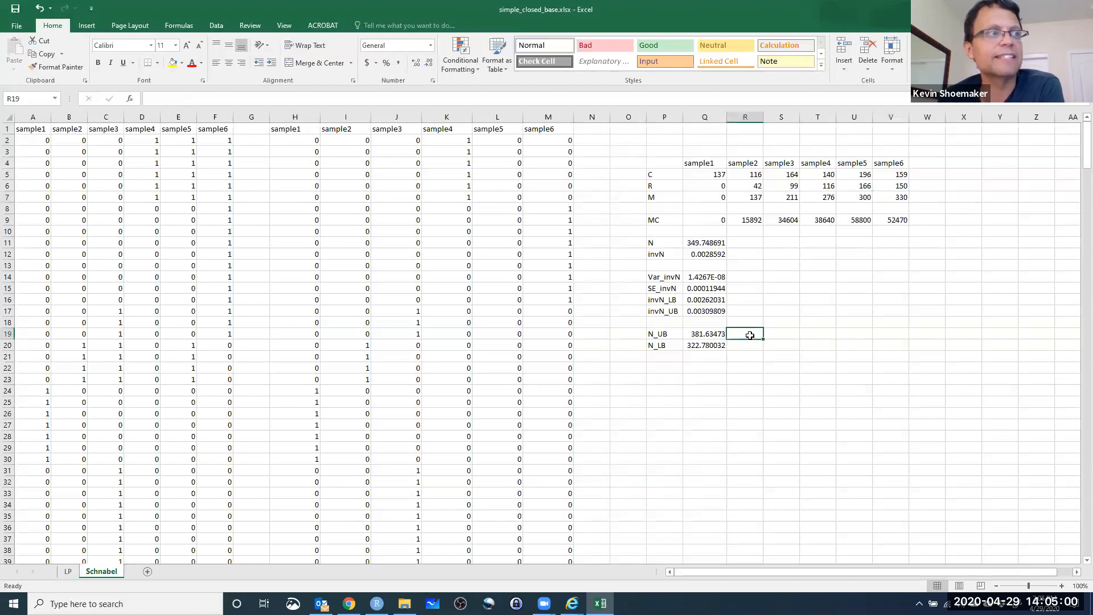
double_click(751, 336)
text(35)
key(BackSpace)
key(BackSpace)
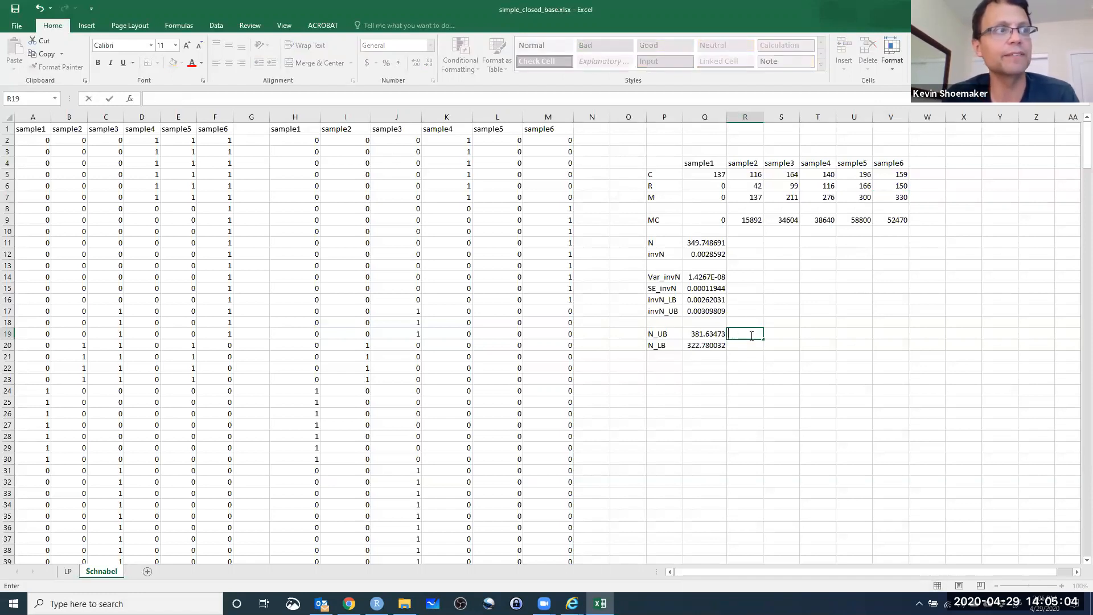
text(=)
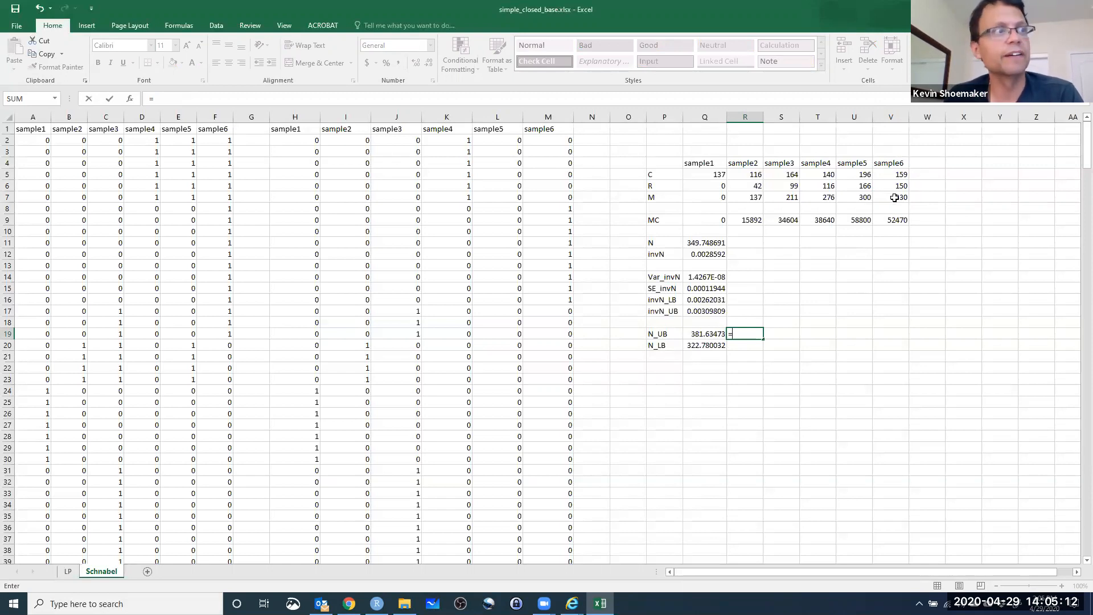
key(BackSpace)
text(333)
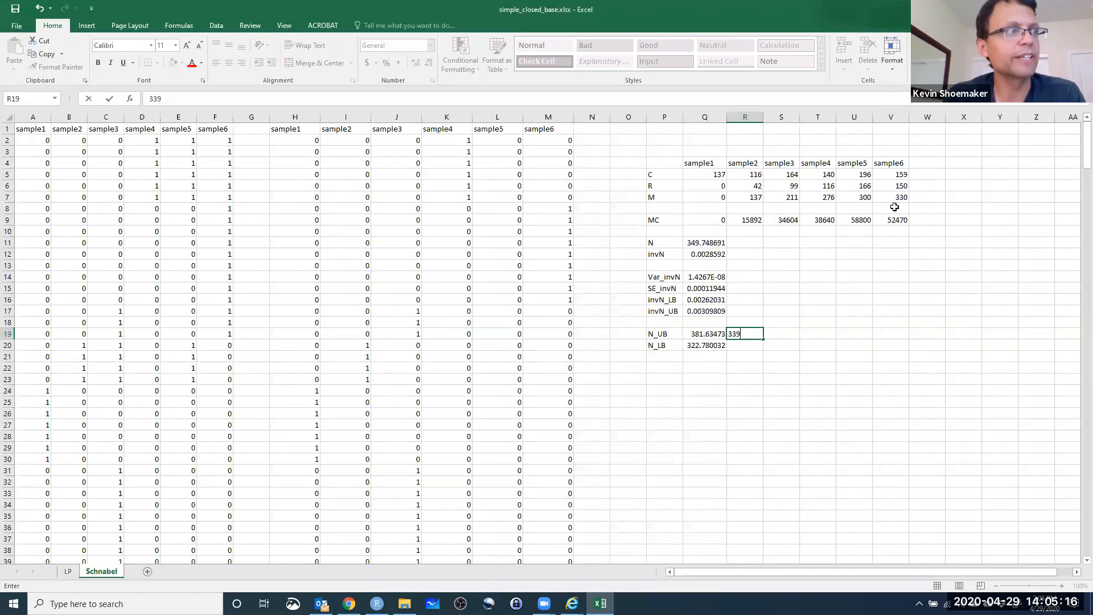
key(BackSpace)
key(BackSpace)
key(BackSpace)
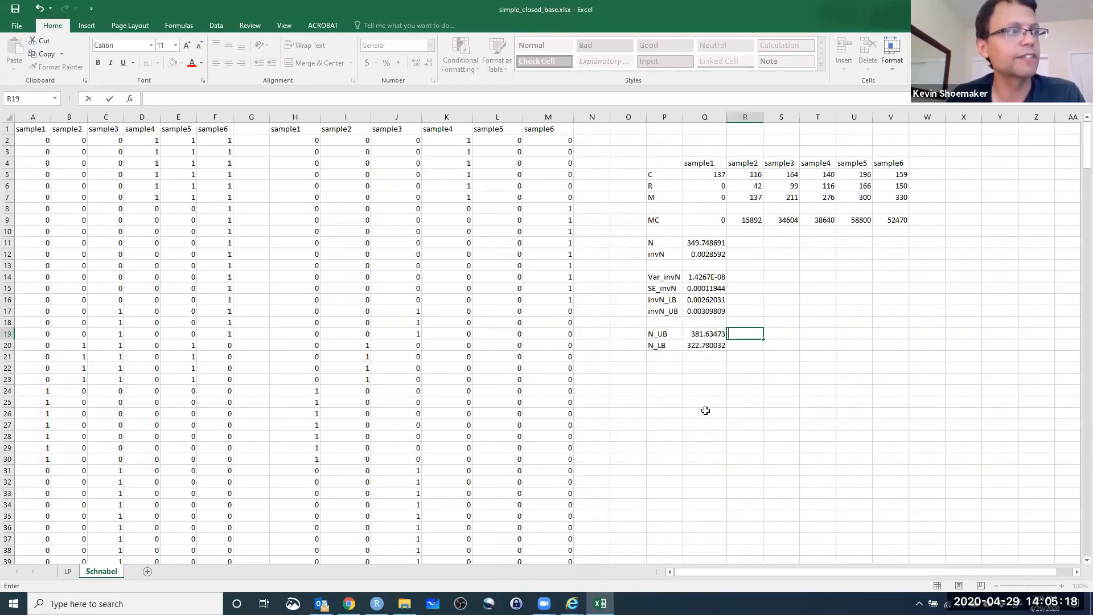
Enter 339 in R20, beside the N_LB value, as the alternative lower bound.
click(741, 343)
text(339)
key(Return)
key(Up)
key(Up)
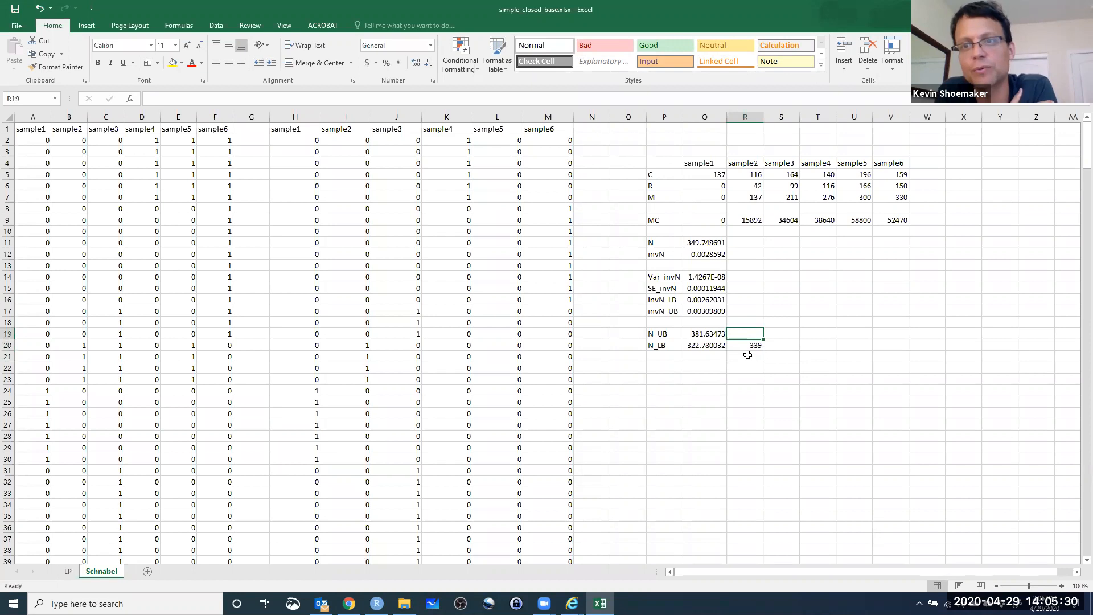
Compare the N_UB value and the alternative lower bound of 339 with the CI, LB and CI,UB values on the LP sheet.
click(719, 334)
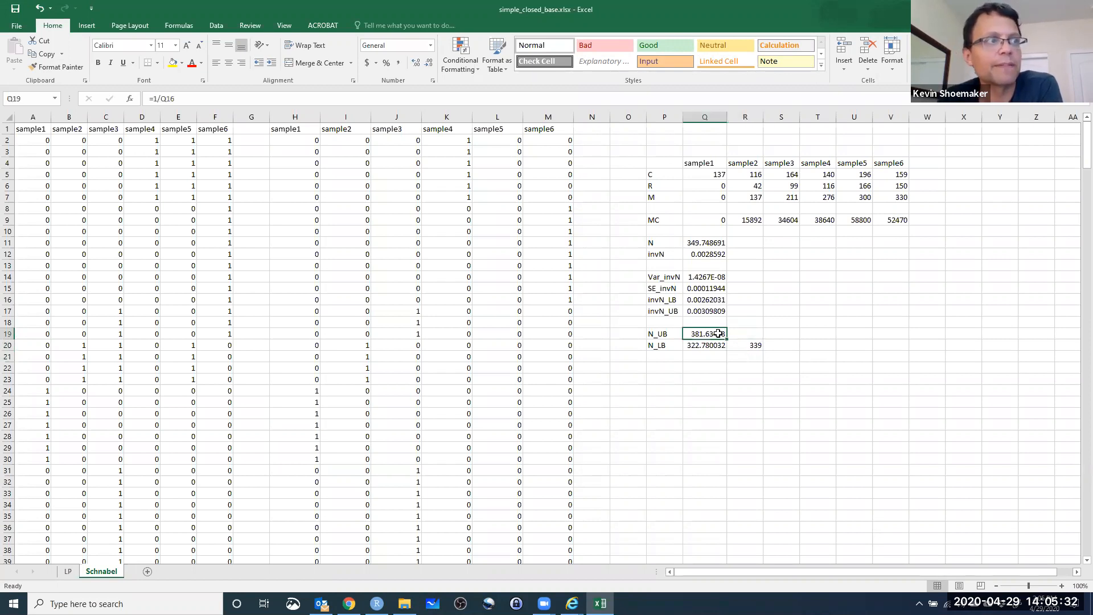
click(752, 347)
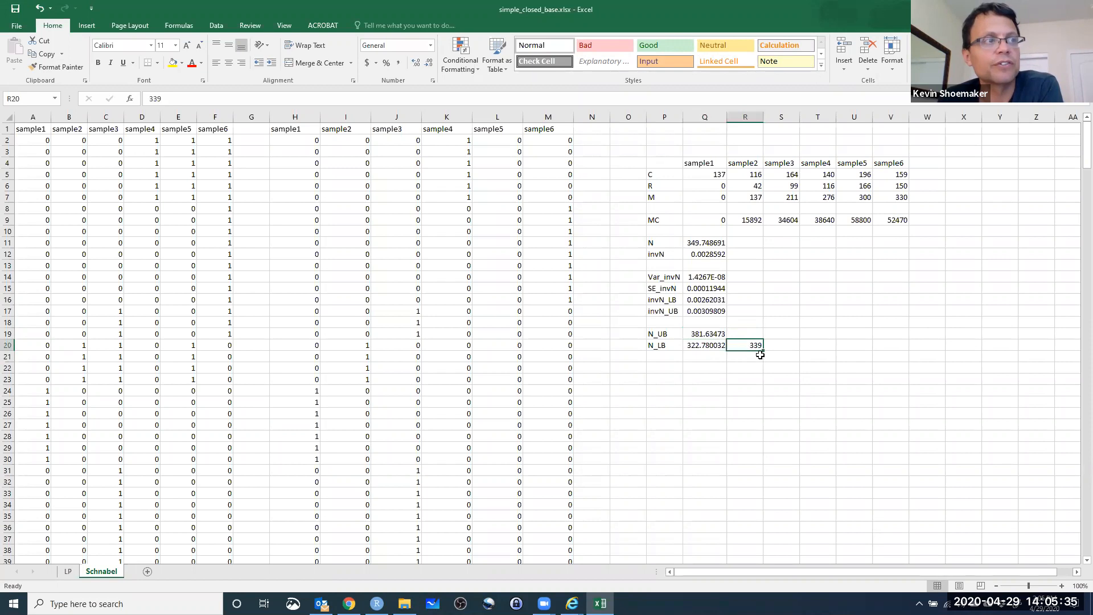
click(684, 334)
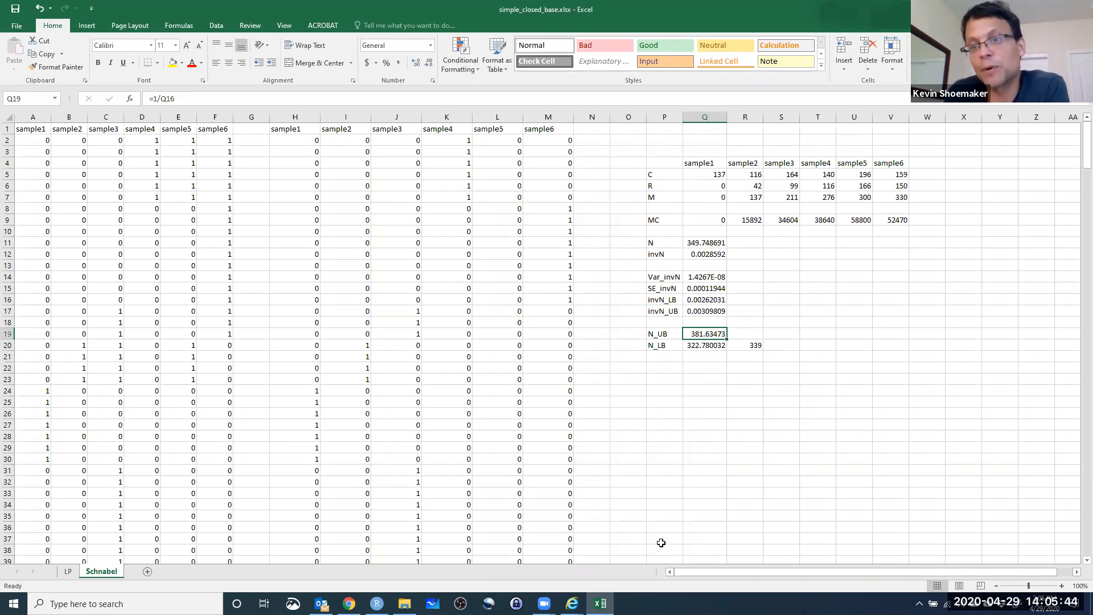
click(68, 570)
click(390, 267)
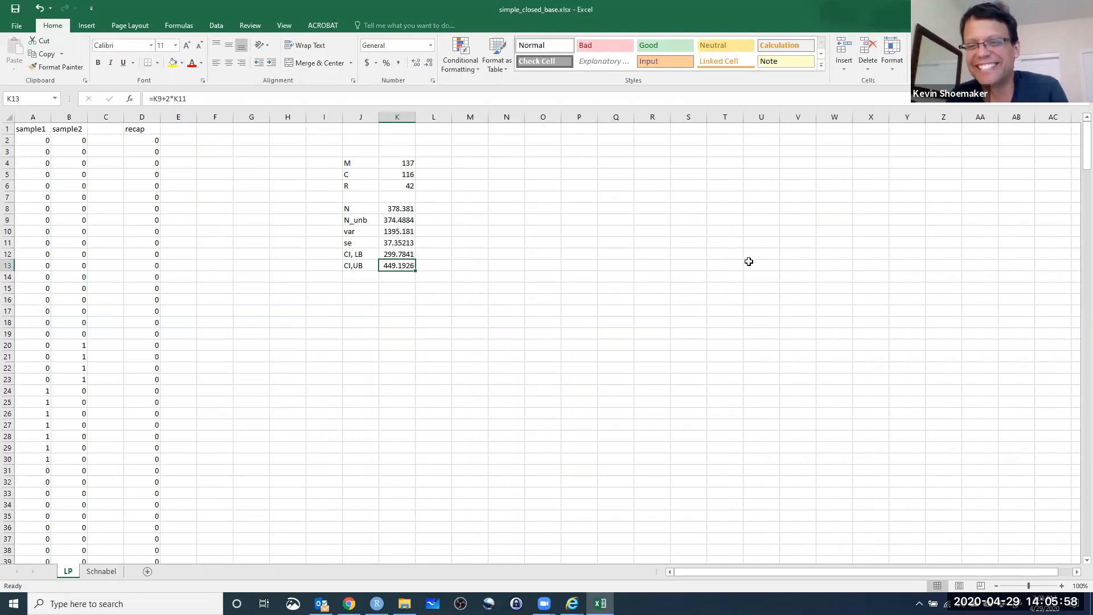
click(101, 573)
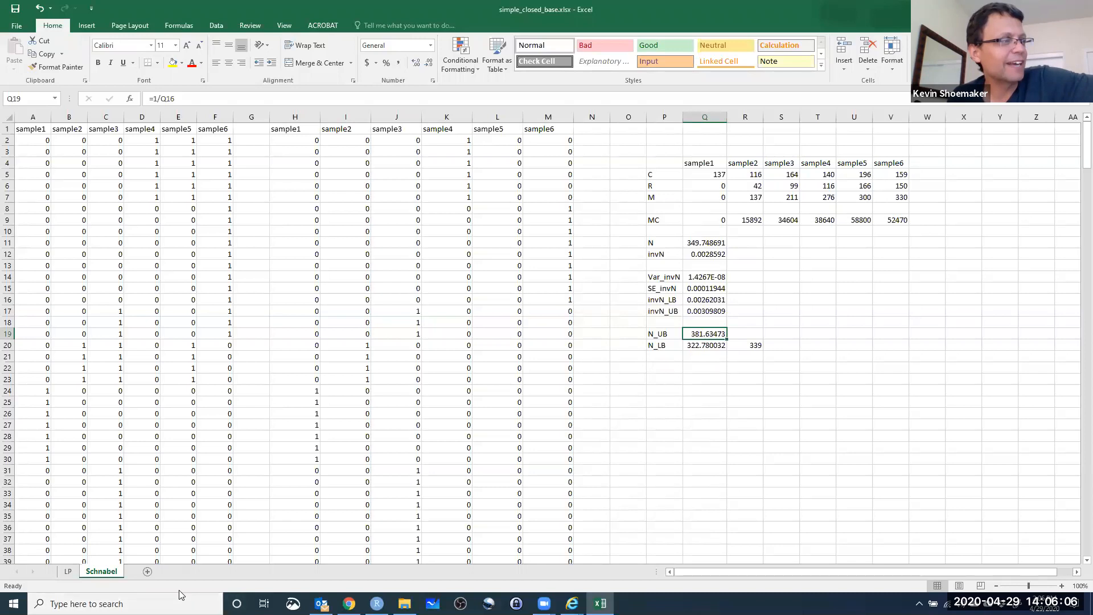
Switch to RStudio and run the library(marked) line under OPEN POPULATION MODELS in LAB7.R.
click(376, 603)
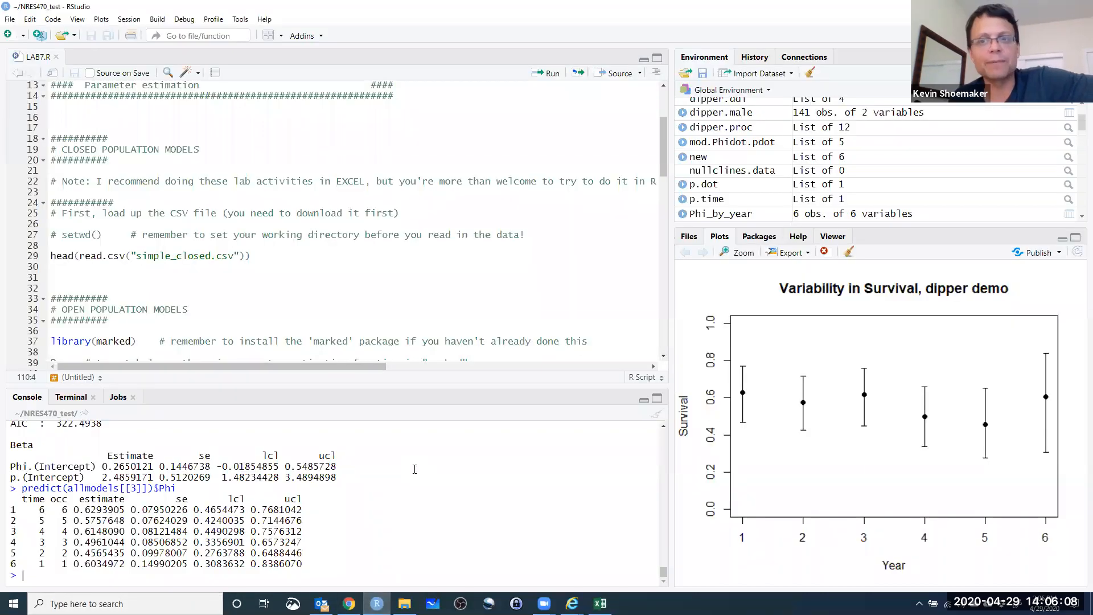
click(113, 203)
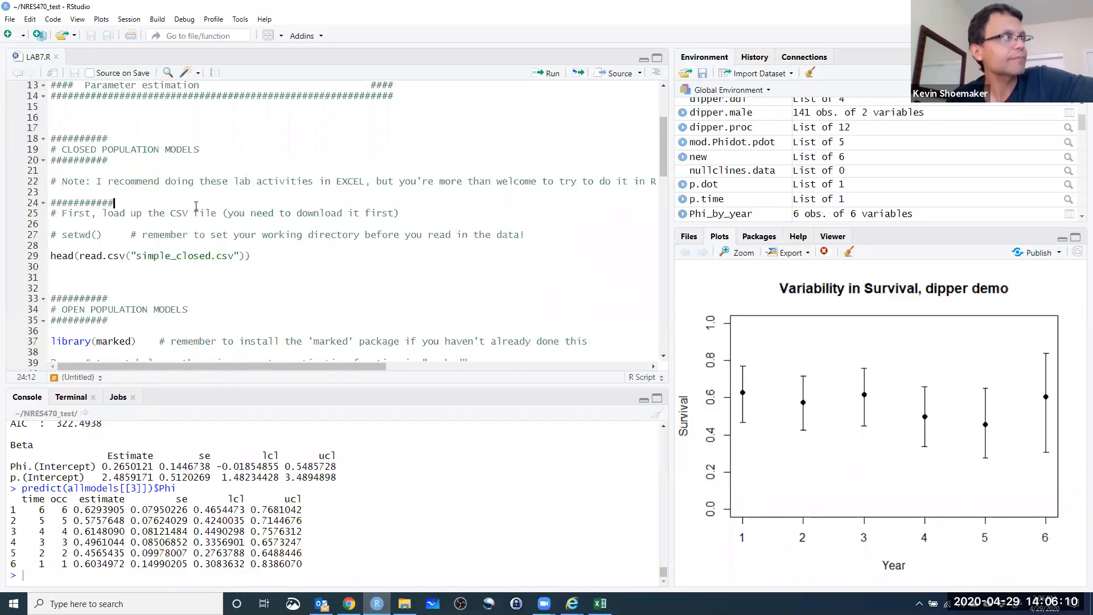
scroll(217, 239, up, 4)
scroll(189, 240, down, 6)
click(63, 214)
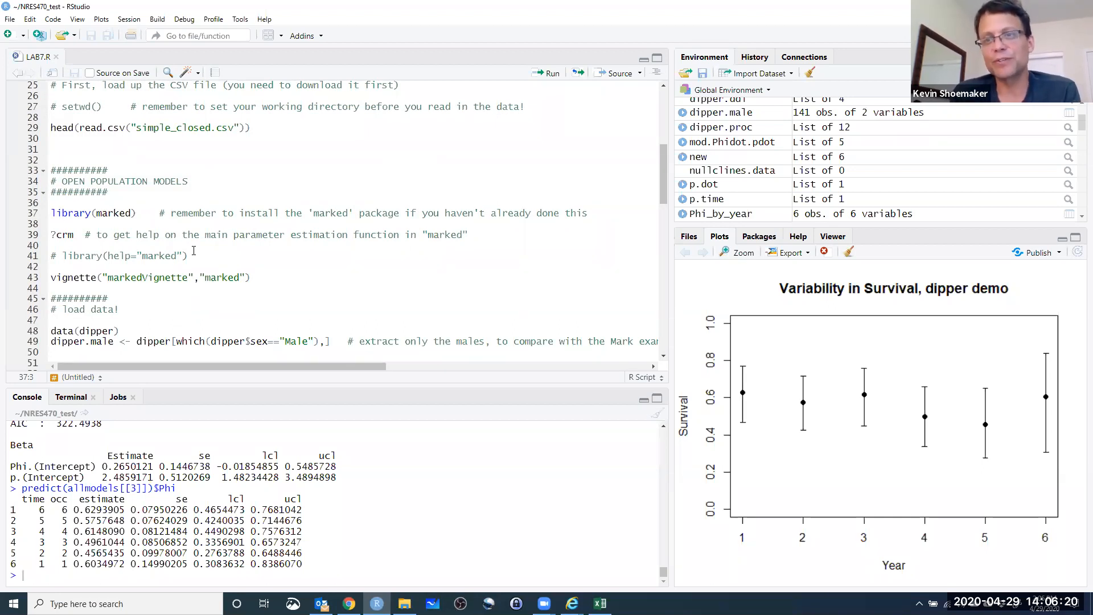
key(ctrl+Return)
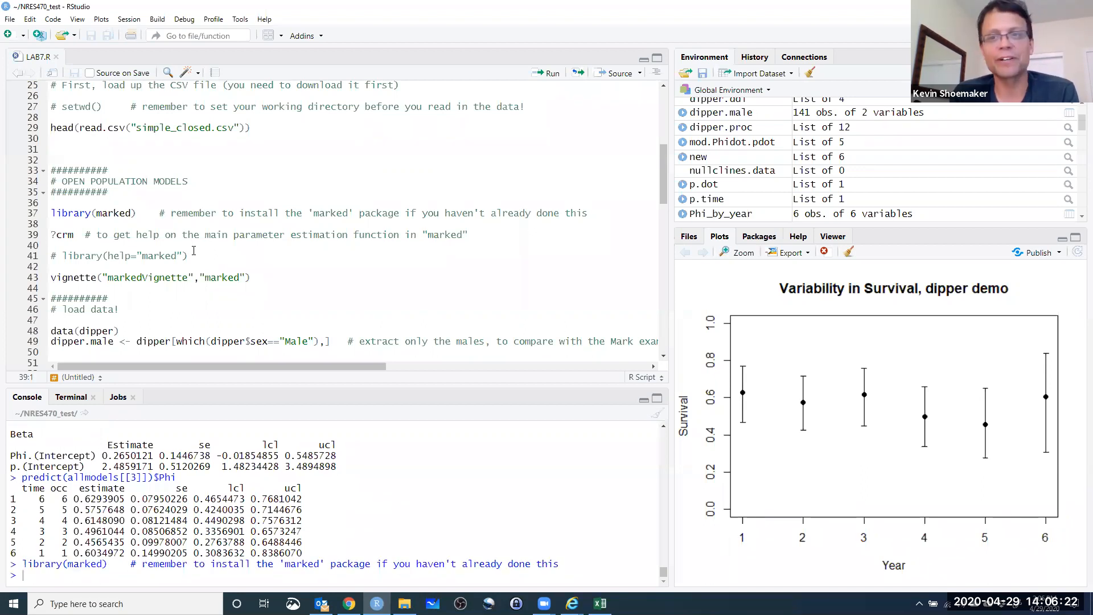
Run the markedVignette line and the load-data lines that load dipper and extract the males into dipper.male.
key(Down)
key(Down)
key(Down)
key(Down)
key(Down)
key(Down)
key(Up)
key(Up)
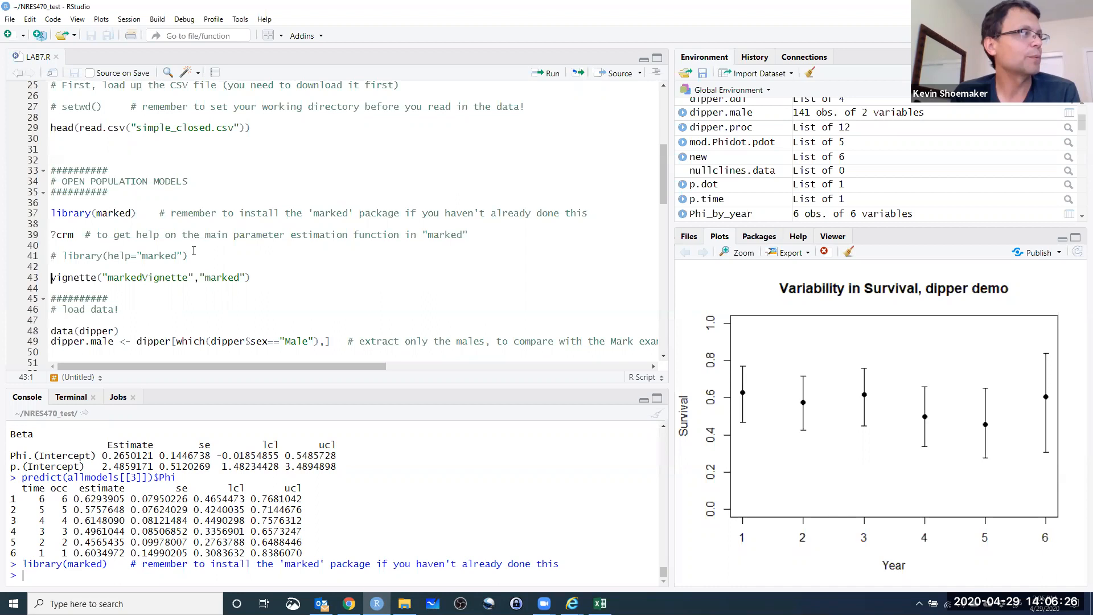
key(ctrl+Return)
key(ctrl+Return)
key(ctrl+Return)
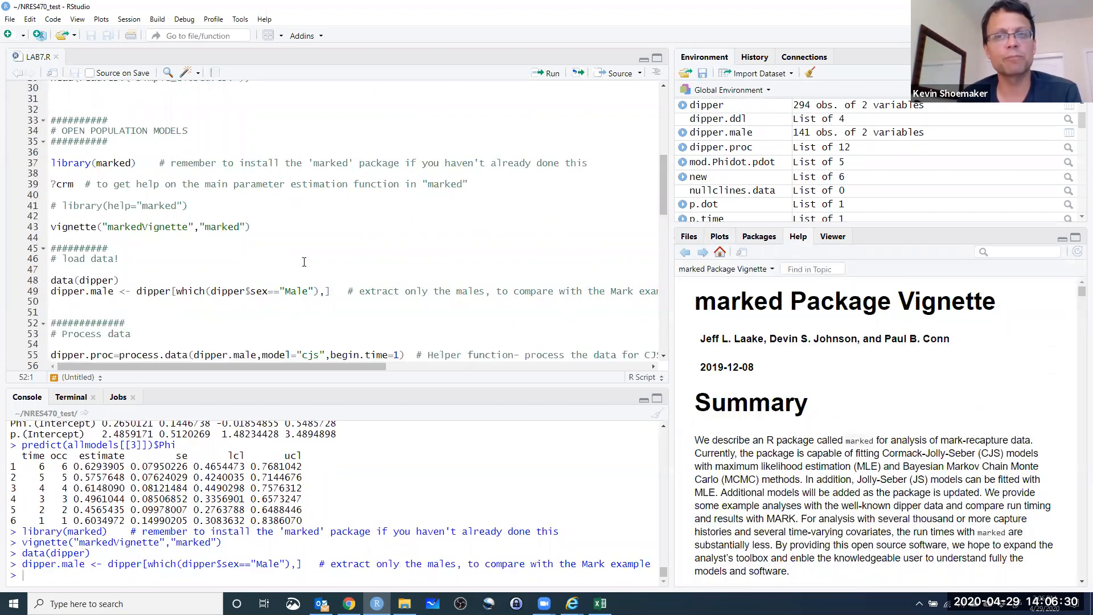
Run the Process data lines, creating dipper.proc with model "cjs" and begin.time=1, and dipper.ddl with make.design.data.
scroll(286, 260, down, 3)
scroll(287, 259, down, 1)
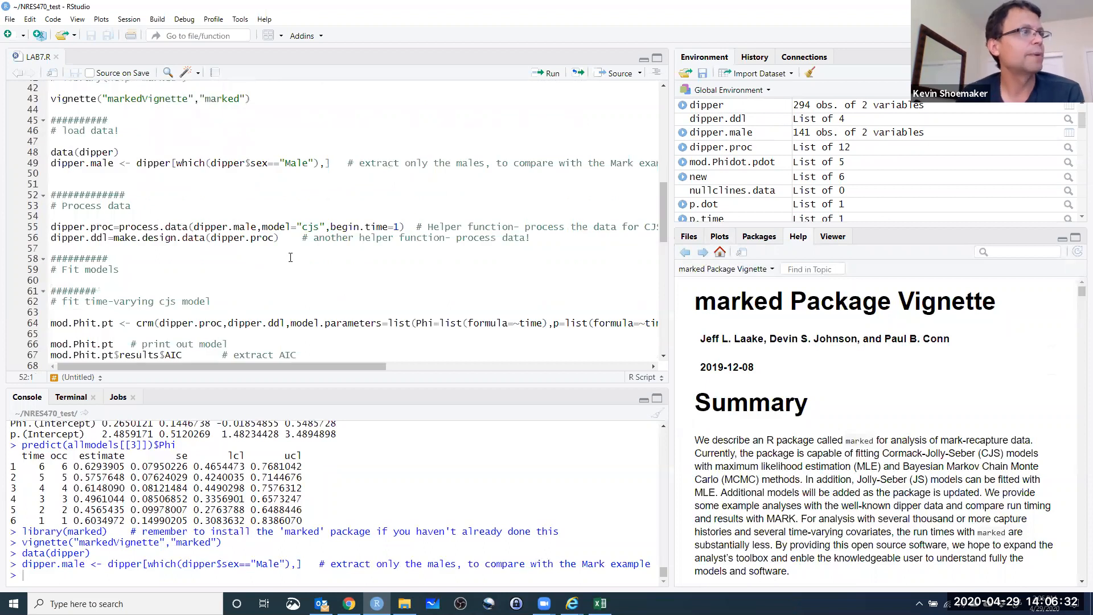
key(Up)
key(Up)
key(Up)
key(Up)
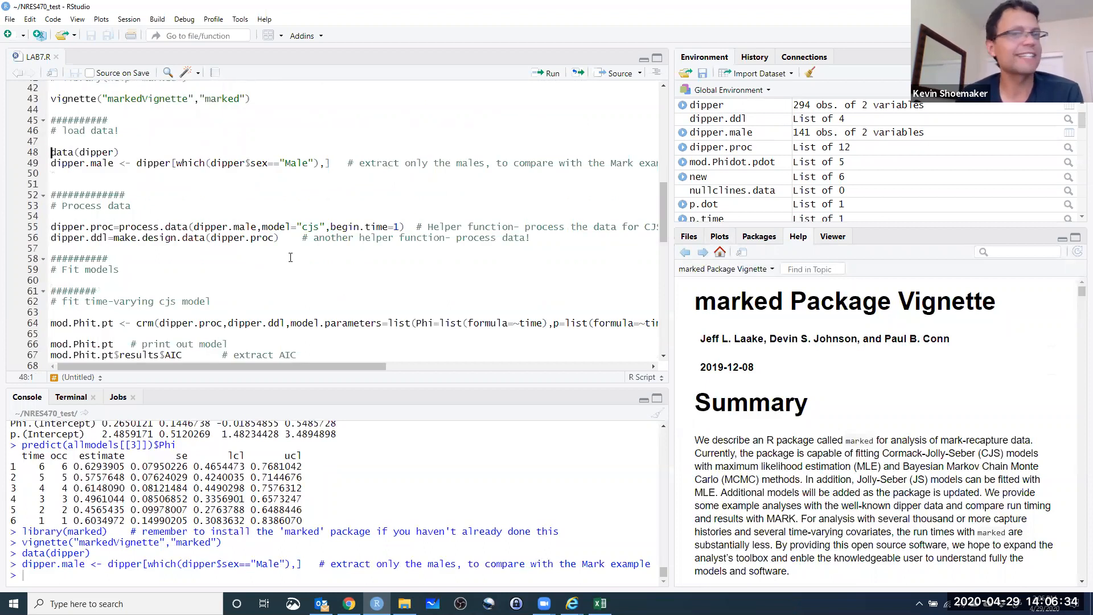
key(Down)
key(Down)
key(Down)
key(Down)
key(Down)
key(Down)
key(Down)
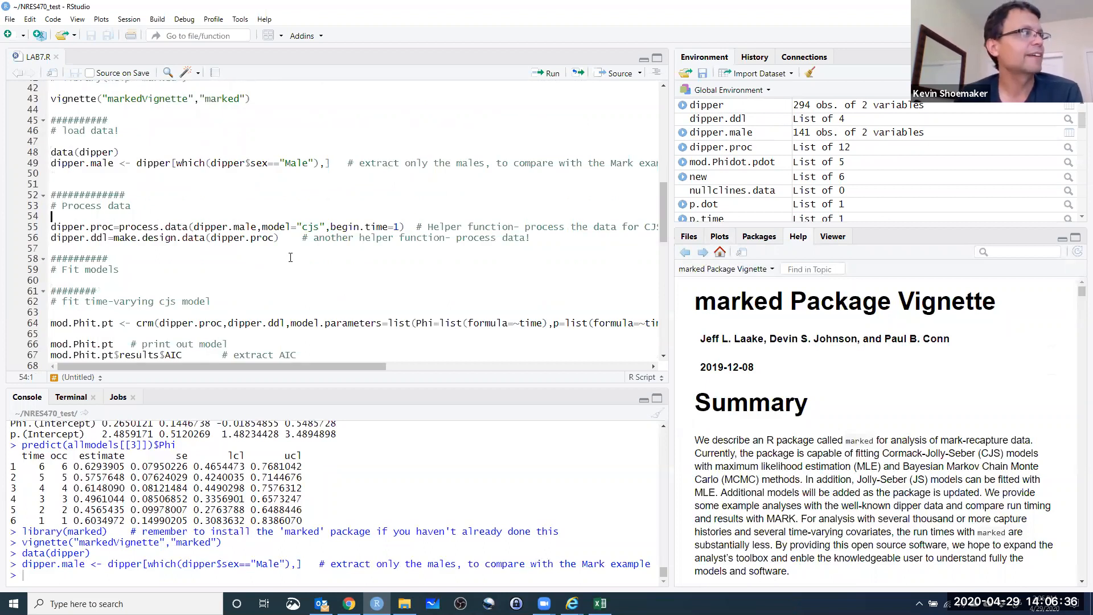
key(Right)
key(Right)
key(Right)
key(Right)
key(Right)
key(Right)
key(Right)
key(Right)
key(Right)
key(Right)
key(Right)
key(shift+Right)
key(shift+Right)
key(shift+Right)
key(shift+Right)
key(shift+Right)
key(shift+Right)
key(shift+Right)
key(shift+Right)
key(shift+Right)
key(shift+Right)
key(shift+Right)
key(shift+Right)
key(Down)
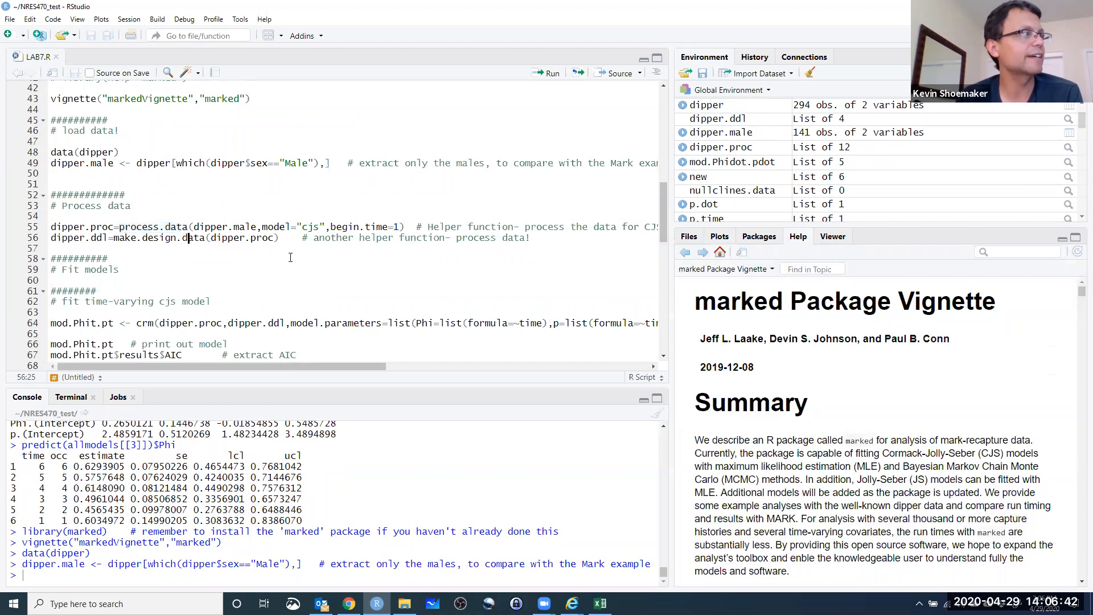
key(ctrl+Return)
key(ctrl+Return)
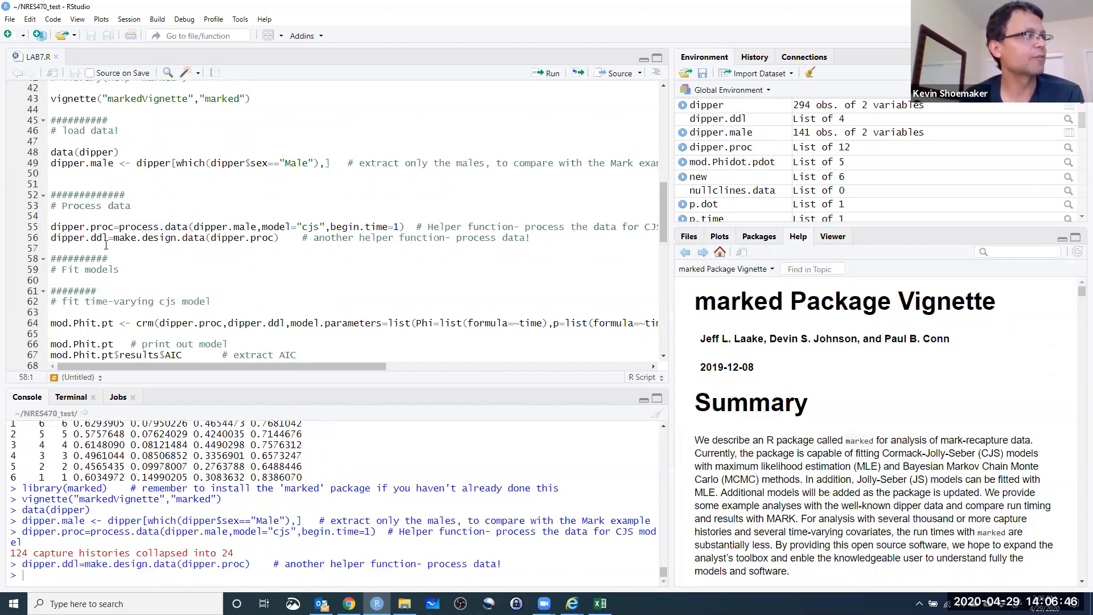
Examine the crm call of the time-varying cjs model, tracing its dipper.proc and dipper.ddl arguments to the Process data lines.
click(151, 259)
scroll(87, 258, down, 2)
scroll(86, 259, down, 2)
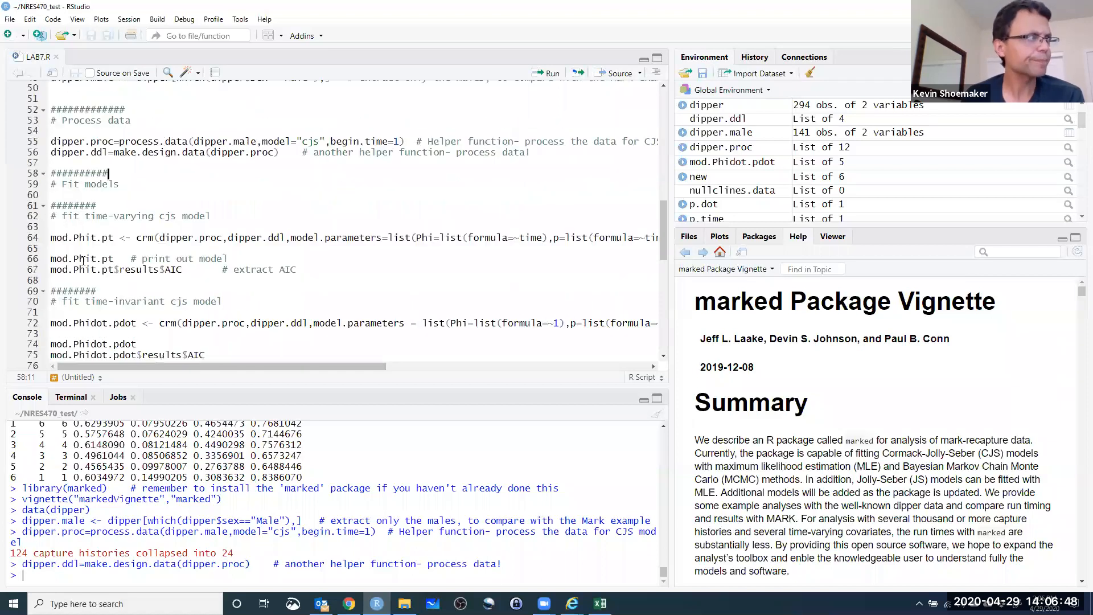
click(70, 237)
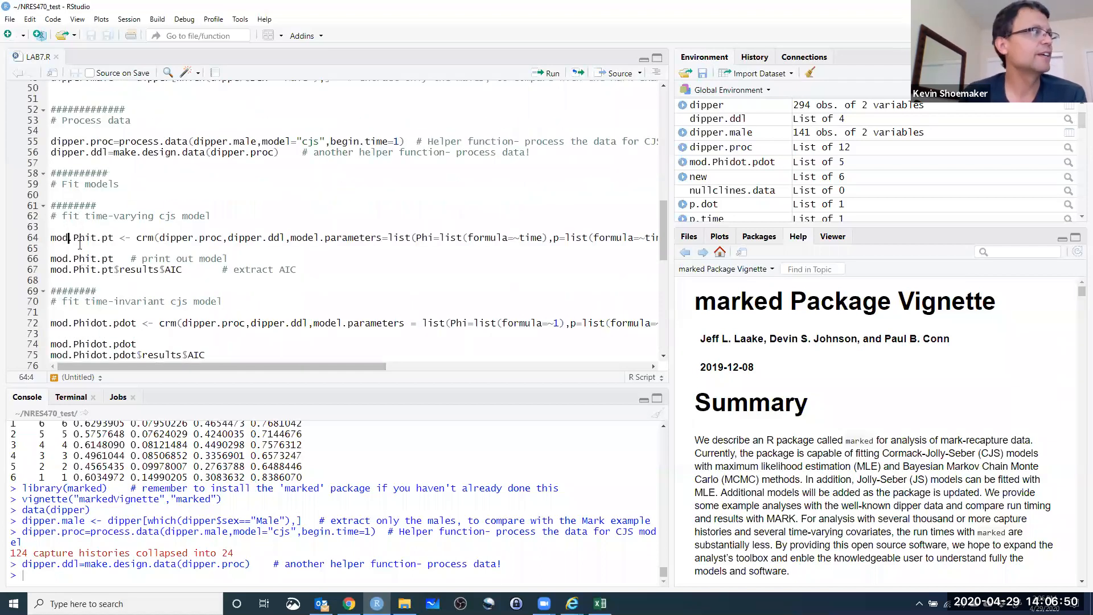
double_click(145, 238)
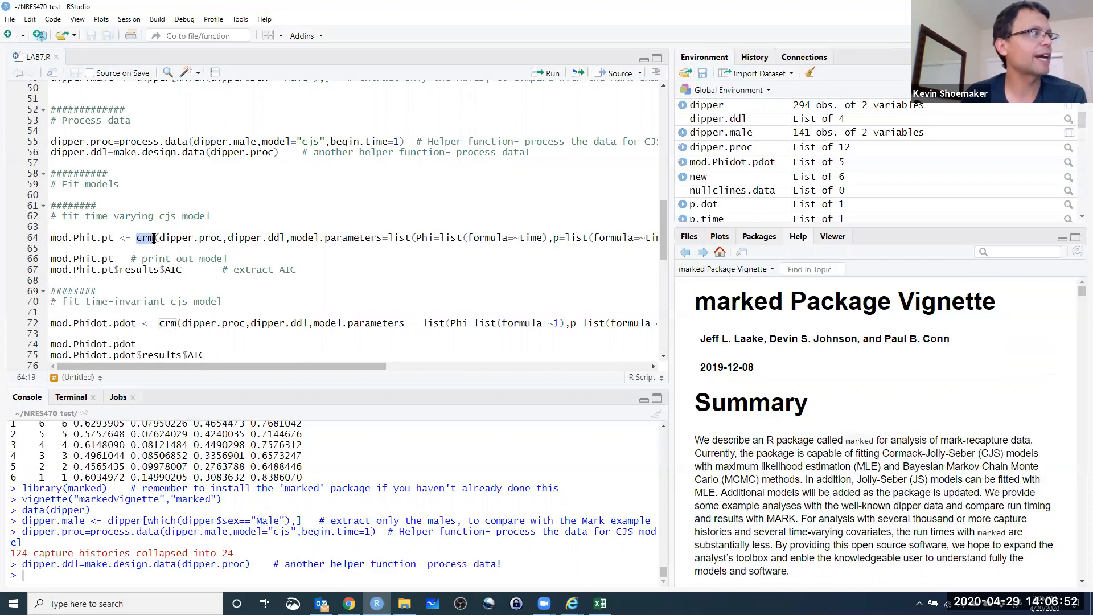
drag(160, 237, 286, 238)
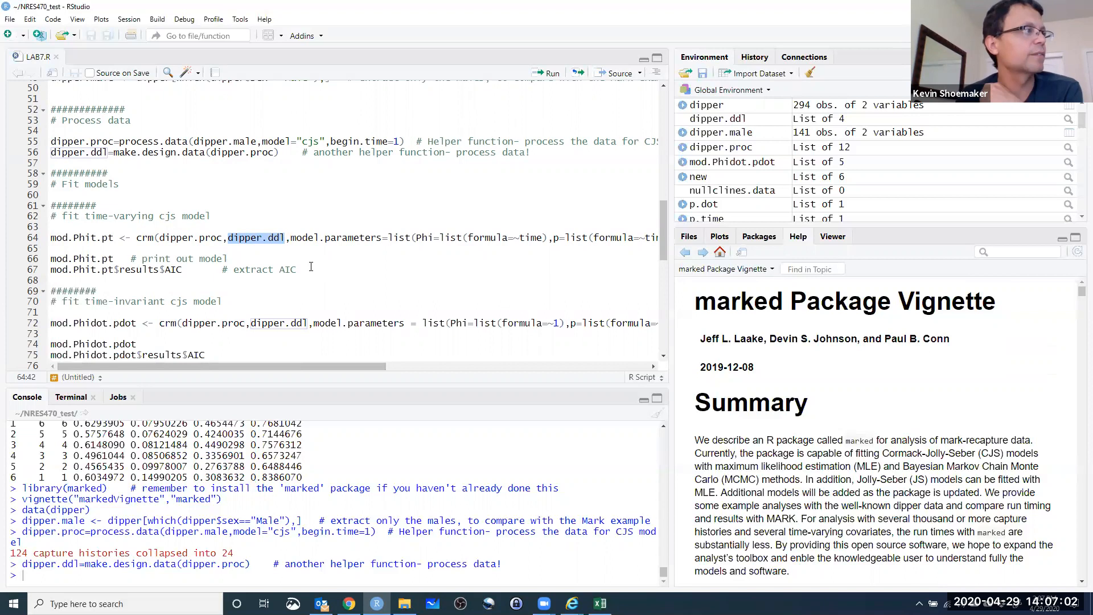
drag(113, 152, 269, 152)
click(167, 153)
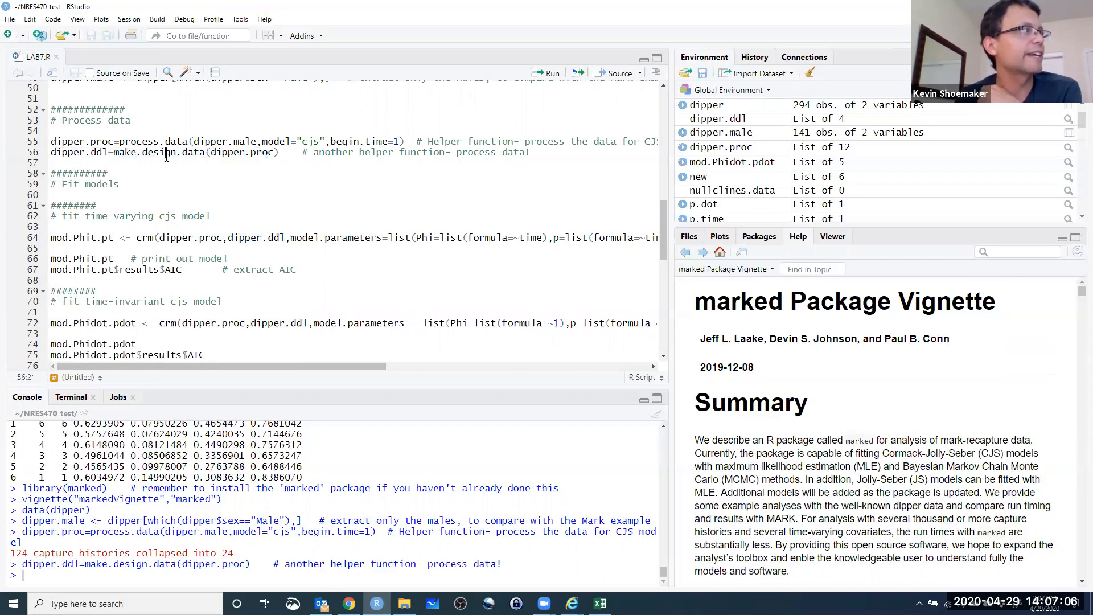
click(300, 228)
drag(160, 237, 286, 237)
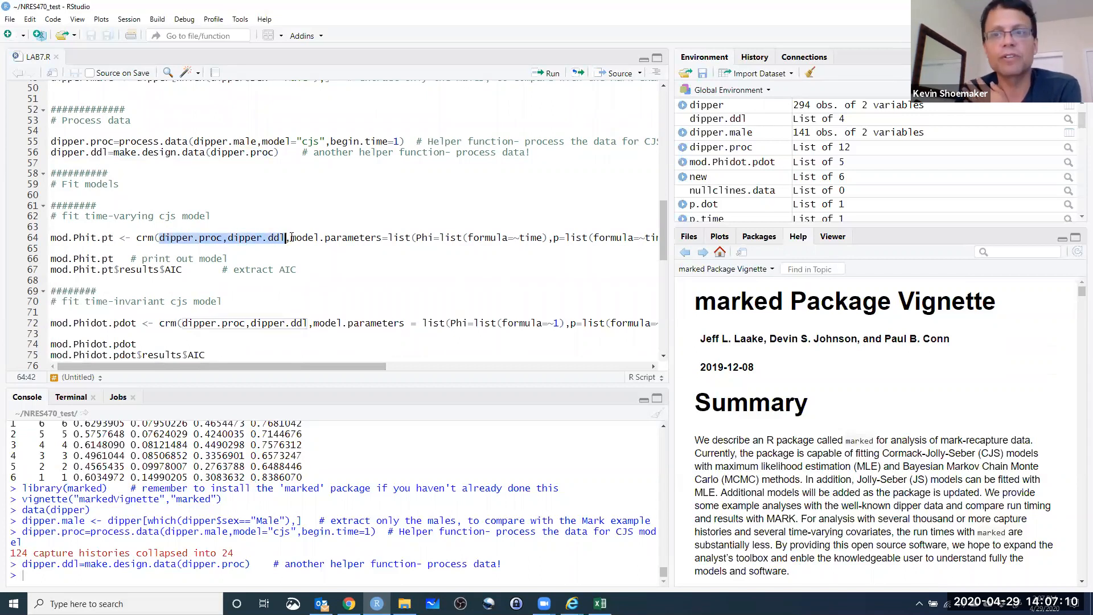
drag(282, 238, 291, 238)
key(ctrl+z)
key(ctrl+z)
Examine the formula=~time settings for Phi and p in the model.parameters argument of the time-varying model.
drag(468, 238, 542, 237)
mouse_move(415, 236)
mouse_down()
mouse_move(439, 237)
mouse_move(429, 240)
mouse_up()
drag(387, 367, 497, 365)
click(319, 280)
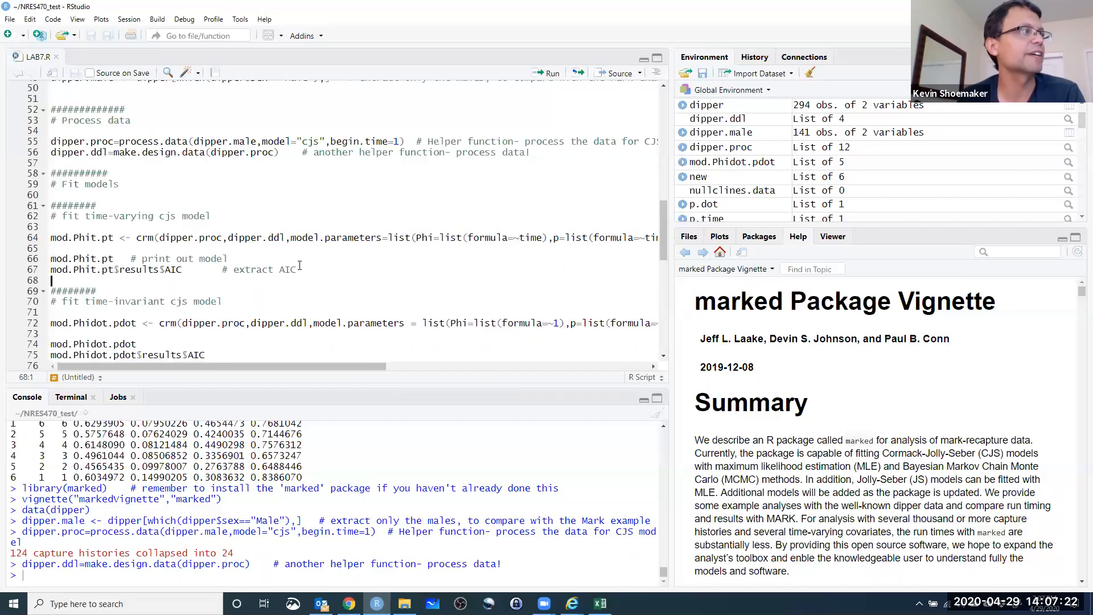
drag(517, 237, 542, 237)
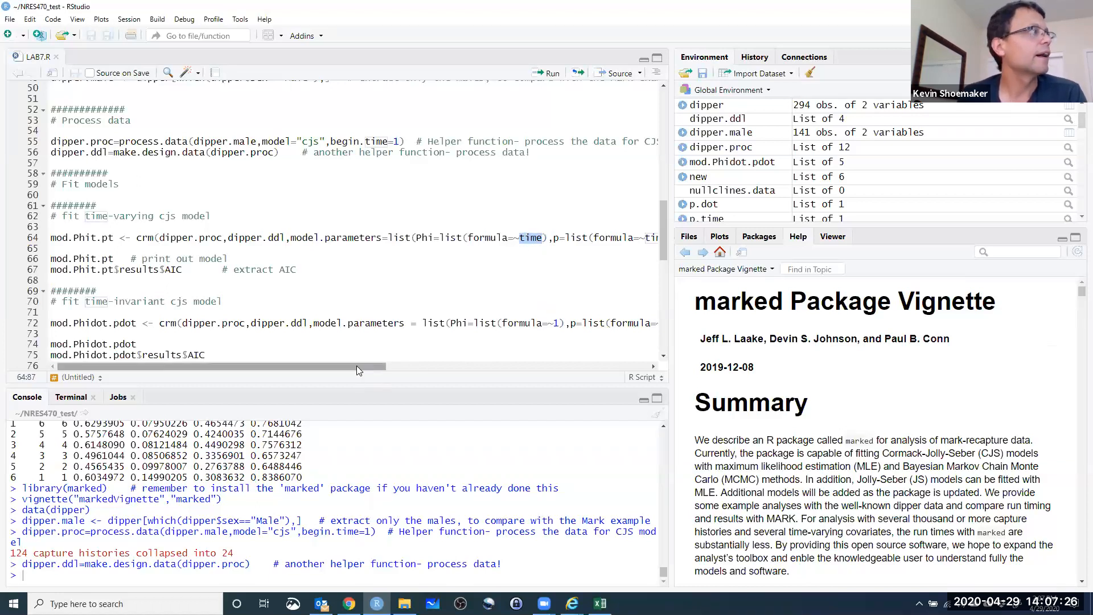
drag(361, 366, 425, 366)
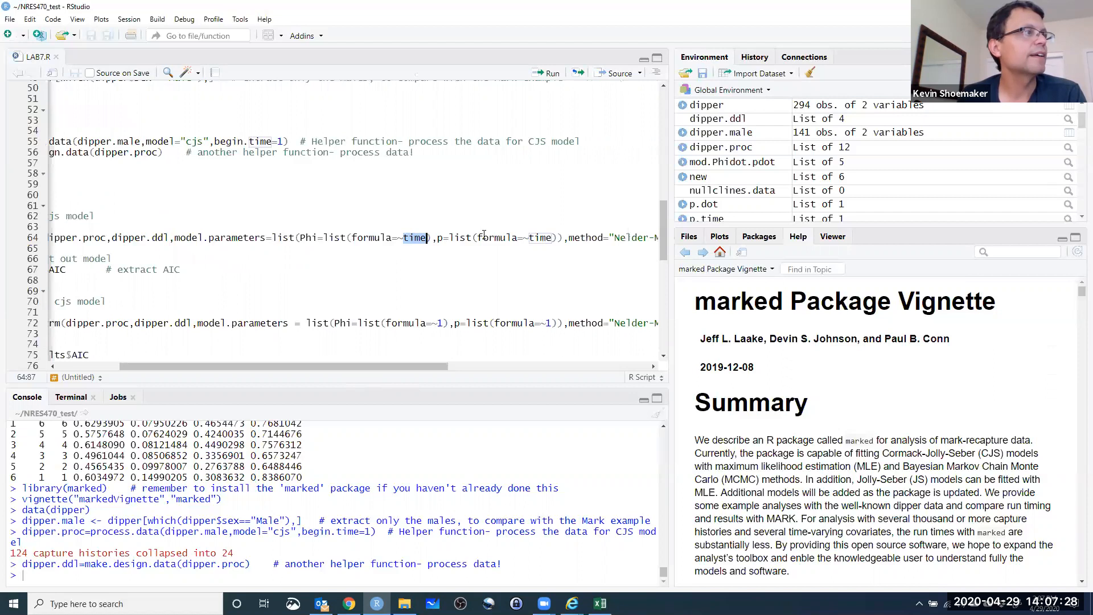
click(441, 238)
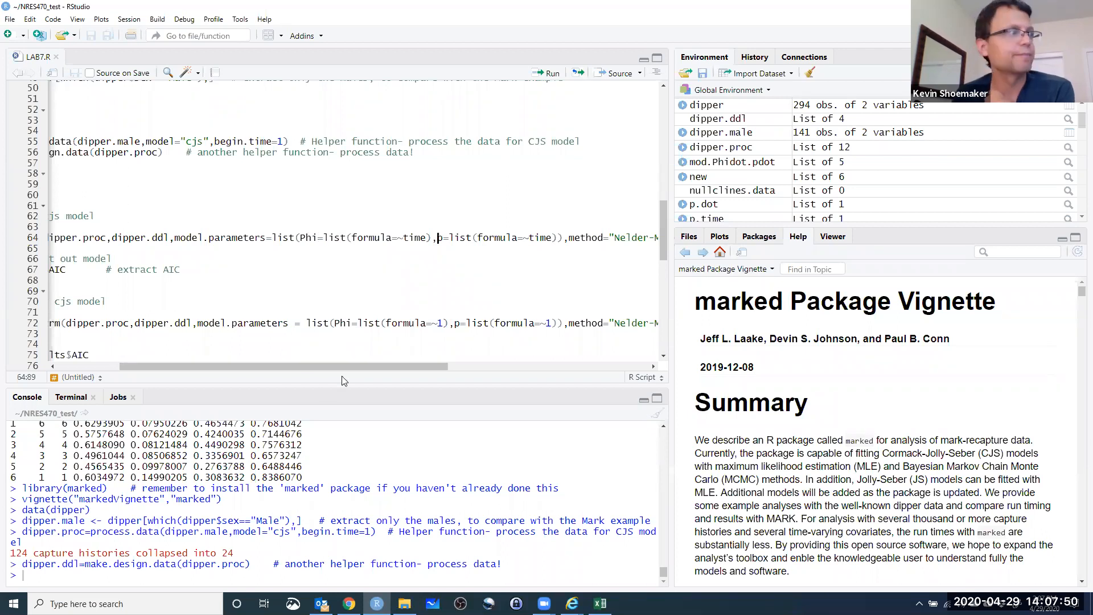
Fit the time-varying cjs model by running the mod.Phit.pt line, and print the model.
drag(327, 366, 260, 368)
click(79, 237)
key(ctrl+Return)
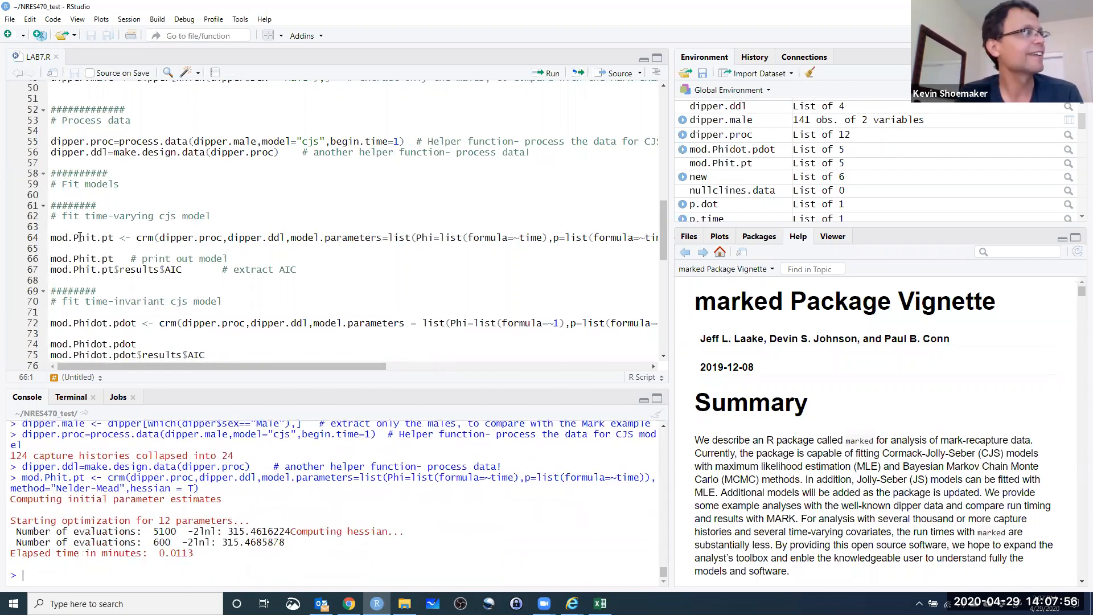
key(ctrl+Return)
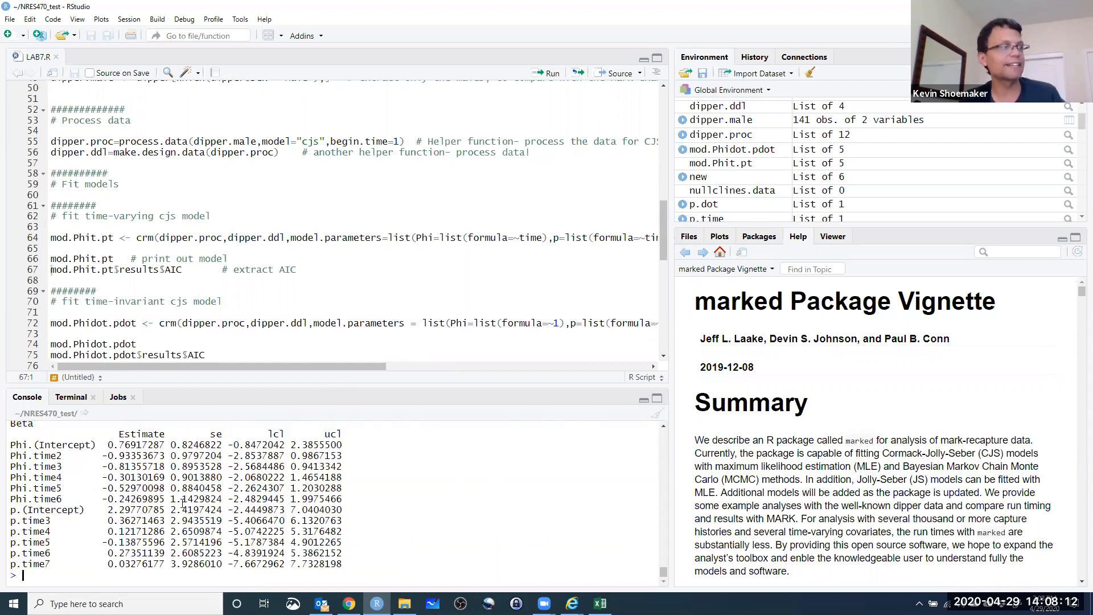
Examine the time-invariant cjs model line and the formula=~1 setting of Phi.dot in the model comparison section.
click(109, 256)
scroll(111, 257, down, 3)
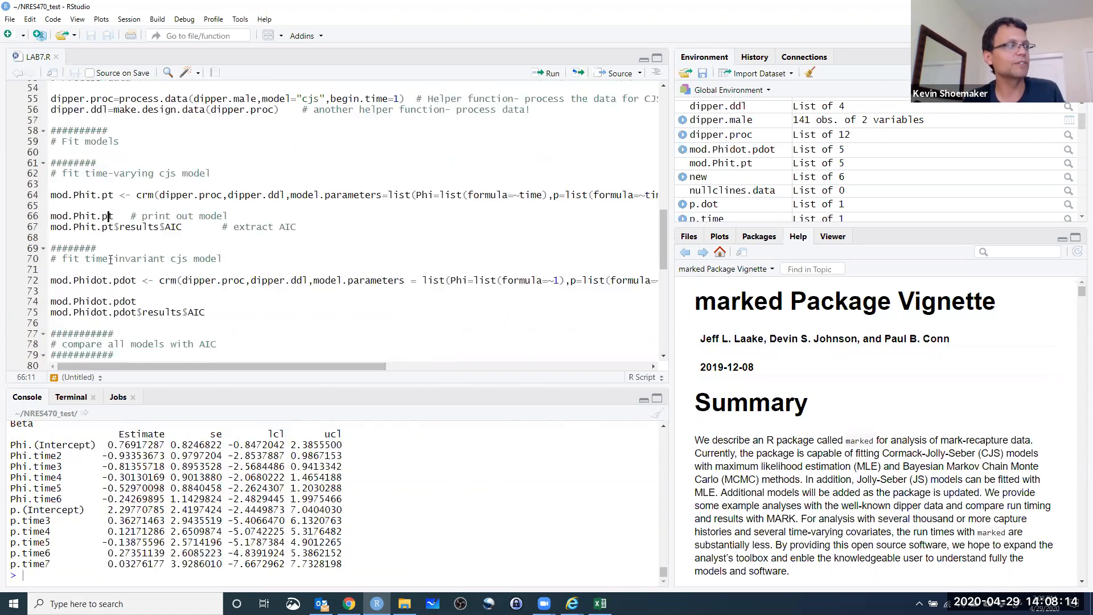
scroll(132, 242, down, 1)
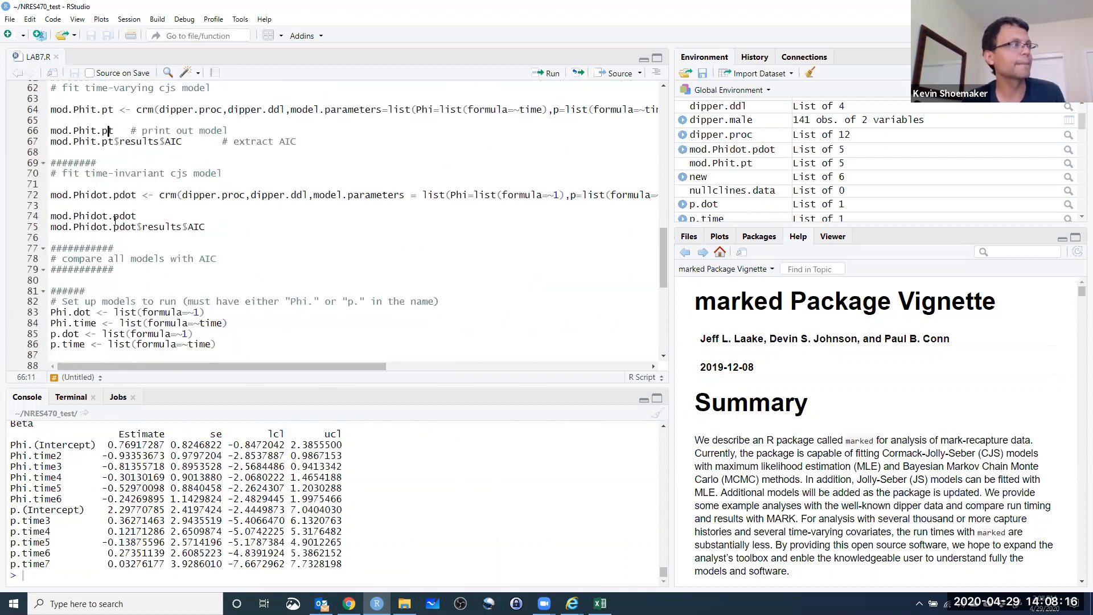
click(53, 197)
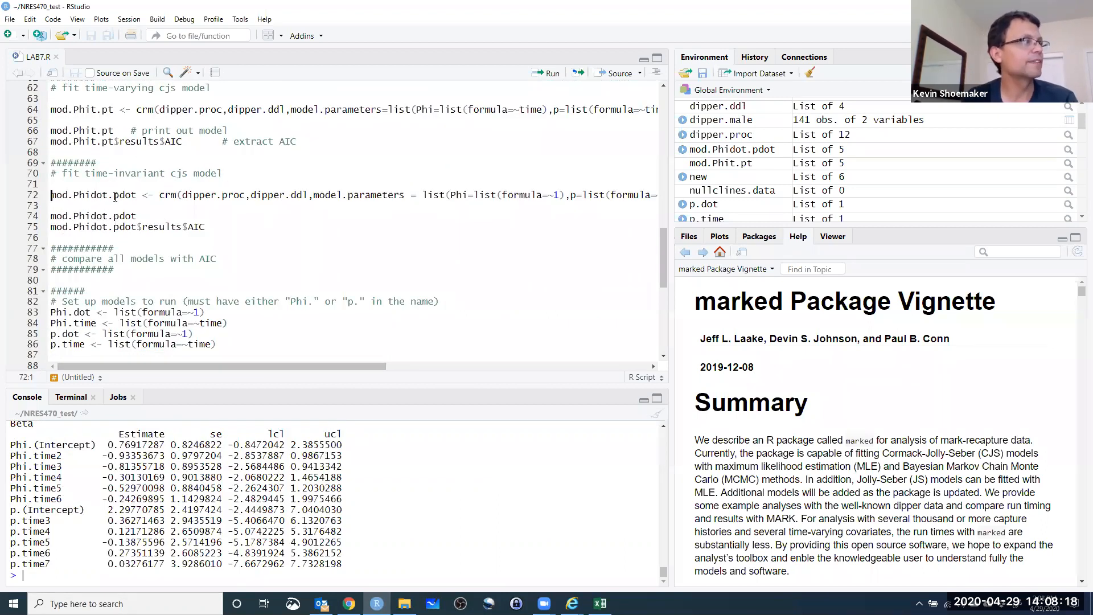
scroll(95, 208, down, 4)
click(69, 185)
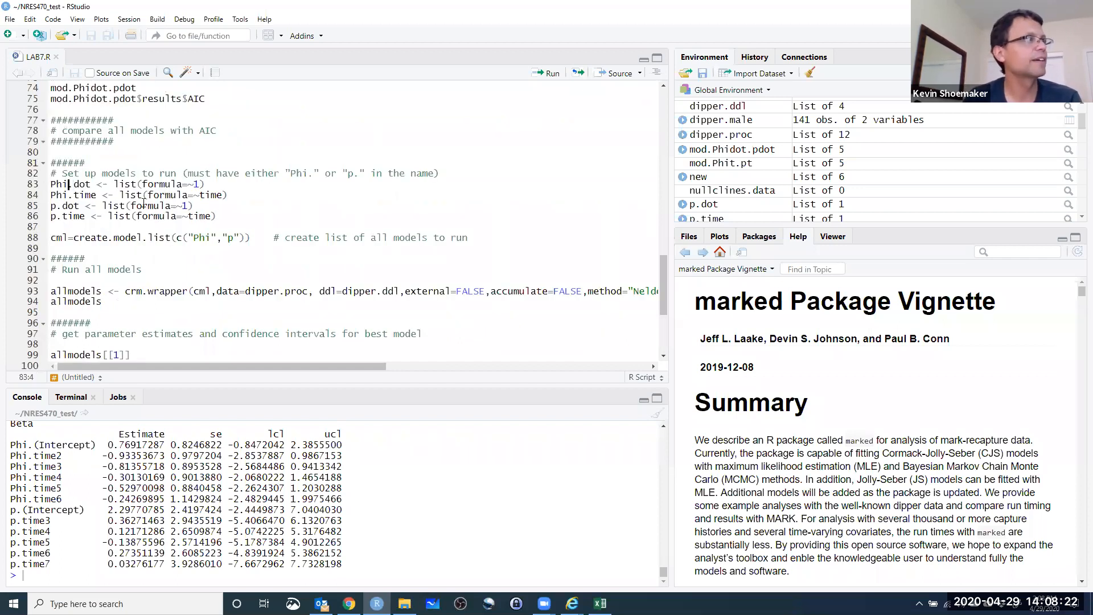
drag(143, 184, 200, 184)
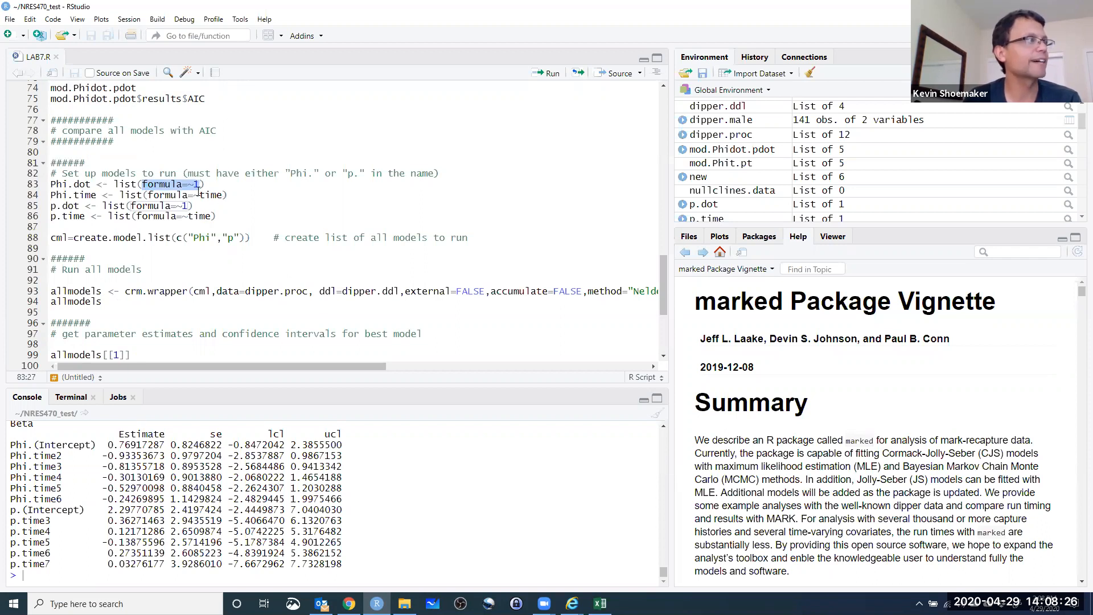
click(199, 190)
Run the four model definition lines, setting Phi.dot and p.dot to formula=~1 and Phi.time and p.time to formula=~time.
click(119, 185)
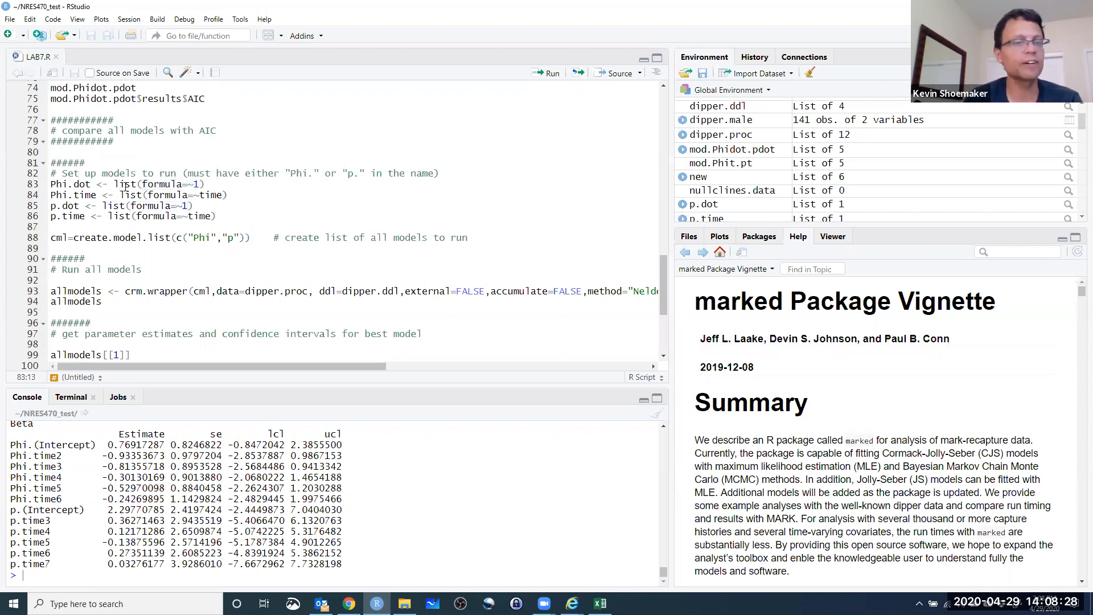
key(ctrl+Return)
key(ctrl+Return)
key(ctrl+Return)
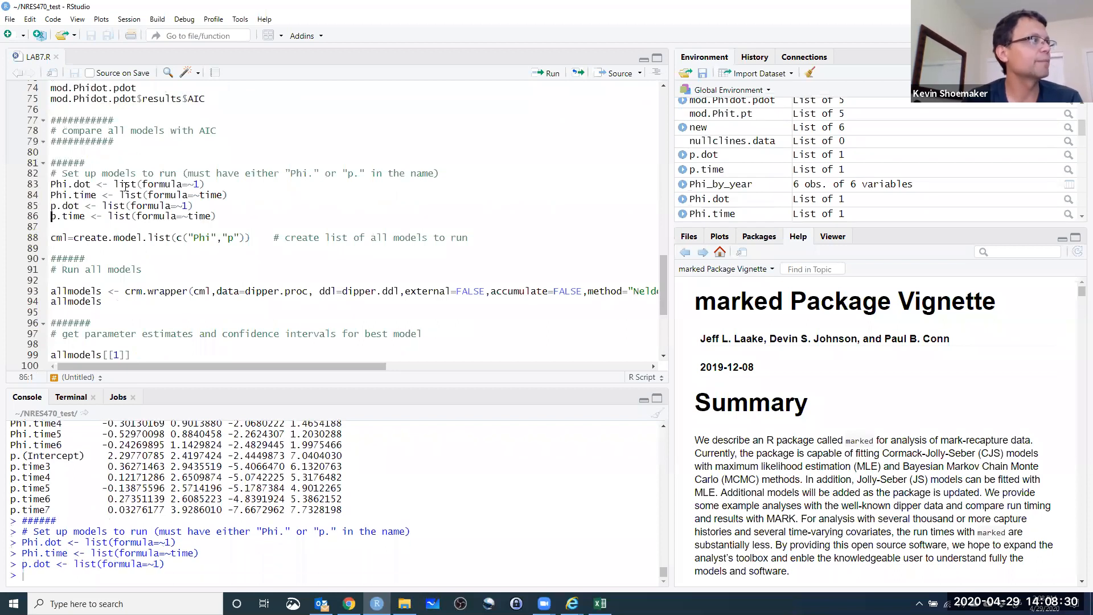
key(ctrl+Return)
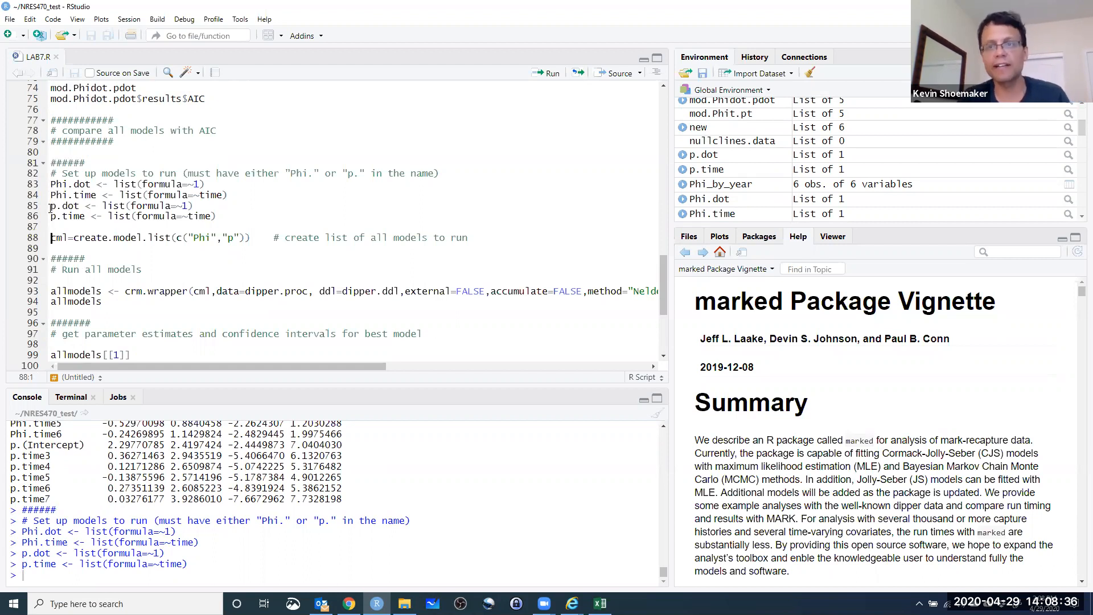
Create the list of all models as cml with create.model.list(c("Phi","p")), and review the Phi and p definitions it combines.
drag(51, 184, 93, 184)
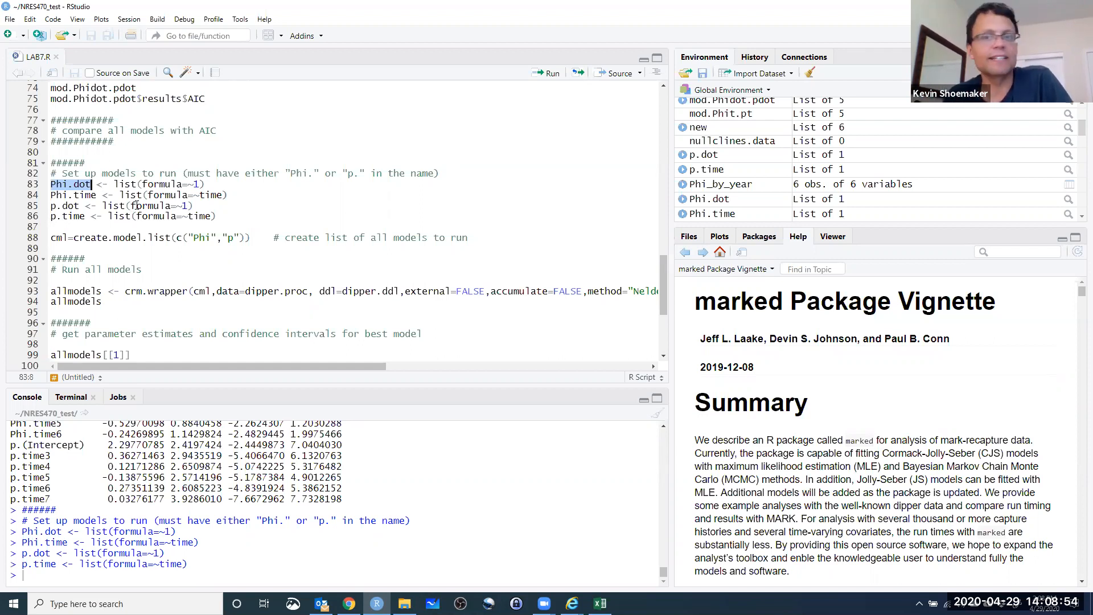
scroll(34, 223, down, 2)
click(57, 196)
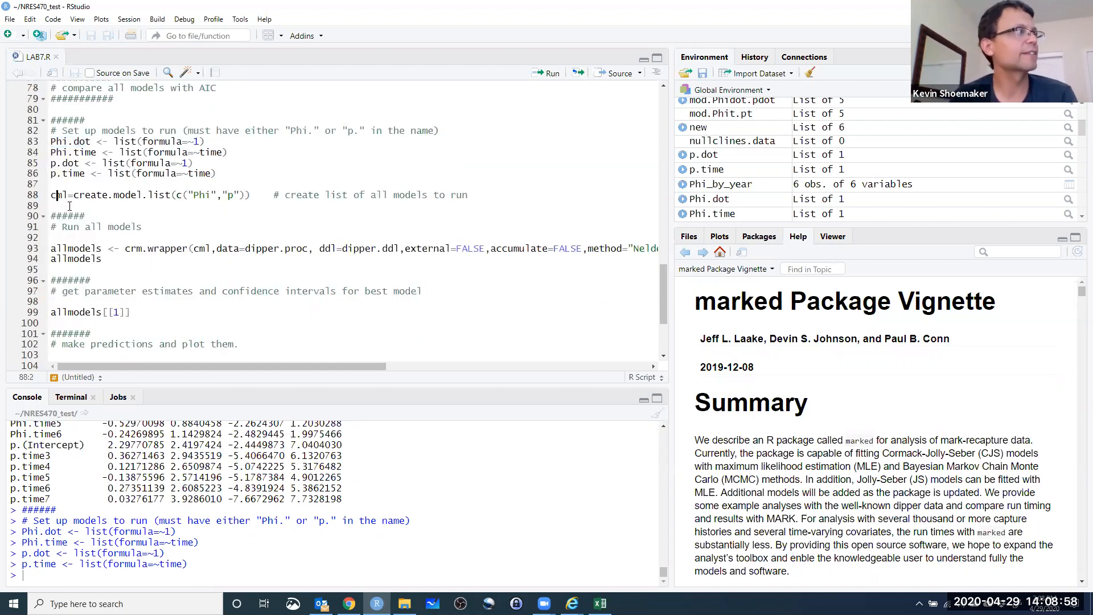
key(ctrl+Return)
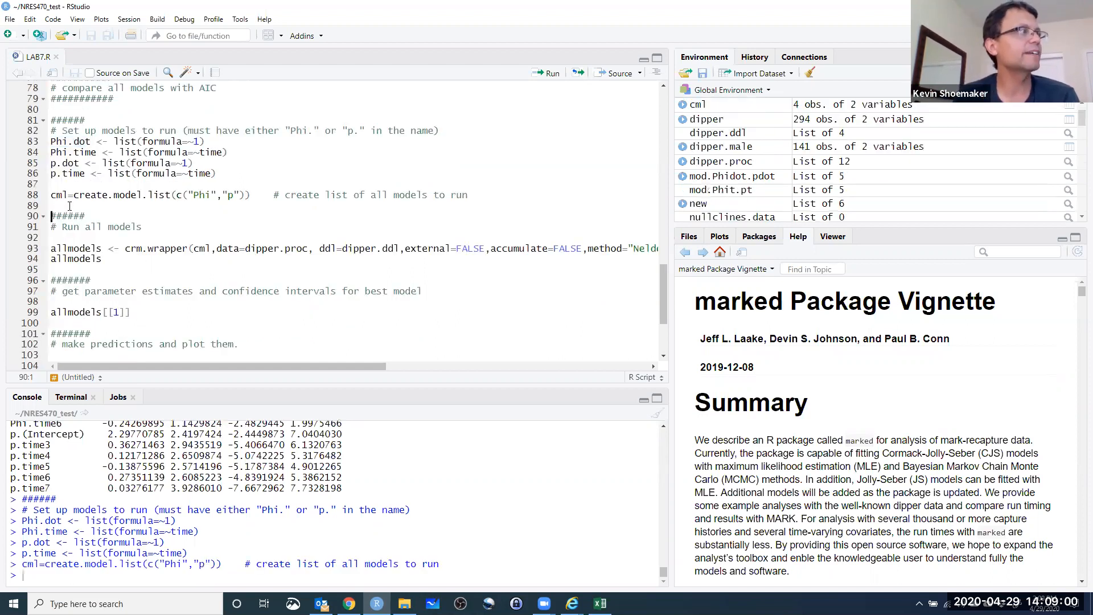
click(188, 195)
drag(52, 142, 101, 174)
click(102, 174)
Fit all candidate models by running the crm.wrapper line, and print the allmodels comparison table.
click(59, 248)
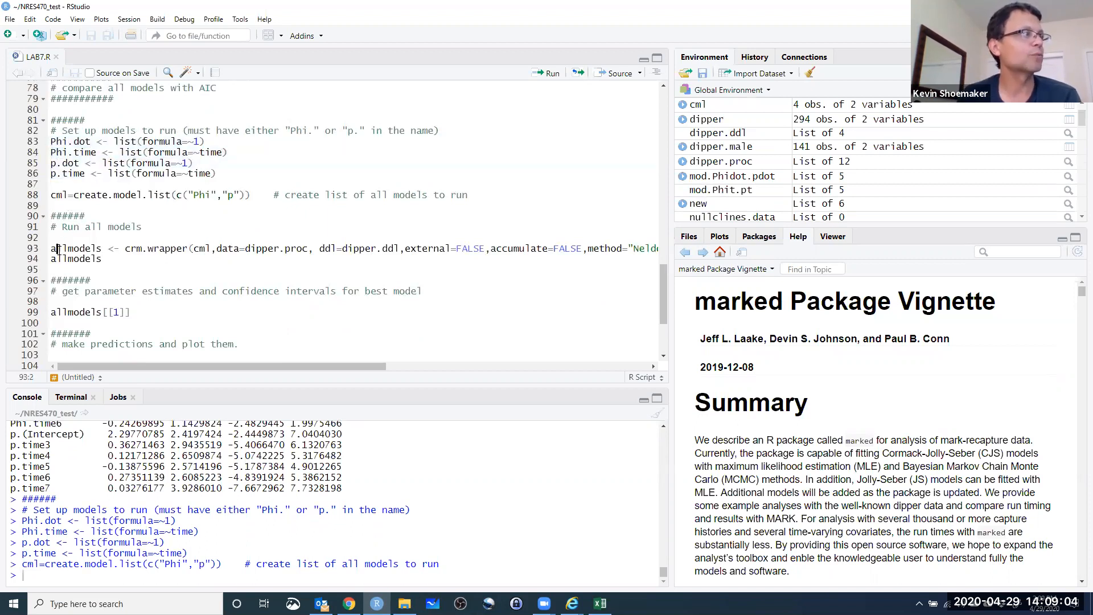
key(ctrl+Return)
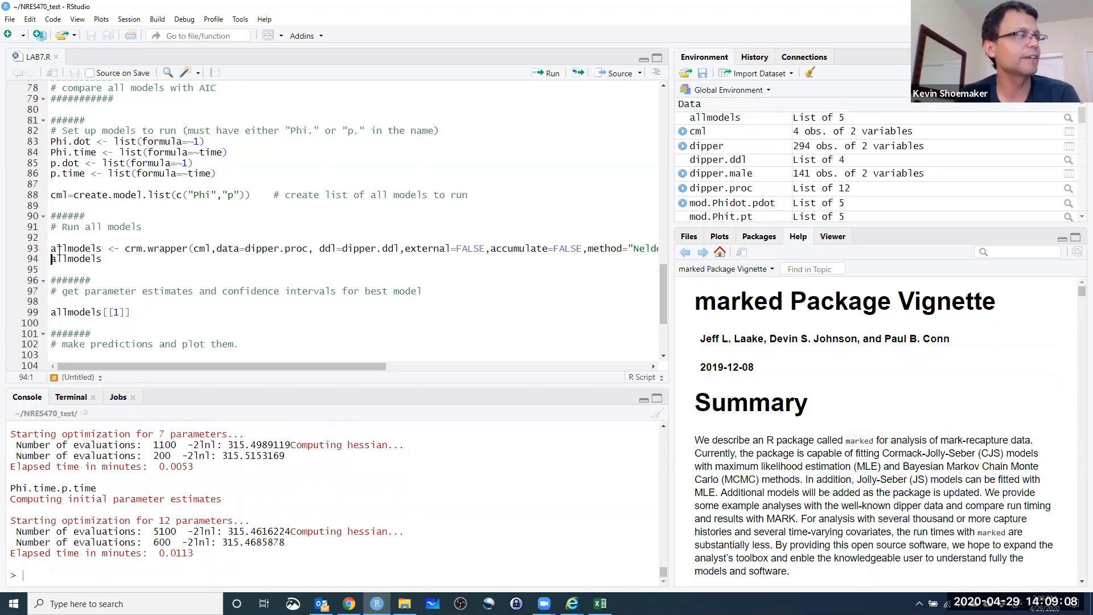
key(ctrl+Return)
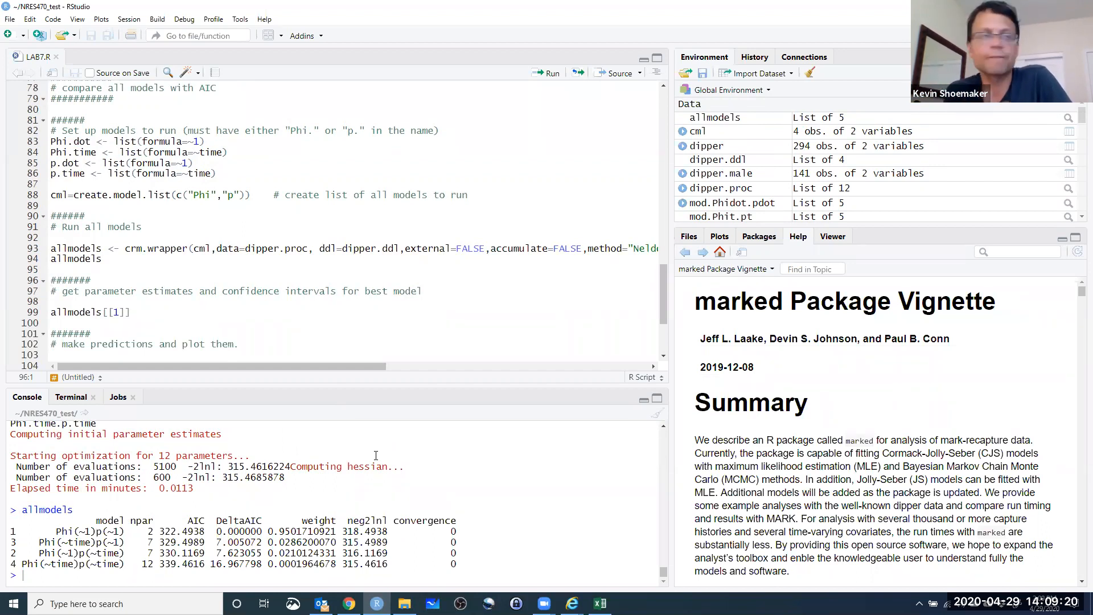
Examine the AIC column and the top-ranked model in the printed allmodels table.
double_click(191, 521)
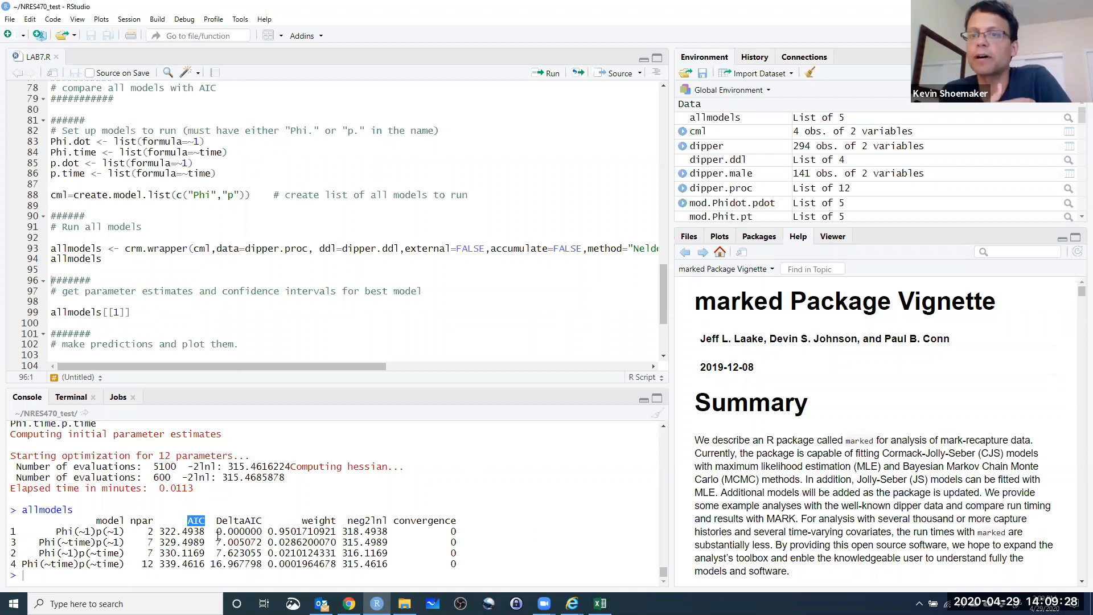
drag(59, 532, 124, 532)
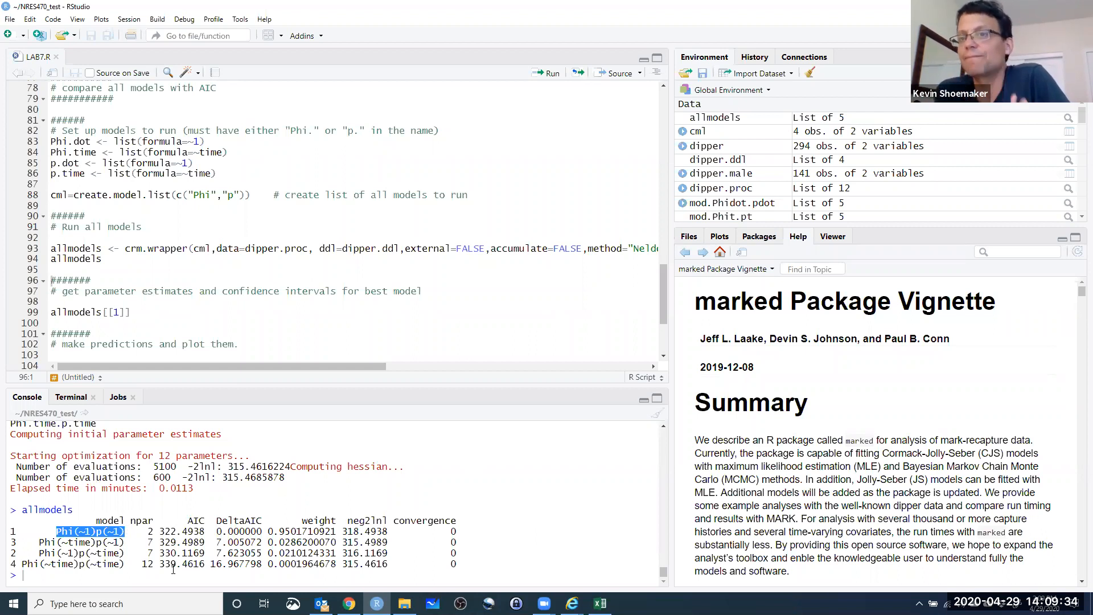
click(83, 531)
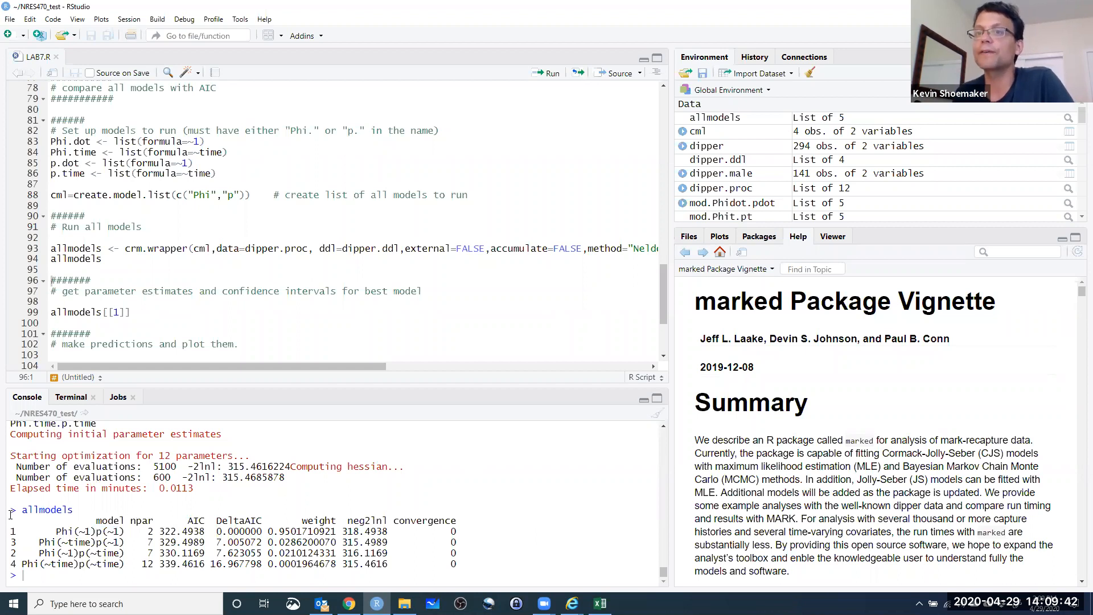
click(163, 325)
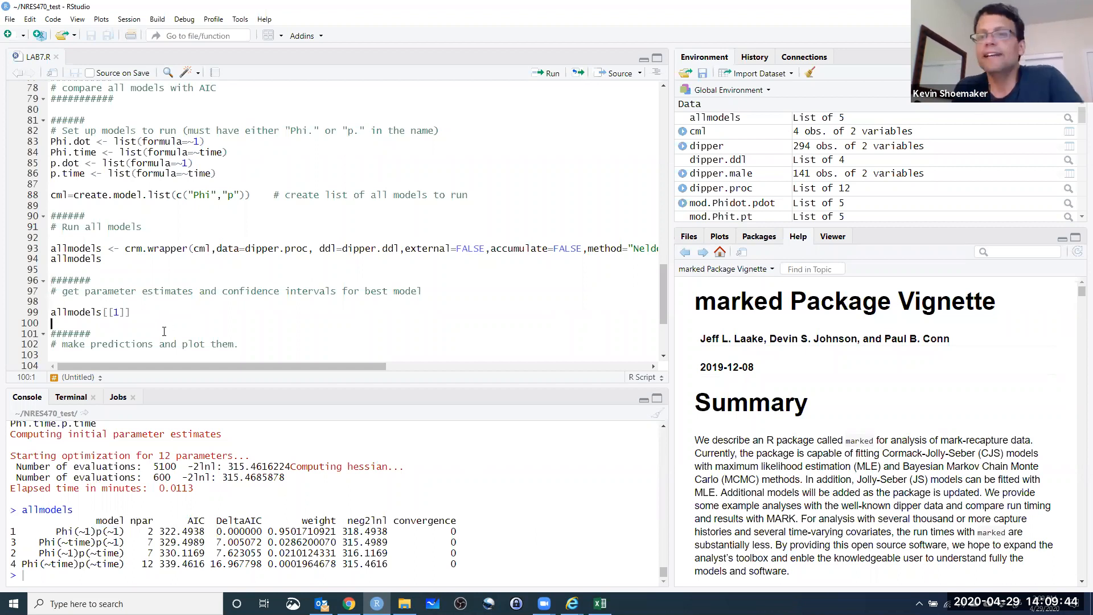